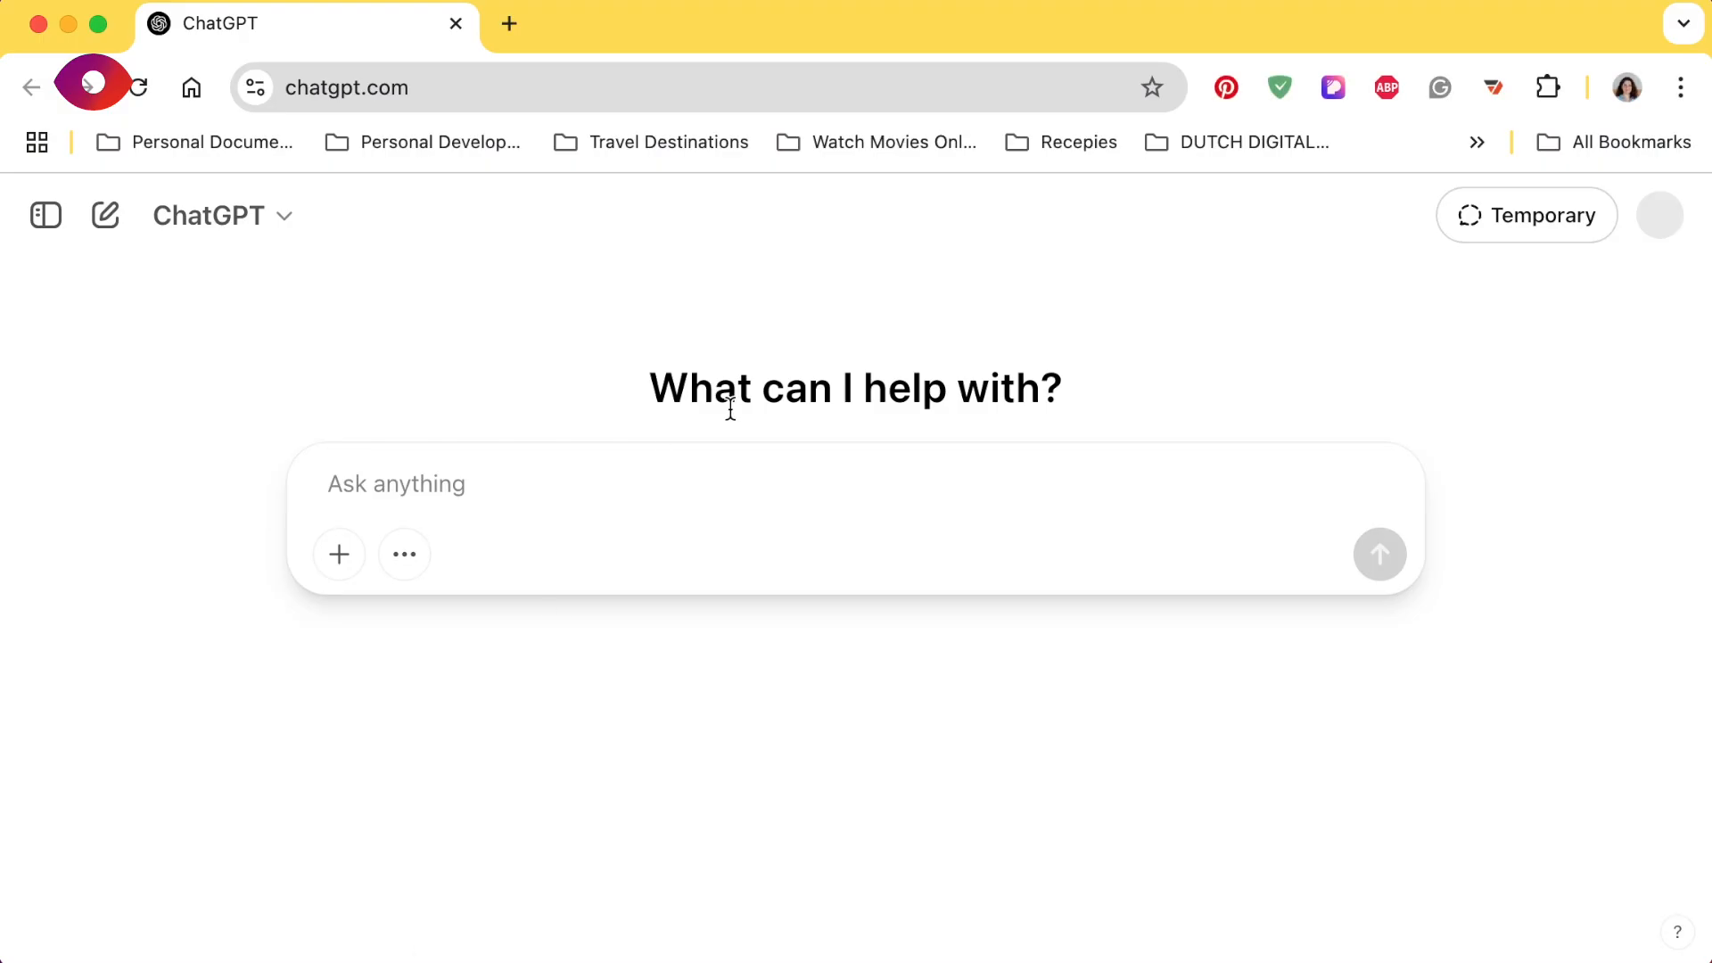
- Start a ChatGPT prompt: "Be my ux research assistant. Create a list of fake notes from 5 different users. The topic of the interview was about"
left_click(556, 534)
type("Be my ux")
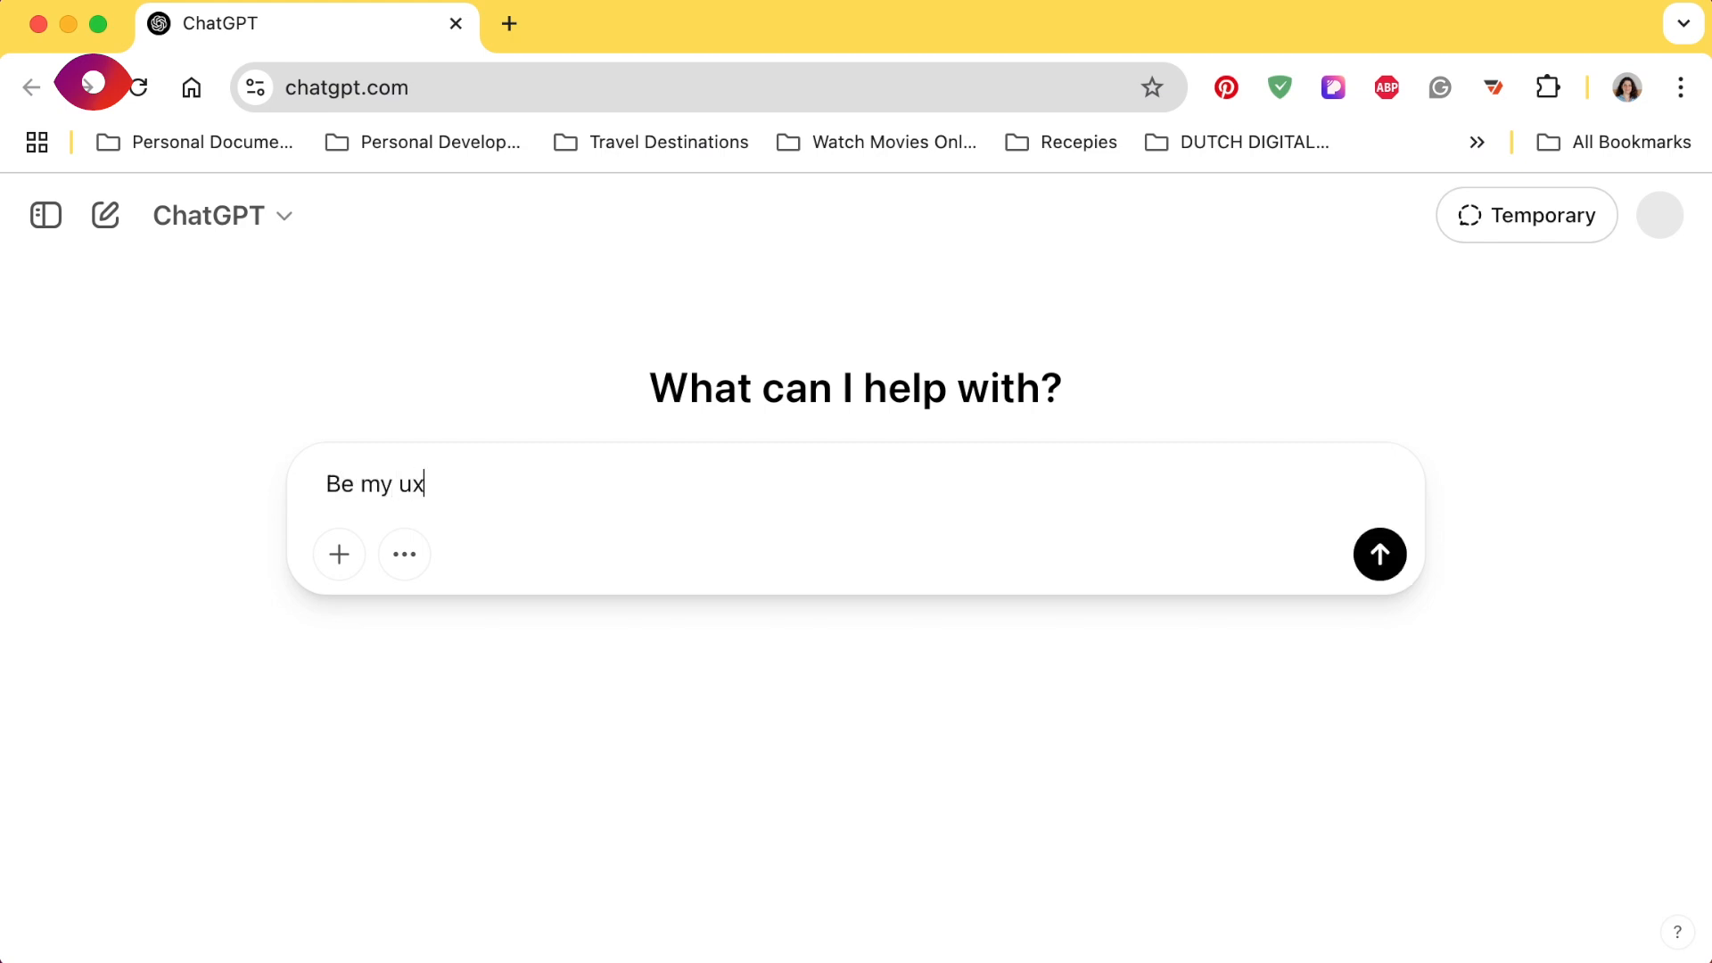
type(" research as")
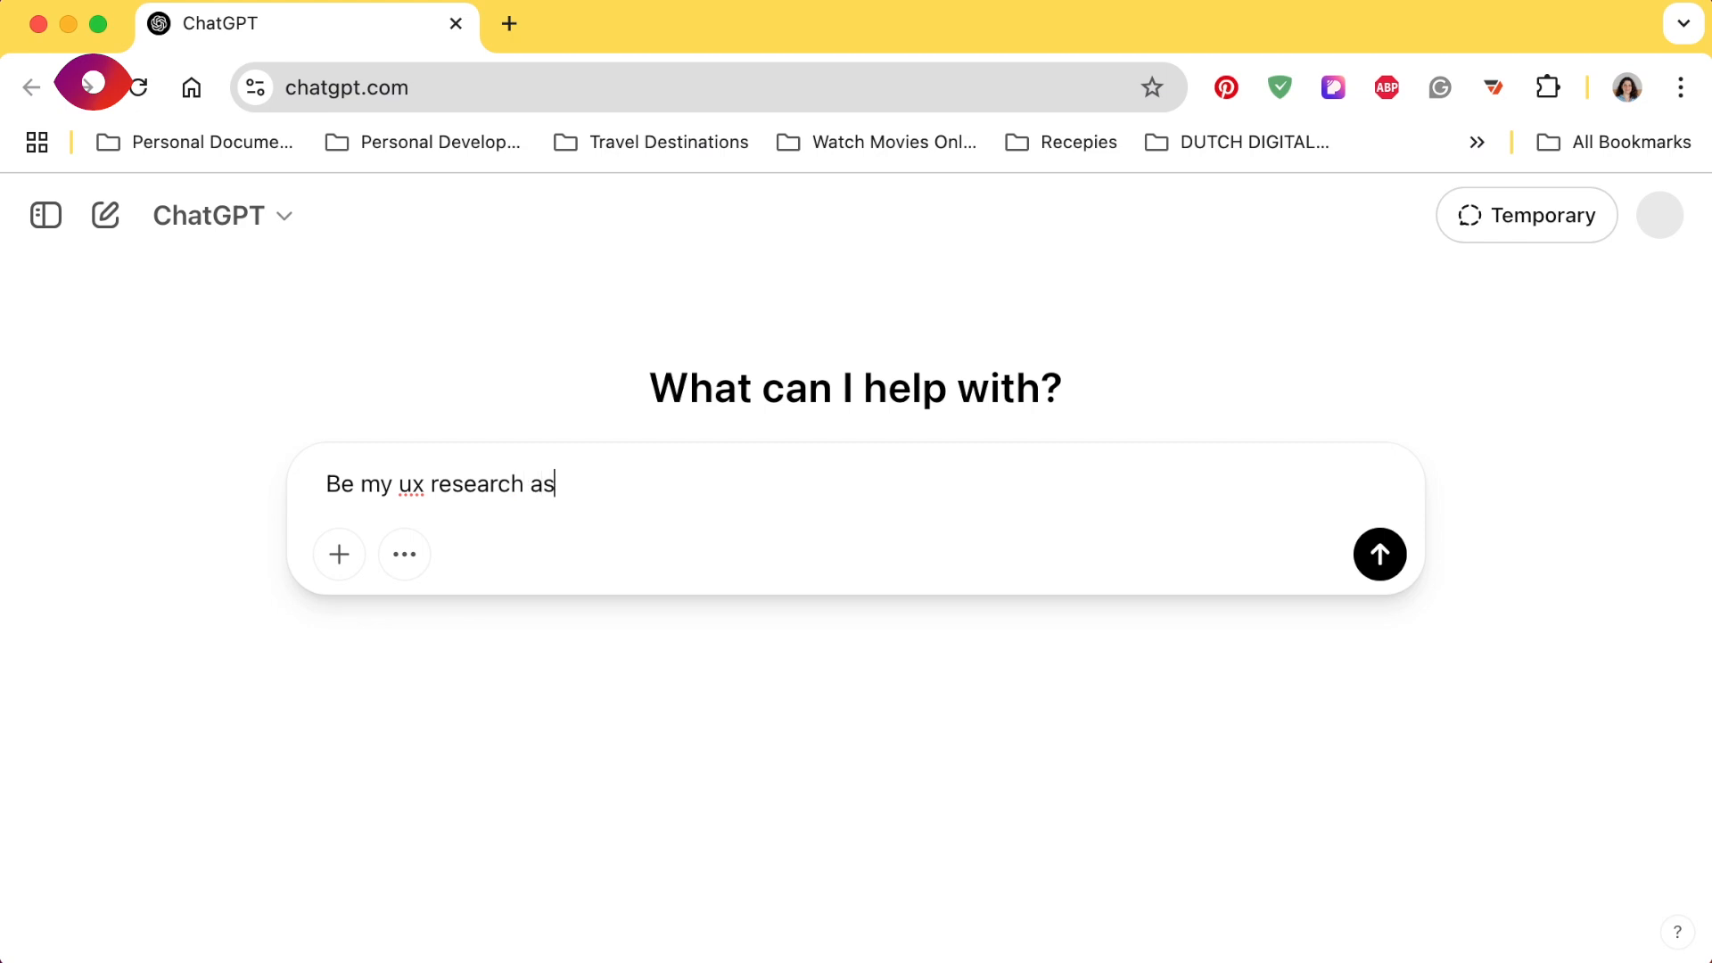
type("sistant. Create ")
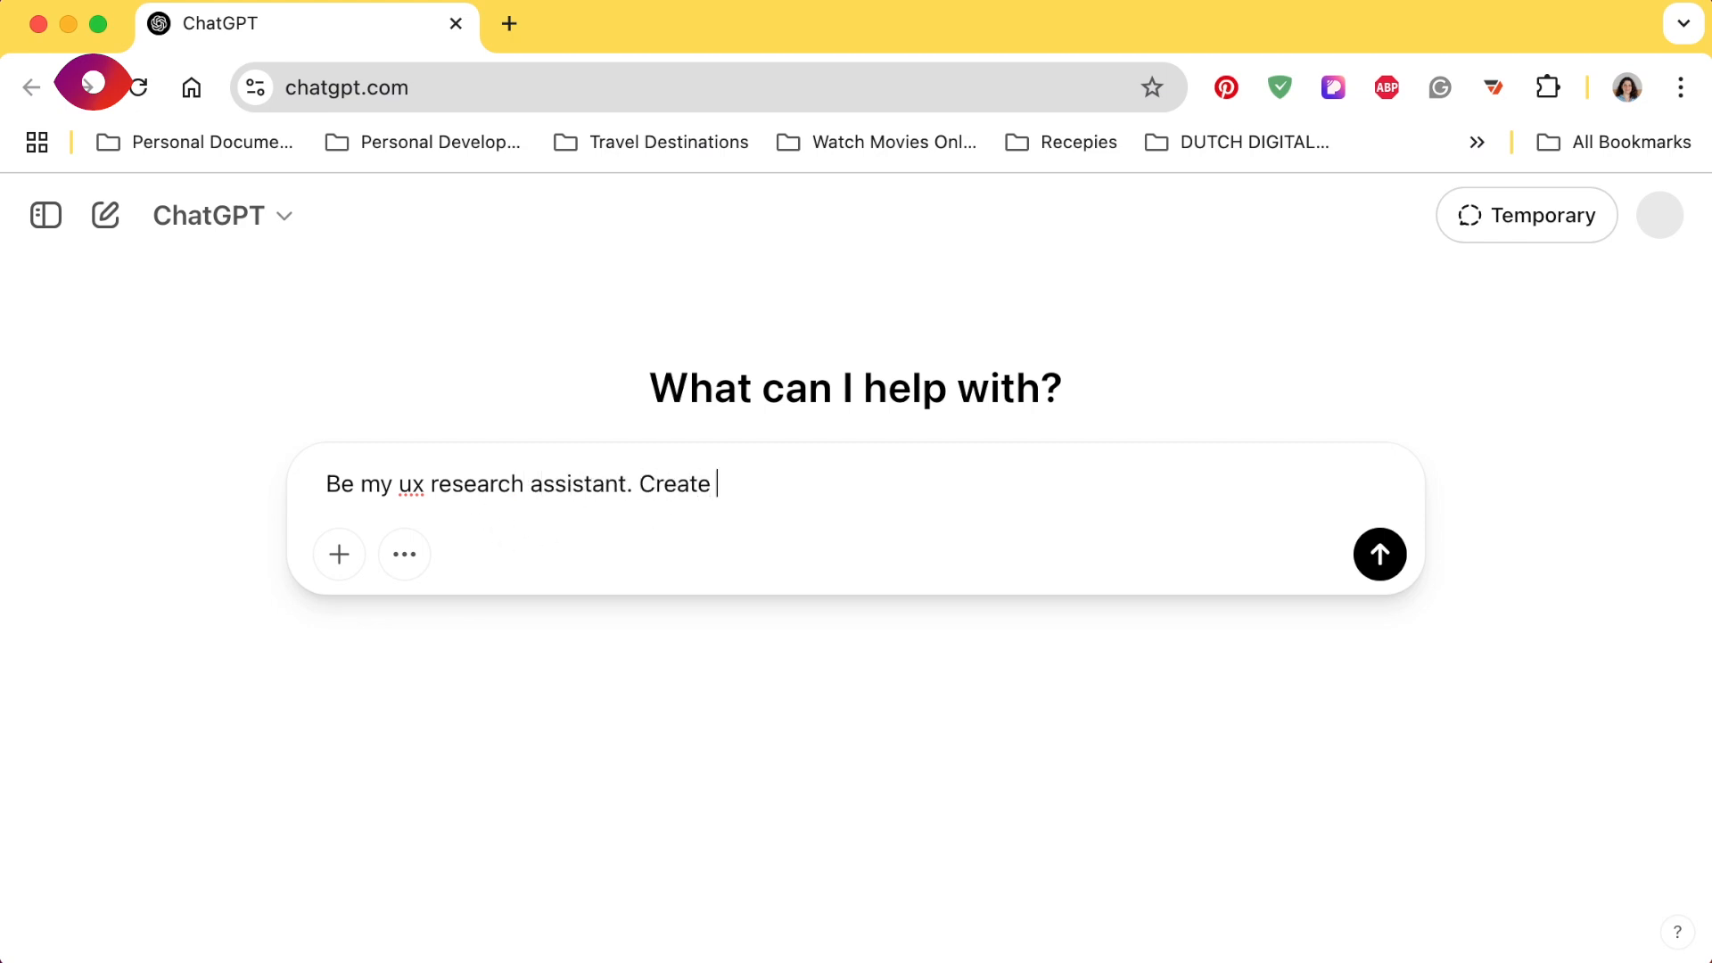
type("a list of fake notes from 5 different users. The topic of the interview was about")
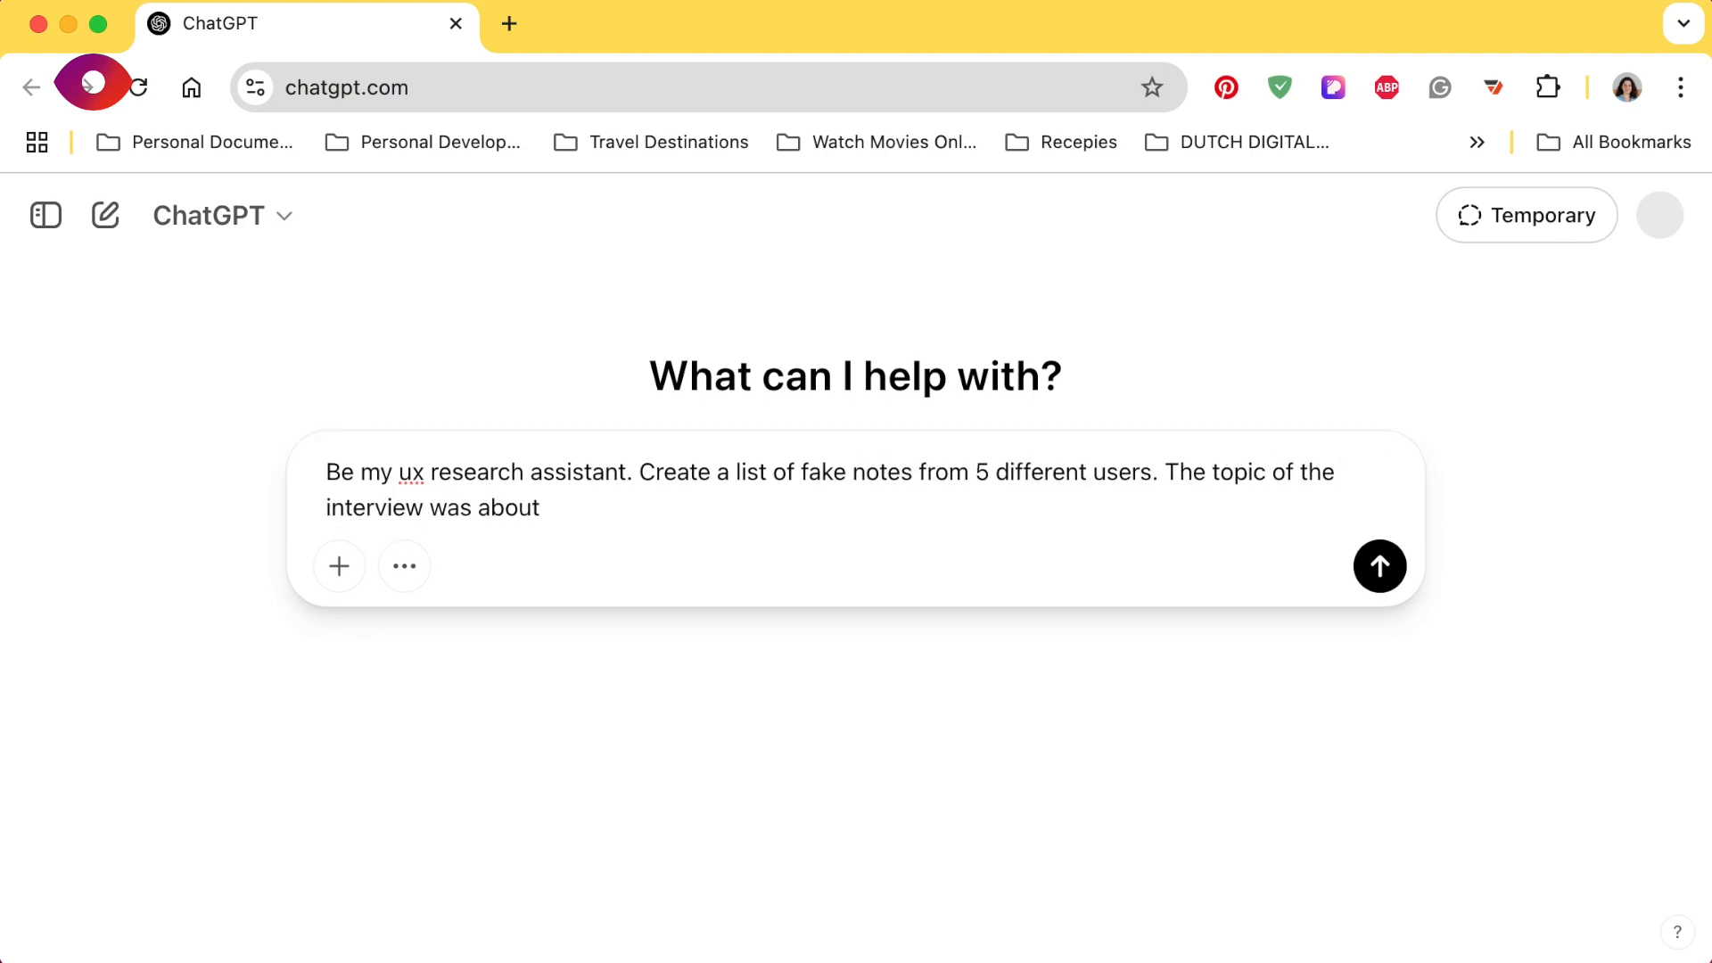
type(" saving money. The research goal was to u")
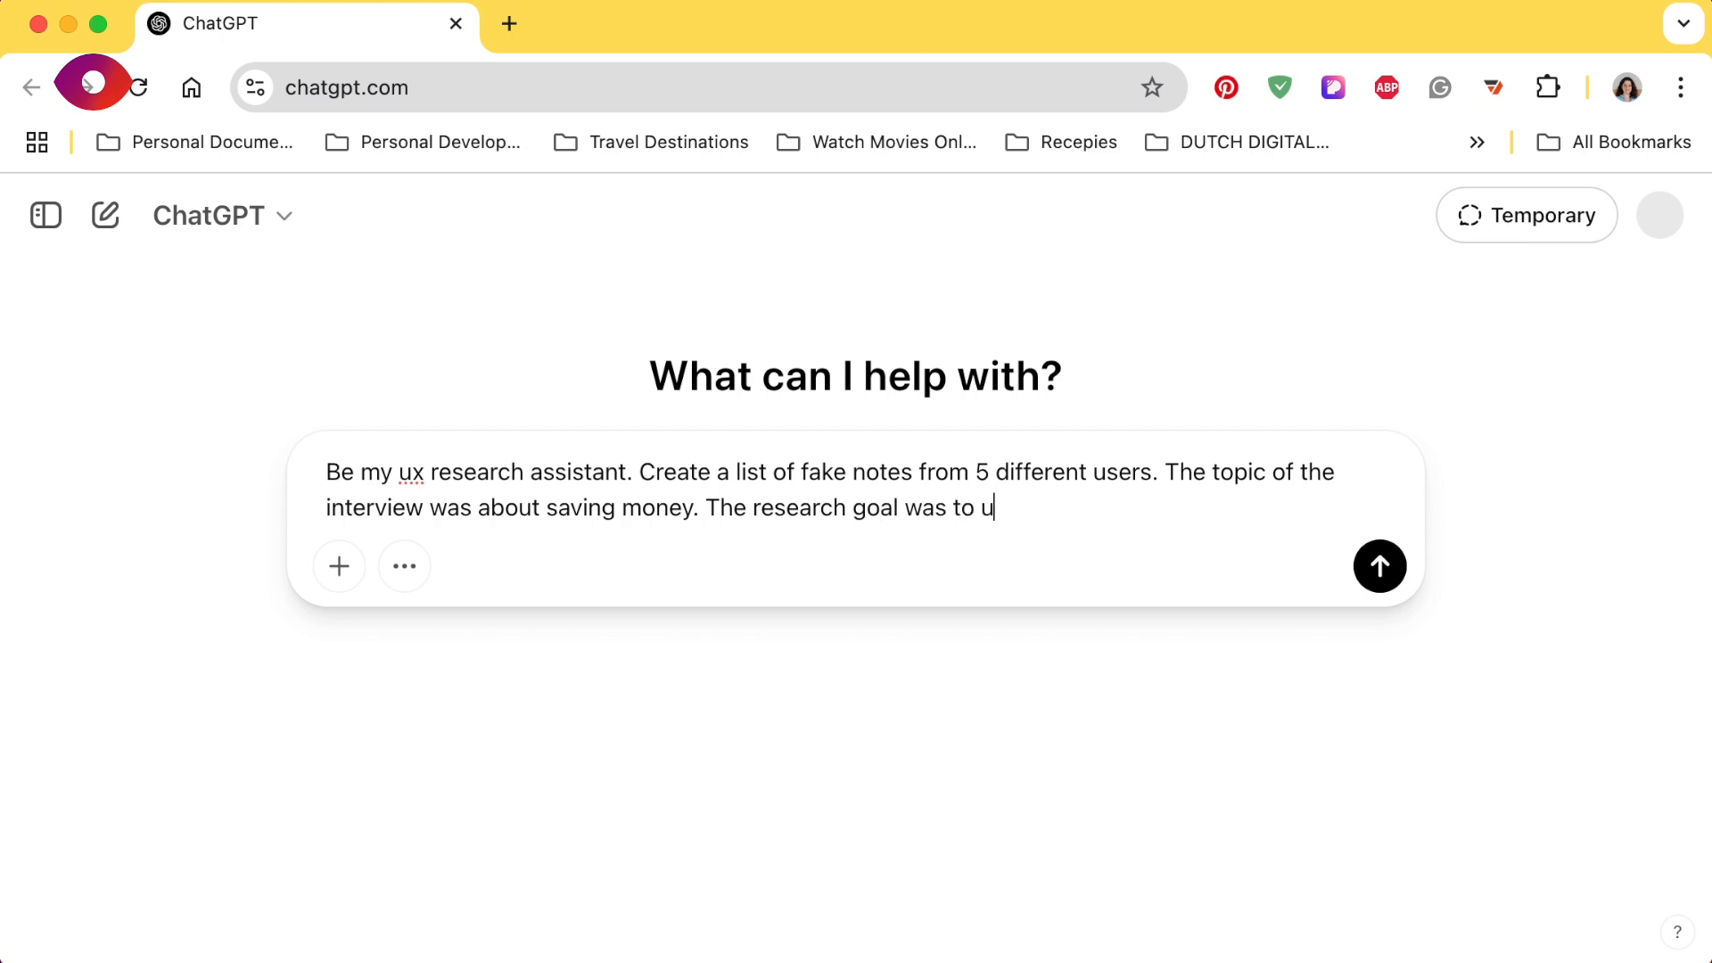
type("nderstand what are the behavious, motivations and goal")
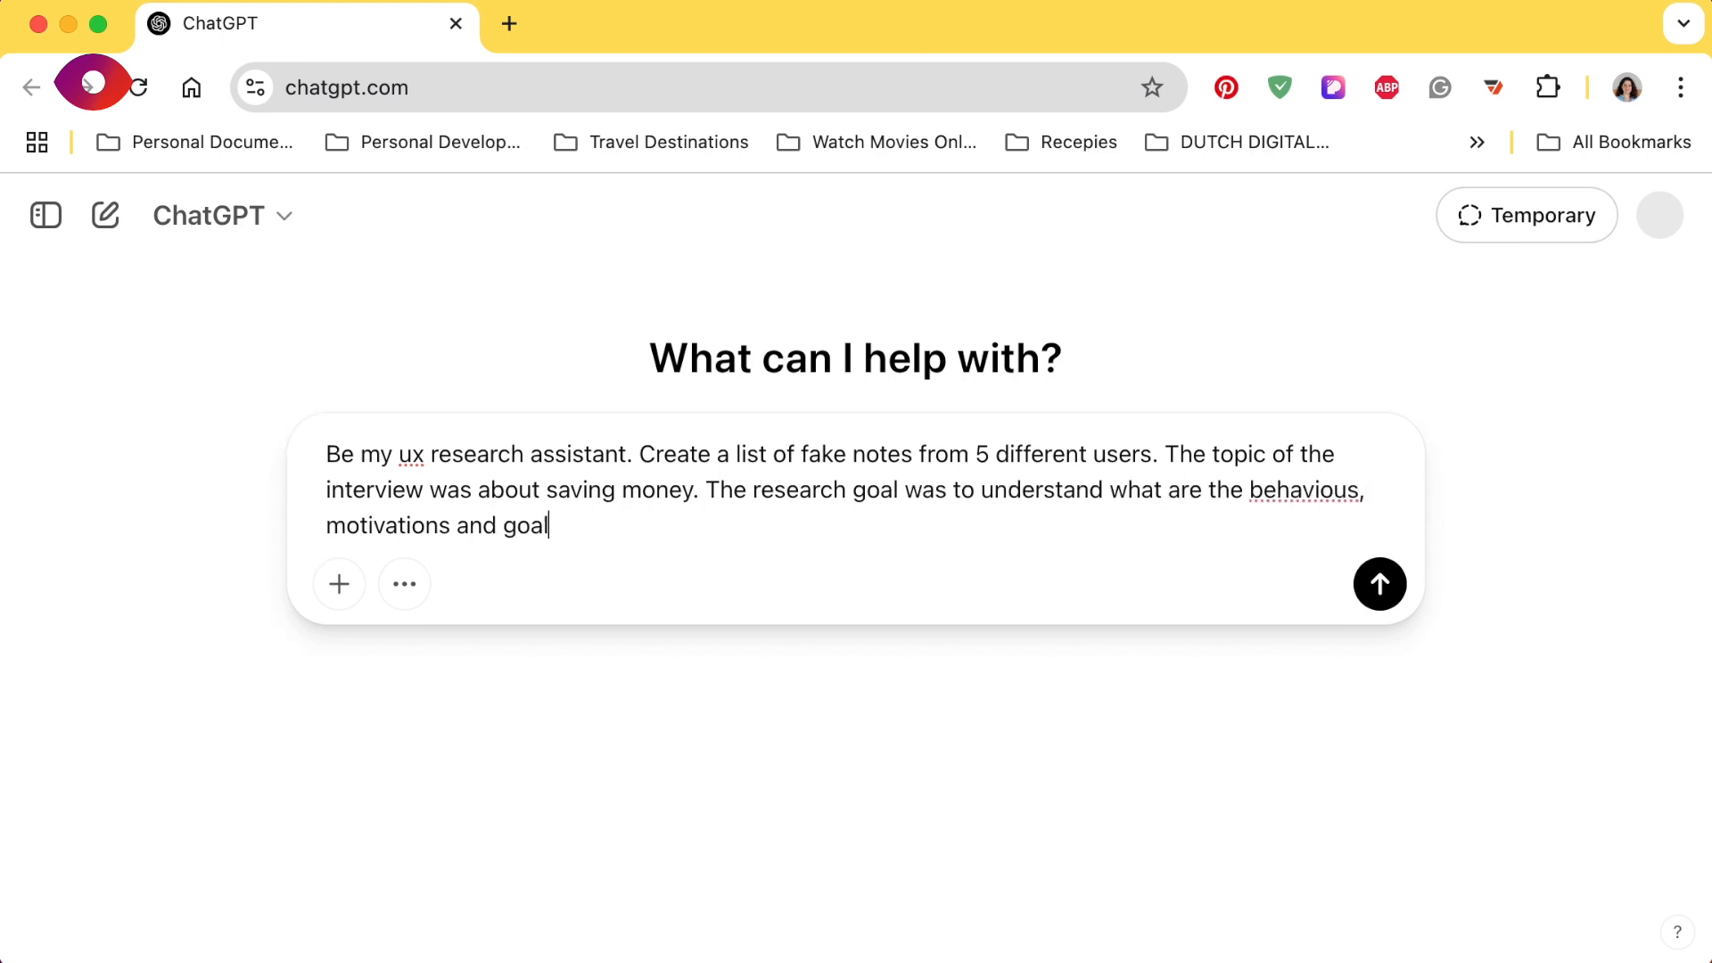
type("s when it comes to saving money.")
- Complete the prompt with the topic saving money and the goal of understanding related behaviours, motivations and goals, correct the misspelled word, and send it
right_click(1317, 493)
left_click(1311, 332)
left_click(1387, 588)
- Review the generated notes and send the follow-up "Can you re-write it without the titles motivations, behaviours and goals"
scroll(1064, 695, "down", 12)
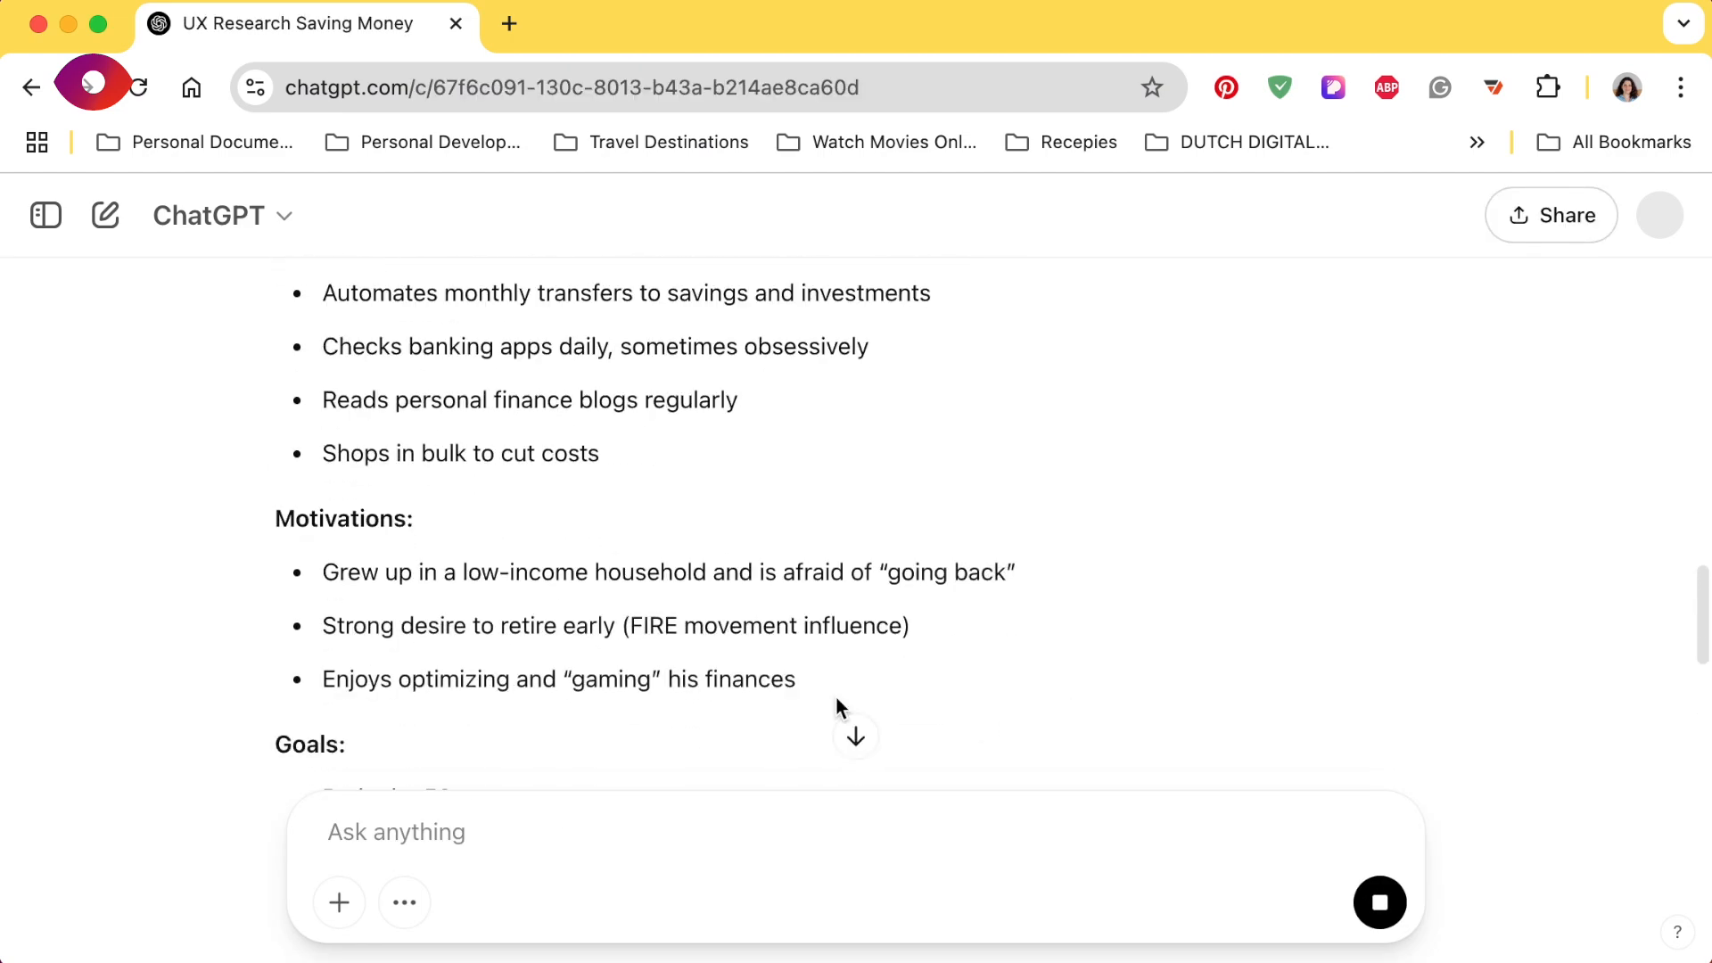
scroll(933, 589, "down", 15)
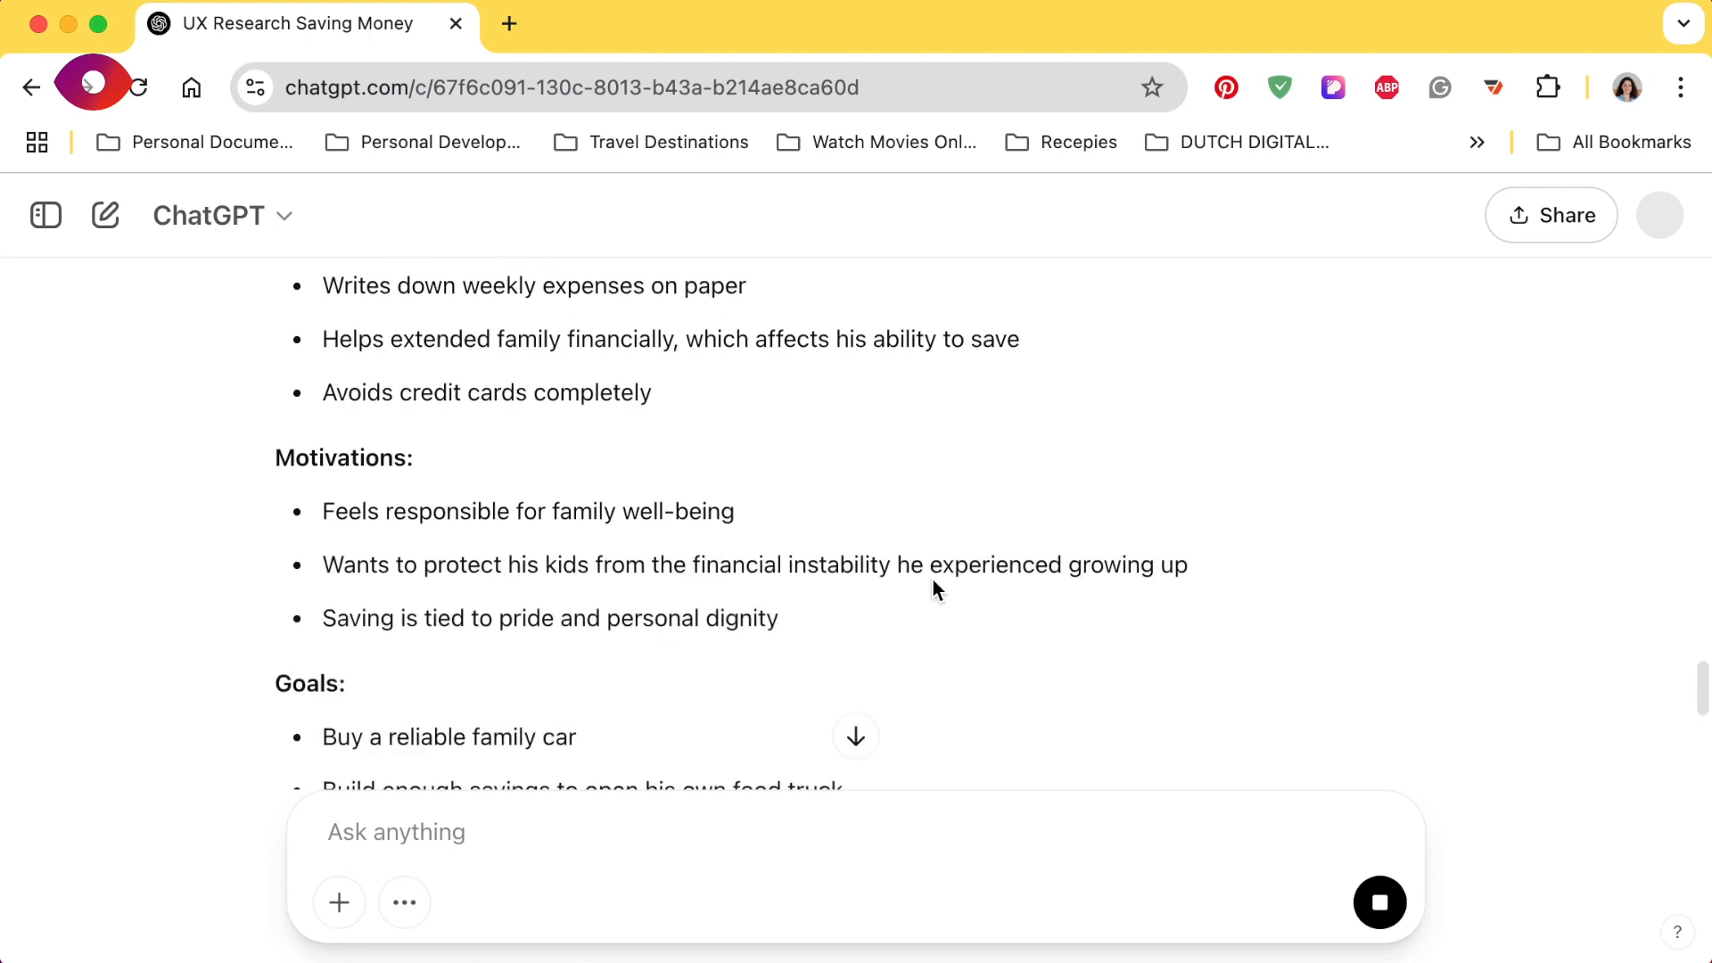
scroll(933, 580, "up", 4)
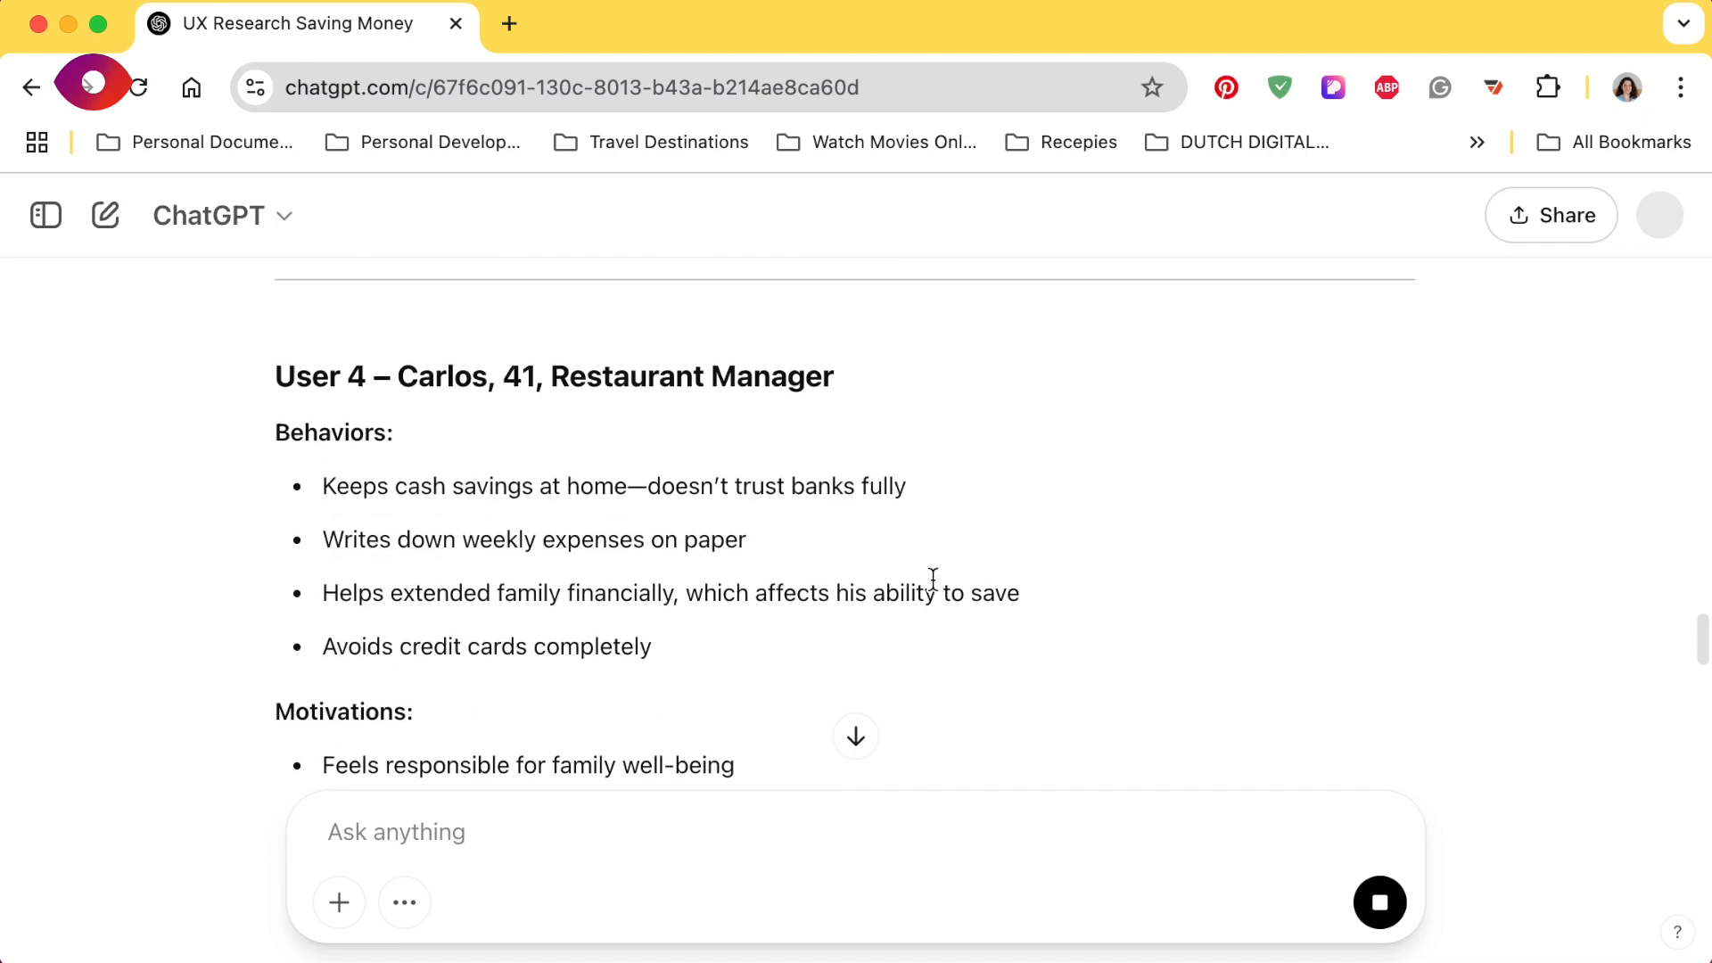
scroll(933, 579, "down", 12)
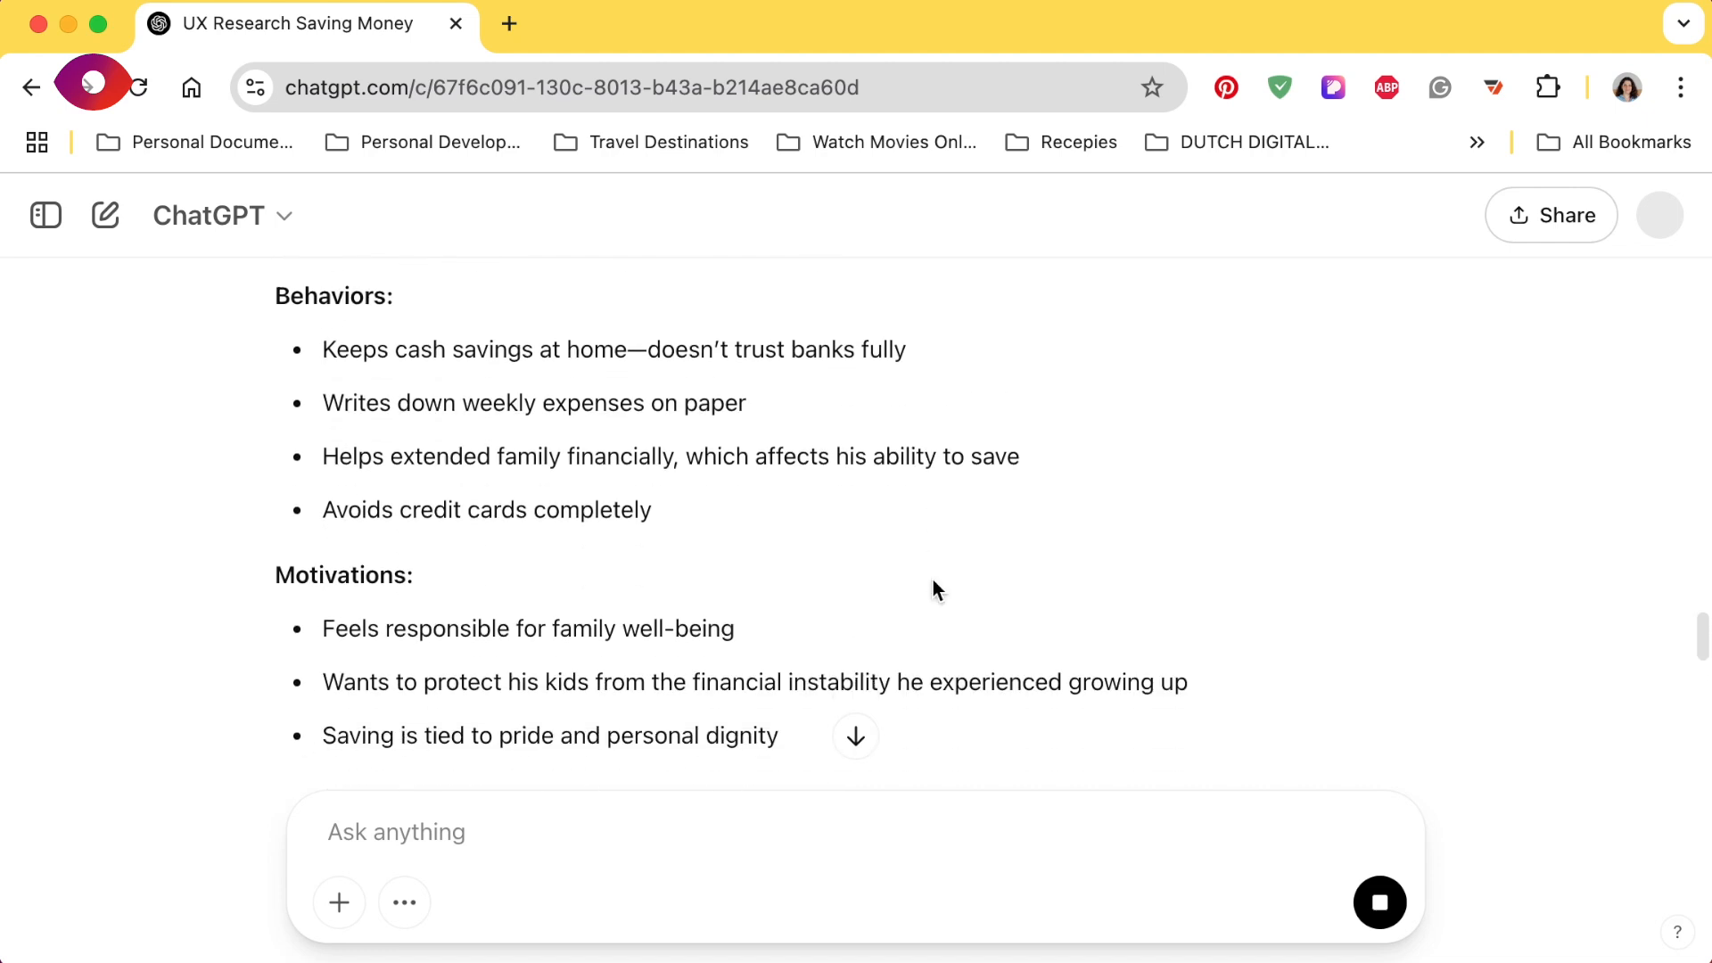
scroll(933, 582, "down", 10)
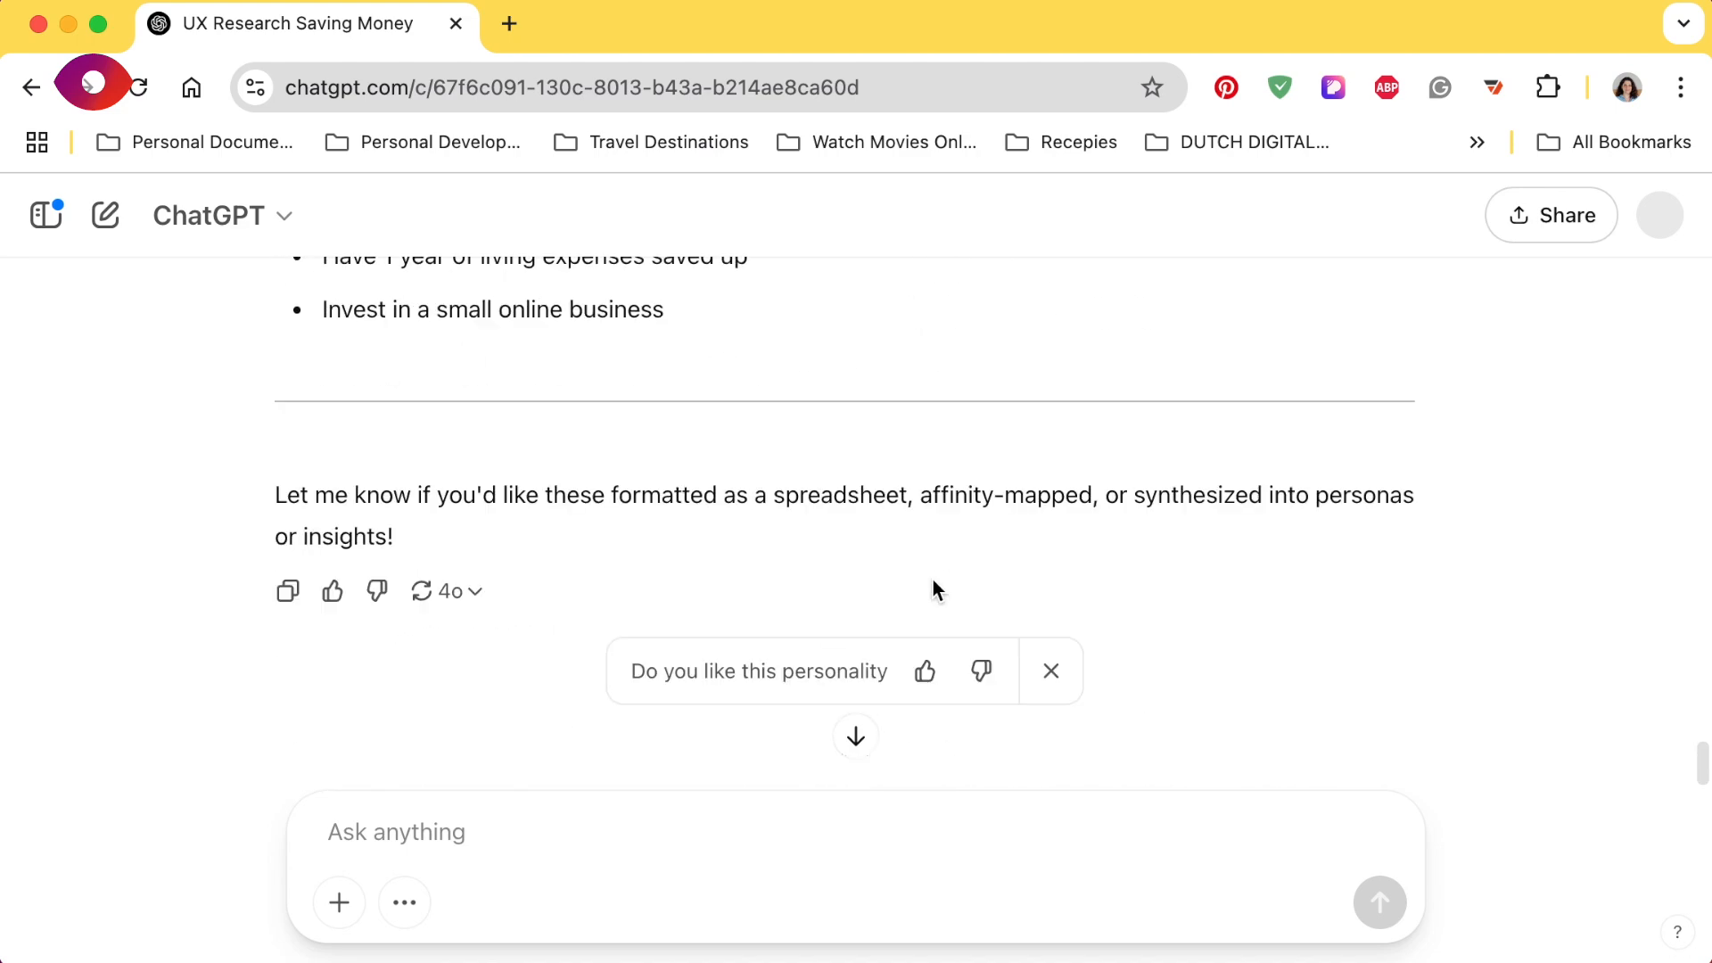
left_click(572, 839)
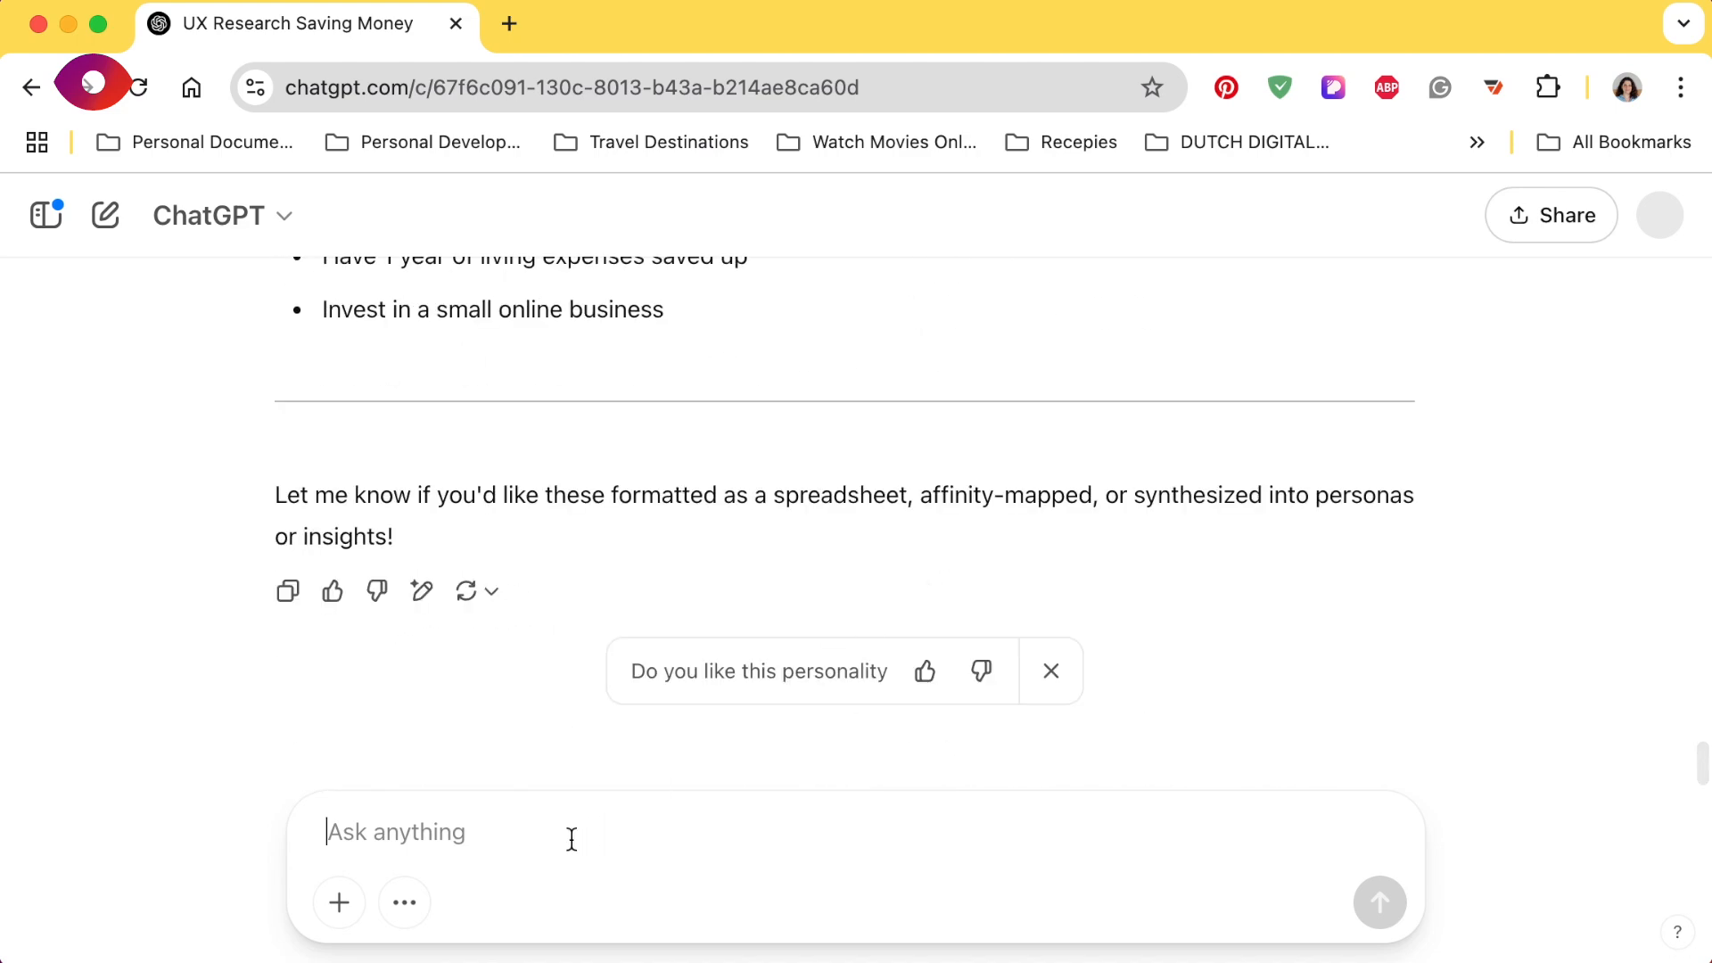
type("Can you re-write it without")
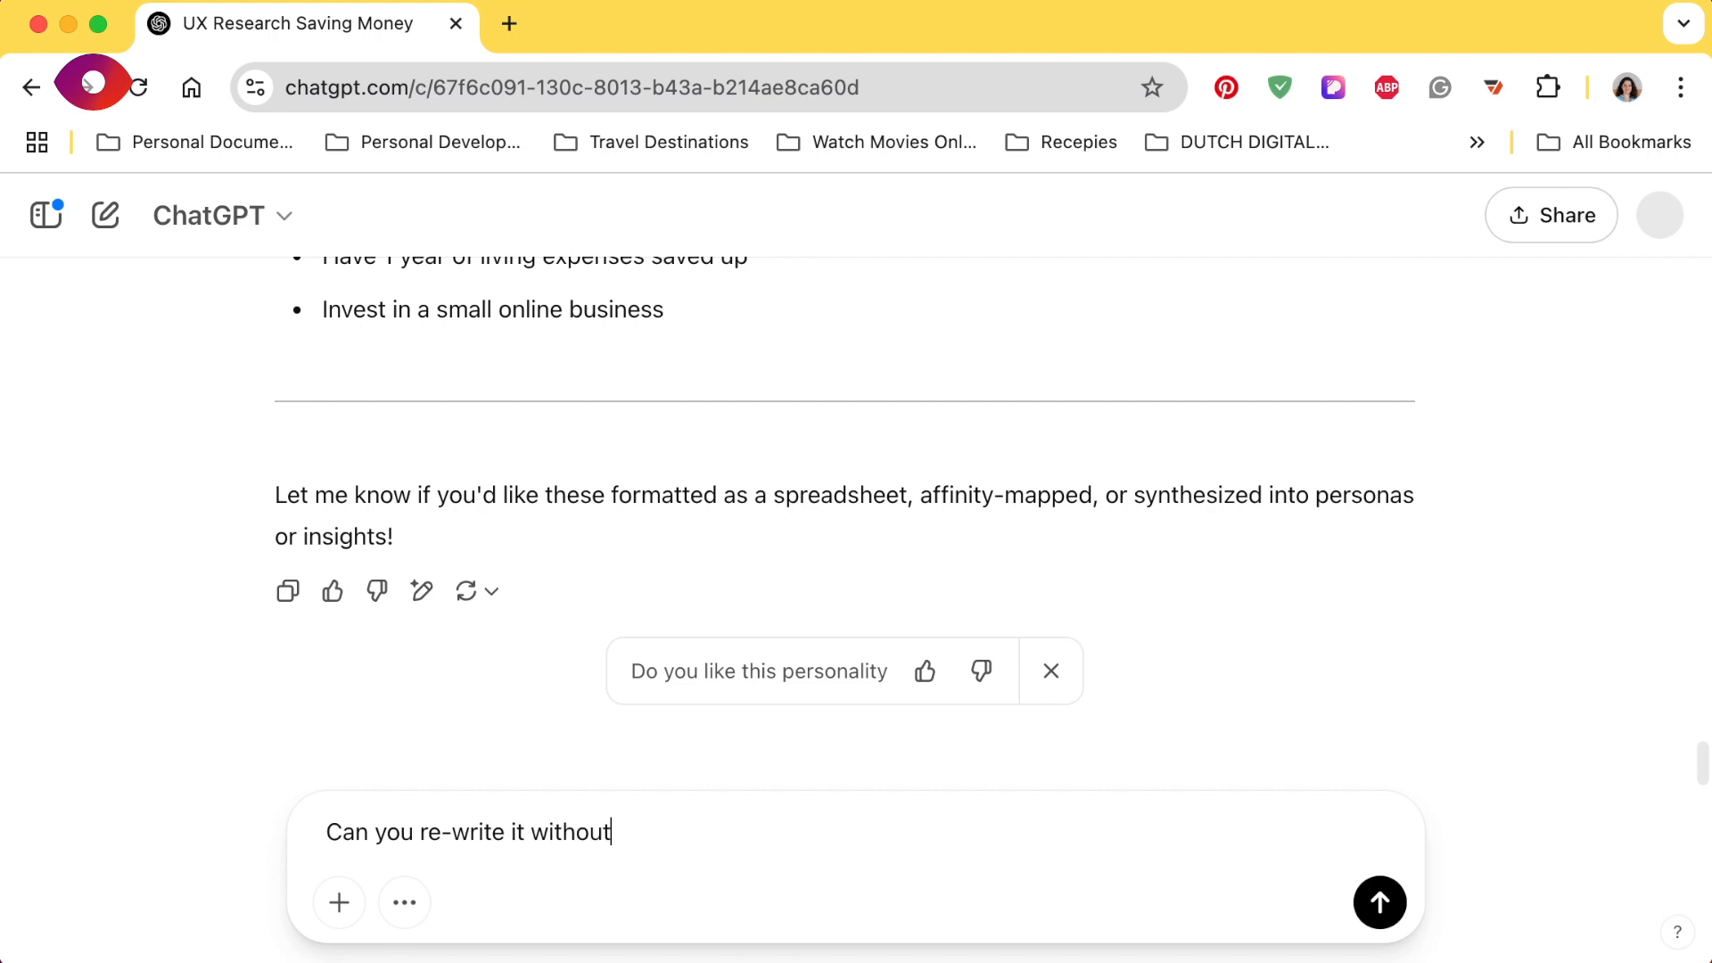
type(" the titles motivations, behavi")
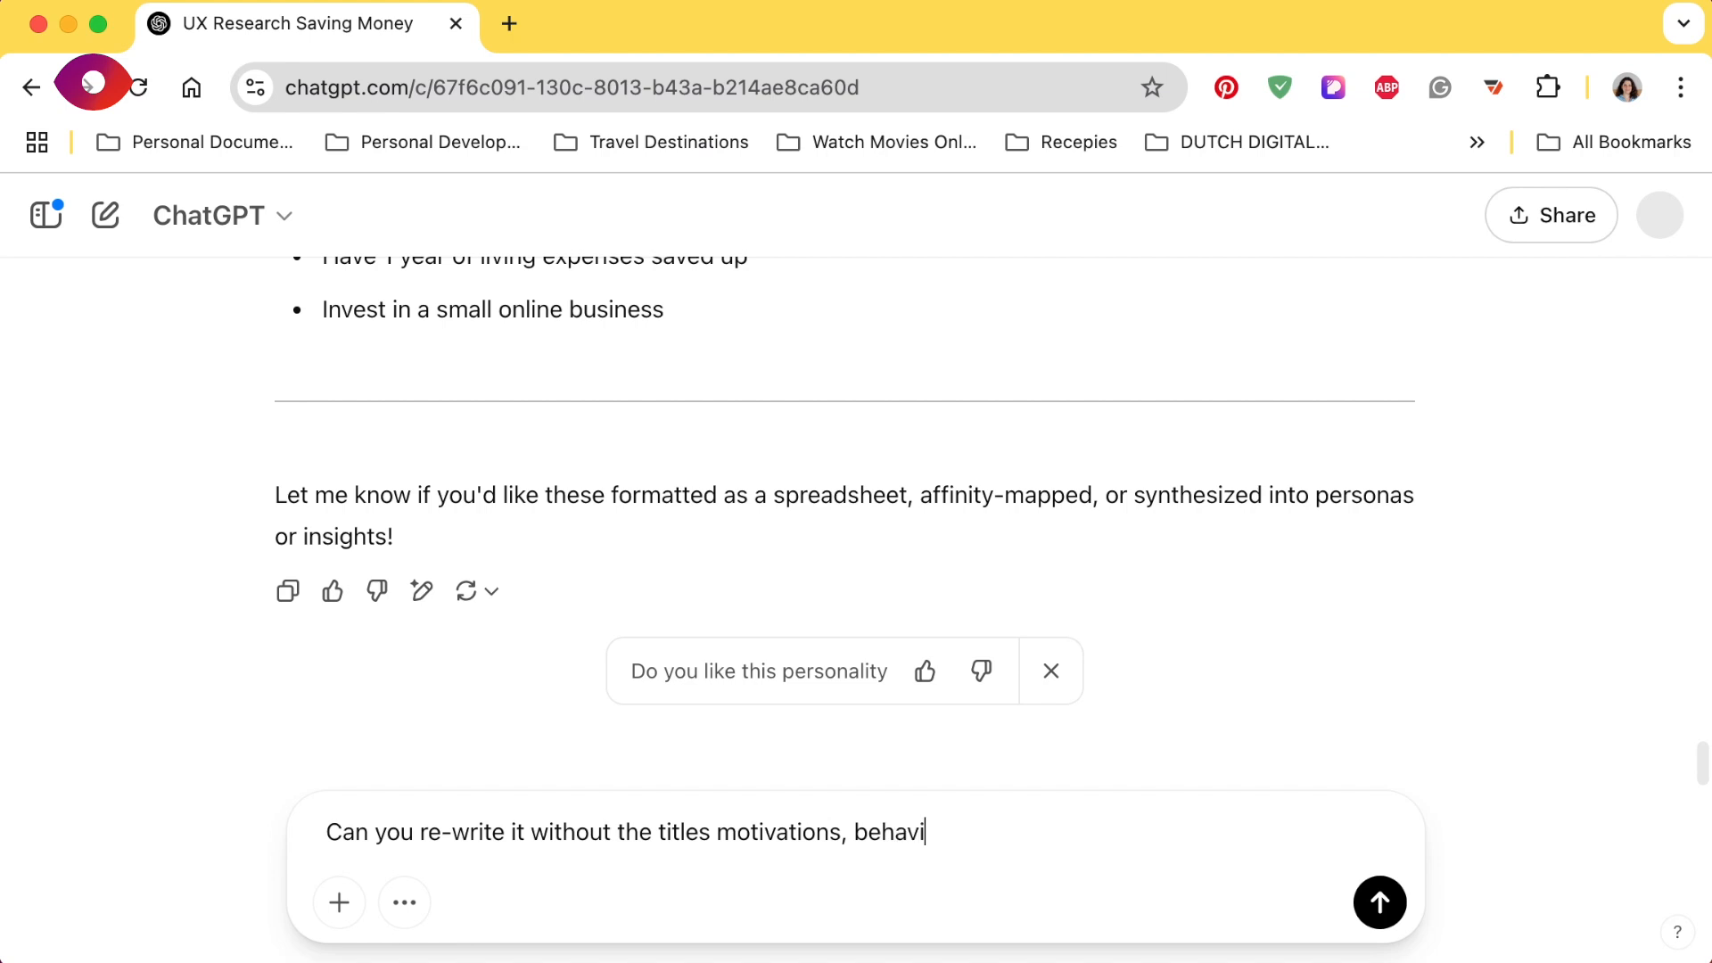
type("ours and goals")
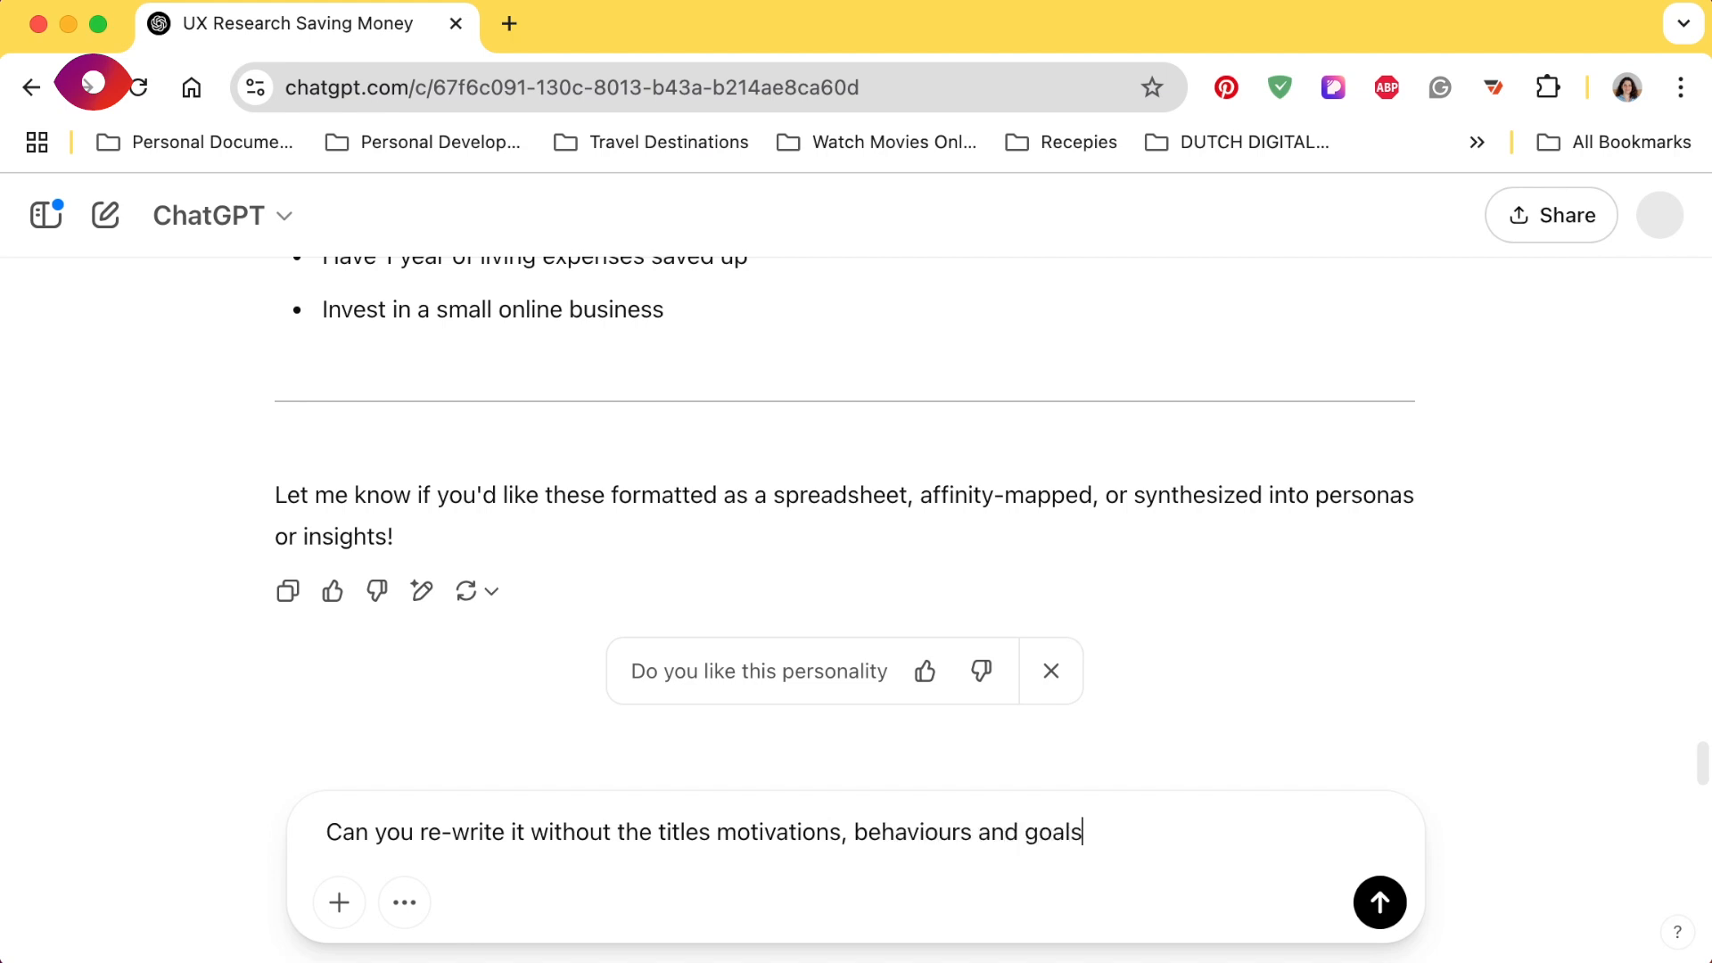
key("Return")
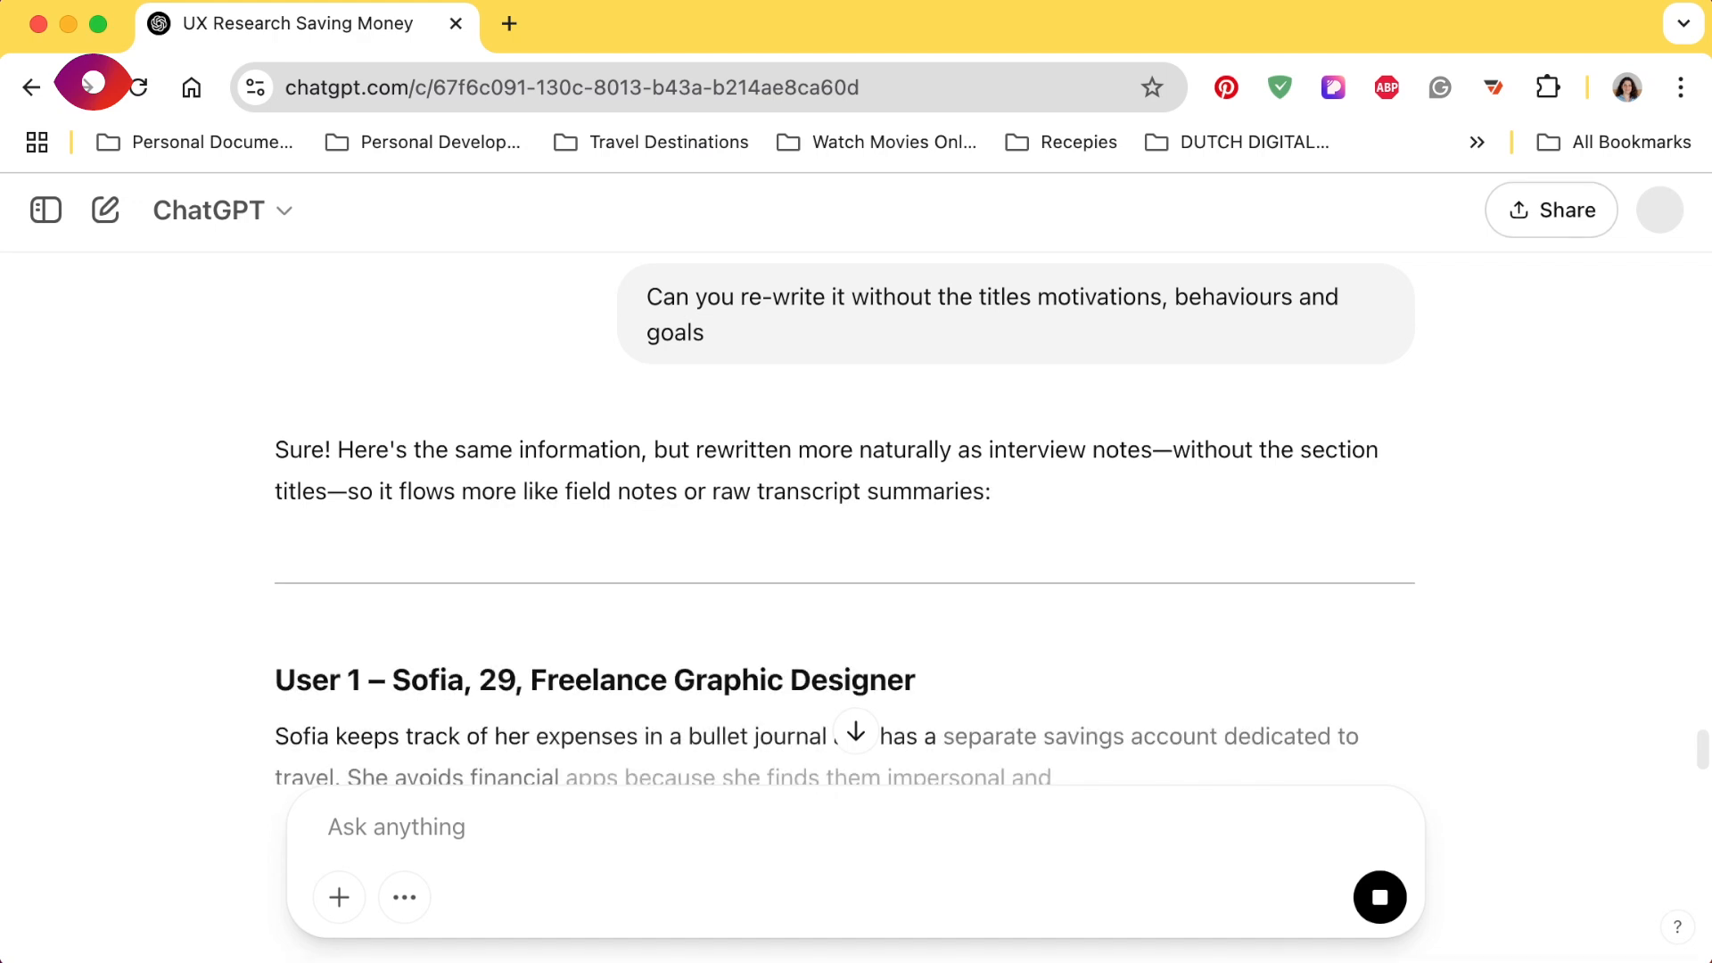
- Select and copy the User 1 heading together with its paragraph of notes from the rewritten reply
scroll(420, 661, "down", 5)
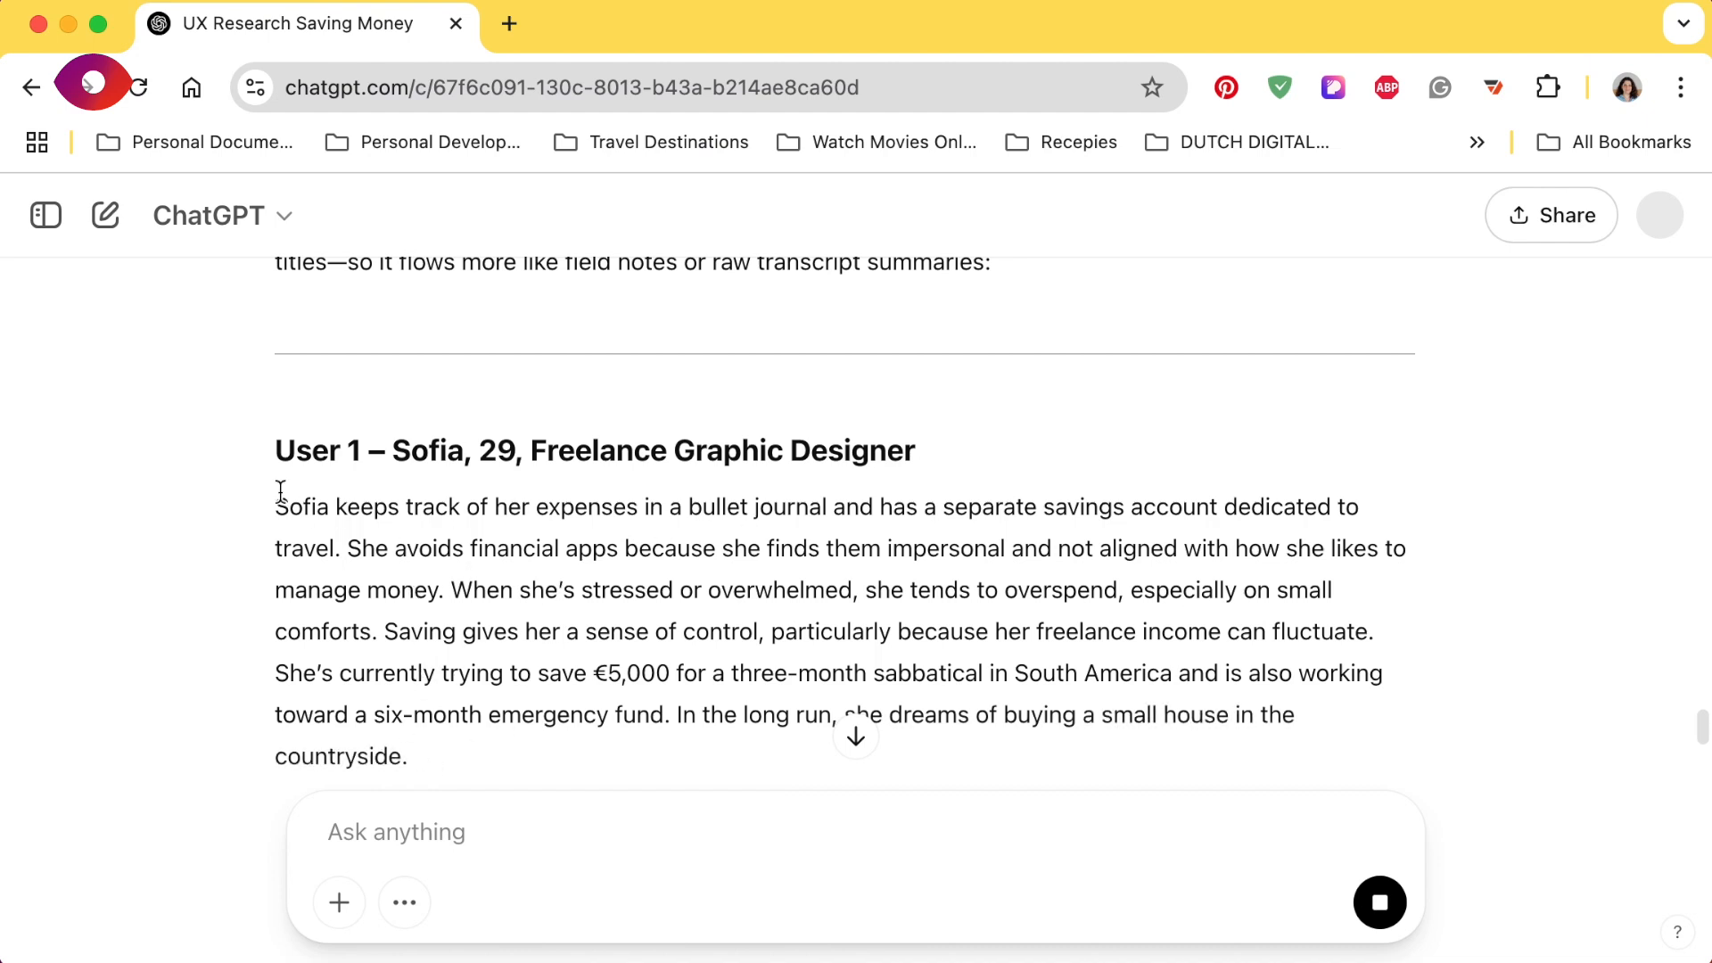
left_click_drag(280, 495, 420, 756)
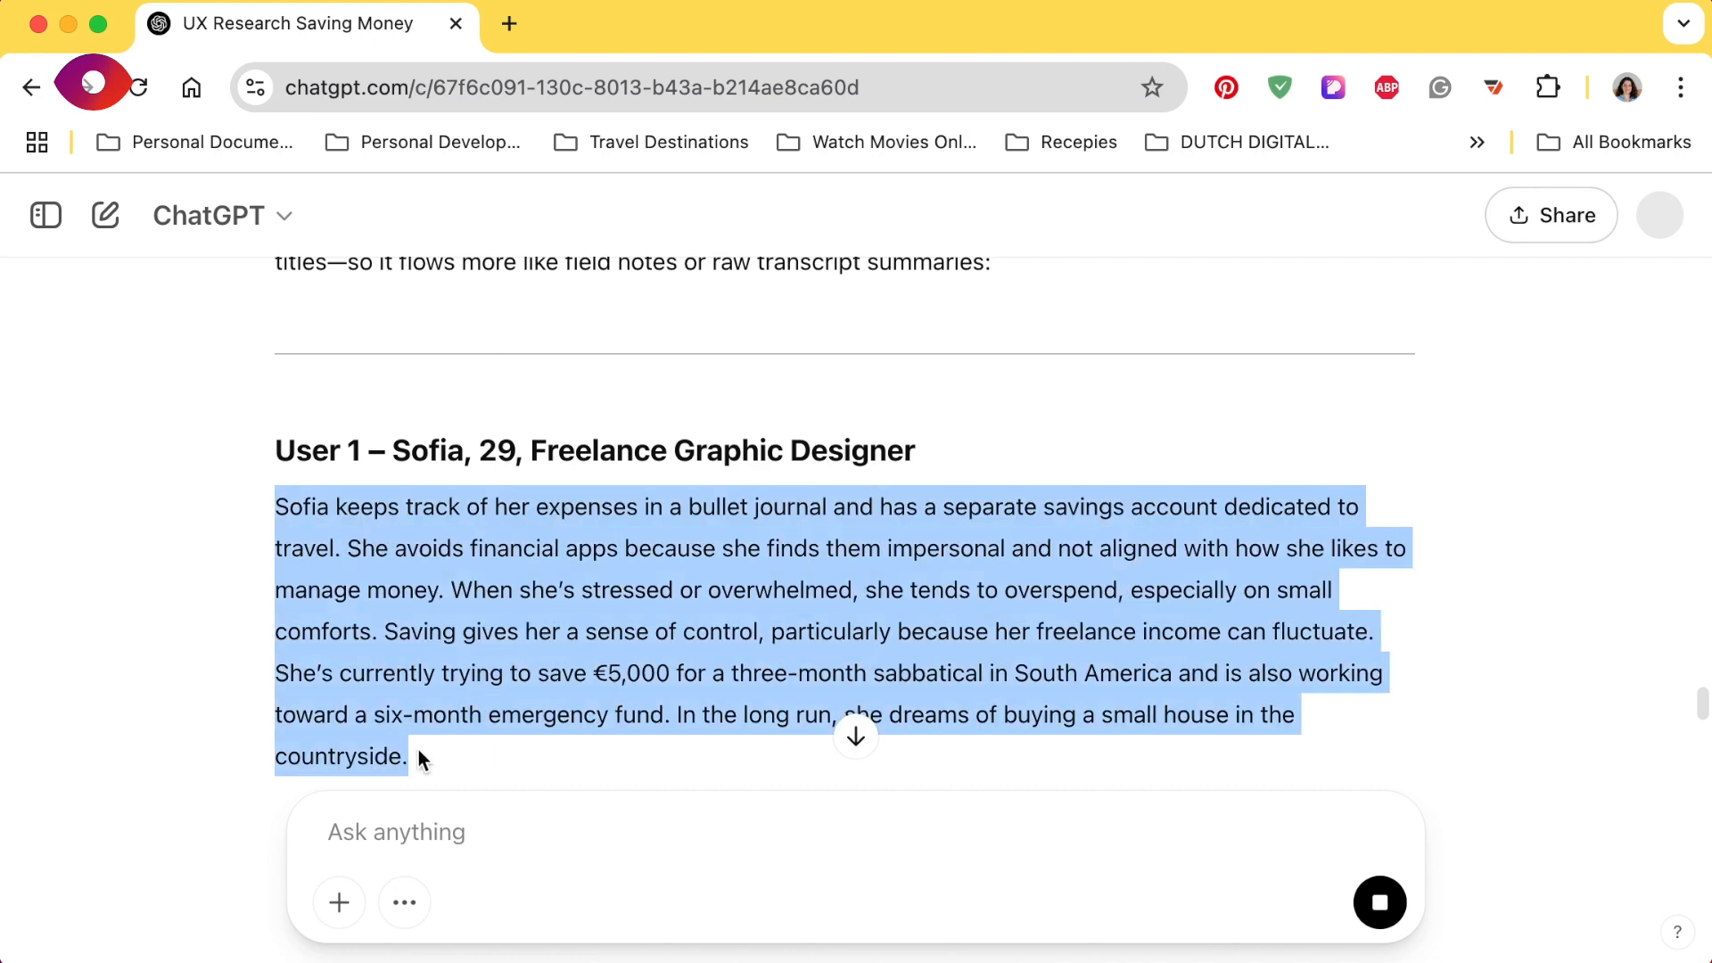
scroll(420, 753, "down", 5)
scroll(419, 749, "up", 4)
left_click(342, 411)
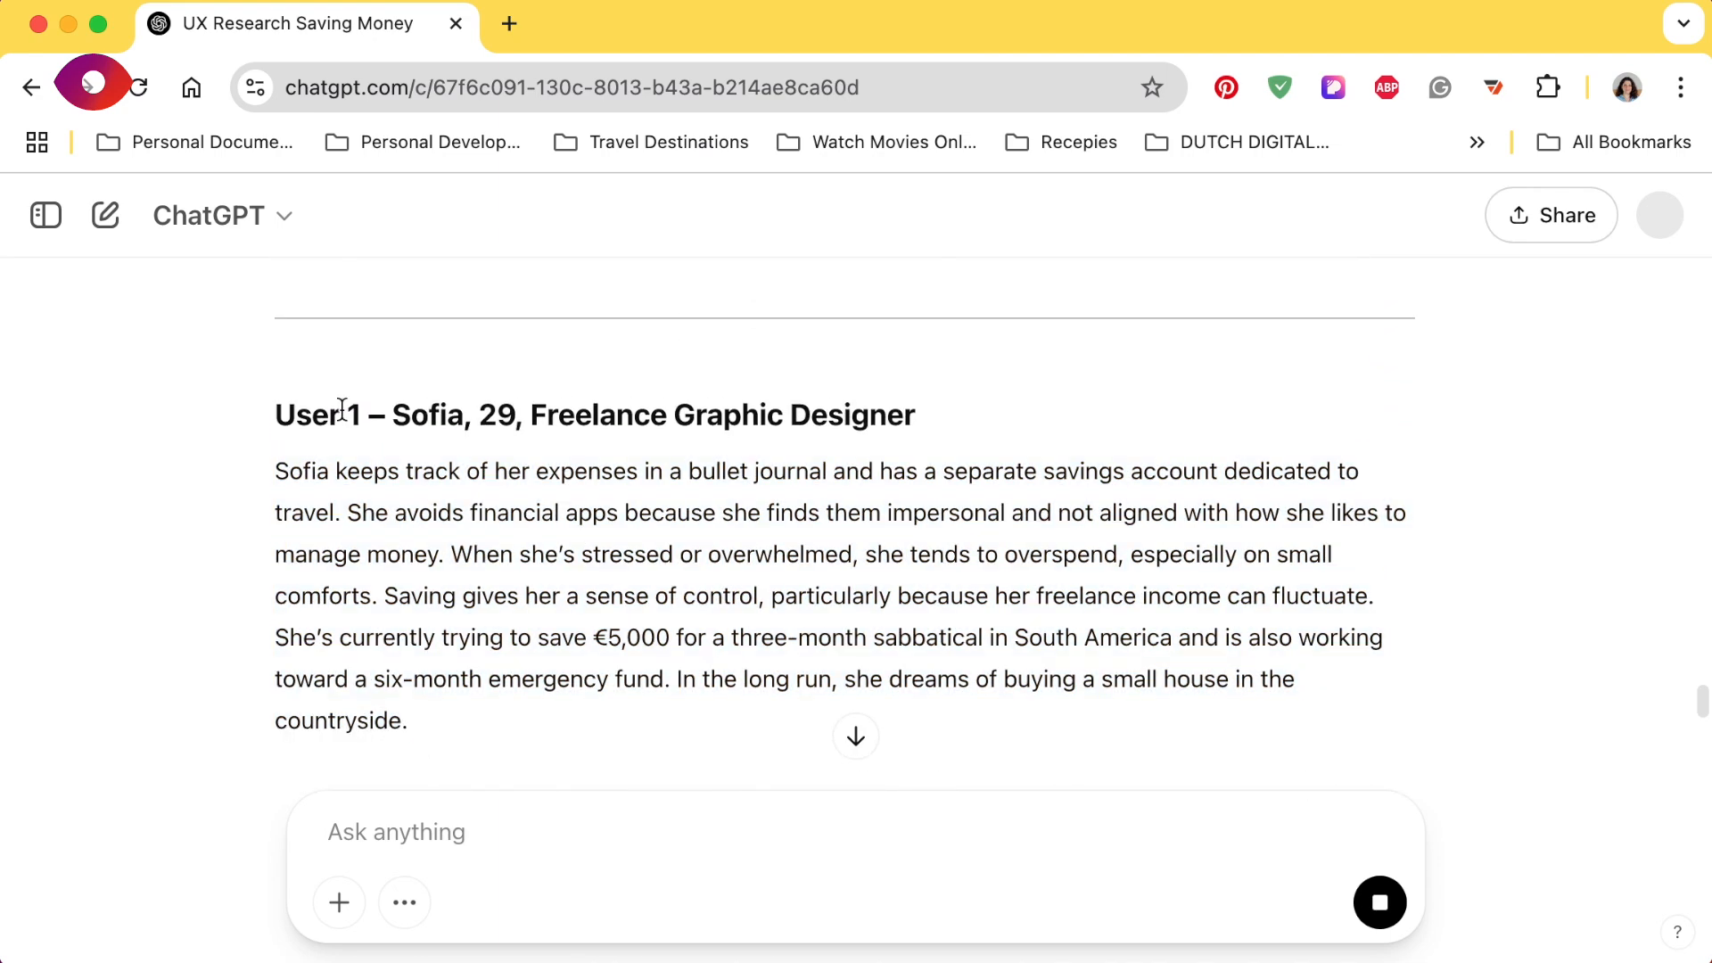
left_click_drag(277, 416, 464, 733)
key("super+c")
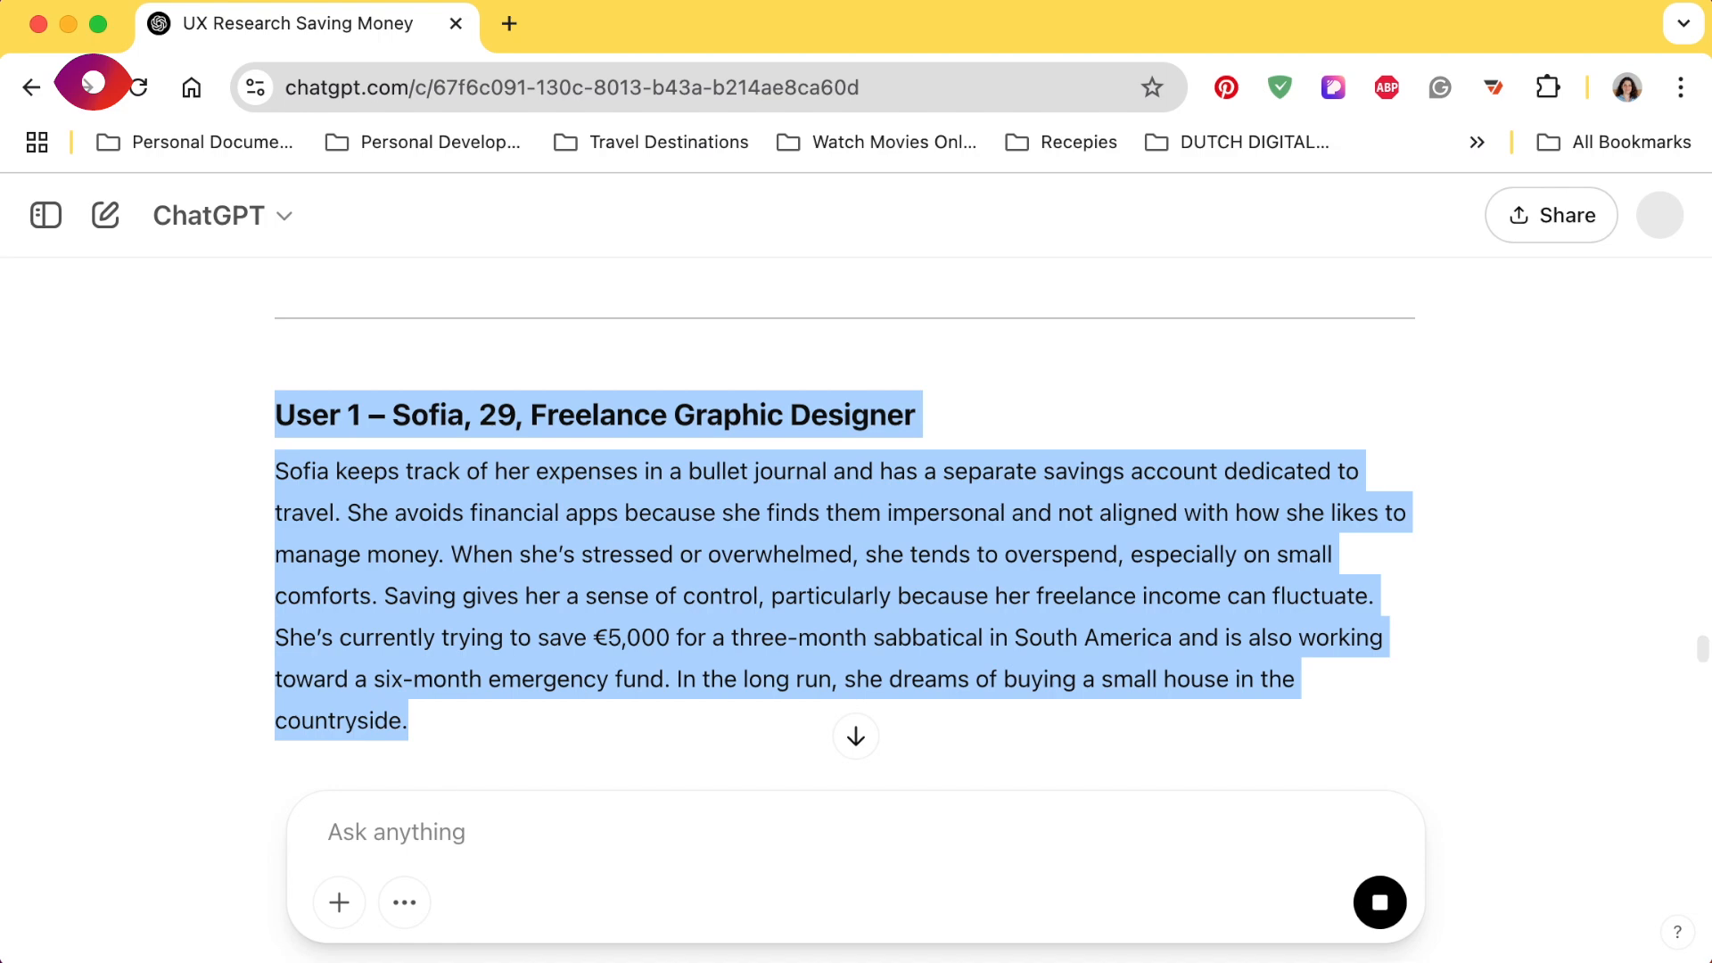
- Switch to the FigJam board Affinity Mapping with AI, show the AI Generate options, and run the Text to Sticky Notes plugin
key("super+Tab")
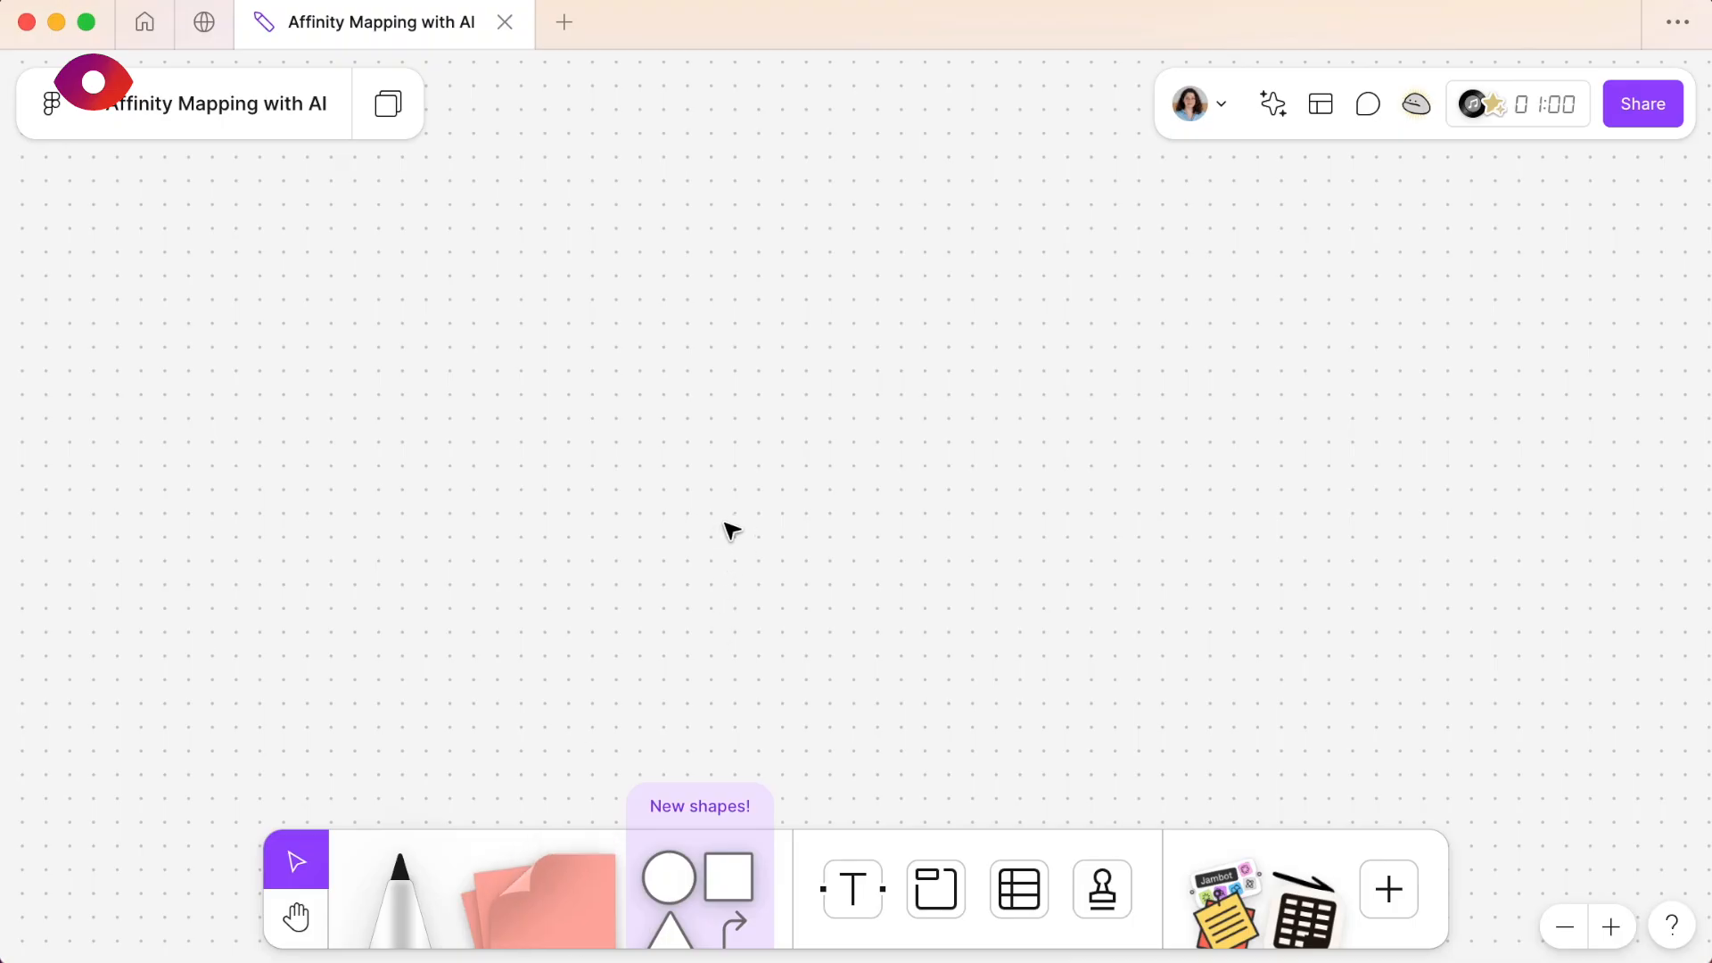
left_click(1272, 103)
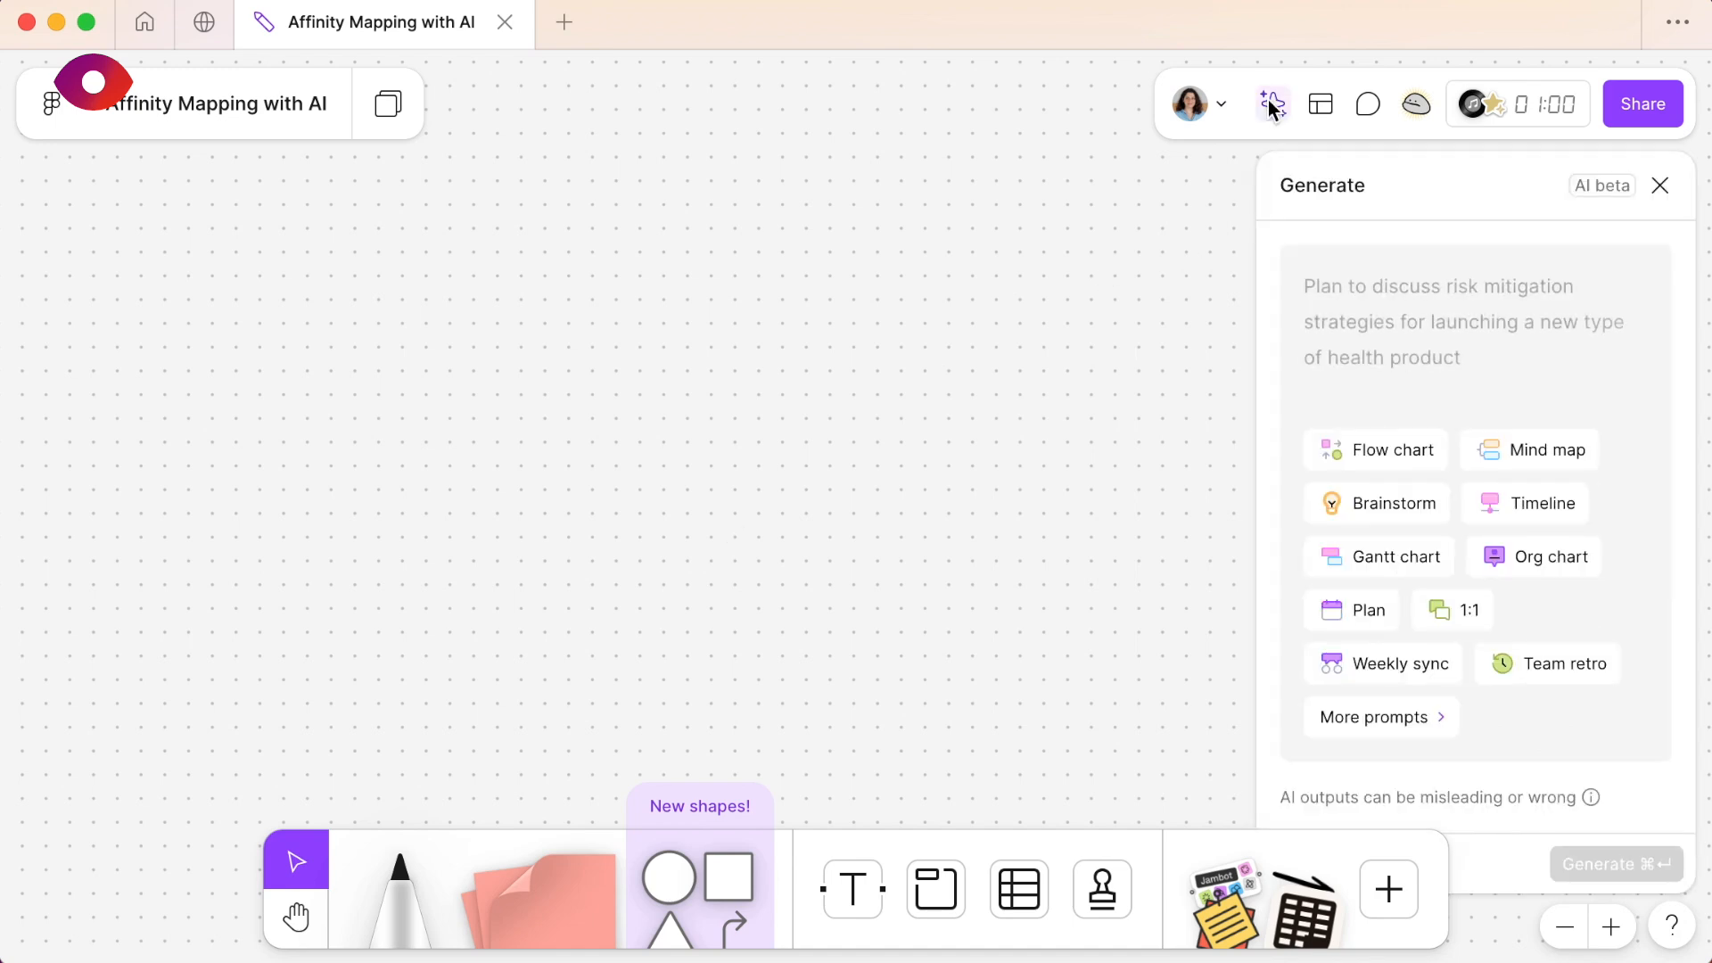
left_click(61, 107)
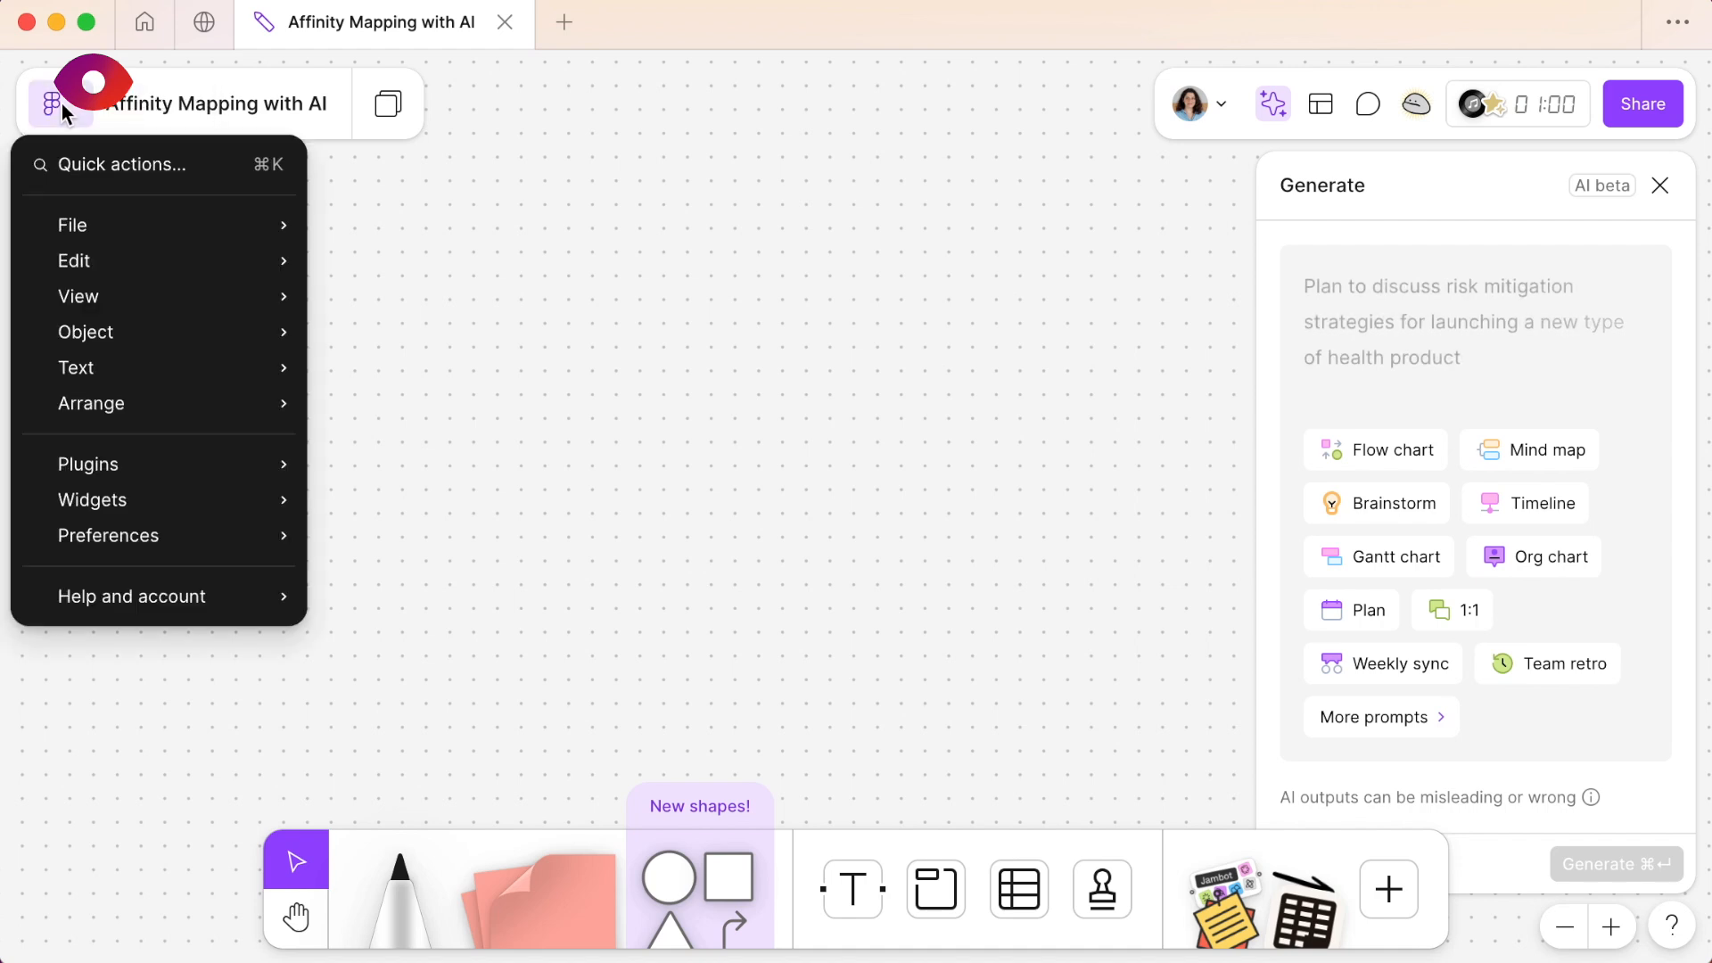
mouse_move(153, 463)
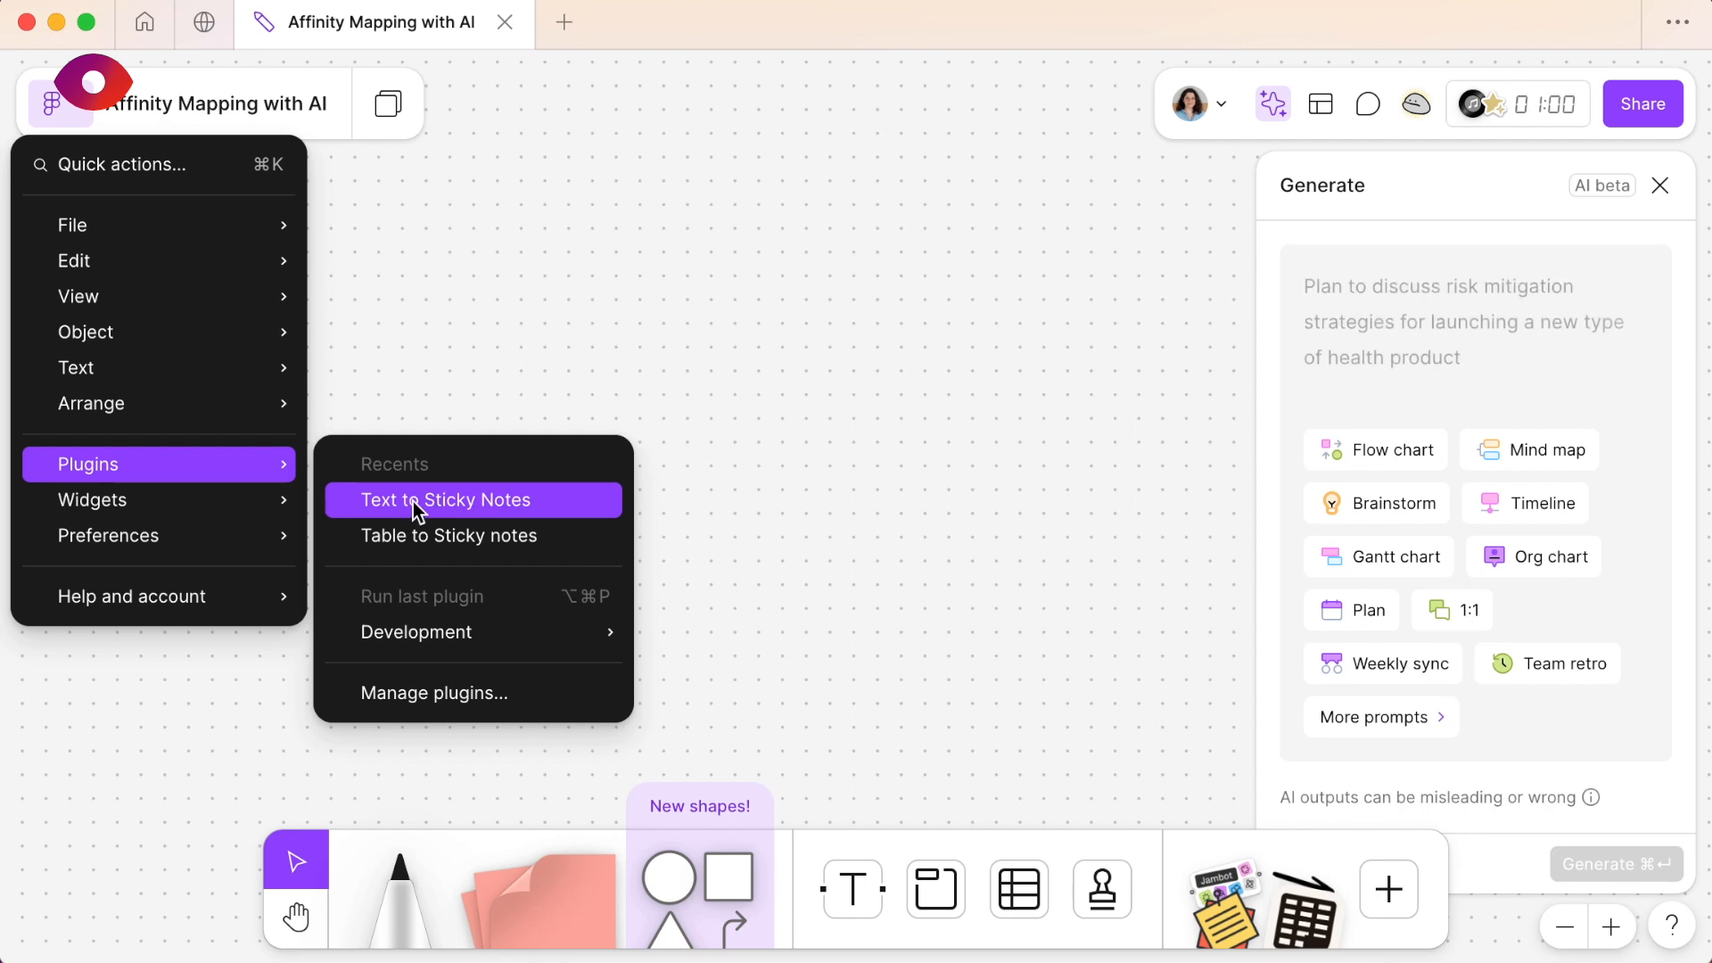
left_click(461, 704)
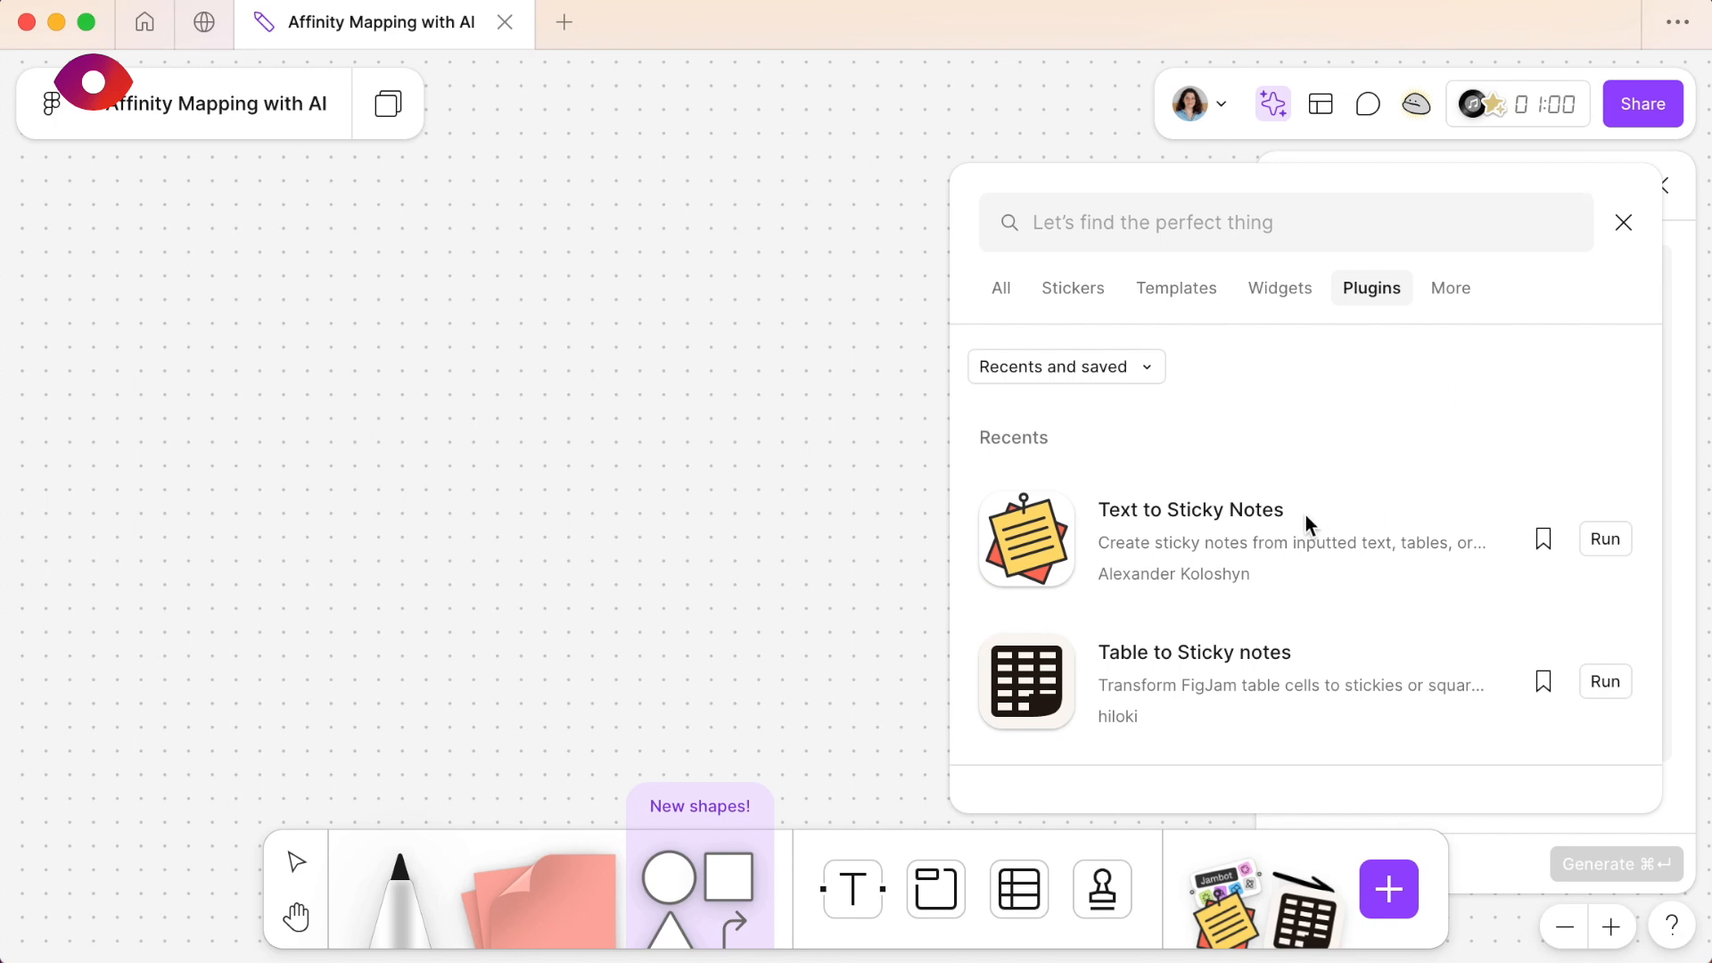
left_click(1608, 541)
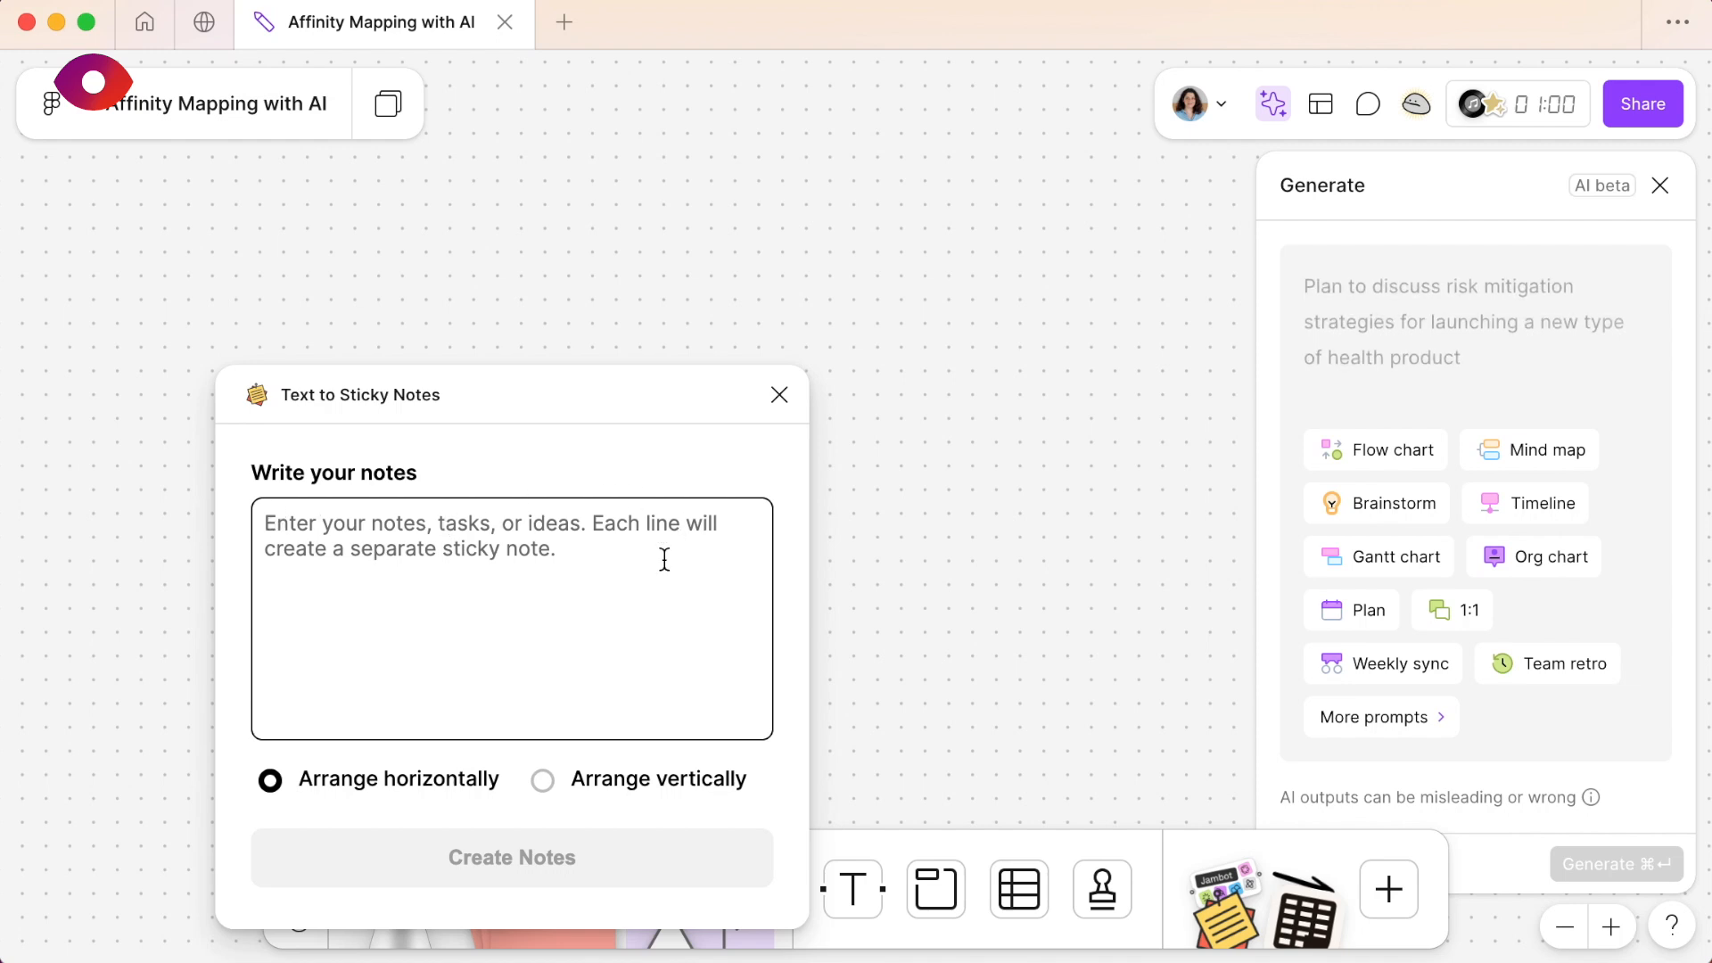
- Paste the copied User 1 notes into the plugin and delete the heading line above the paragraph
left_click(580, 547)
key("super+v")
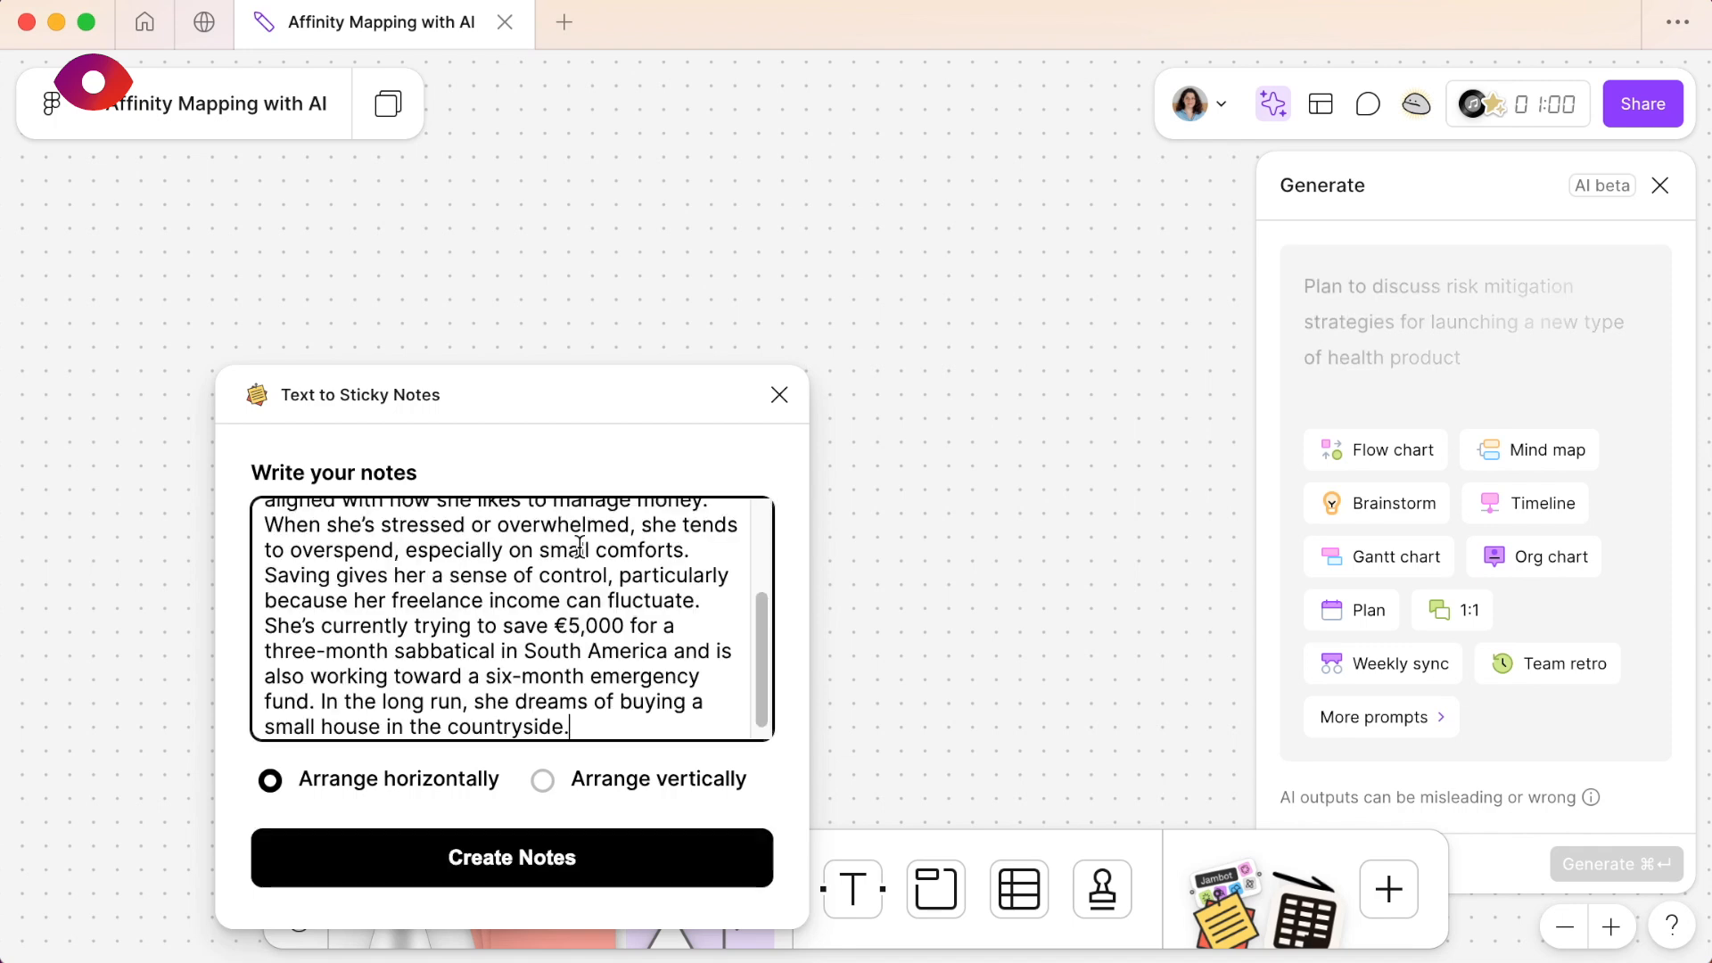
scroll(580, 547, "up", 5)
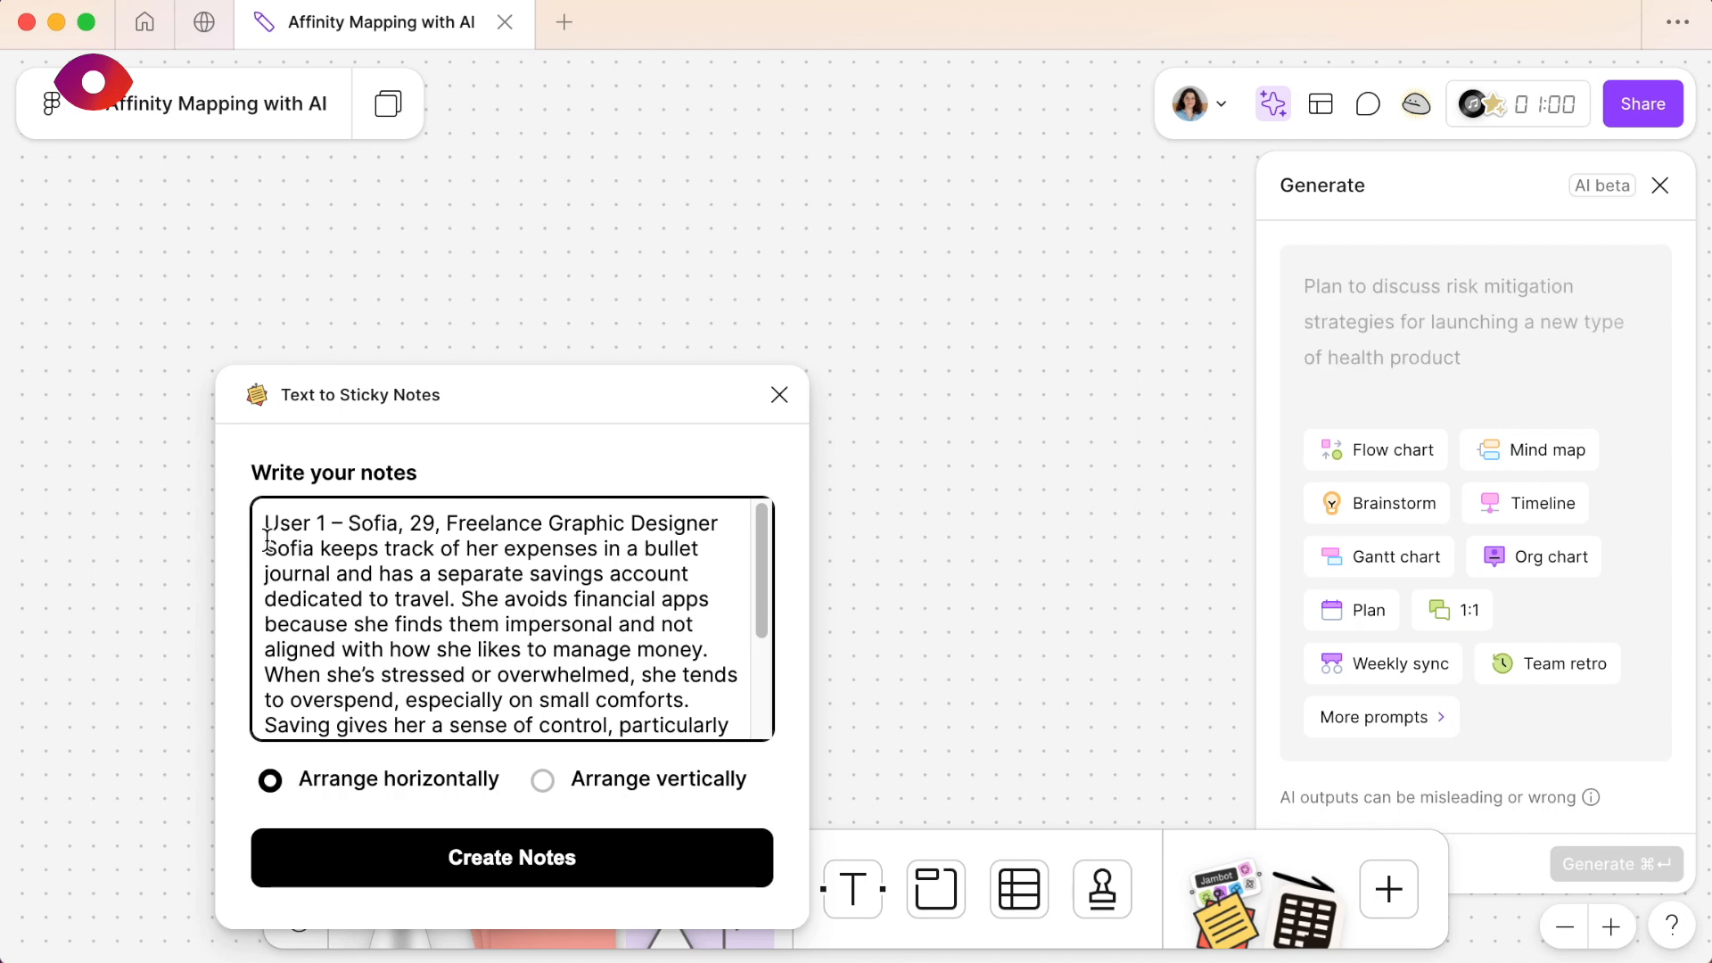
left_click_drag(266, 540, 261, 525)
key("BackSpace")
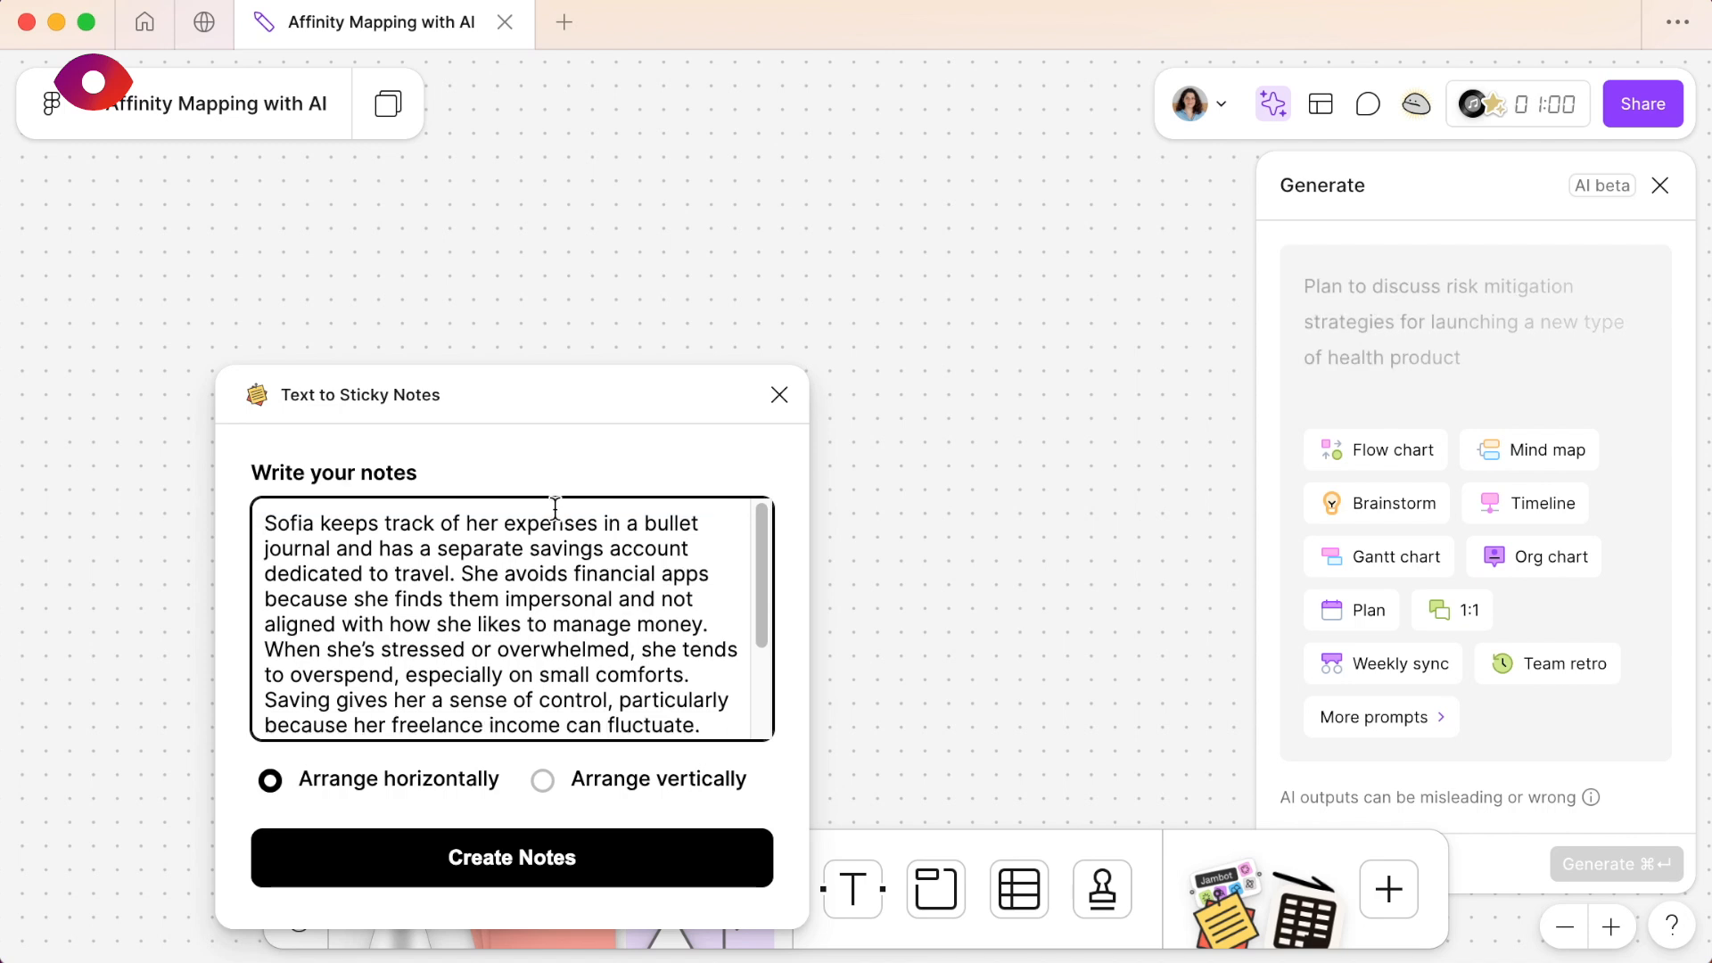
- Split the pasted User 1 paragraph in the plugin into separate lines by adding line breaks between its sentences
left_click(463, 575)
key("Return")
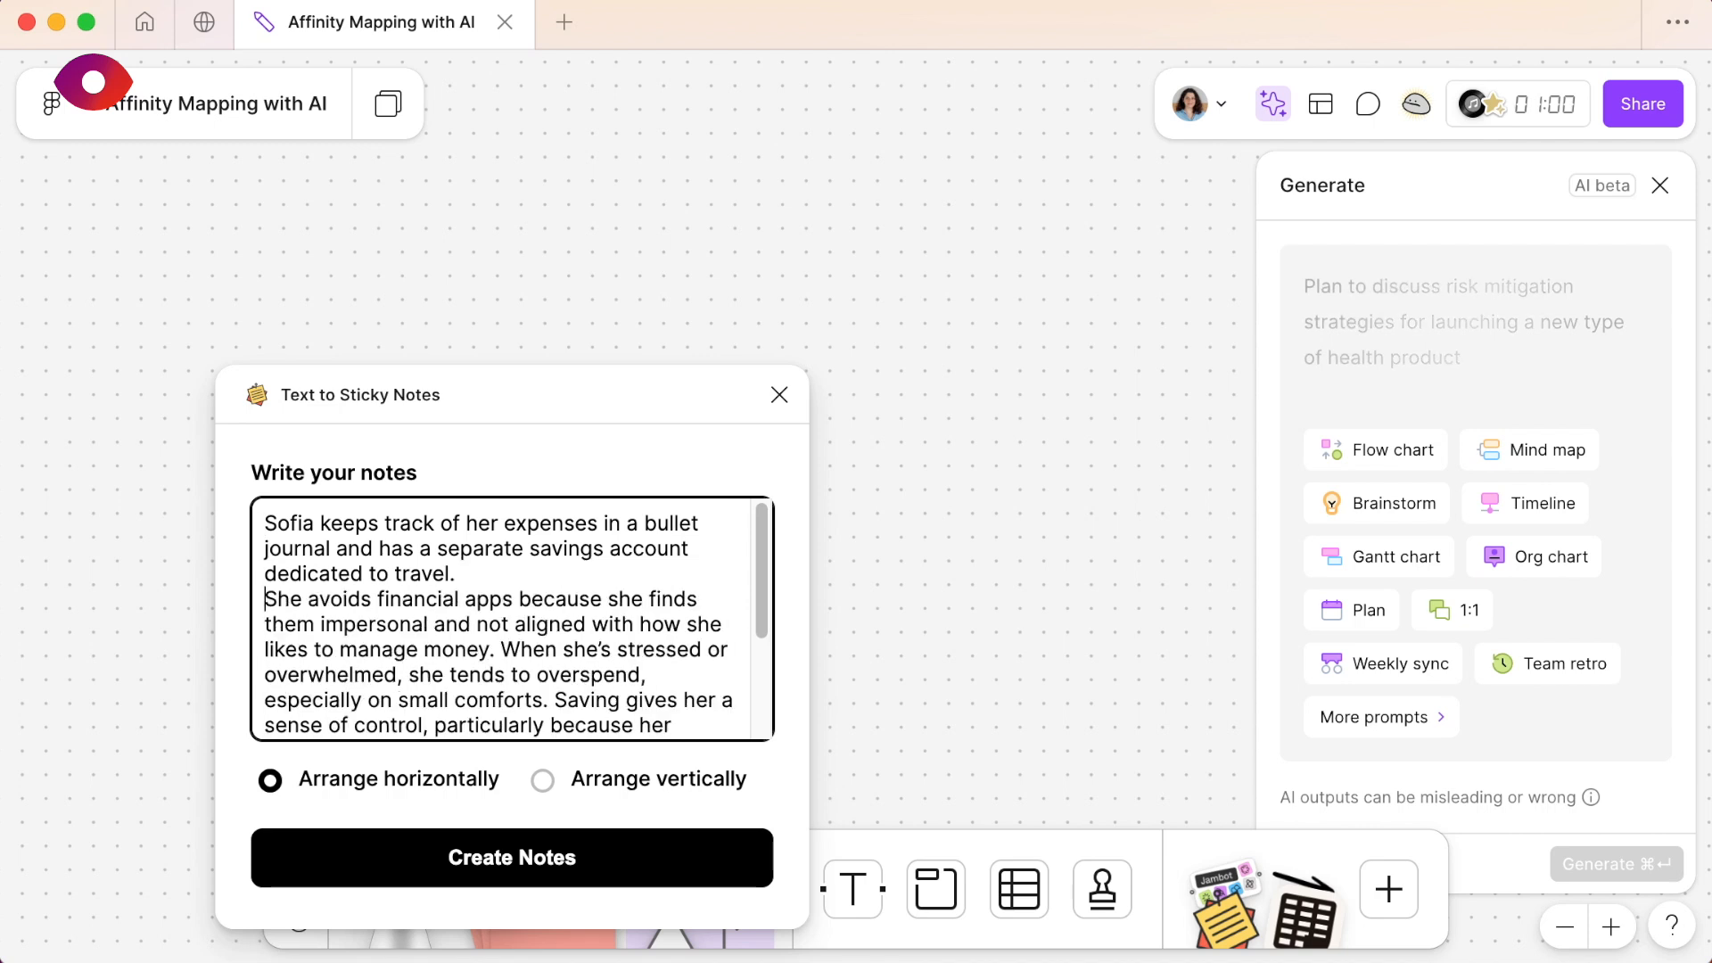
scroll(472, 587, "down", 1)
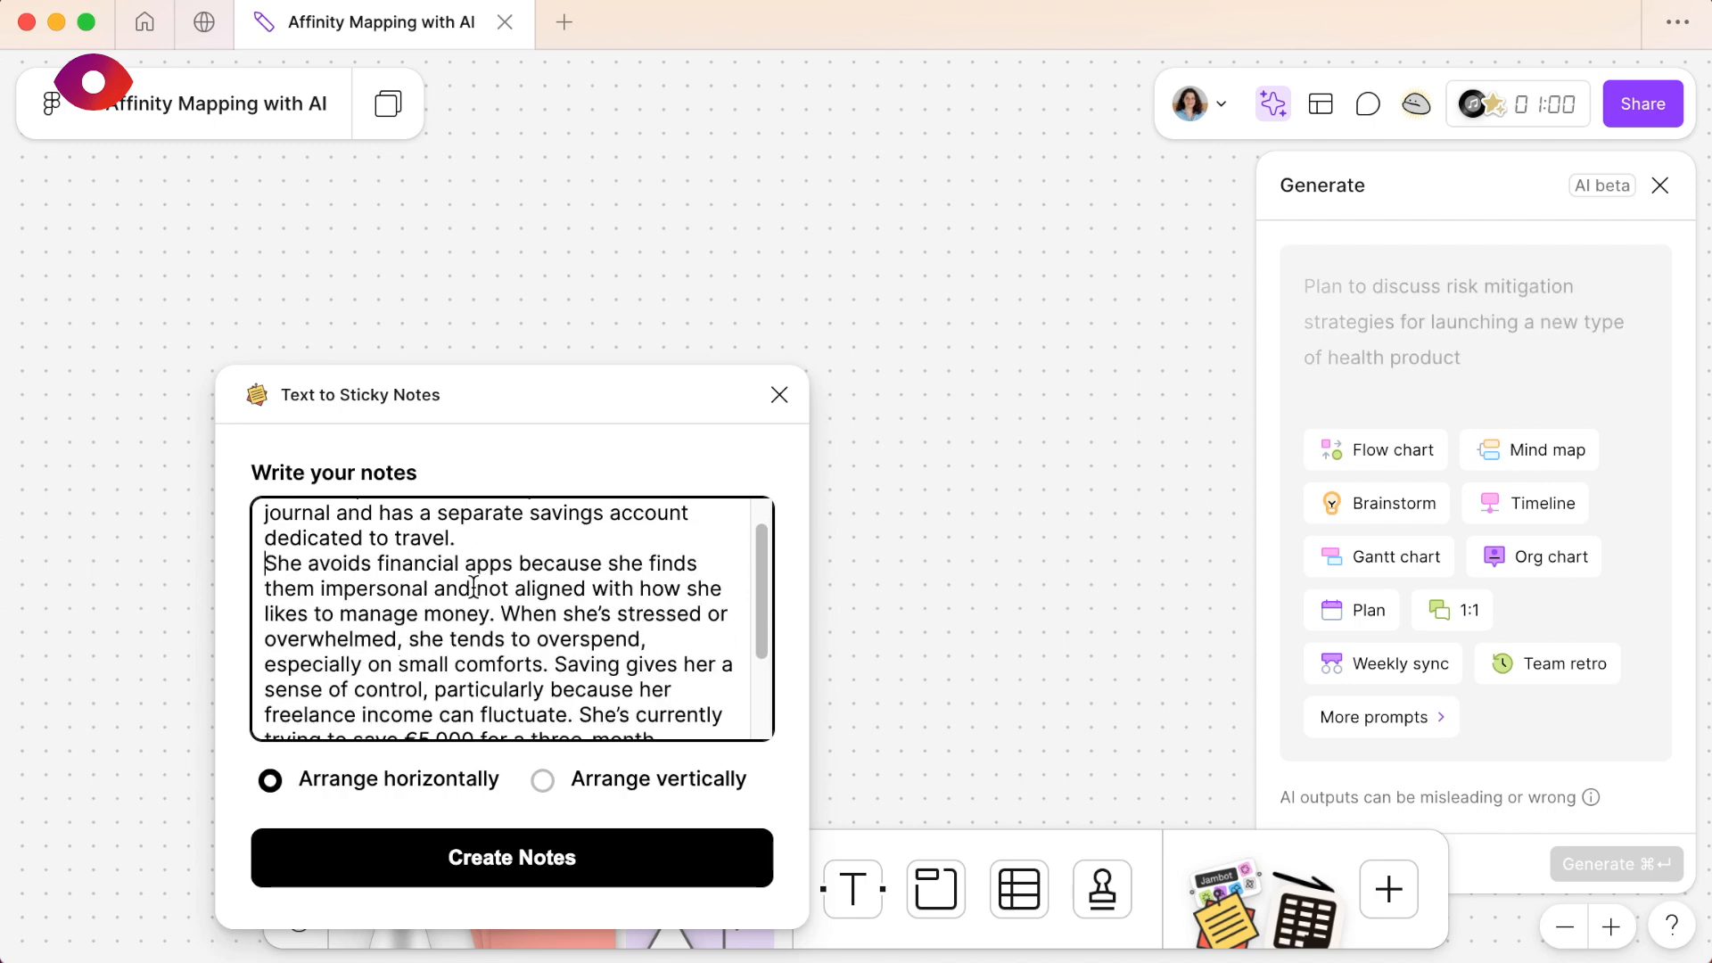
left_click(496, 614)
key("Return")
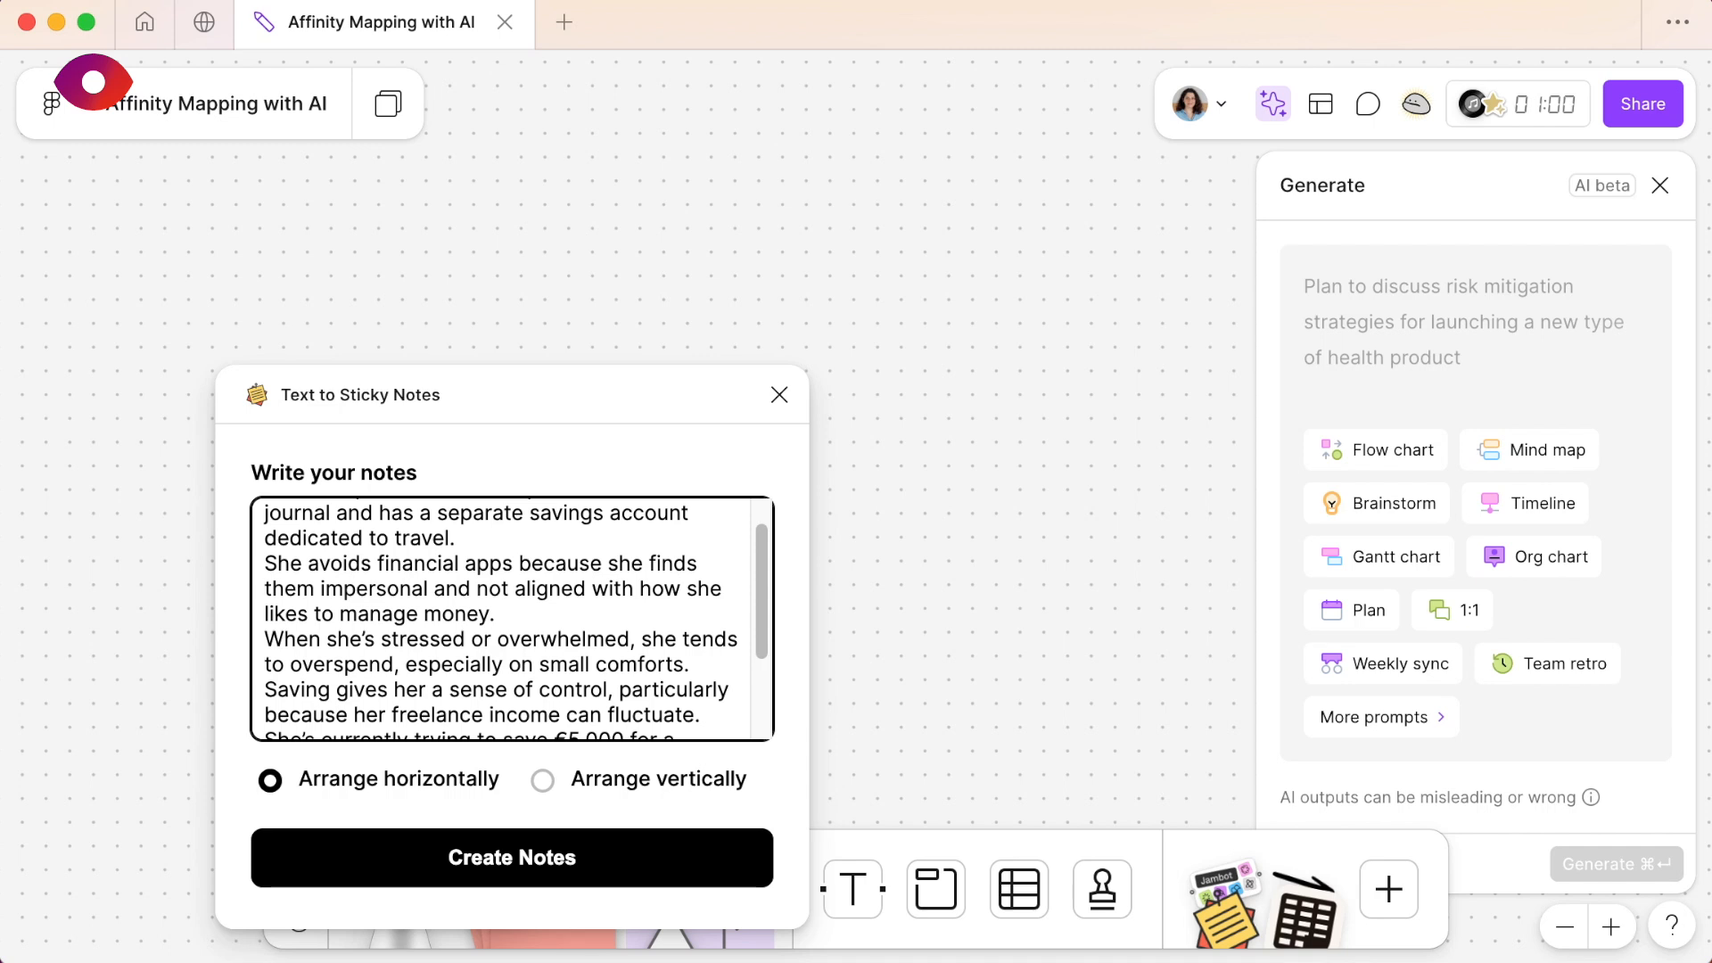
scroll(749, 604, "down", 2)
left_click(699, 590)
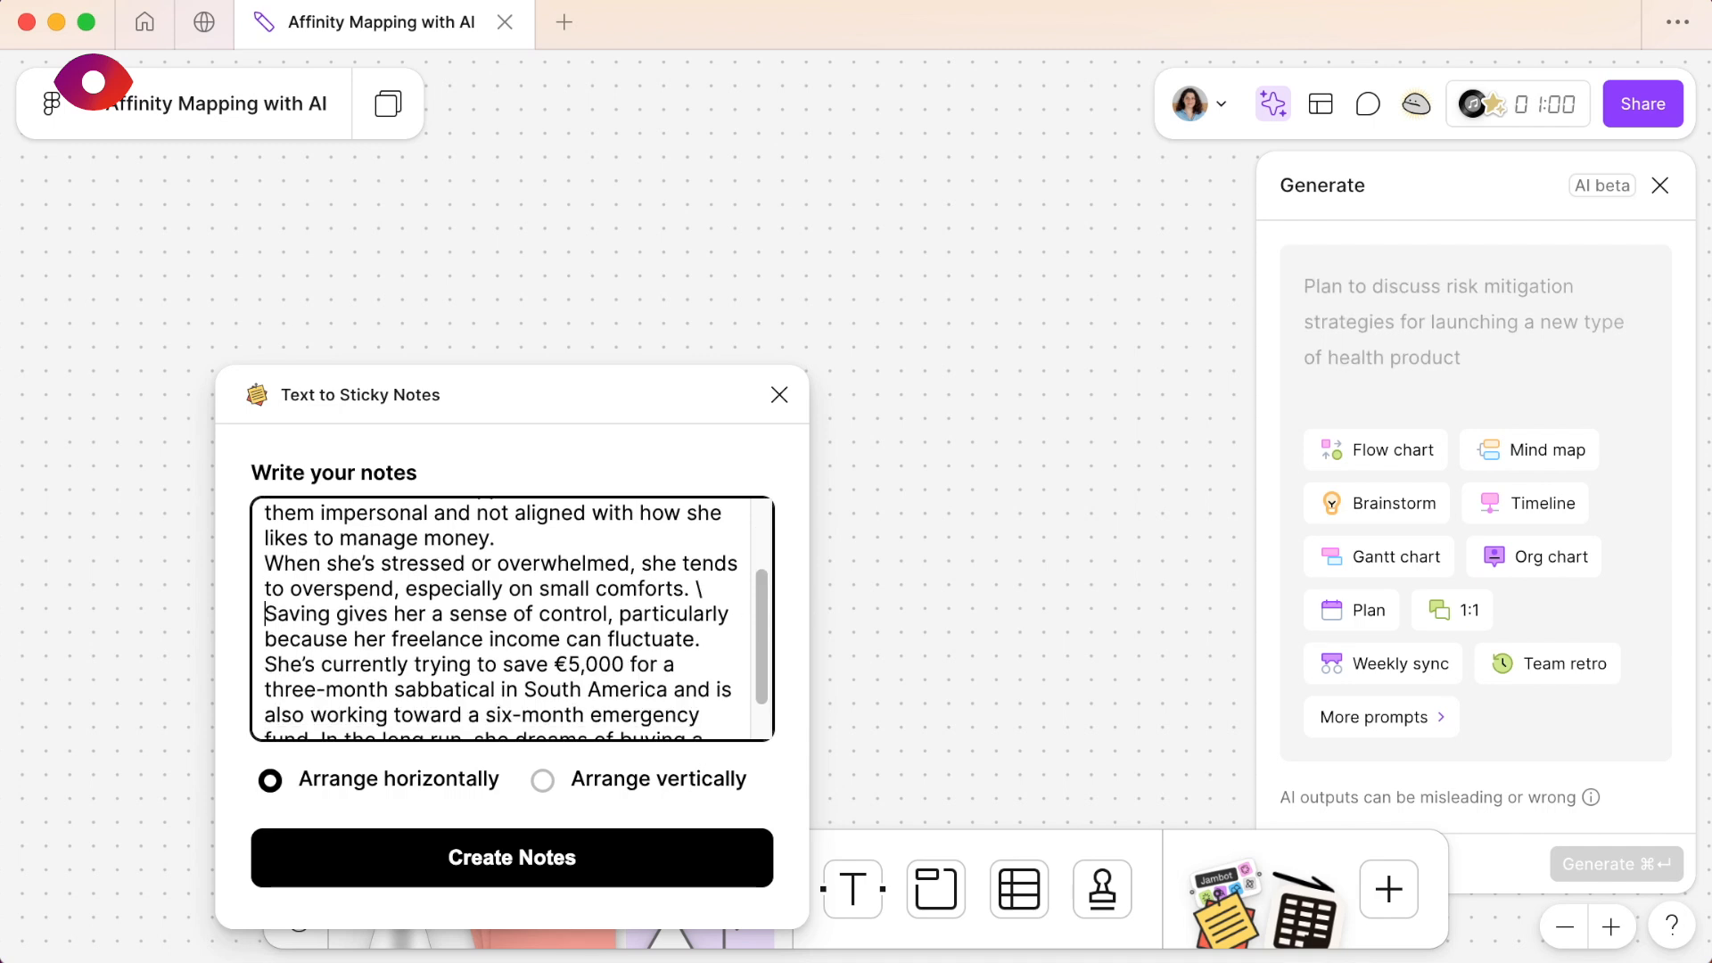
key("Return")
left_click(703, 640)
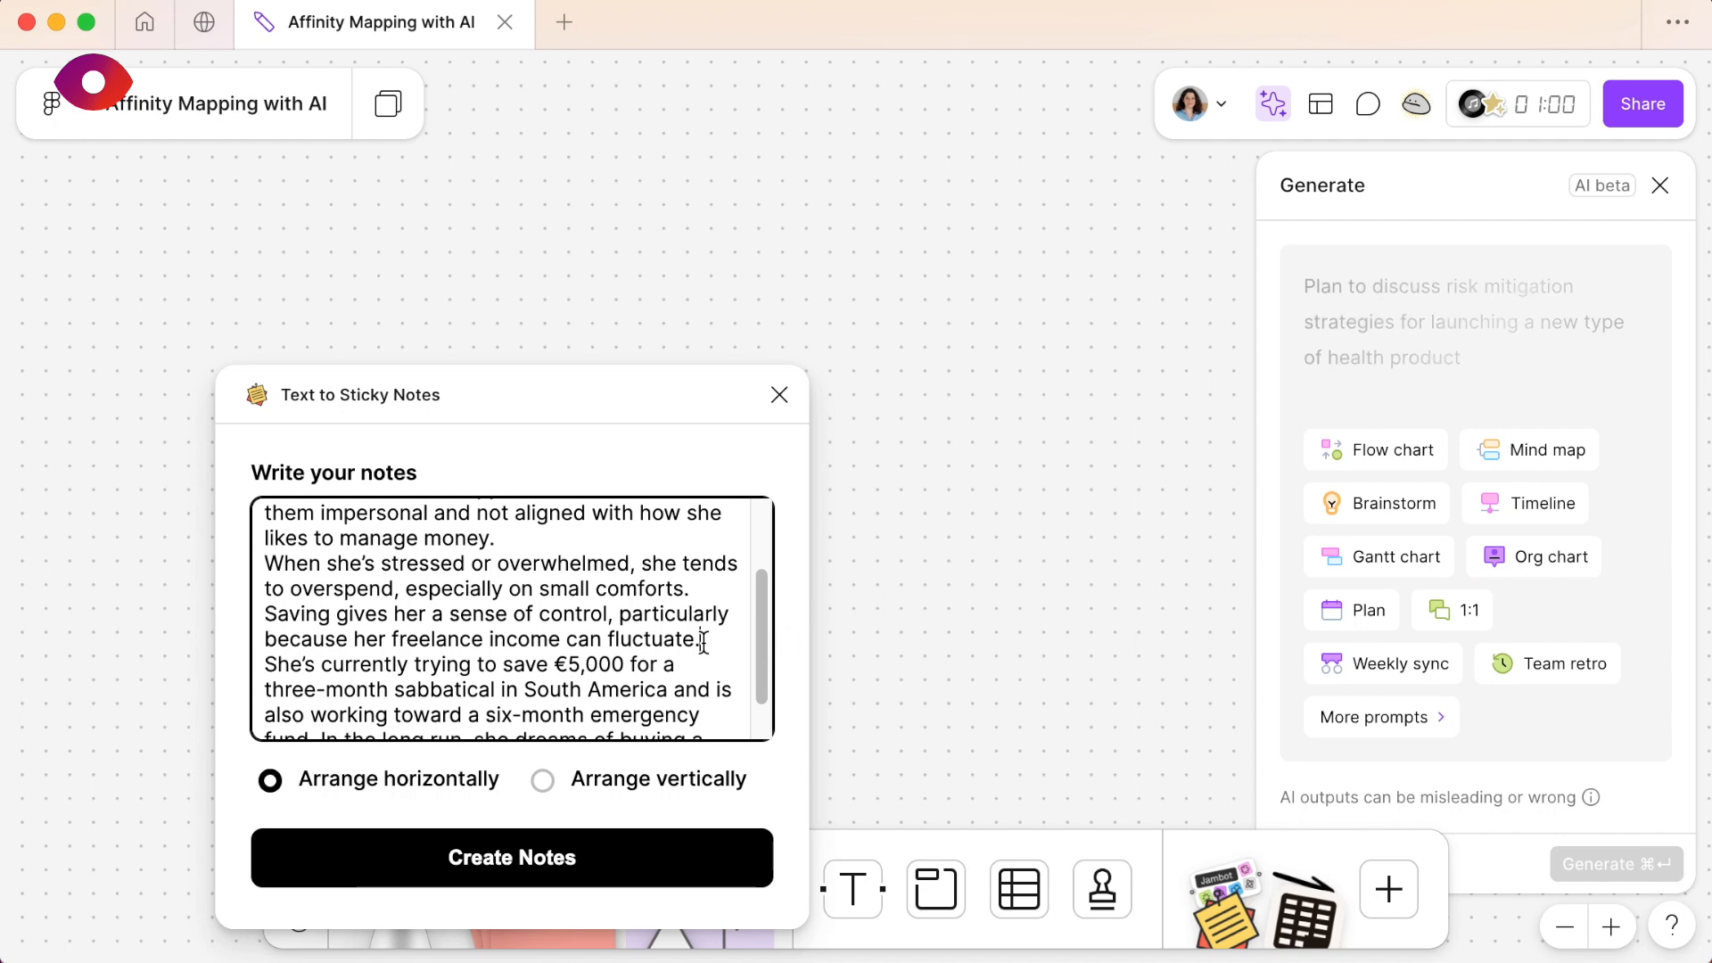
key("Return")
key("Delete")
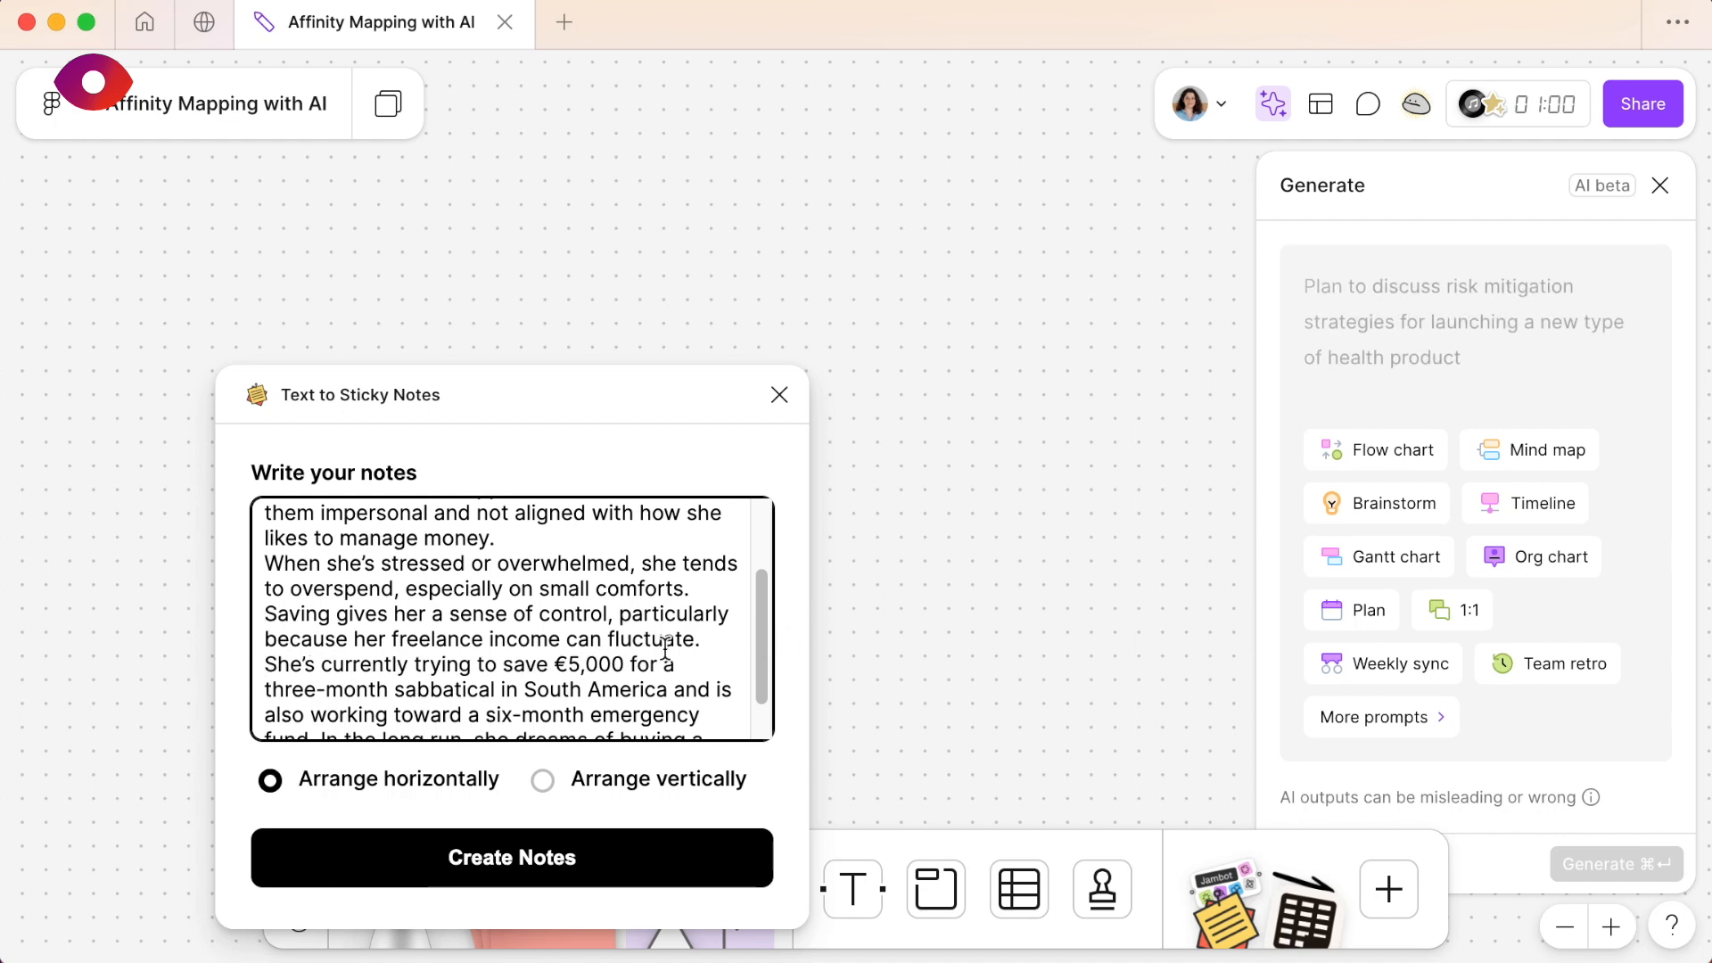
scroll(624, 651, "down", 2)
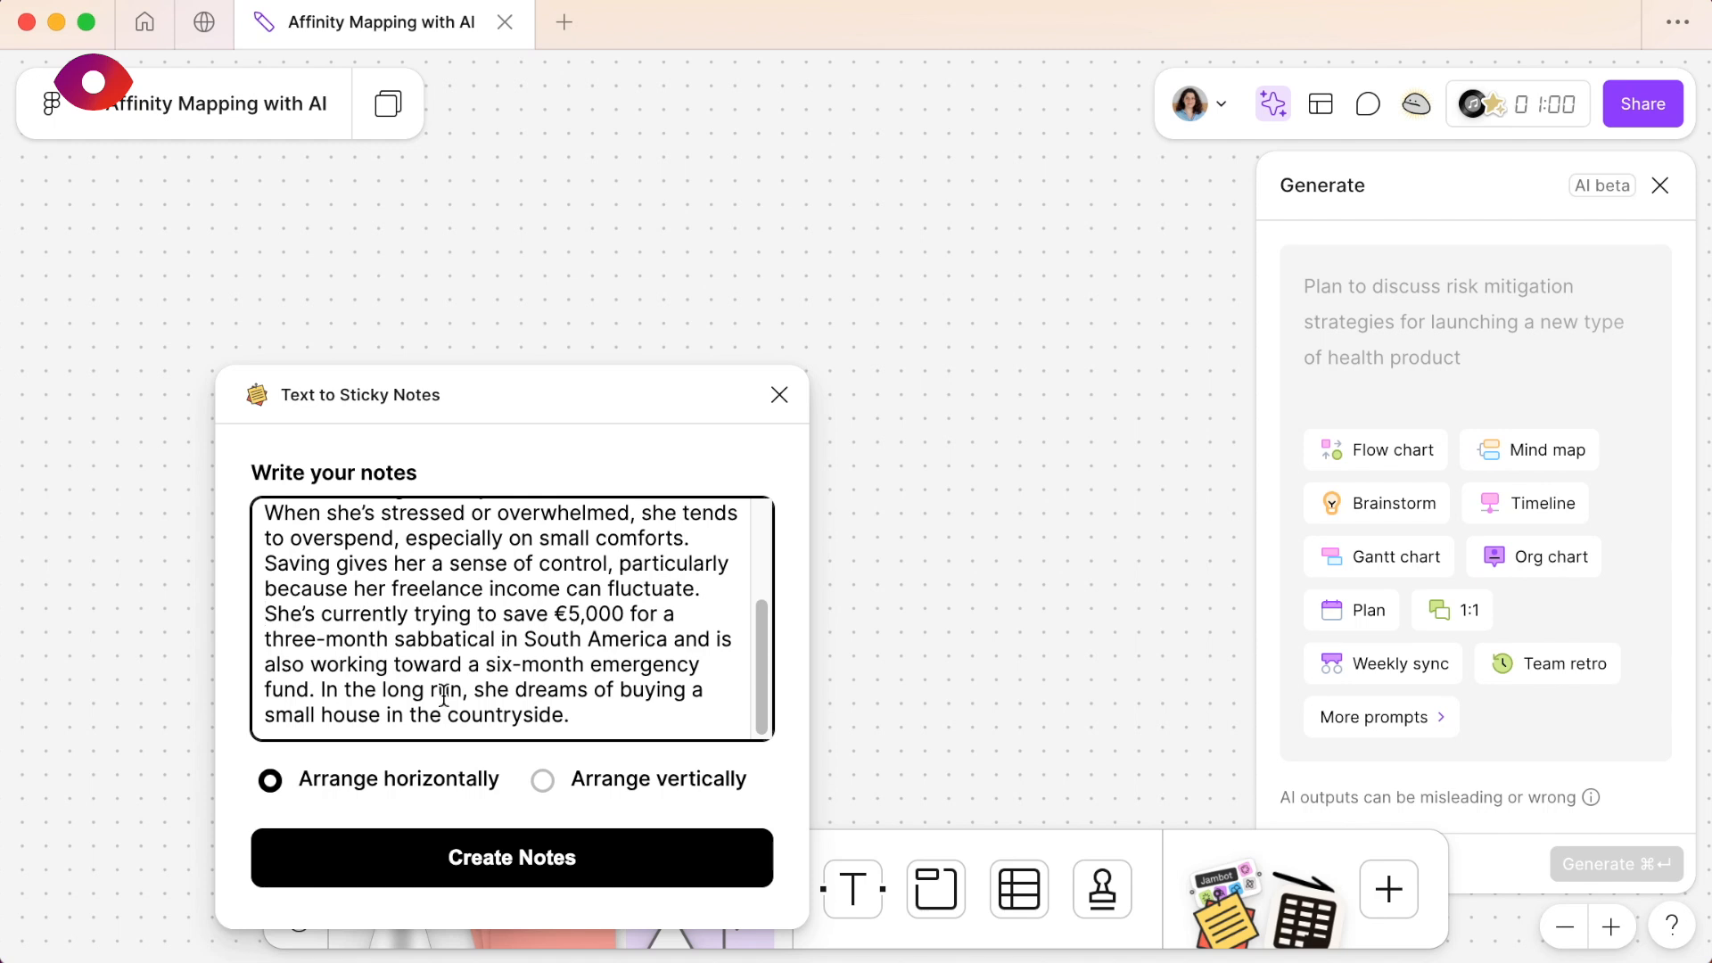
left_click(318, 695)
- Switch to ChatGPT and send the follow-up "write each sentence in a different line"
key("super+Tab")
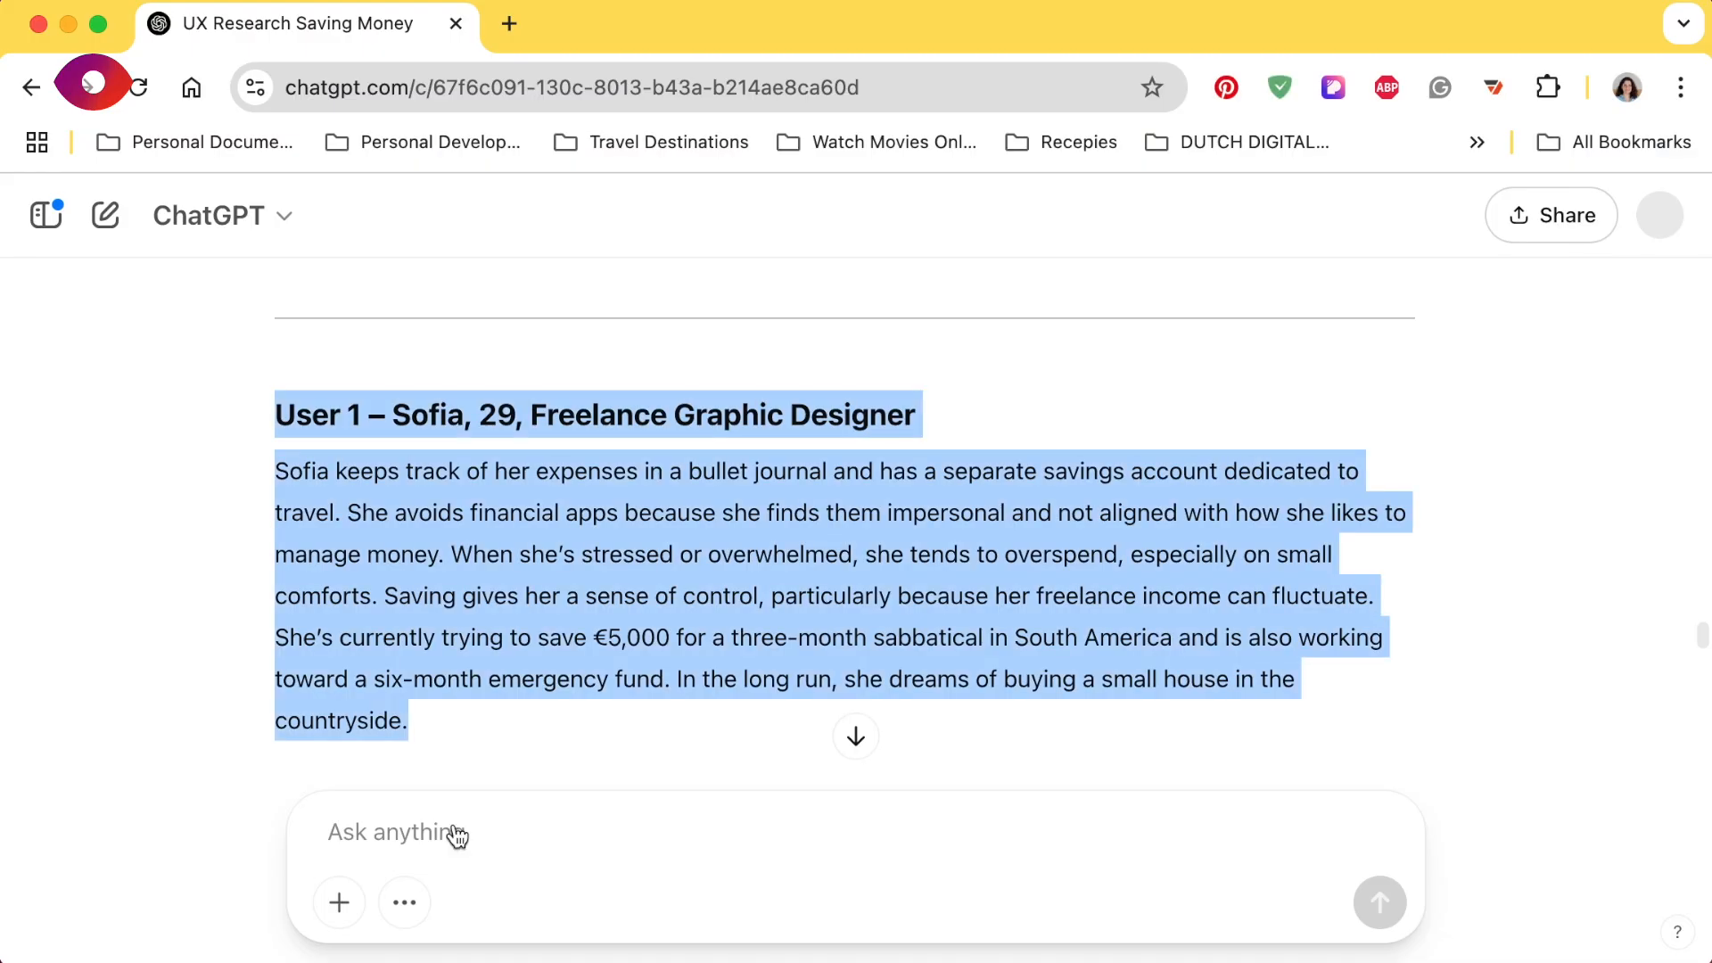
left_click(457, 829)
type("wri")
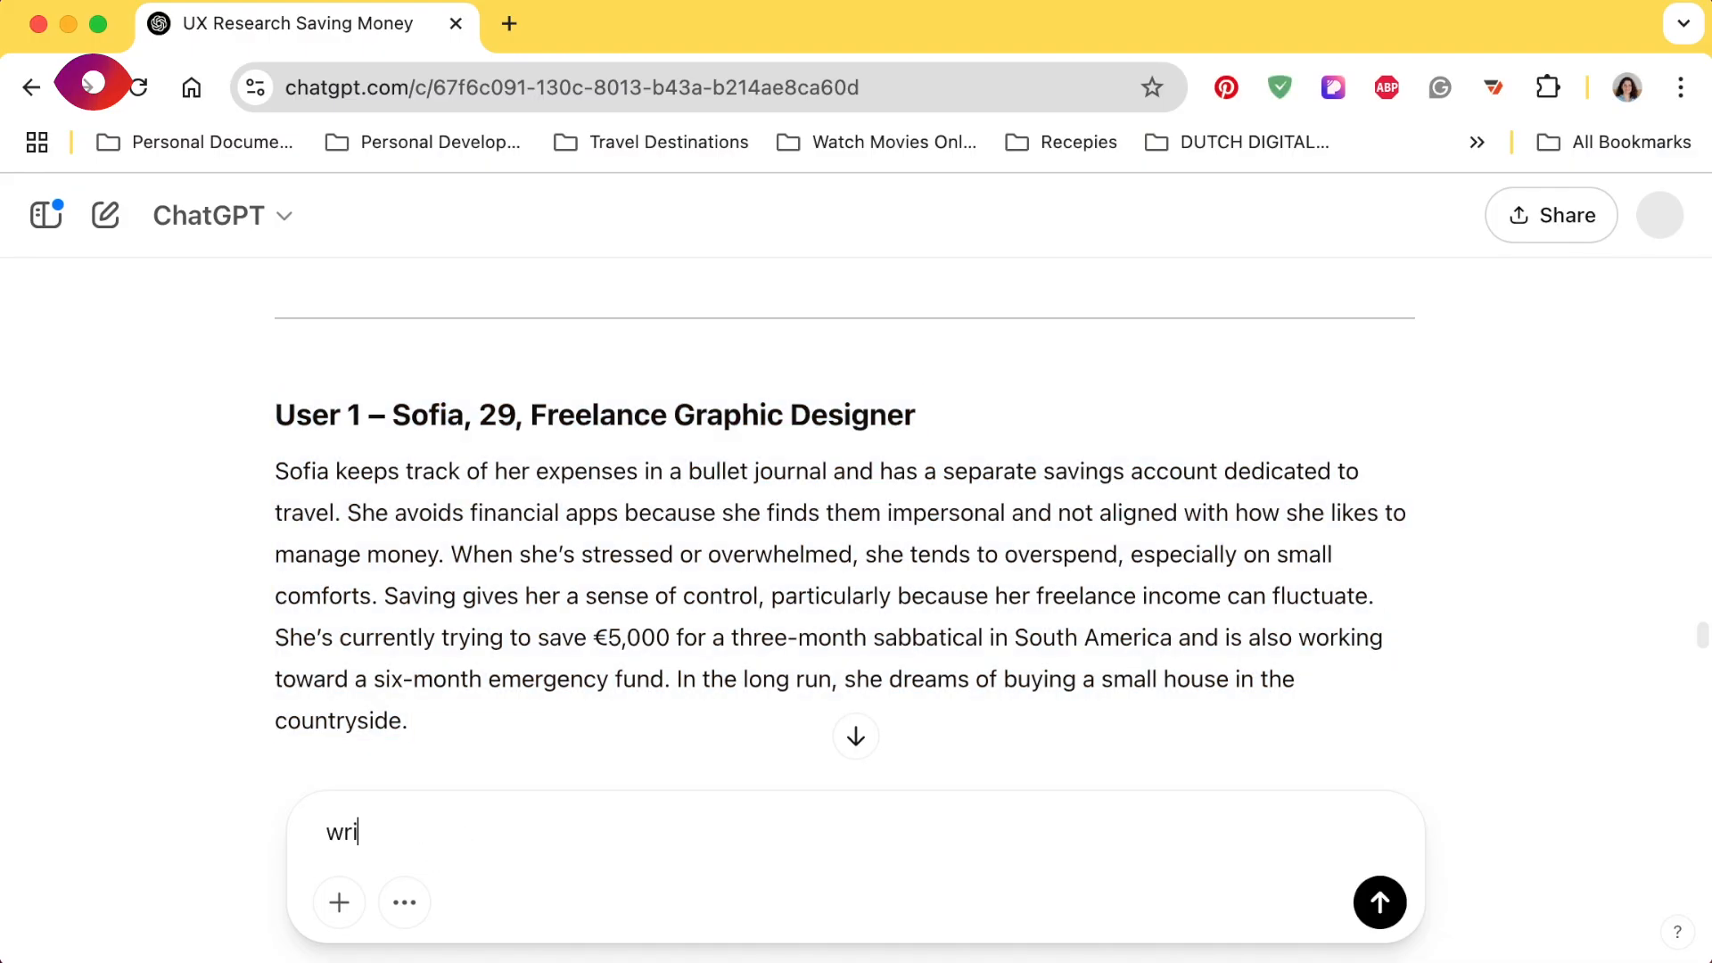
type("te each sentence in a di")
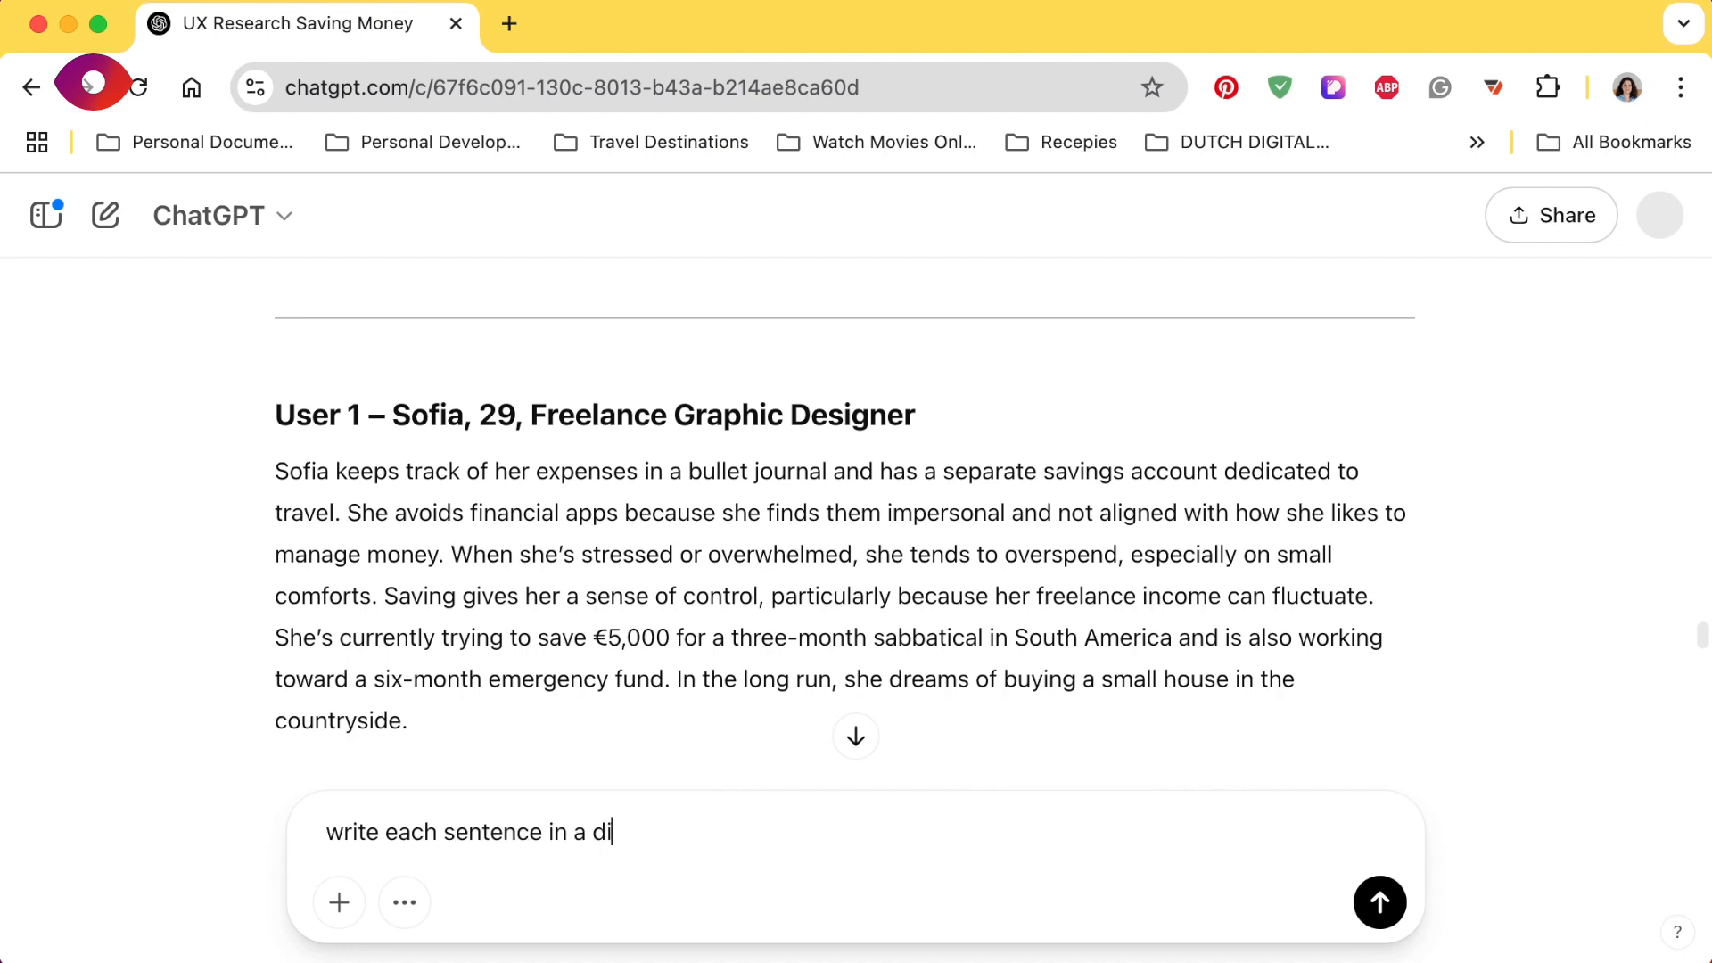
type("ffrent")
type("rent line")
key("Return")
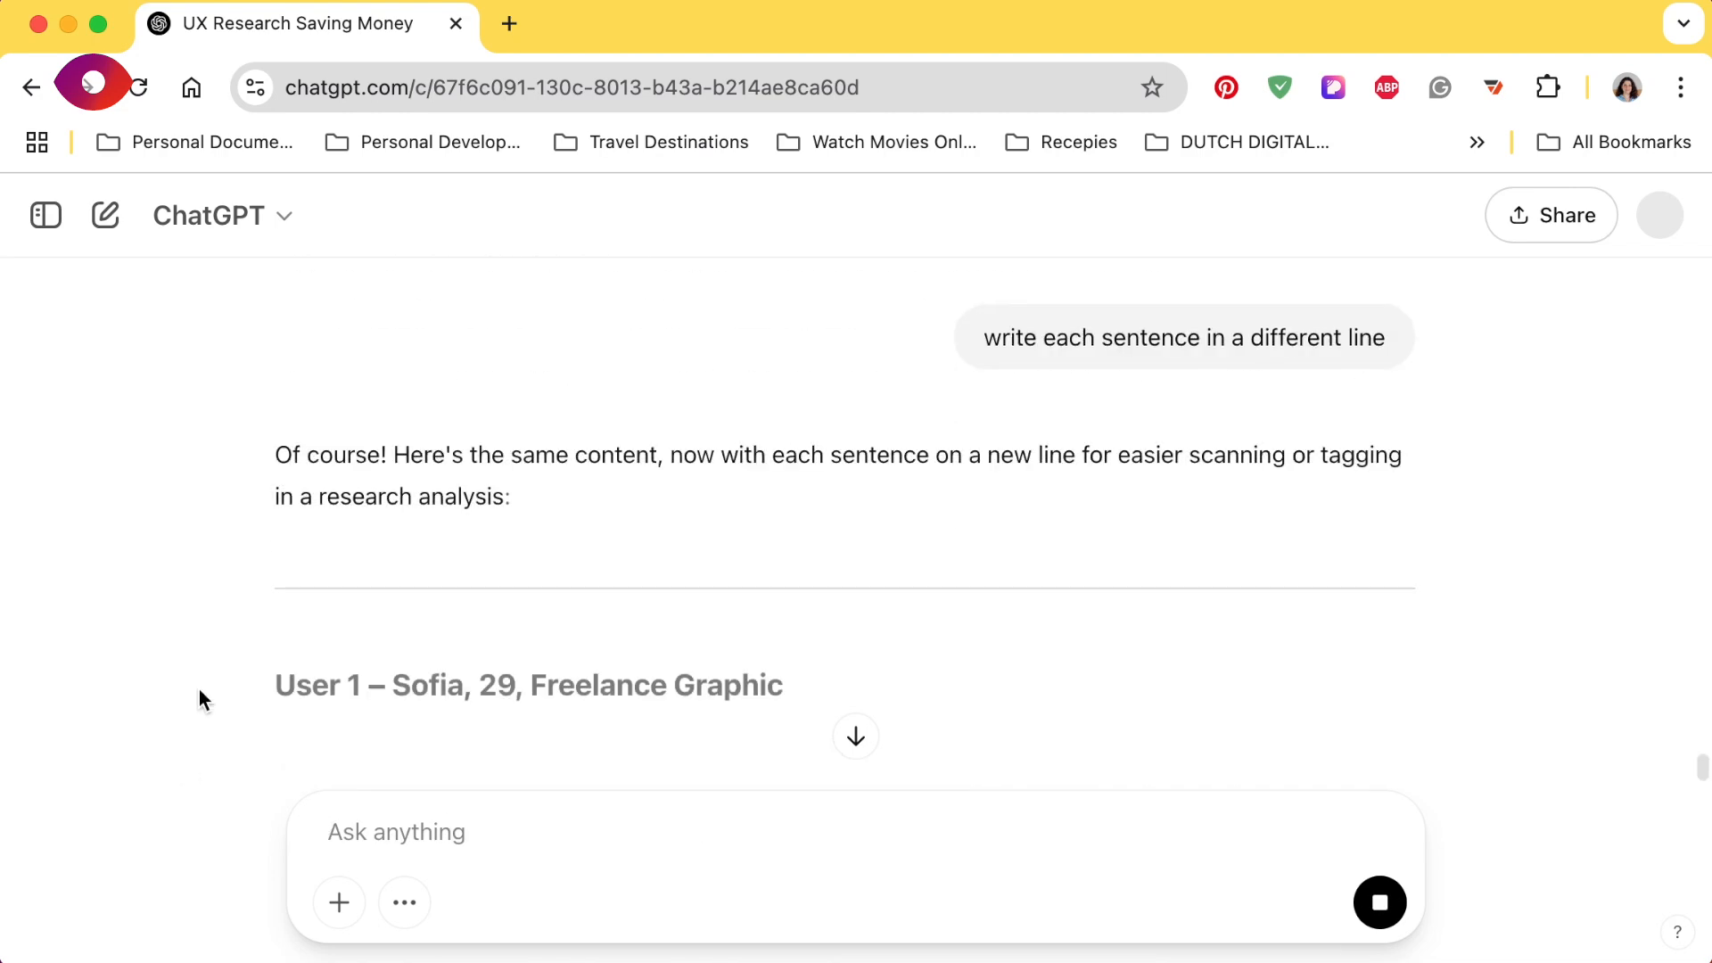
- Review the new reply and copy all the User 1 lines below the heading
scroll(200, 689, "down", 2)
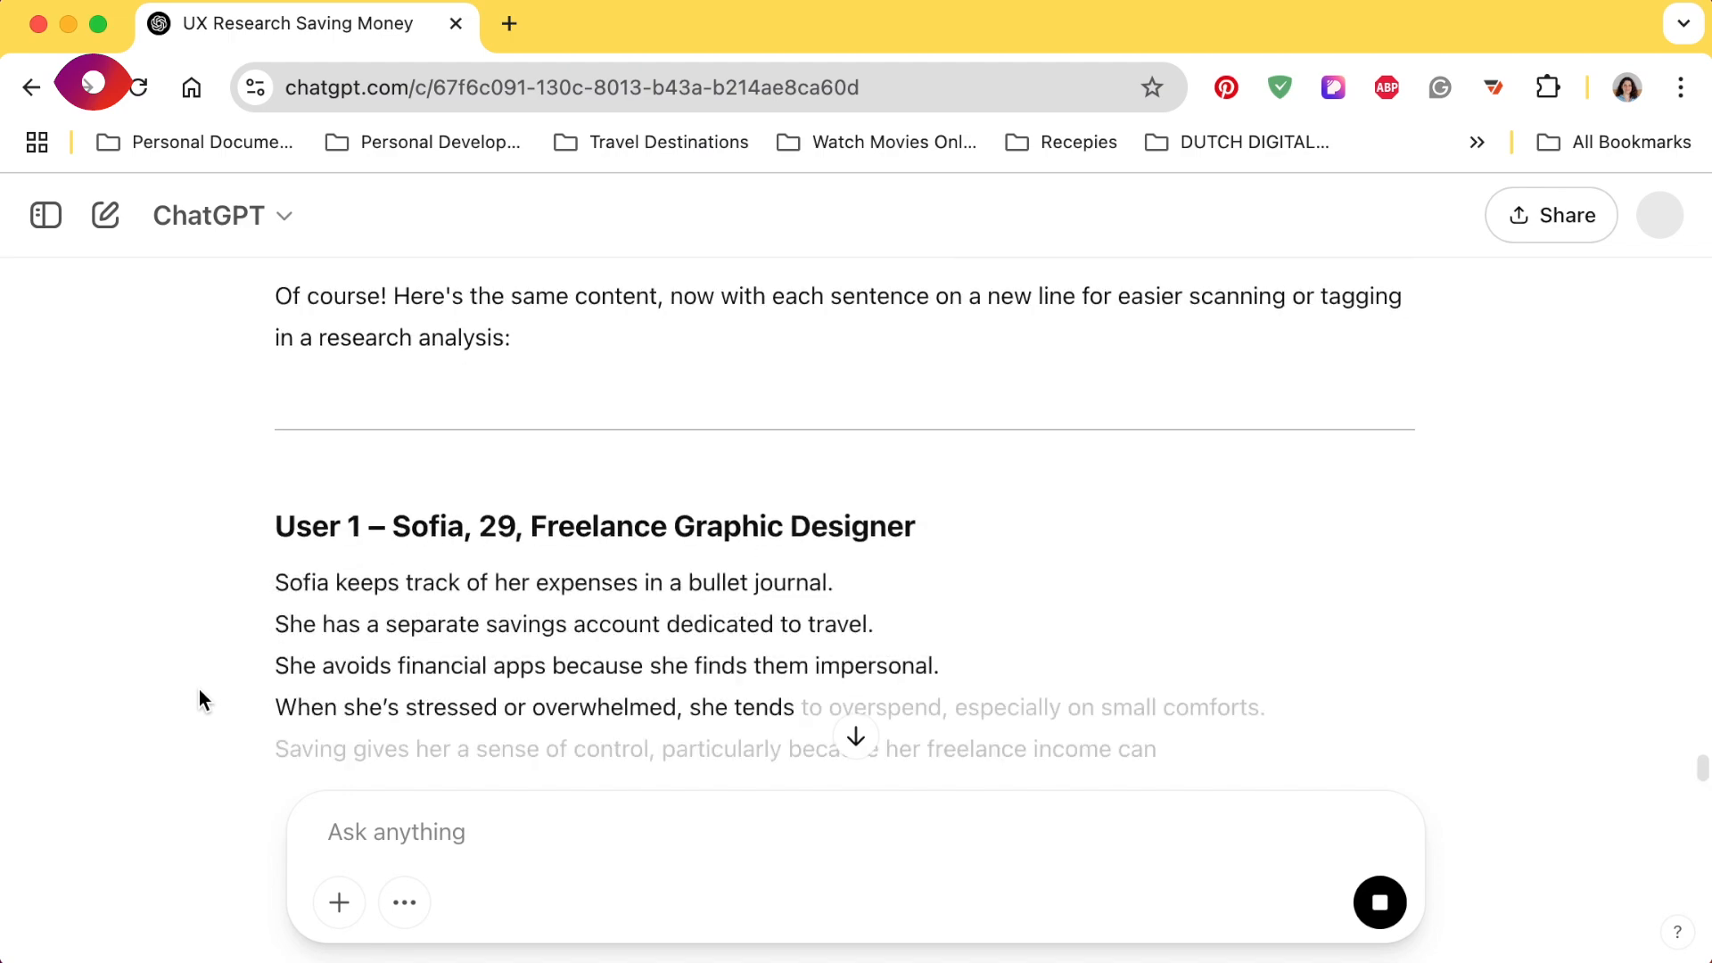
scroll(205, 678, "down", 1)
scroll(467, 548, "down", 1)
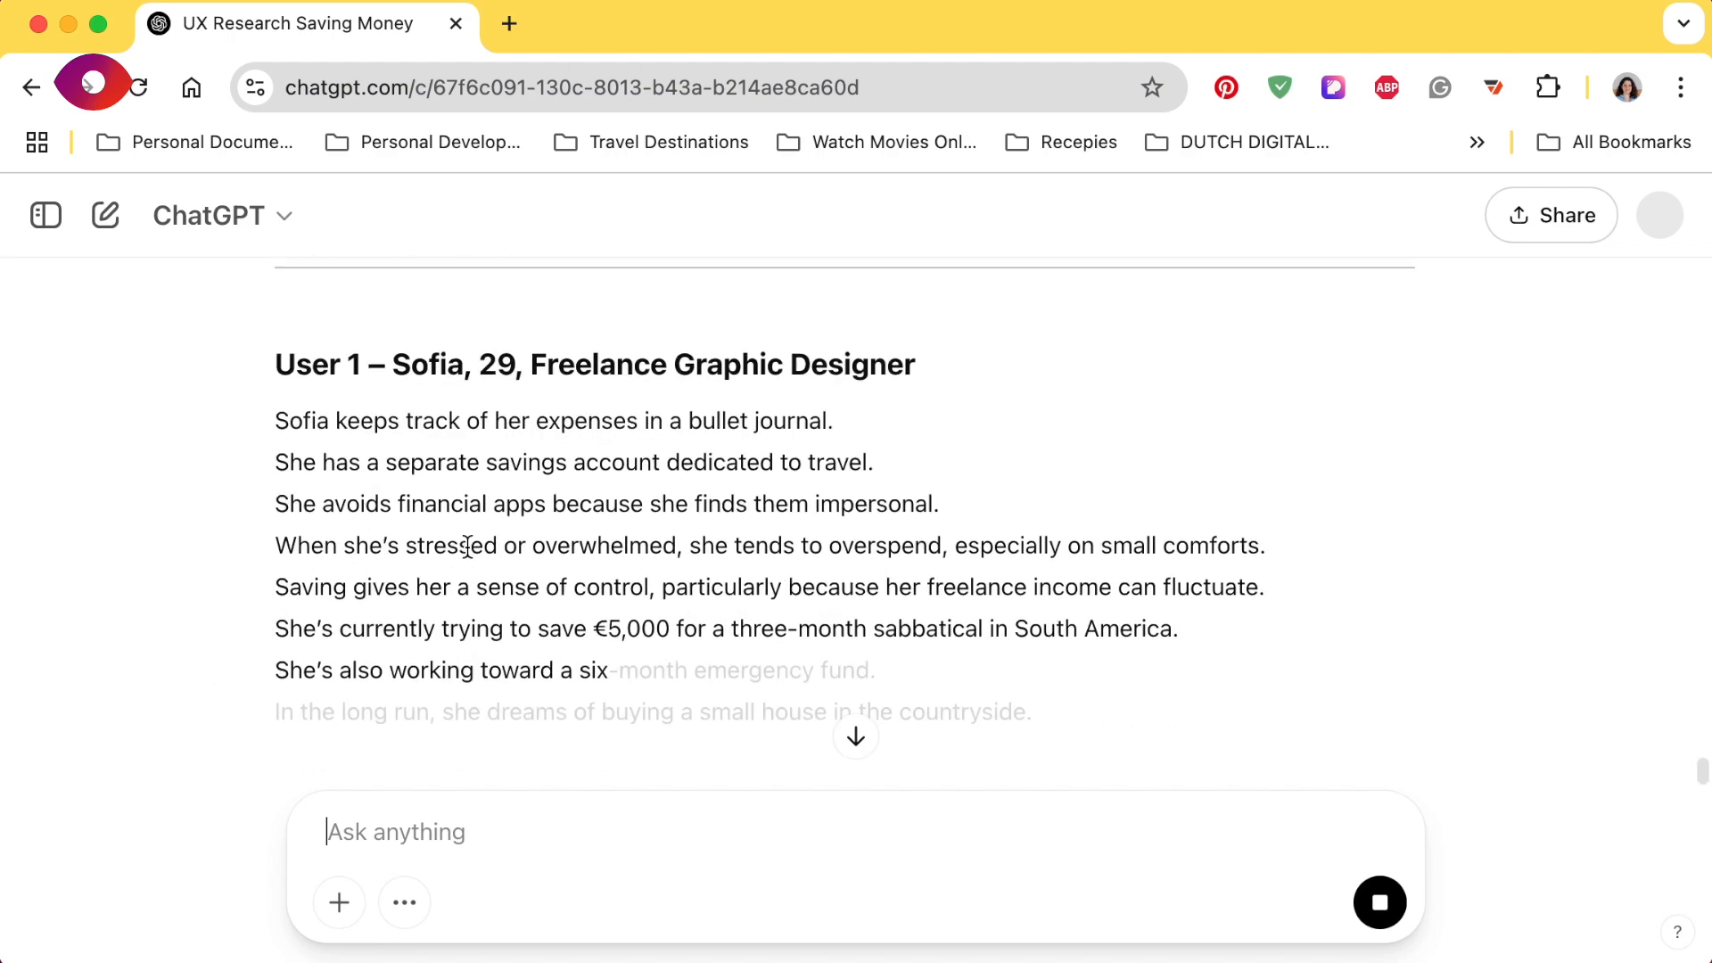
scroll(467, 547, "down", 1)
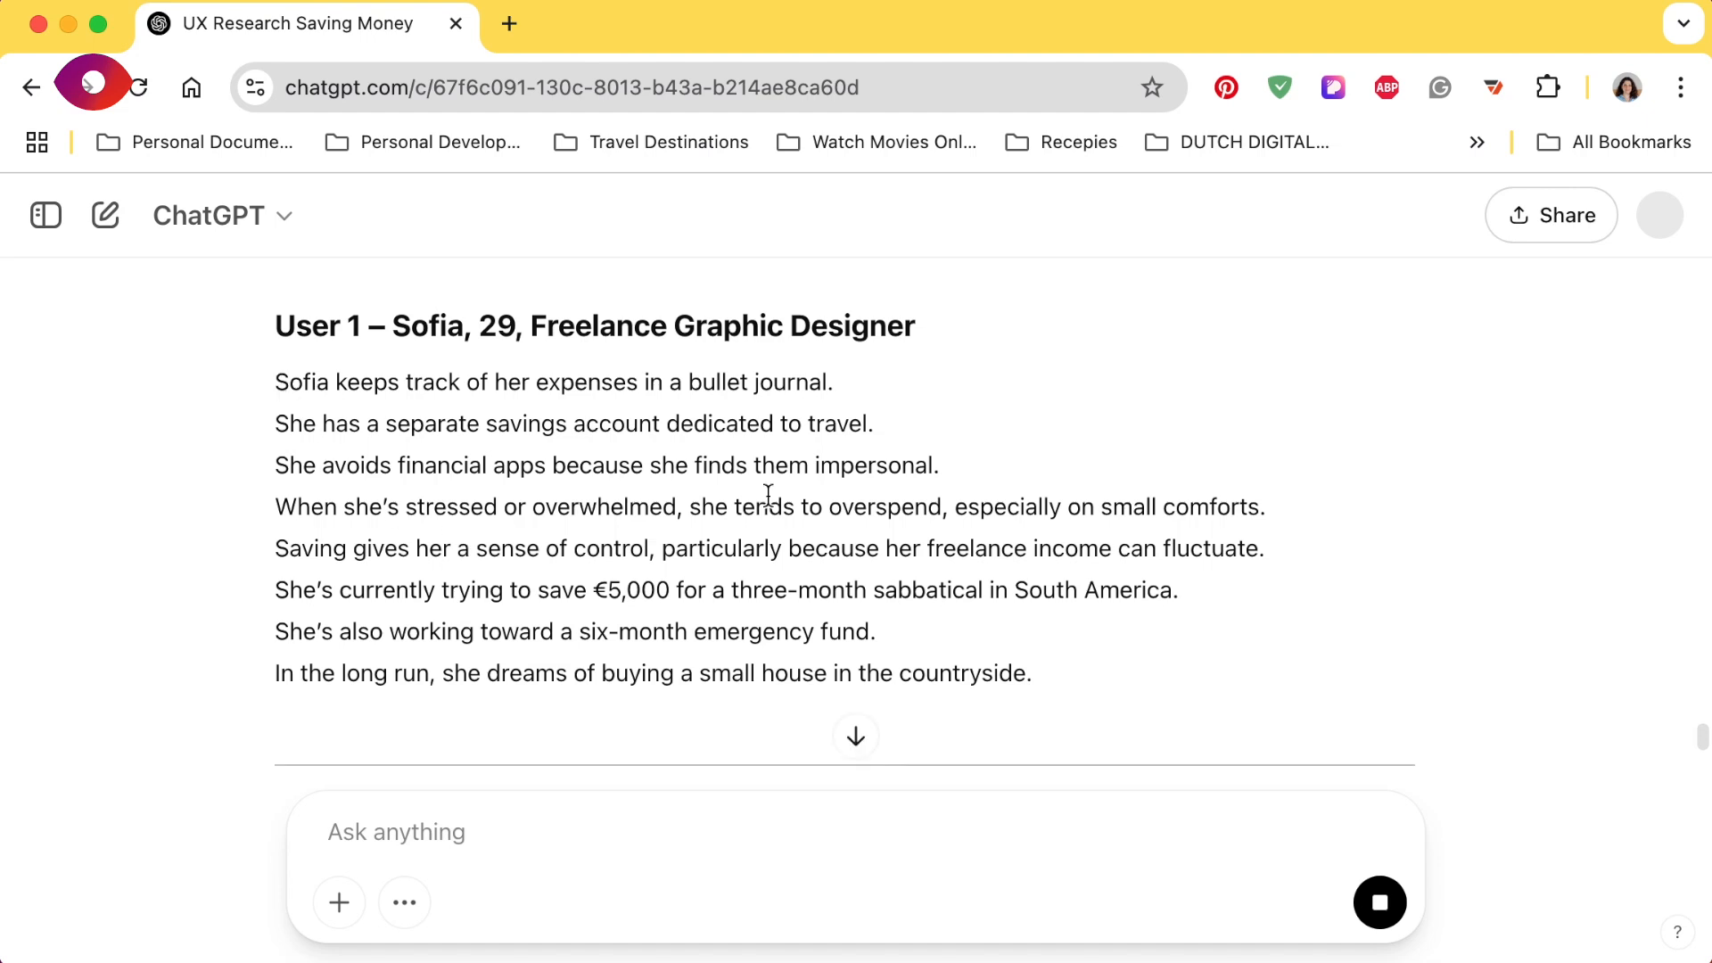
triple_click(1030, 682)
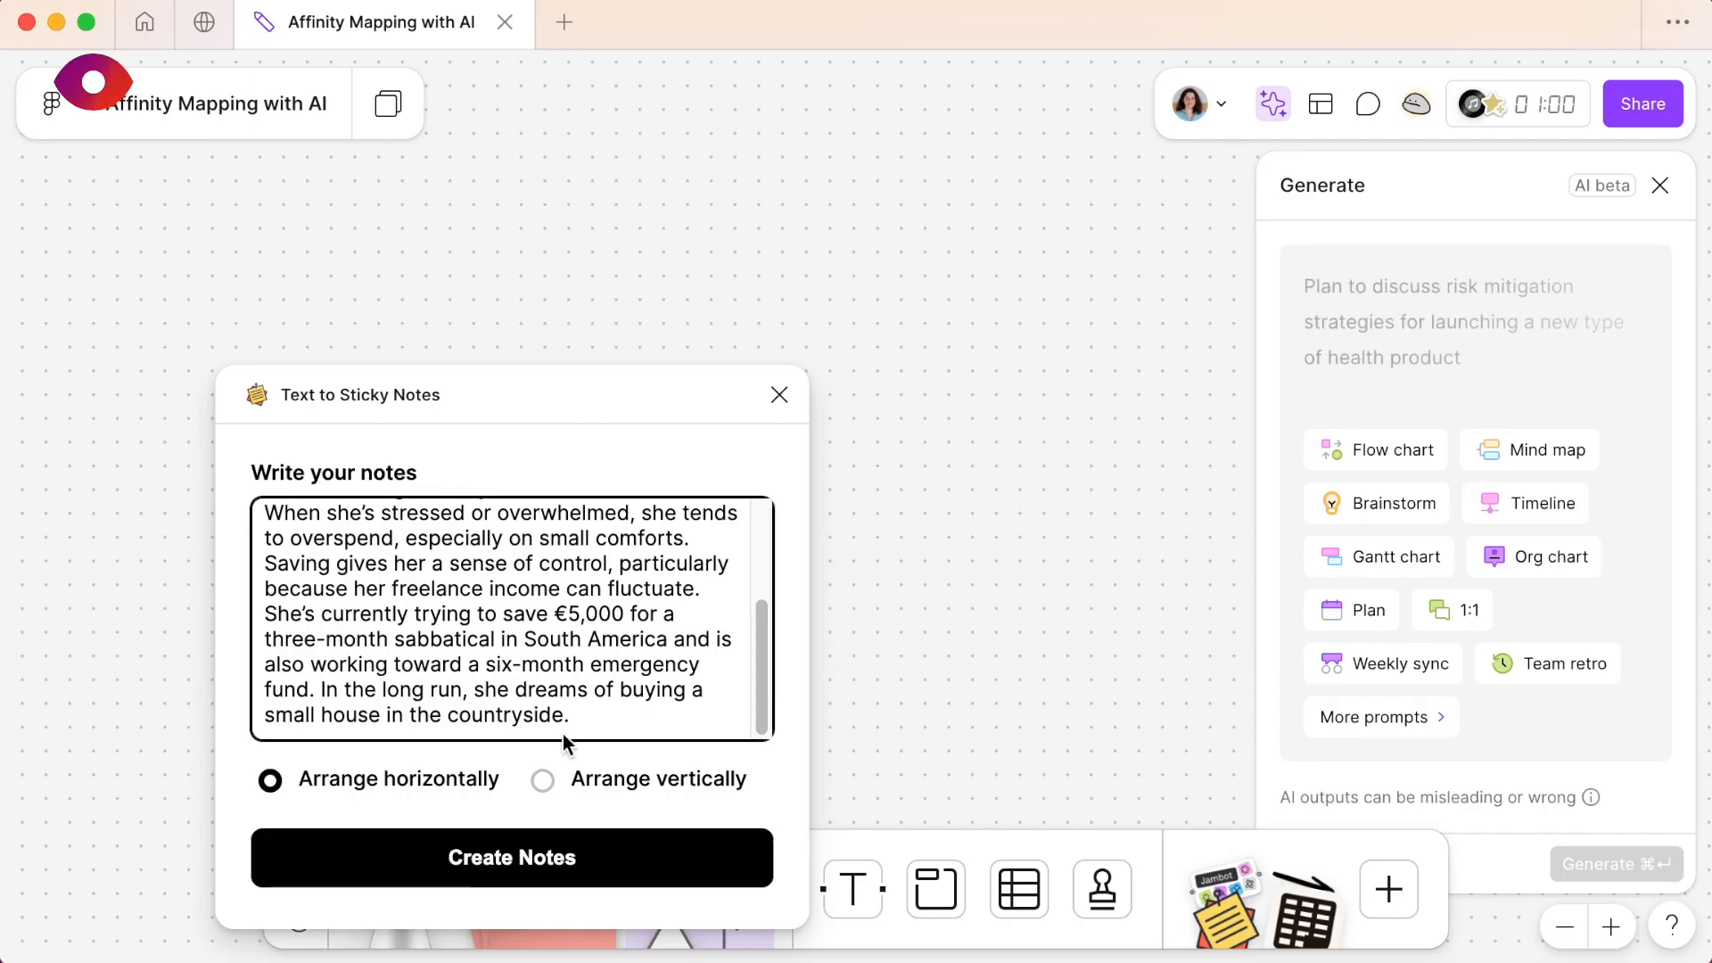
- Switch to the FigJam board and replace the plugin's whole text with the copied one-sentence-per-line User 1 notes
triple_click(560, 696)
key("BackSpace")
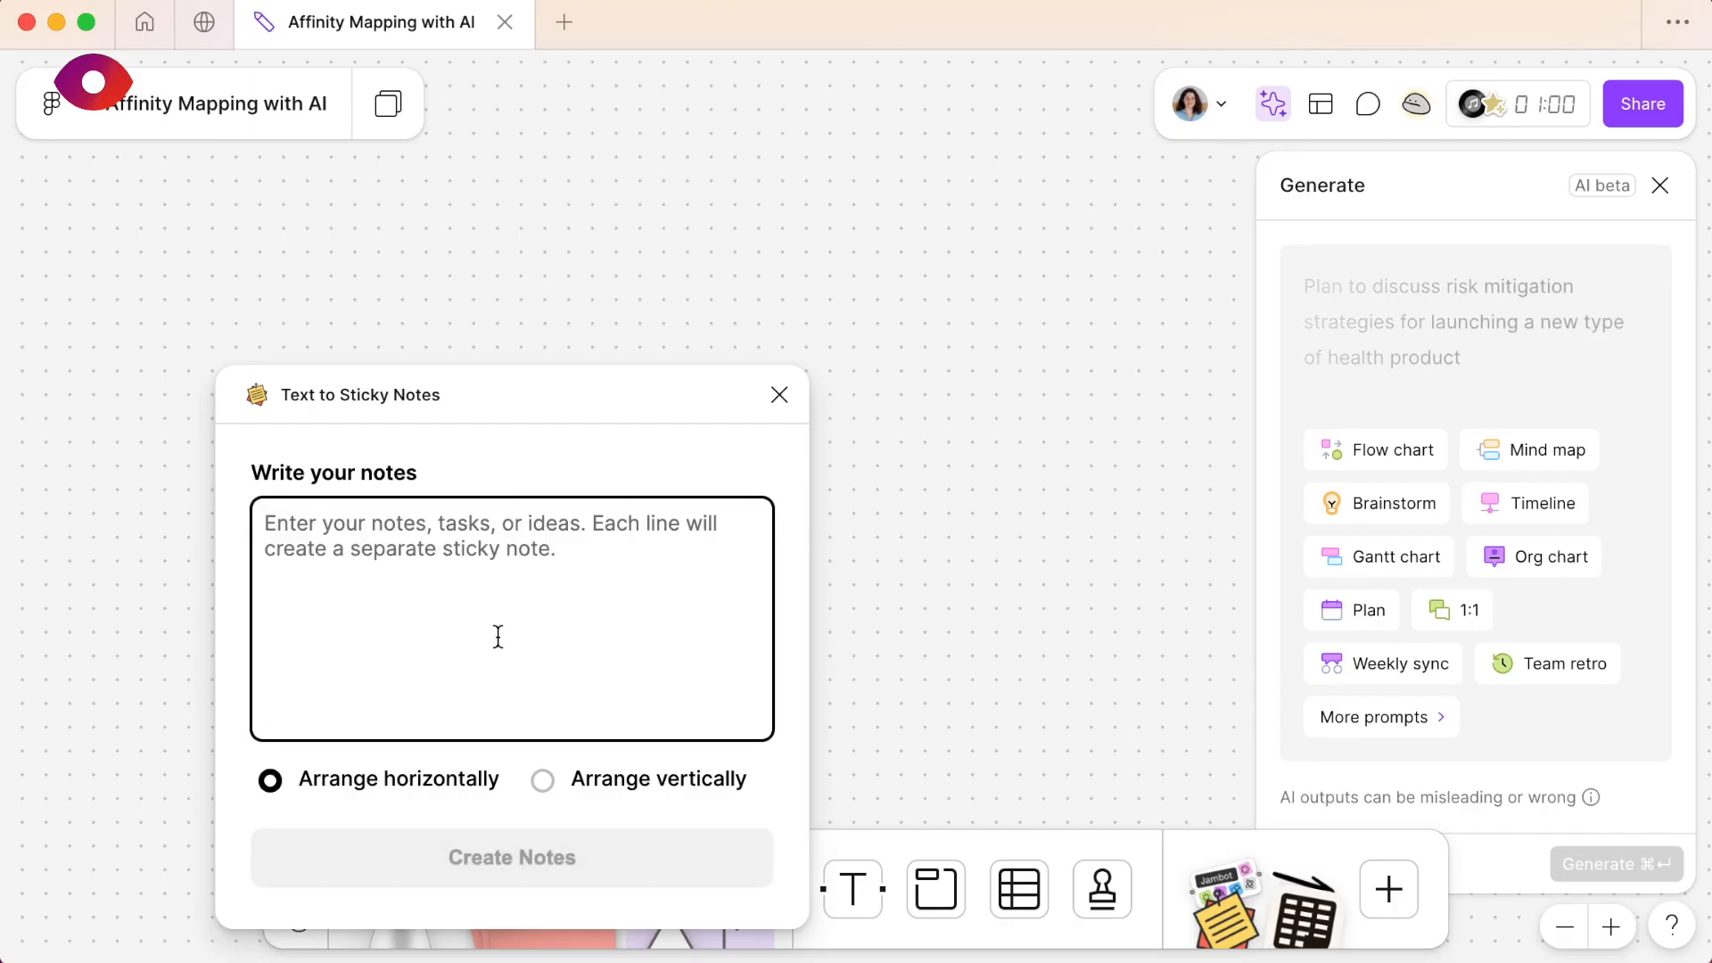
type("When she’s stressed or overwhelmed, she tends to overspend, especially on small comforts. Saving gives her a sense of control, particularly because her freelance income can fluctuate. She’s currently trying to save €5,000 for a three-month sabbatical in South America. She’s also working toward a six-month emergency fund. In the long run, she dreams of buying a small house in the countryside.")
scroll(489, 626, "up", 5)
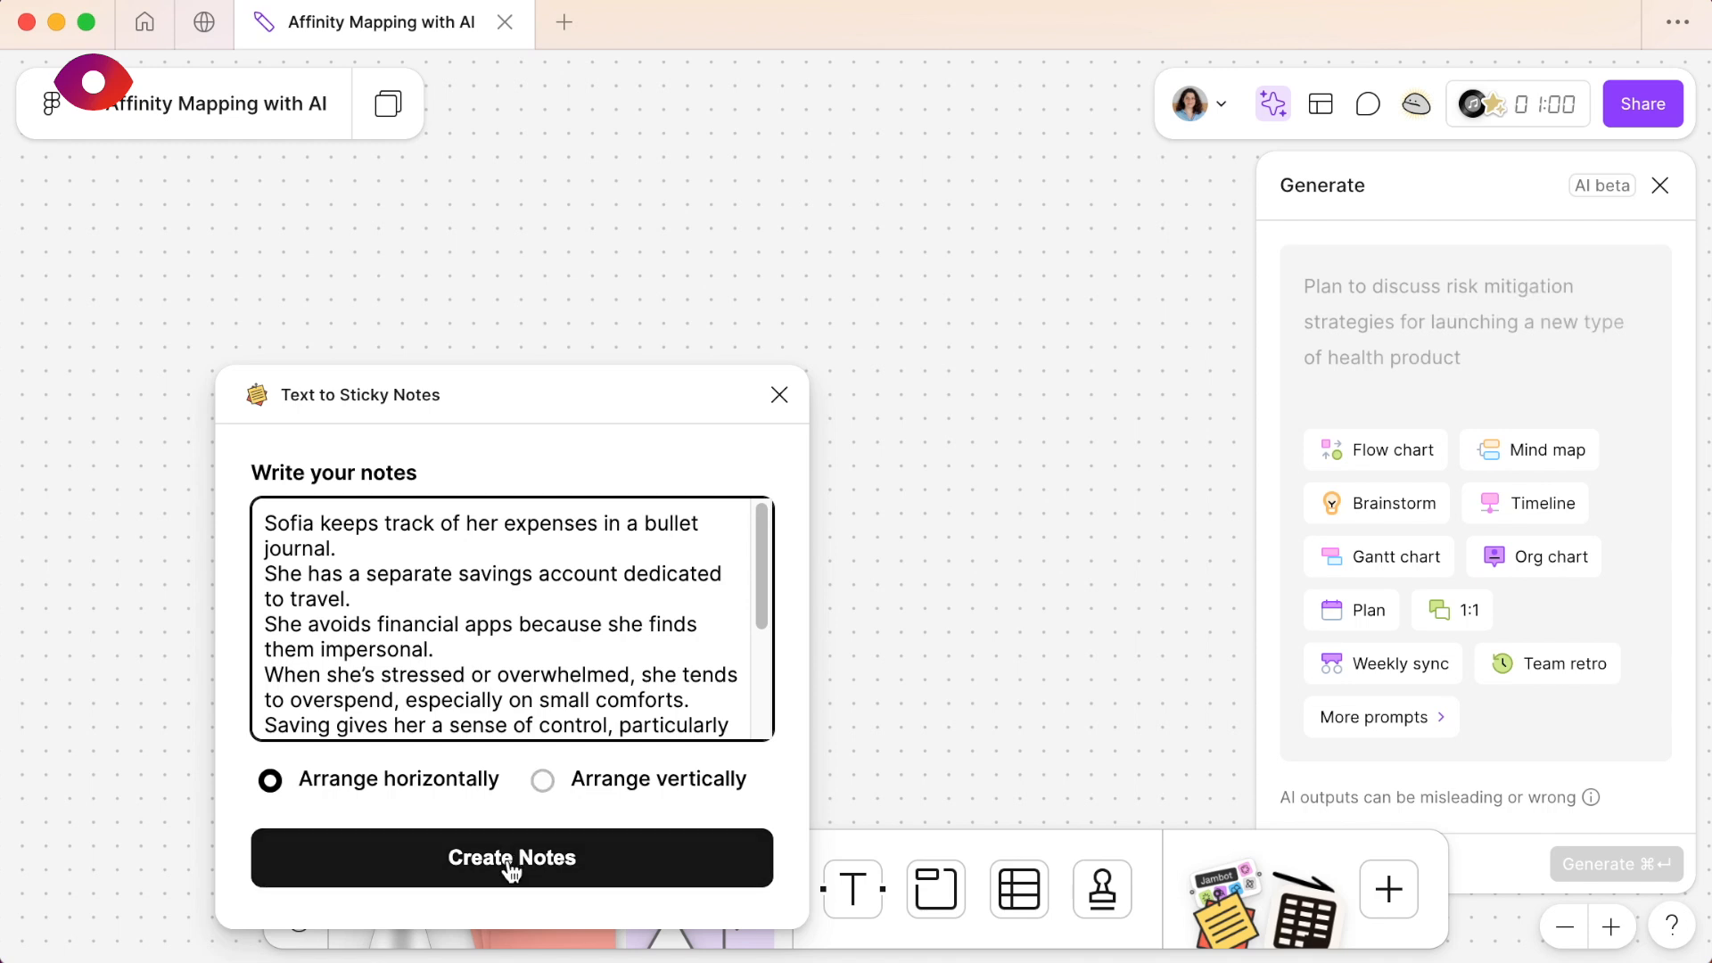
- Create the User 1 sticky notes with the Arrange vertically option and close the AI Generate panel
left_click(544, 784)
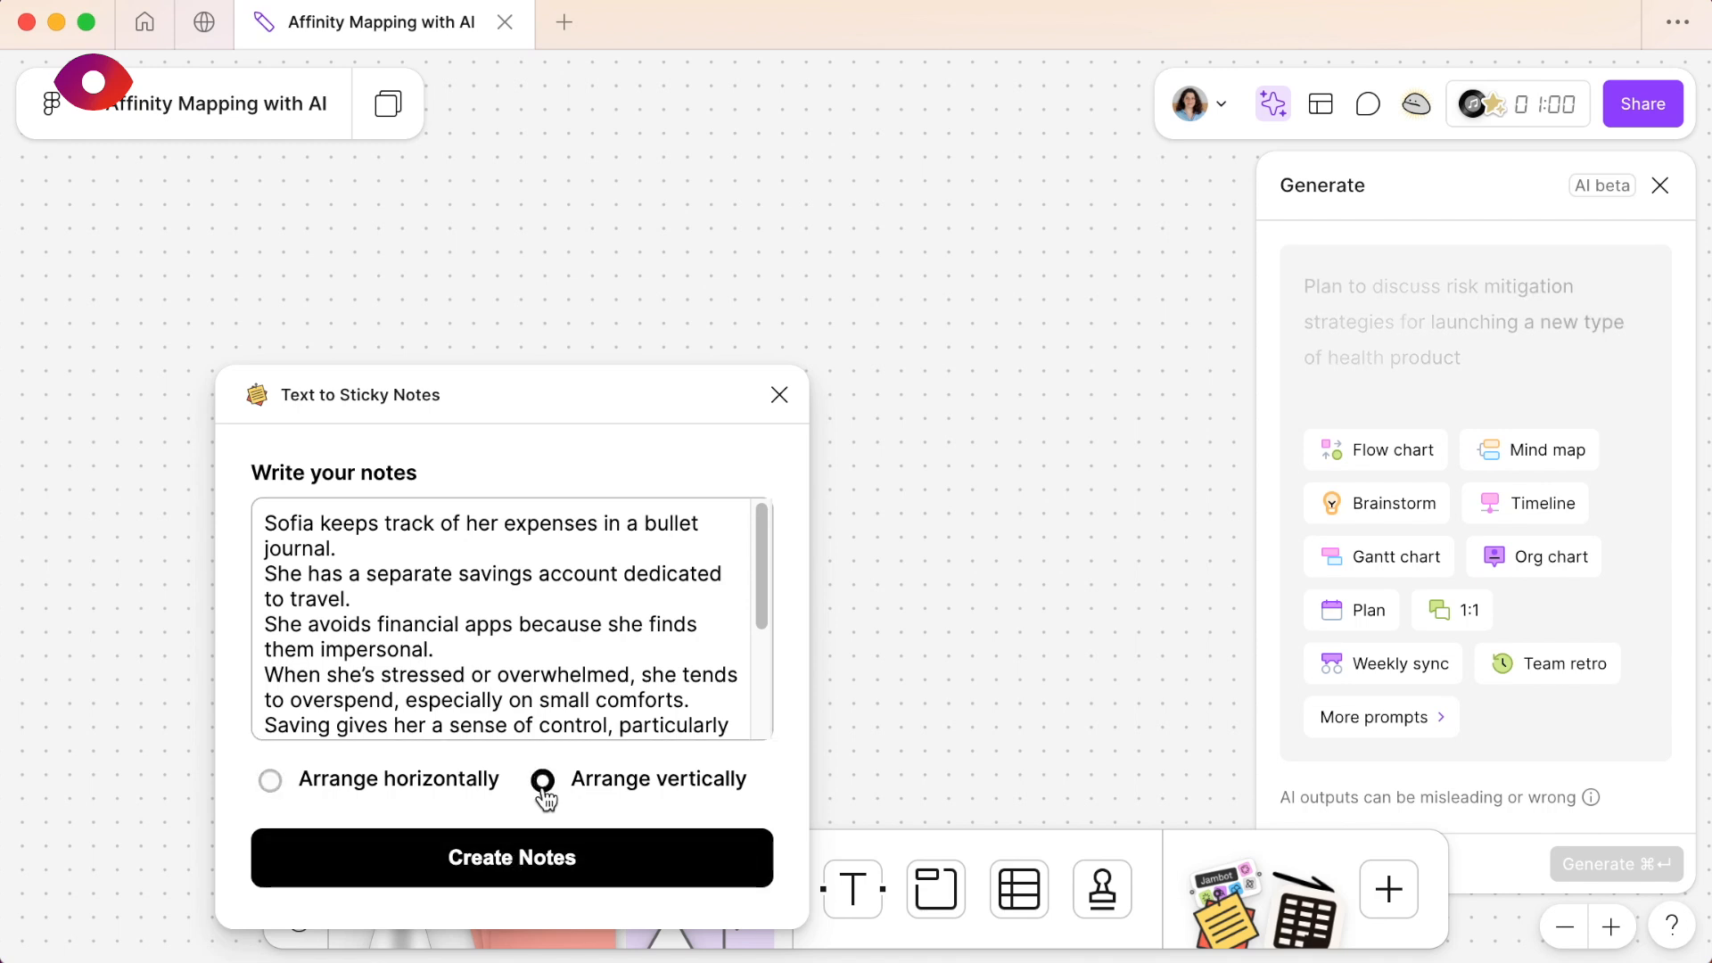
left_click(515, 867)
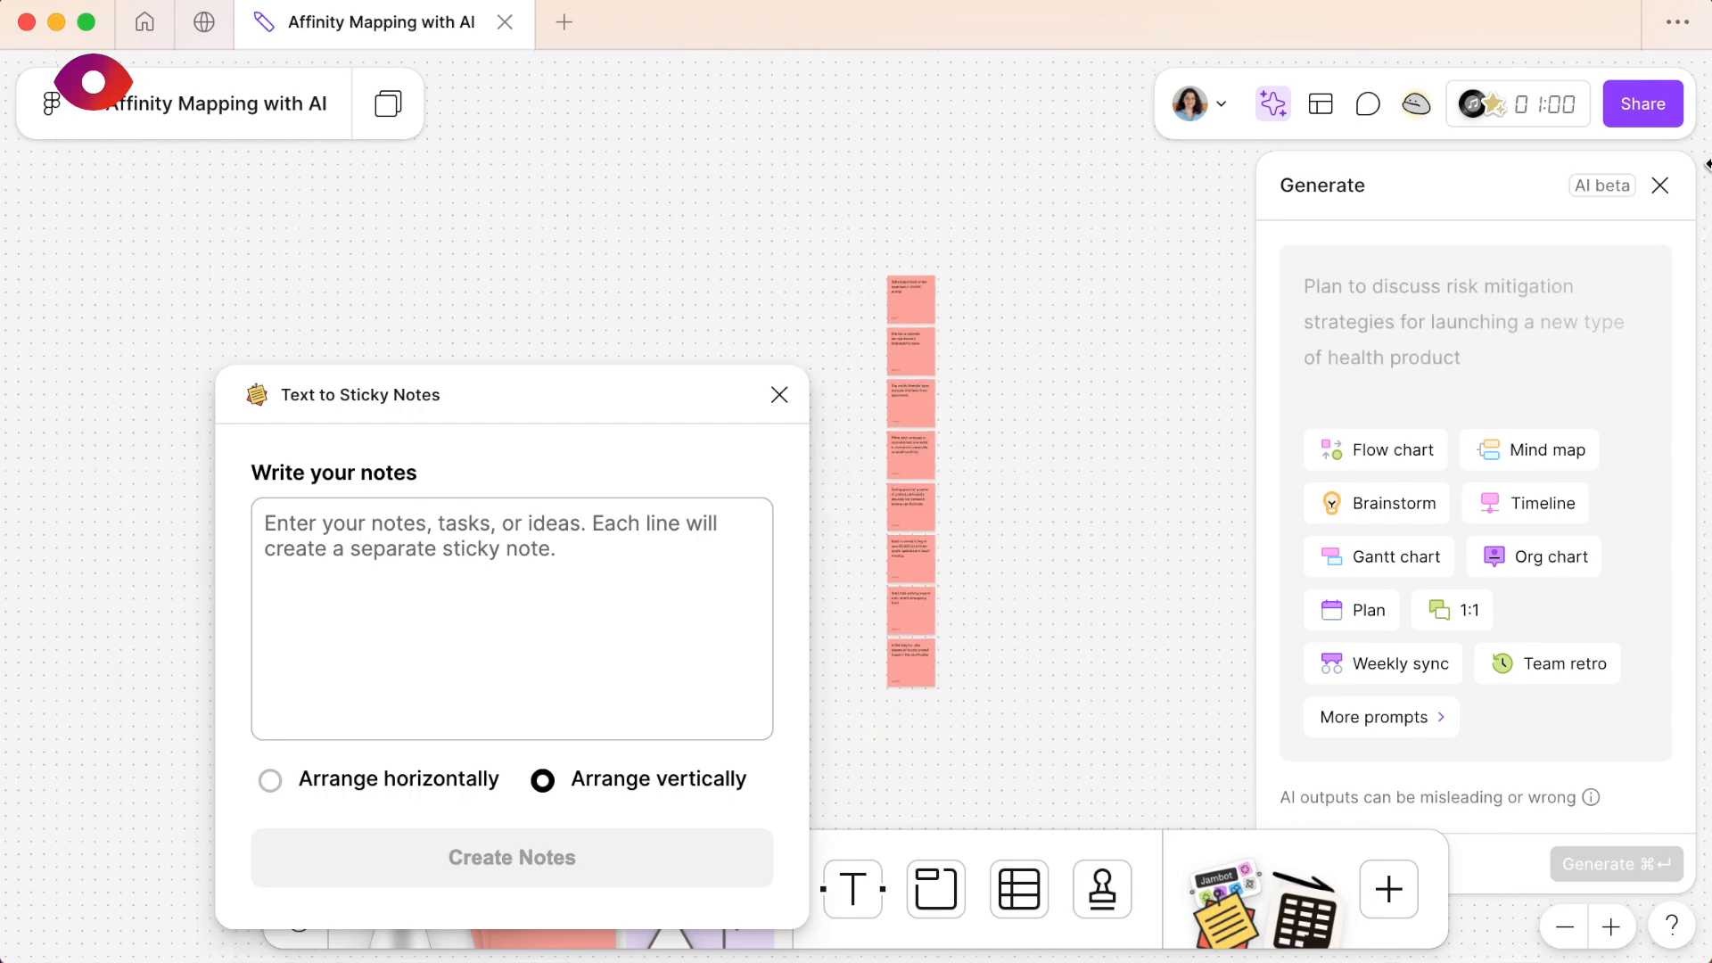
left_click(1660, 185)
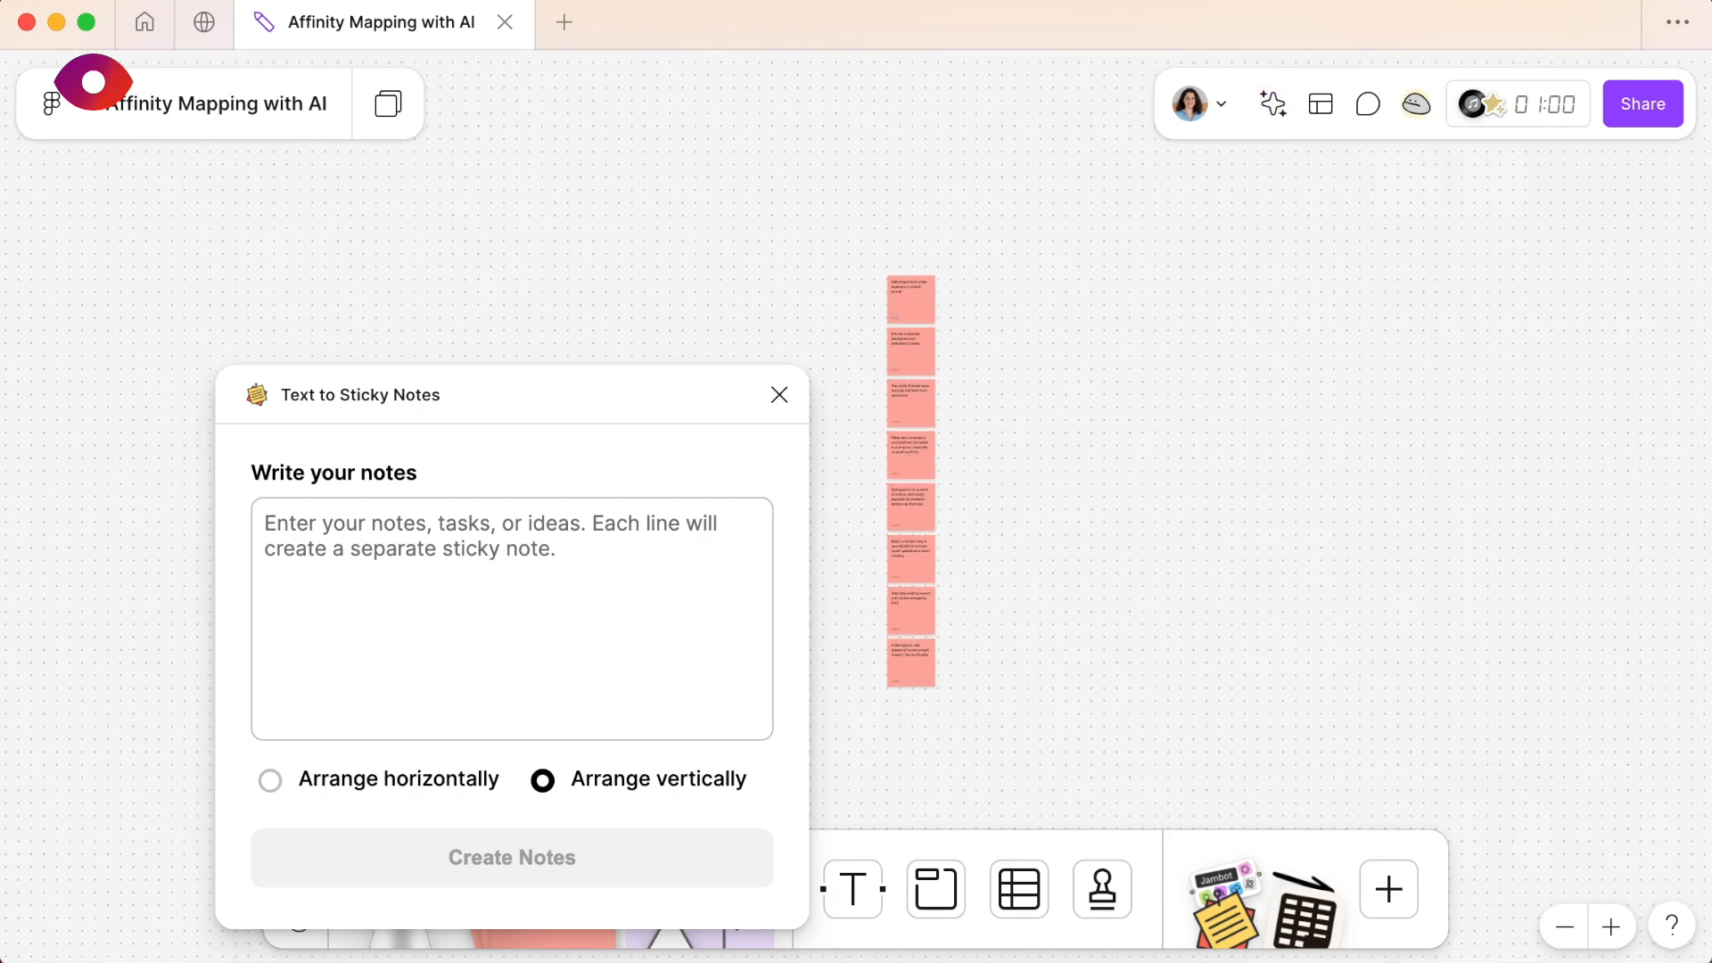
- Switch to ChatGPT and copy all the User 2 lines below the heading
key("super+Tab")
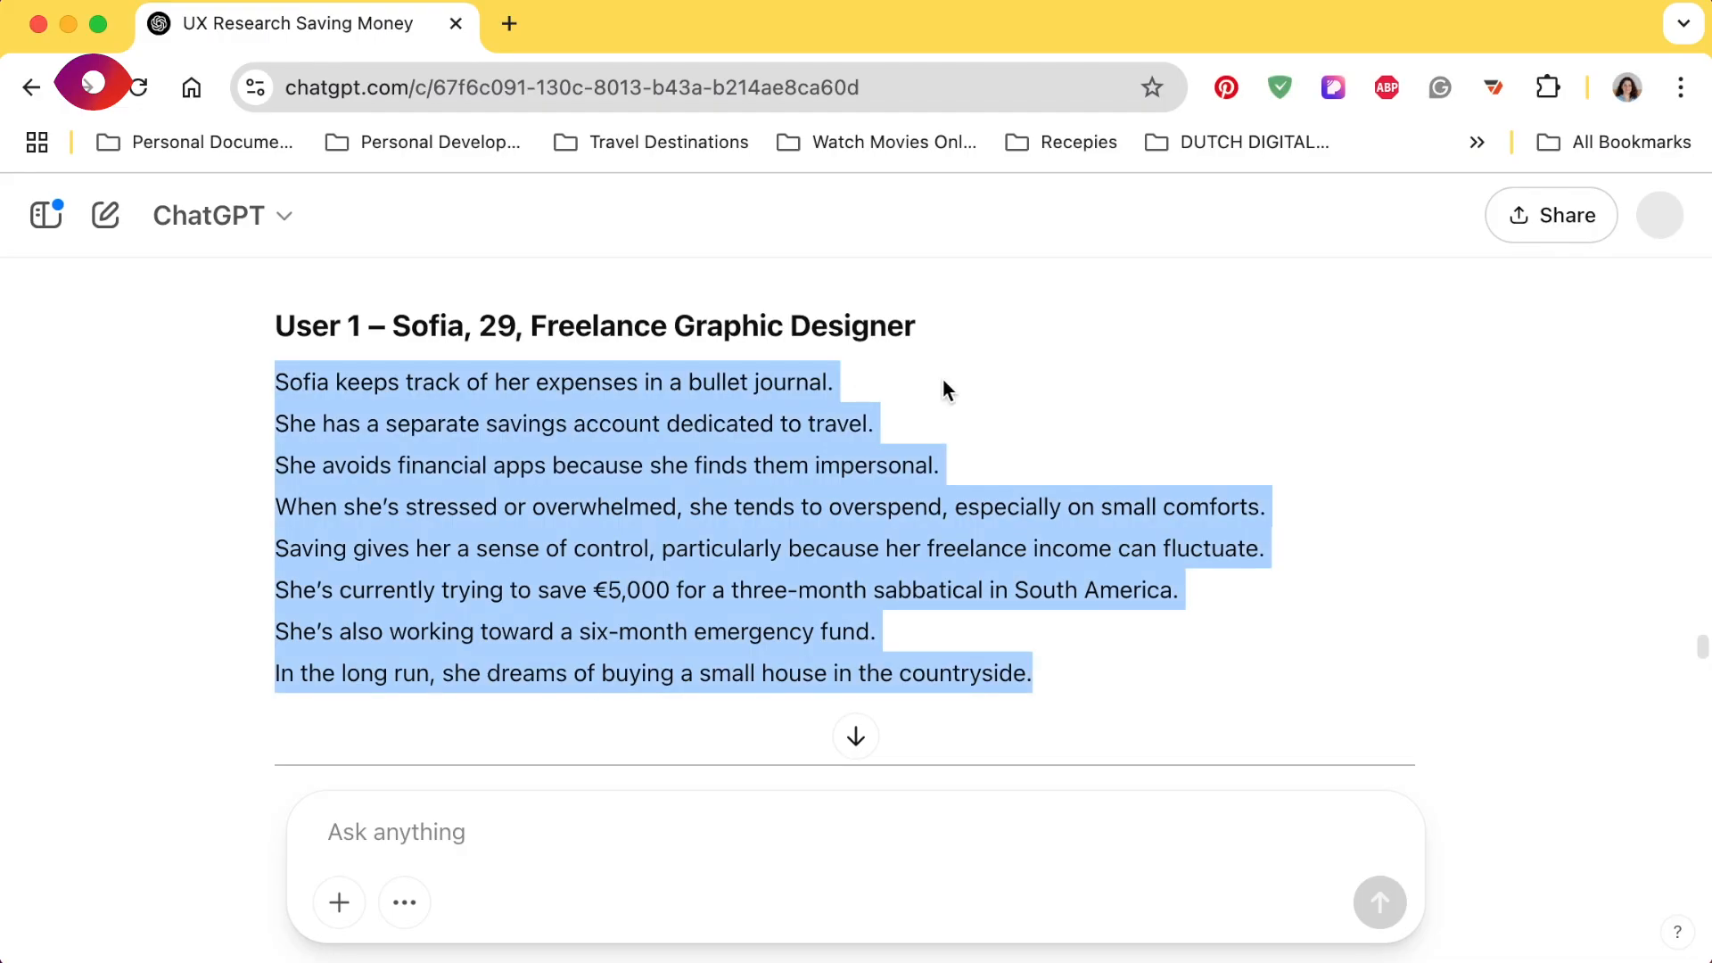
scroll(1118, 489, "down", 4)
scroll(1119, 490, "down", 3)
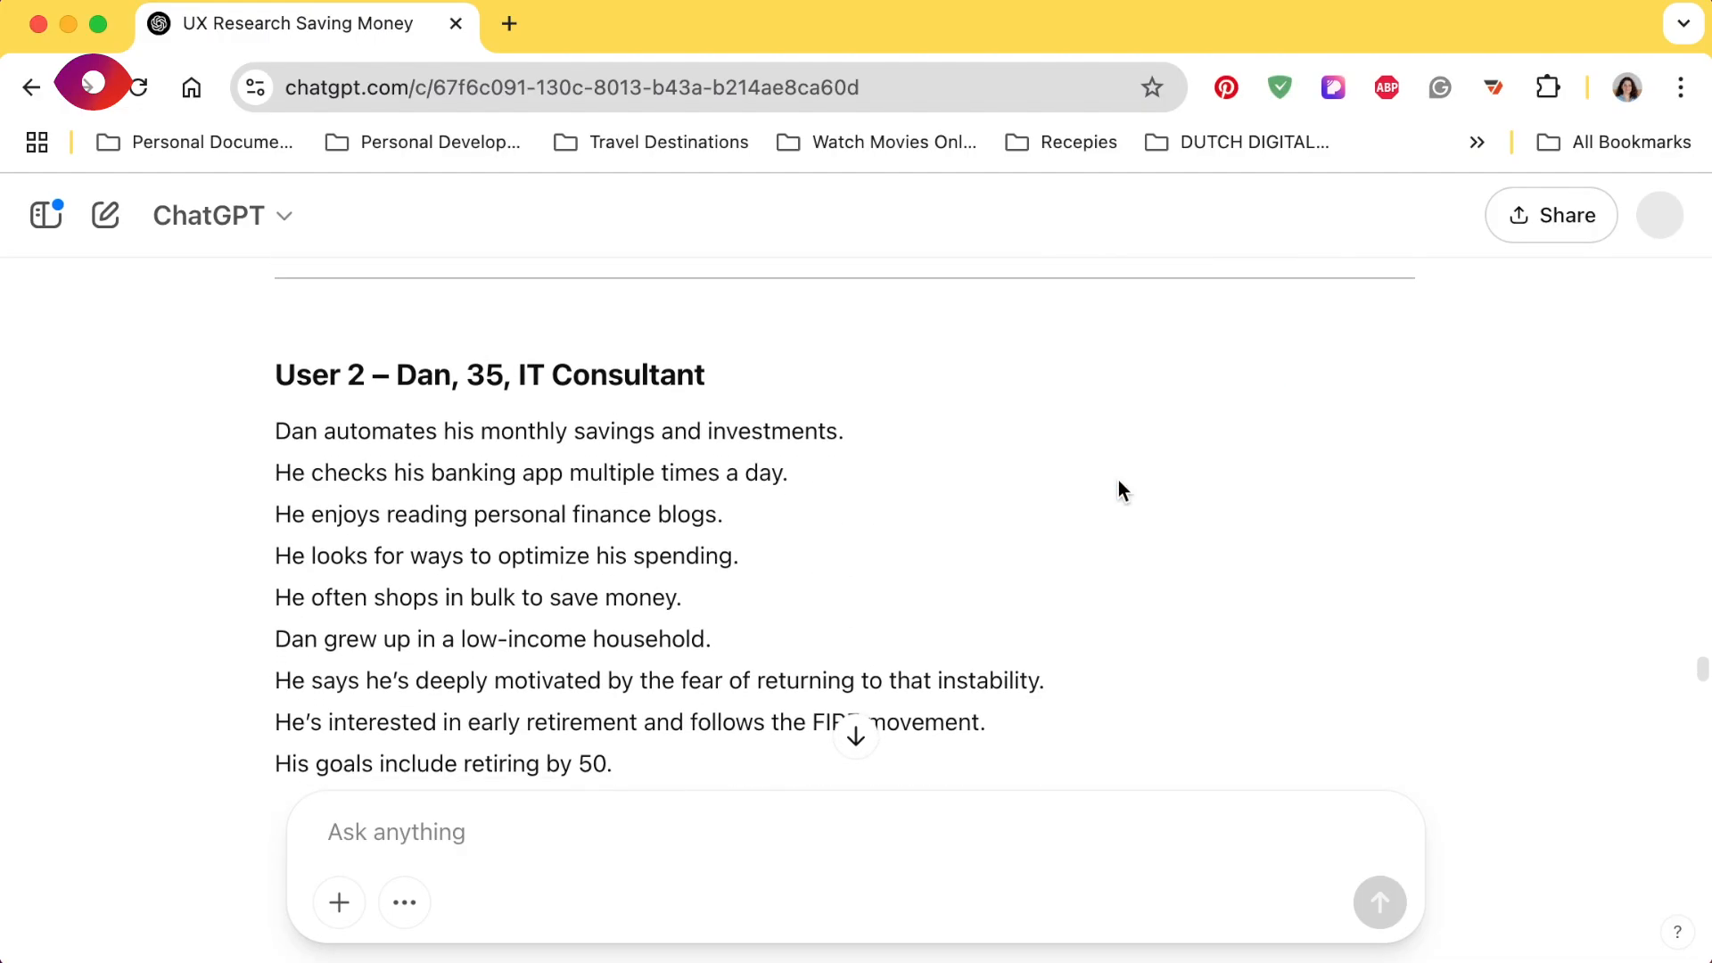
left_click_drag(276, 385, 578, 593)
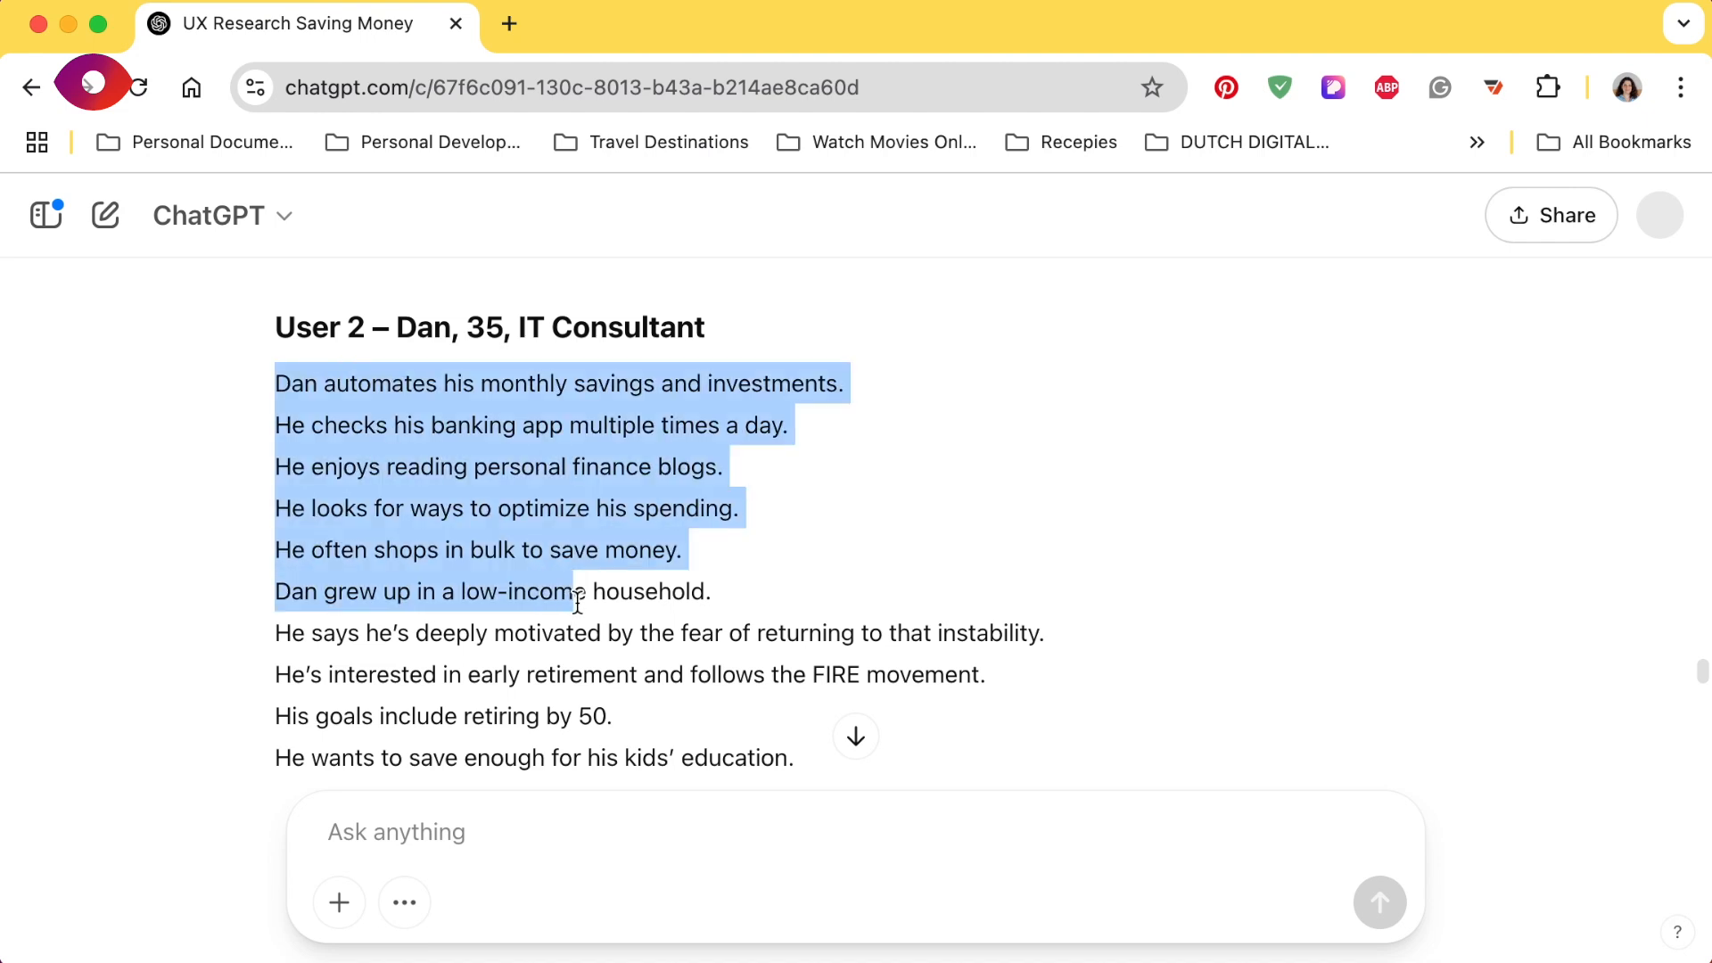
scroll(578, 592, "down", 3)
left_click(960, 593, "shift")
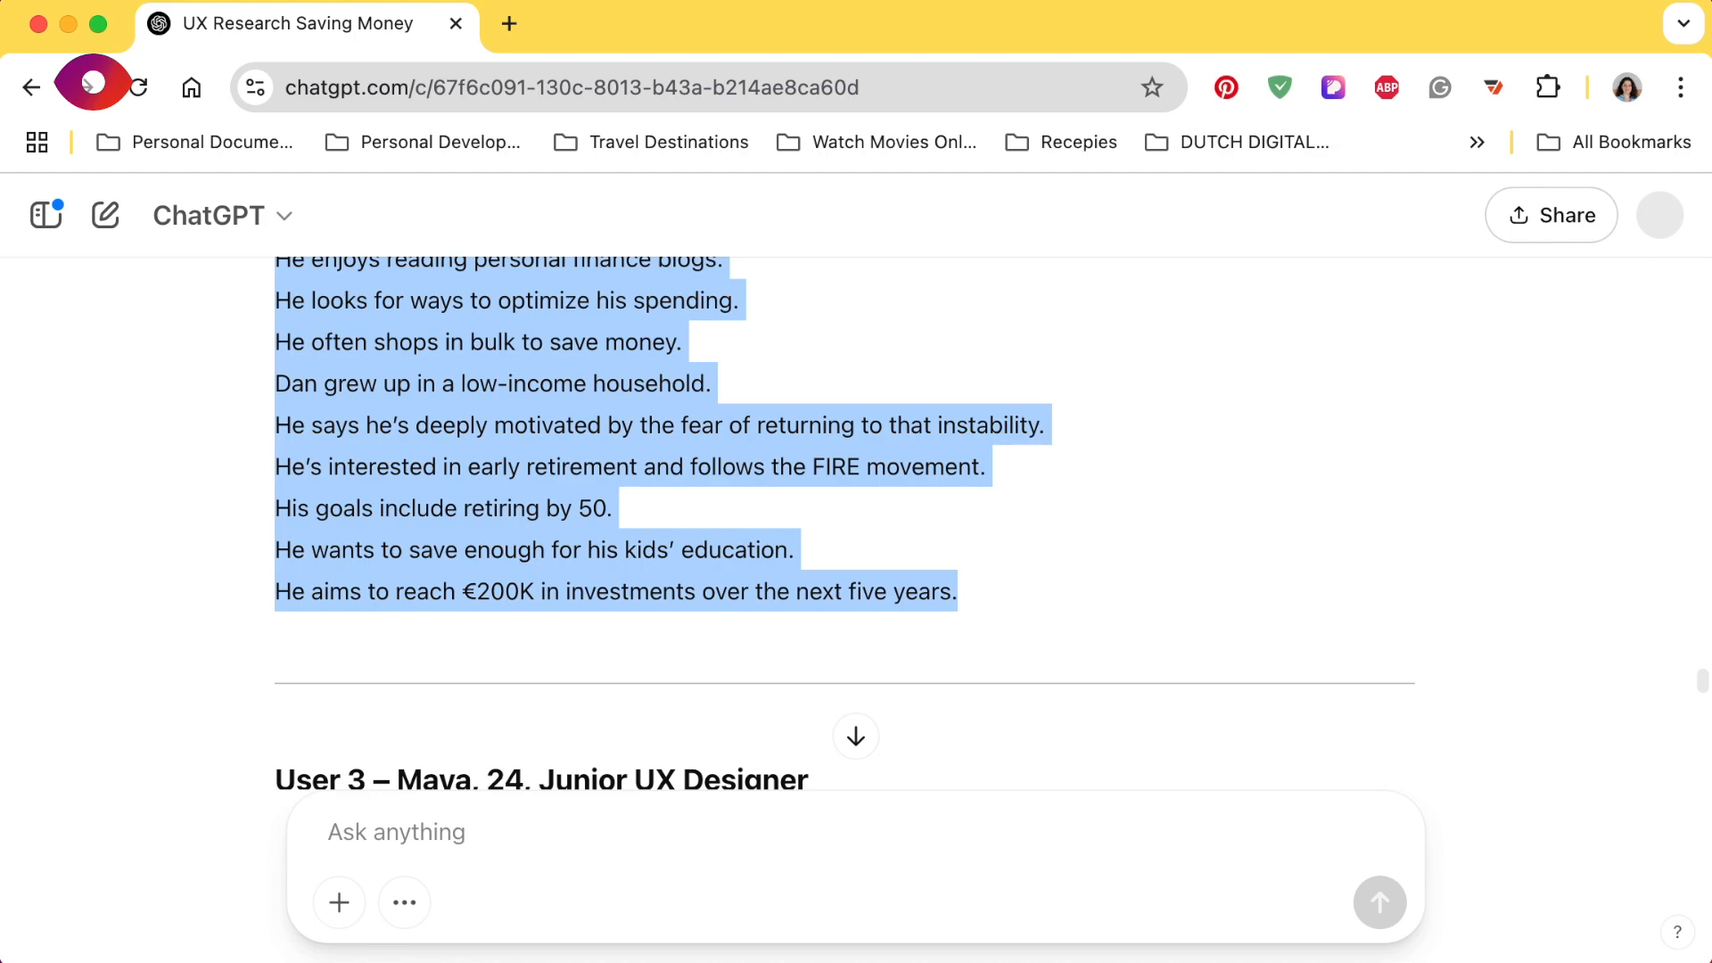
- Switch to the FigJam board, paste the User 2 lines into the plugin and create vertically arranged sticky notes from them
key("super+Tab")
left_click(565, 558)
key("super+v")
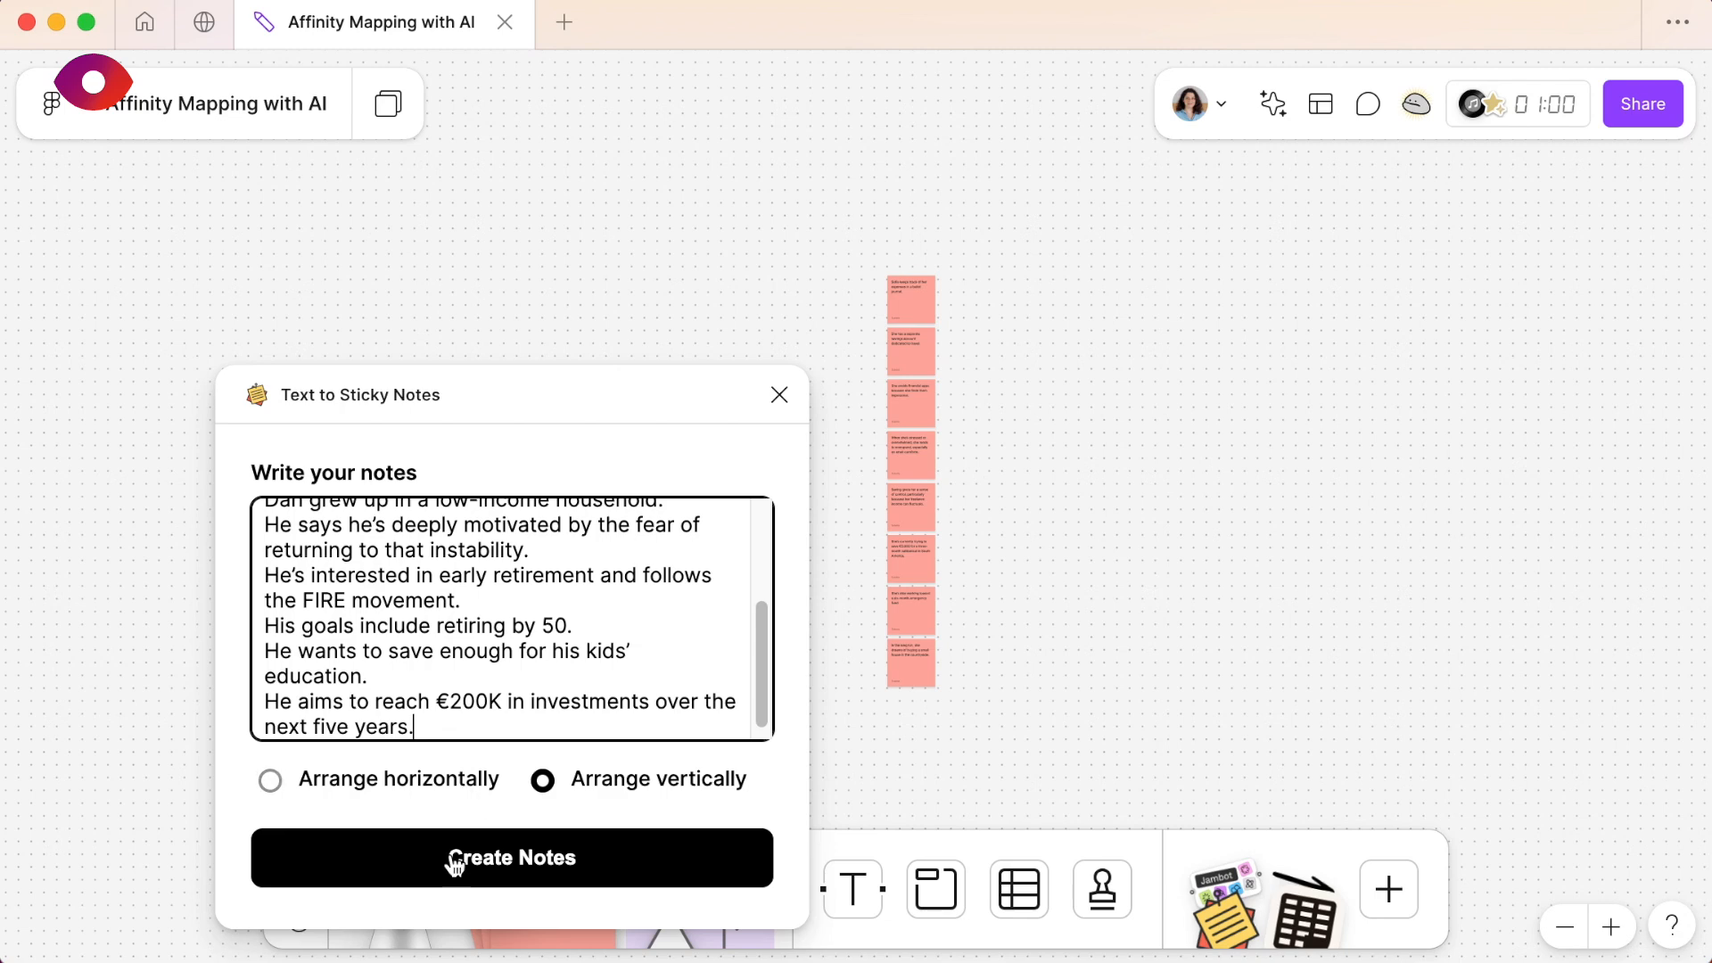
left_click(455, 861)
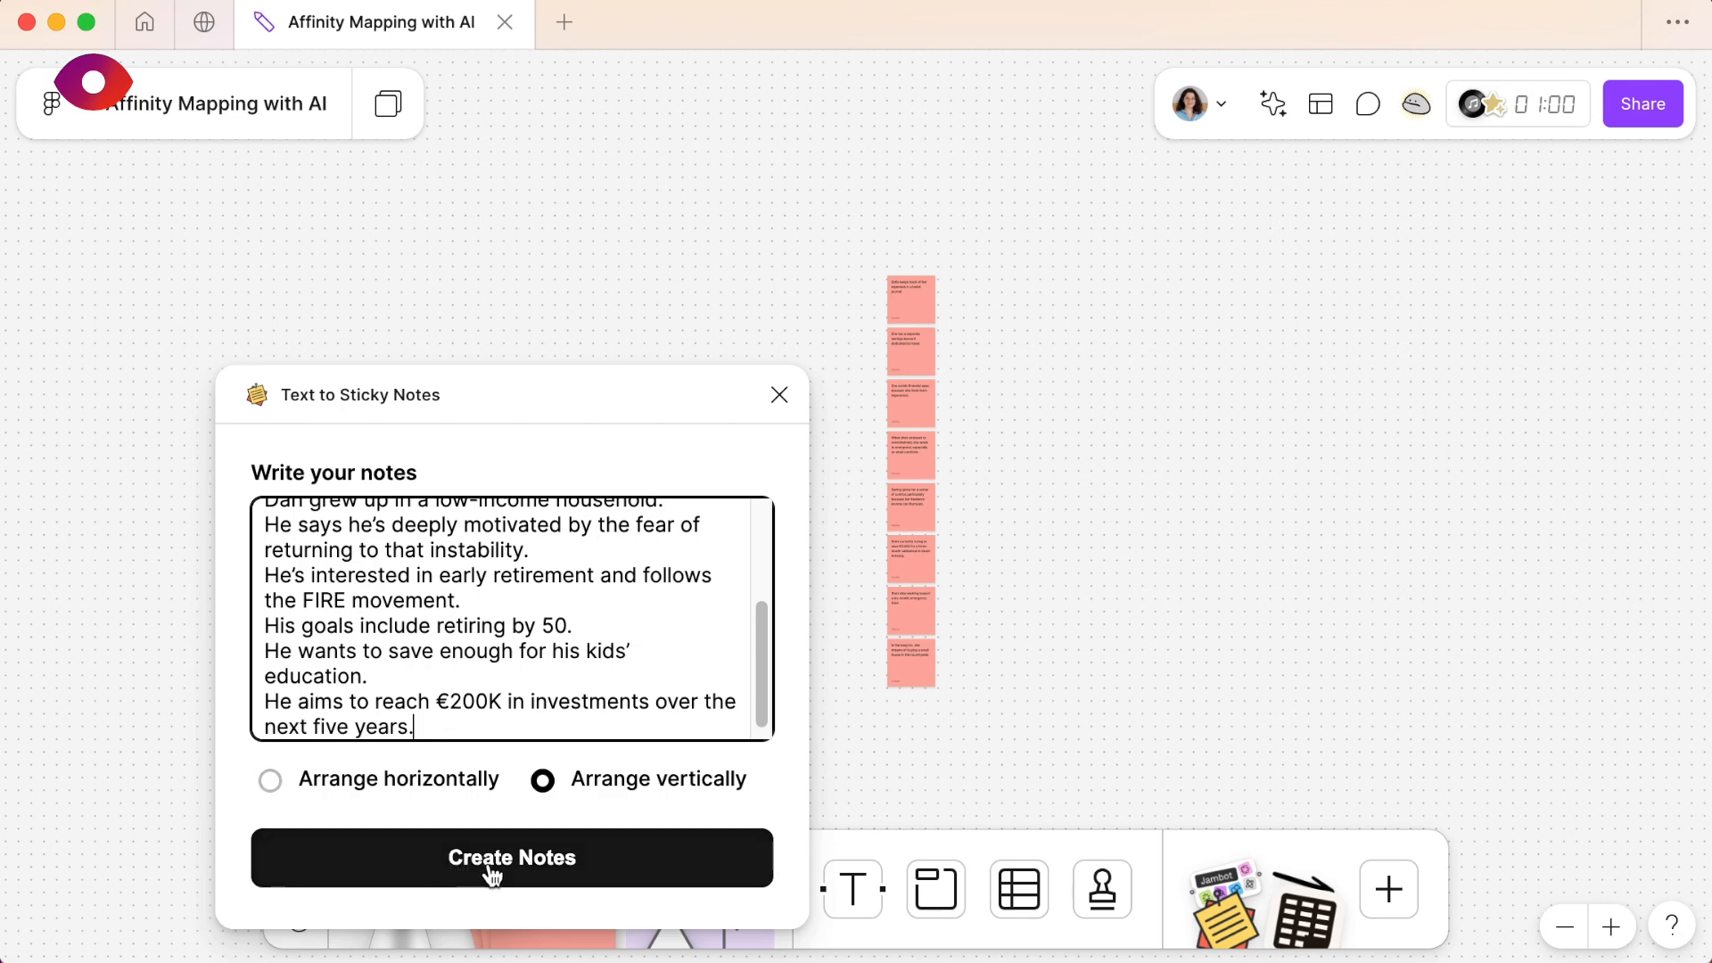
left_click(488, 864)
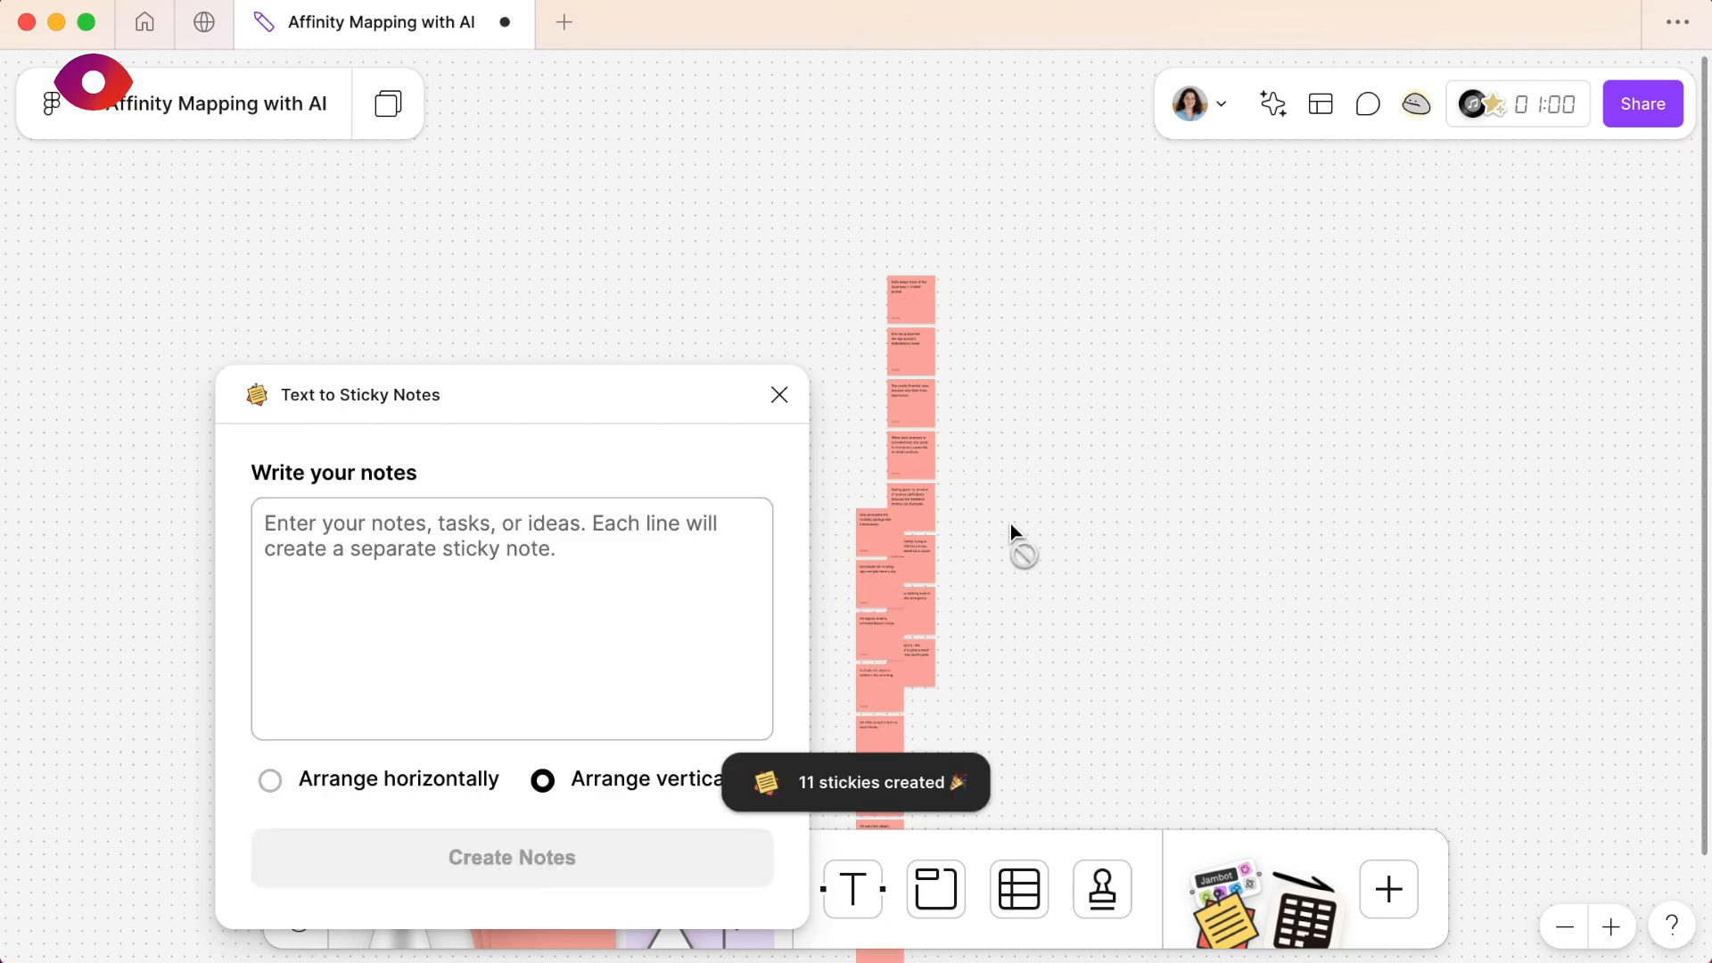
- Select the whole column of User 2 sticky notes and change its colour to green
scroll(1029, 471, "down", 4)
left_click_drag(920, 200, 987, 752)
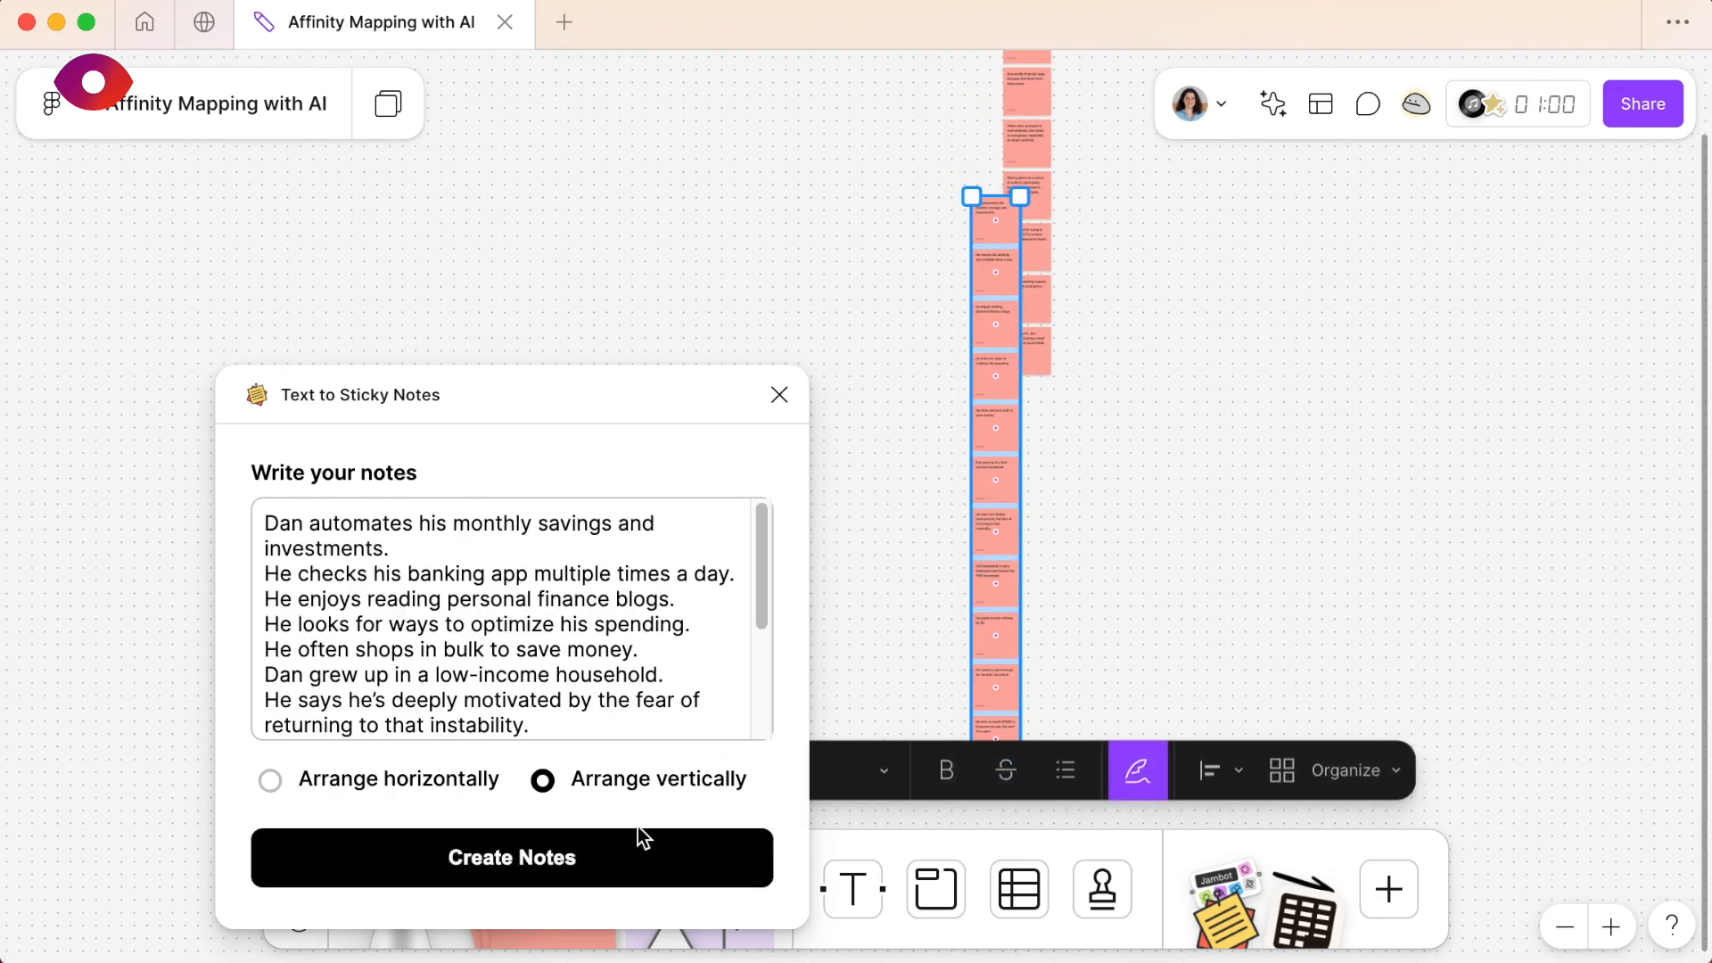
scroll(918, 497, "left", 5)
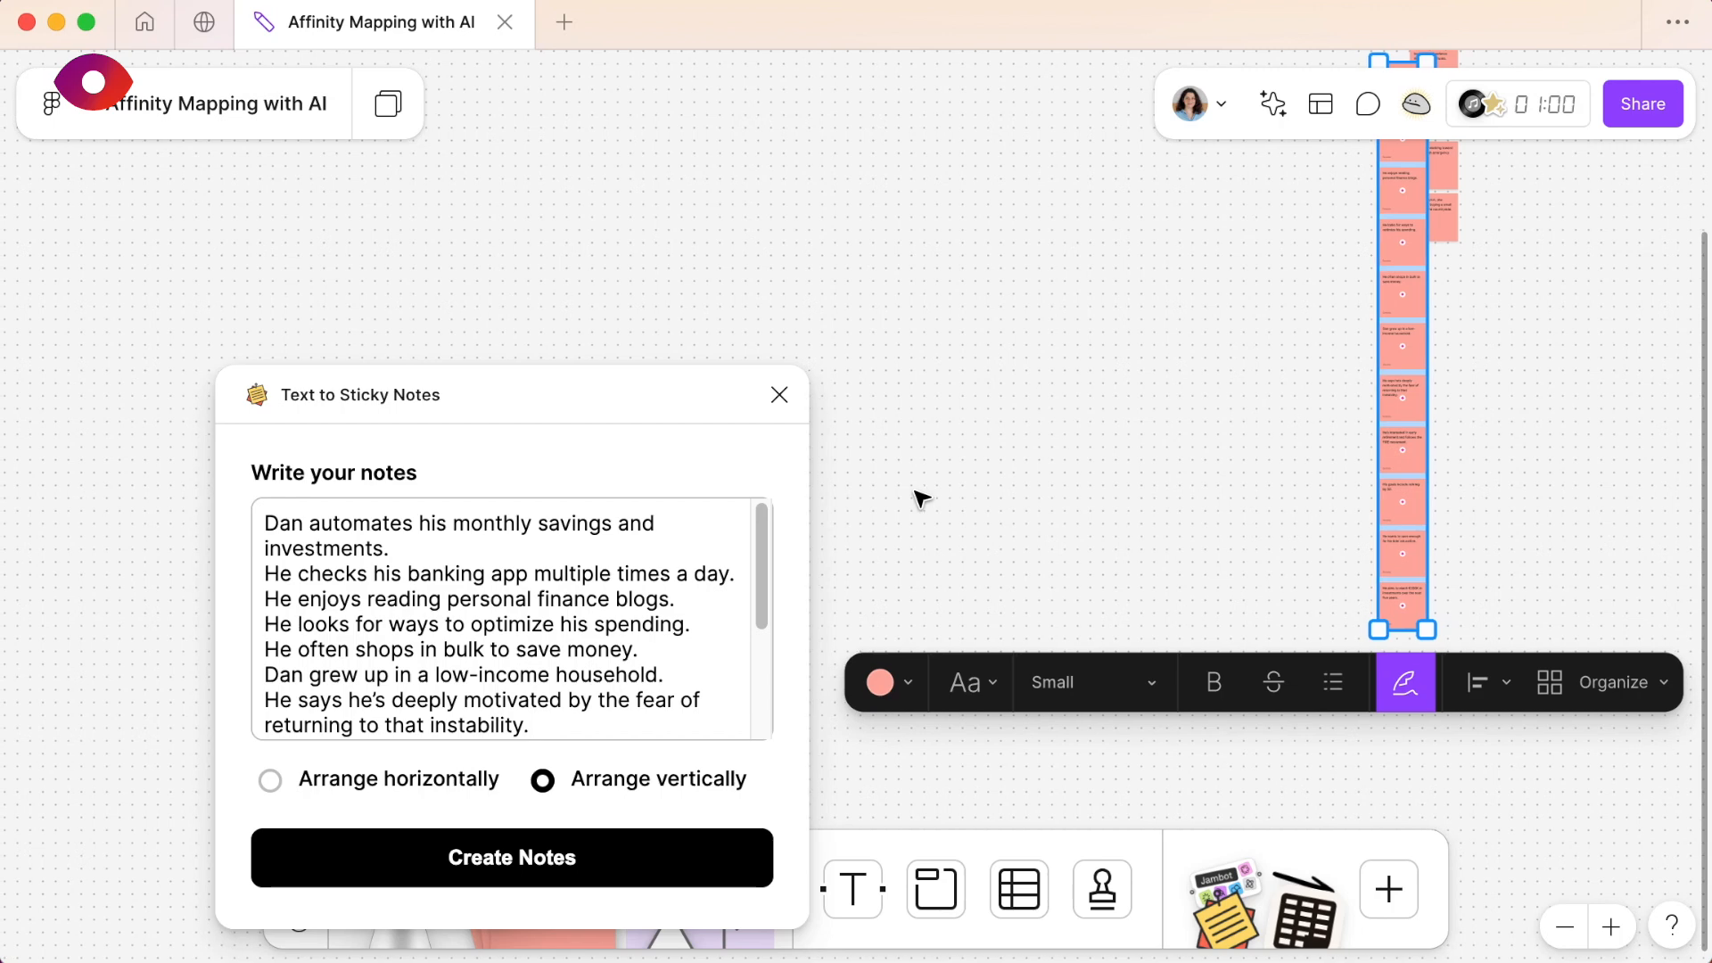
left_click(907, 685)
left_click(910, 612)
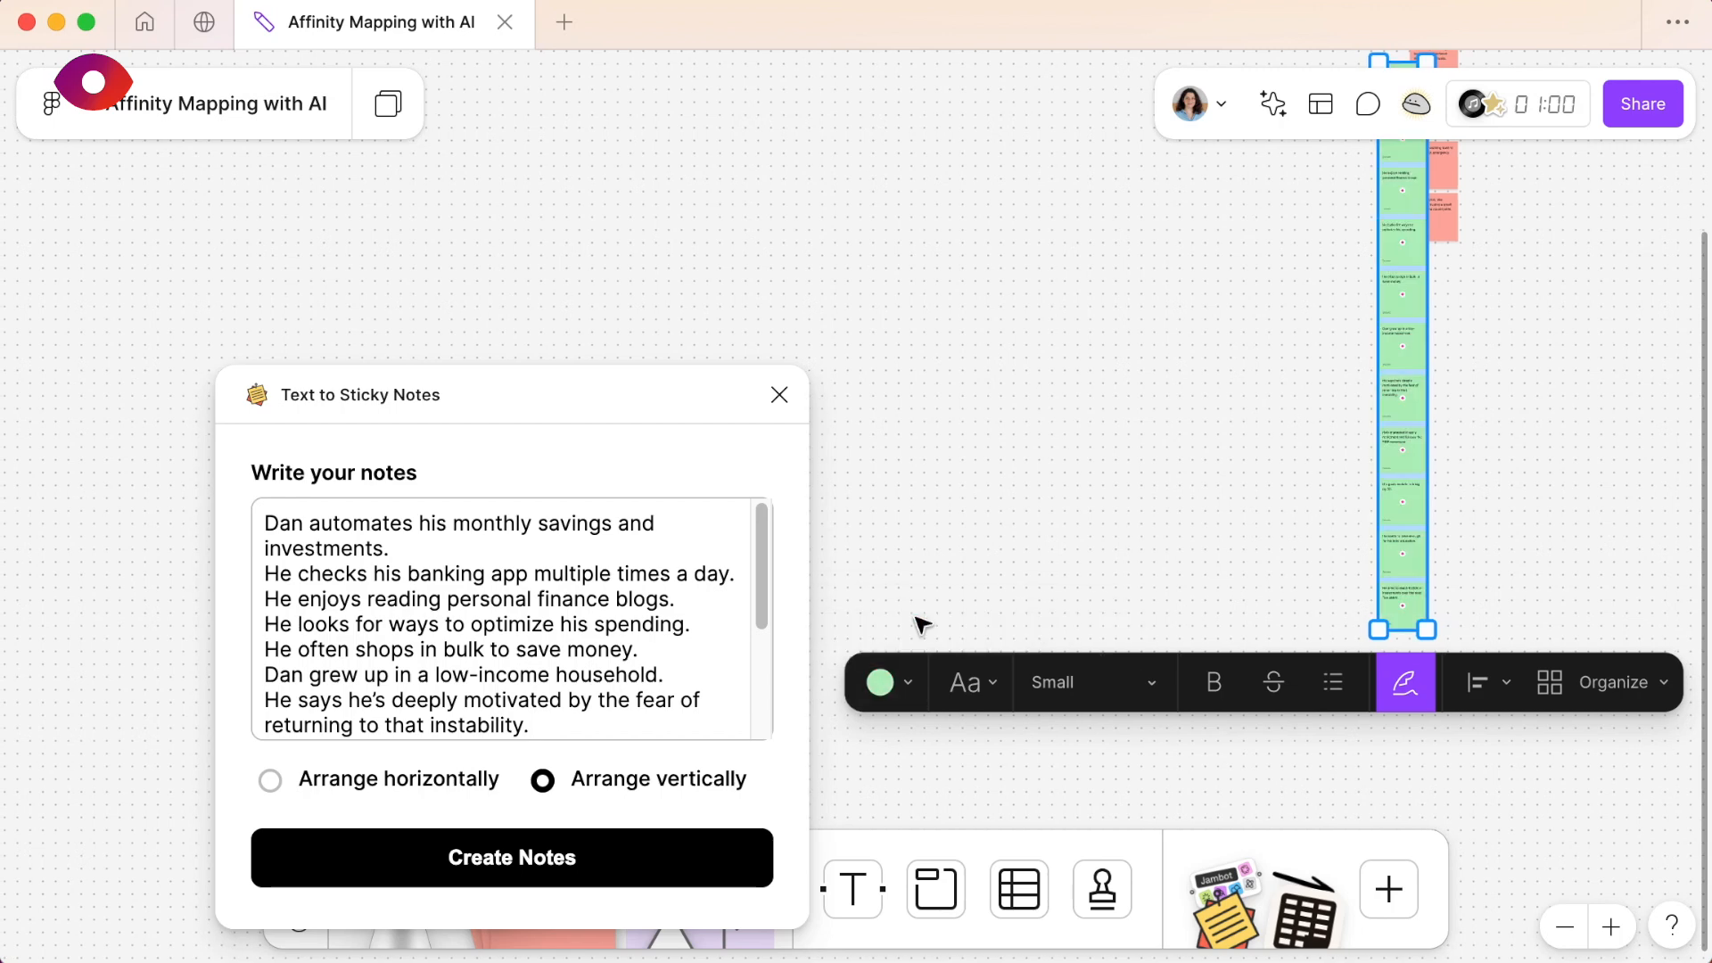
- Move the green sticky column to the right of the red User 1 column so they no longer overlap, and deselect it
scroll(1267, 393, "right", 5)
scroll(1266, 392, "up", 4)
left_click_drag(1082, 390, 1199, 154)
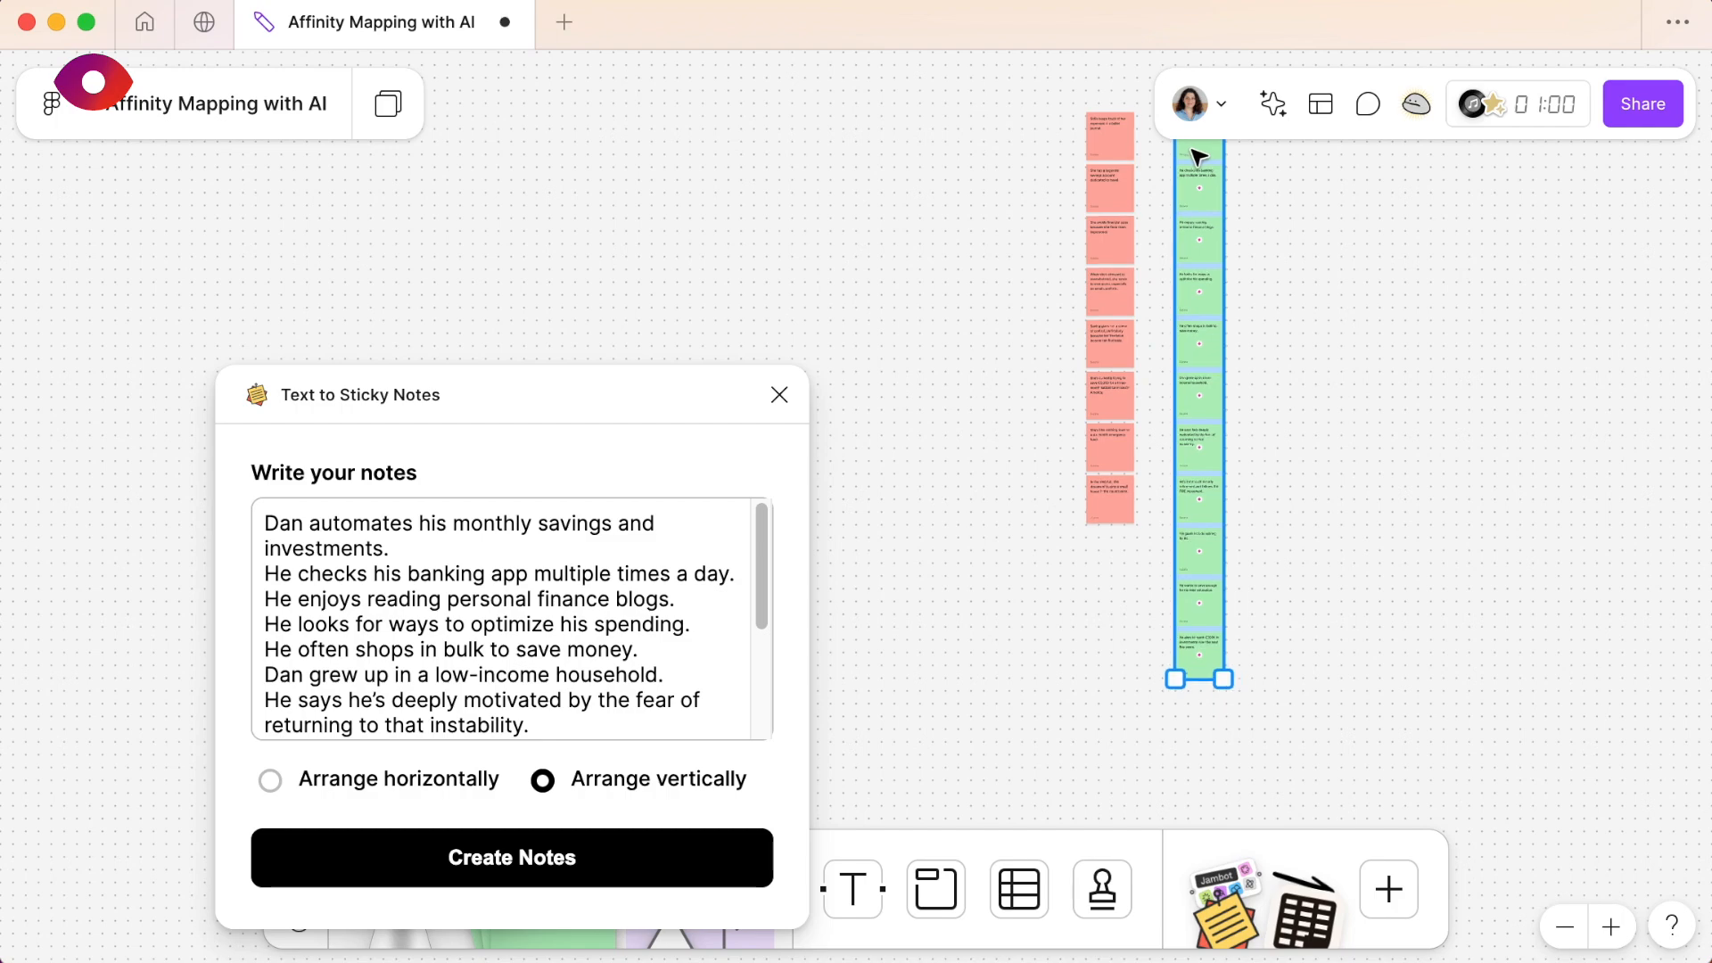
left_click(1351, 372)
- Switch to ChatGPT and copy all the User 3 lines below the heading
key("super+Tab")
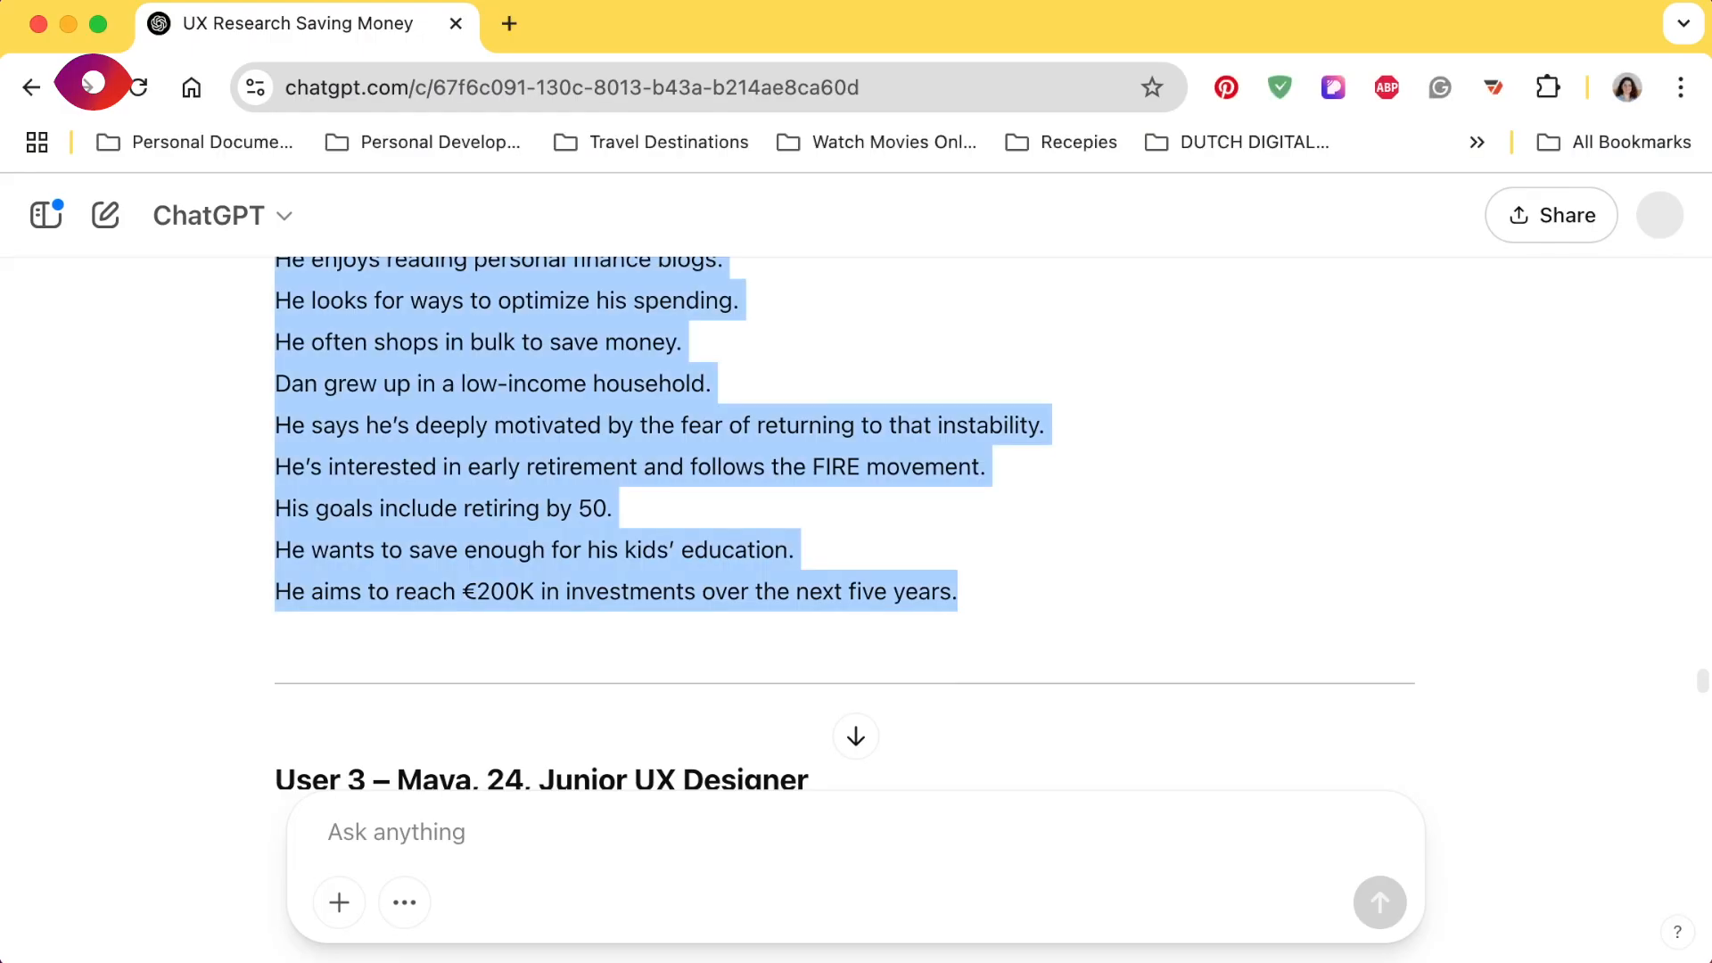
scroll(737, 538, "down", 10)
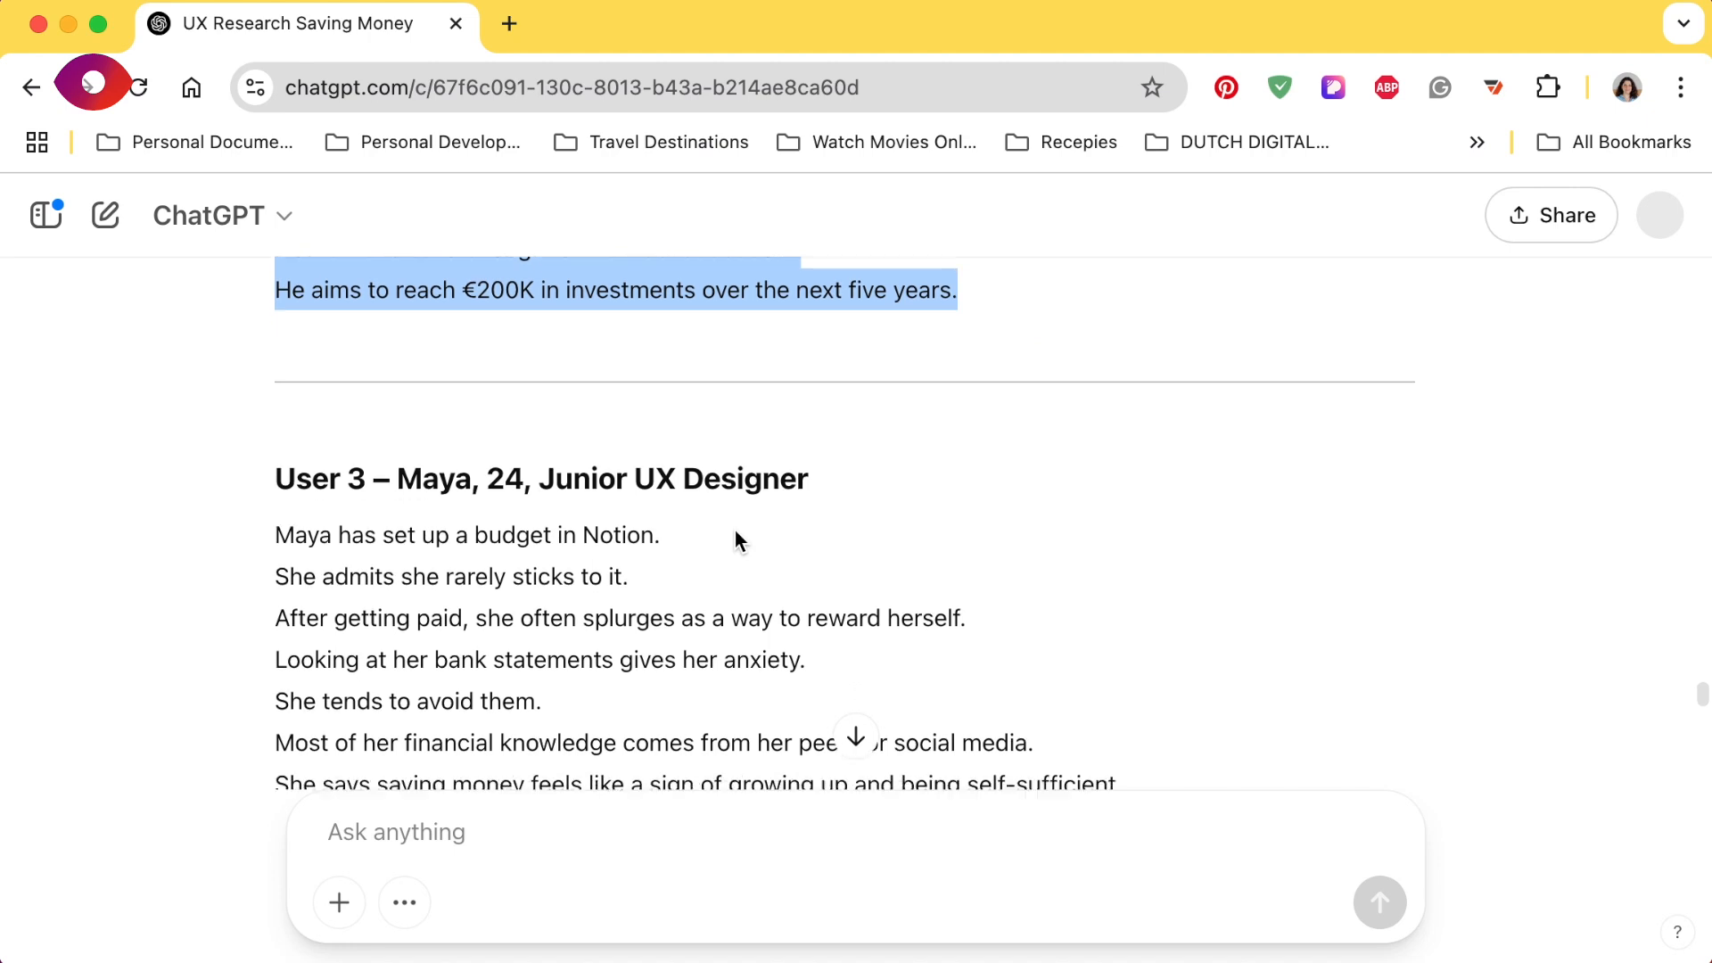
left_click_drag(276, 338, 940, 704)
key("super+c")
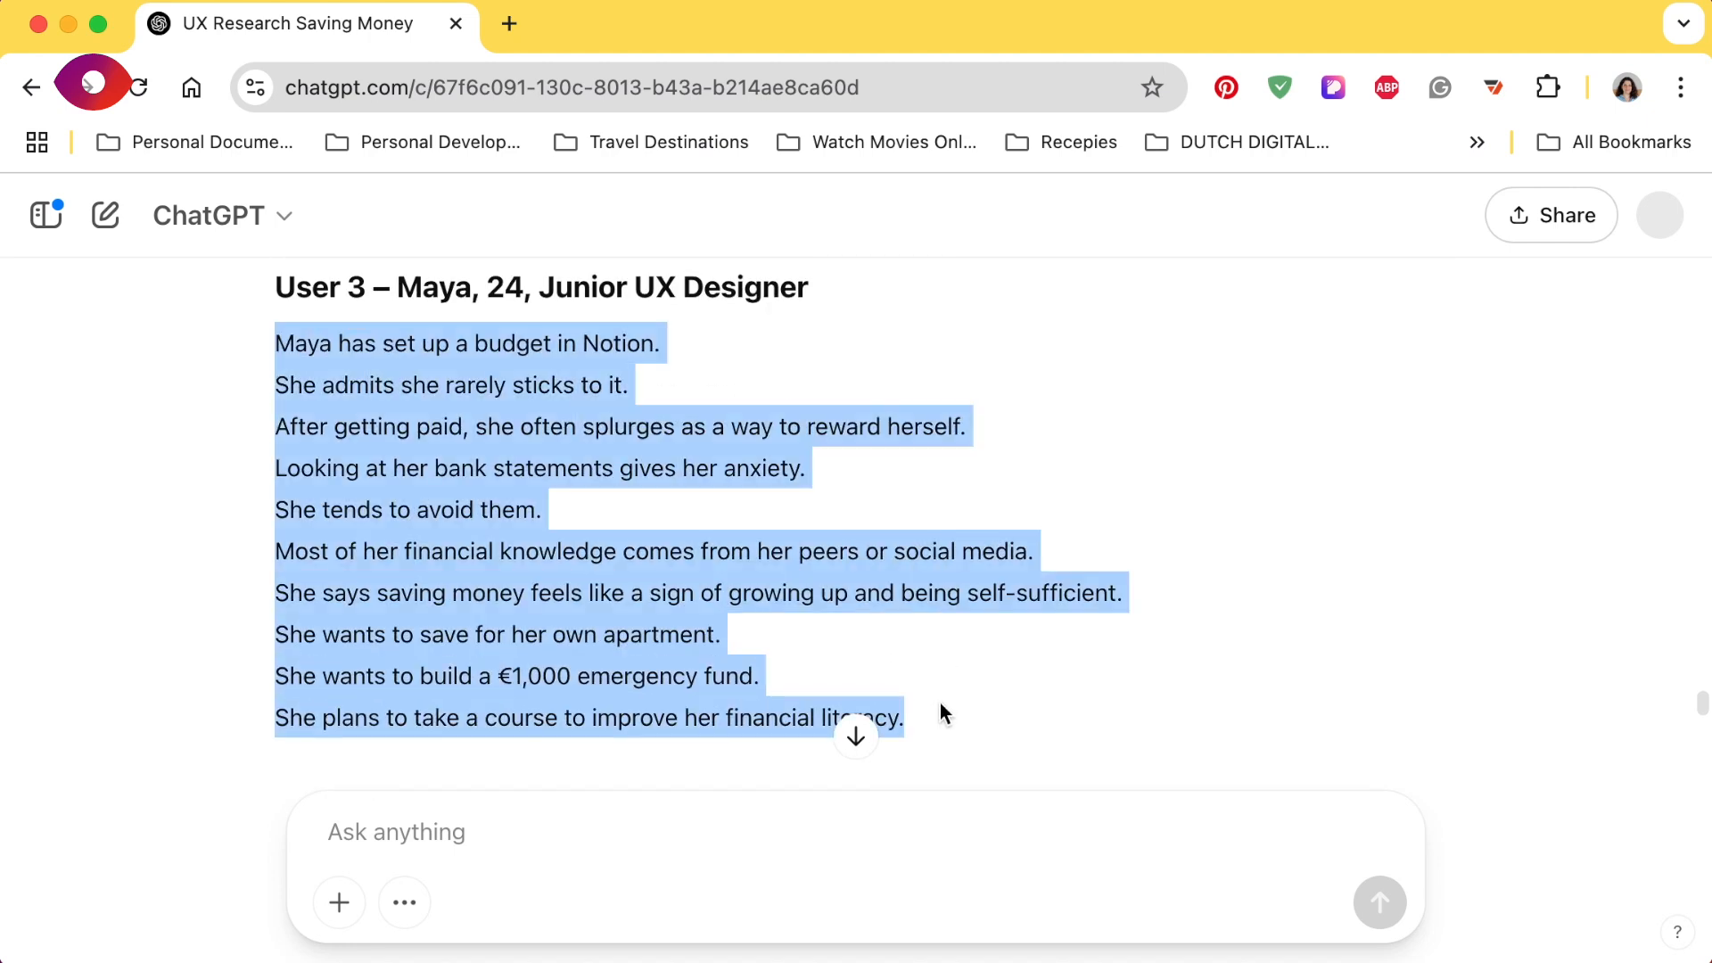
scroll(940, 705, "down", 2)
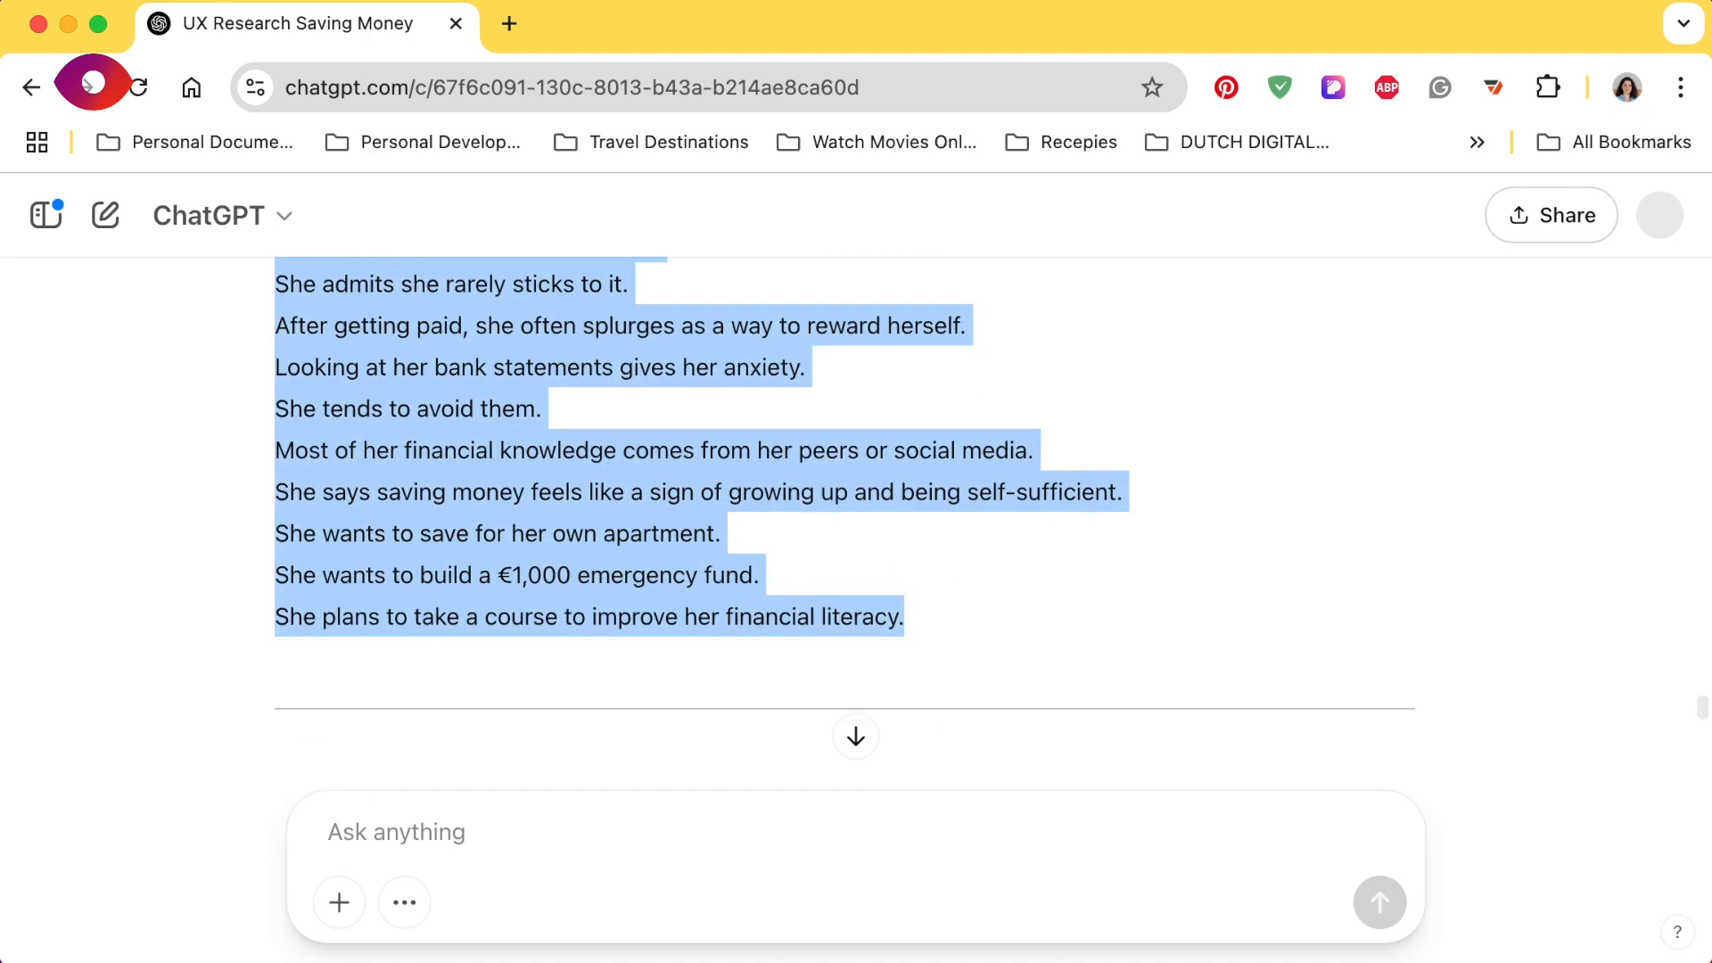
- Switch to the FigJam board, paste the User 3 lines into the plugin and create vertically arranged sticky notes from them
key("super+Tab")
left_click(489, 612)
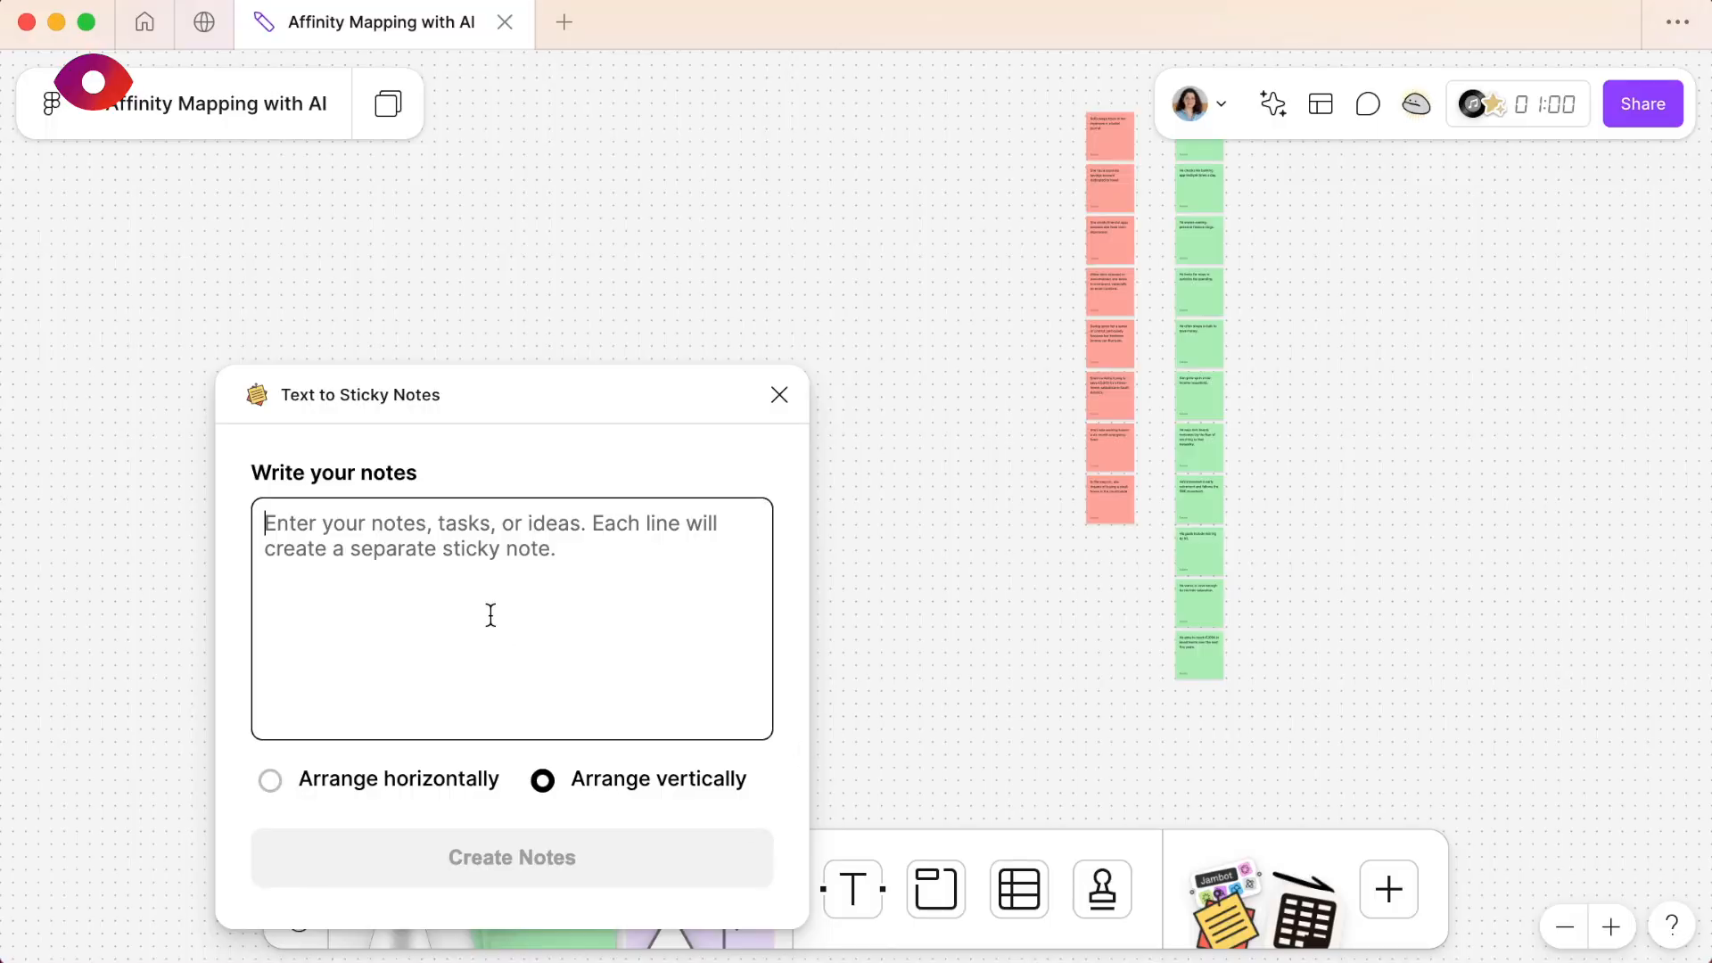
key("super+v")
left_click(540, 845)
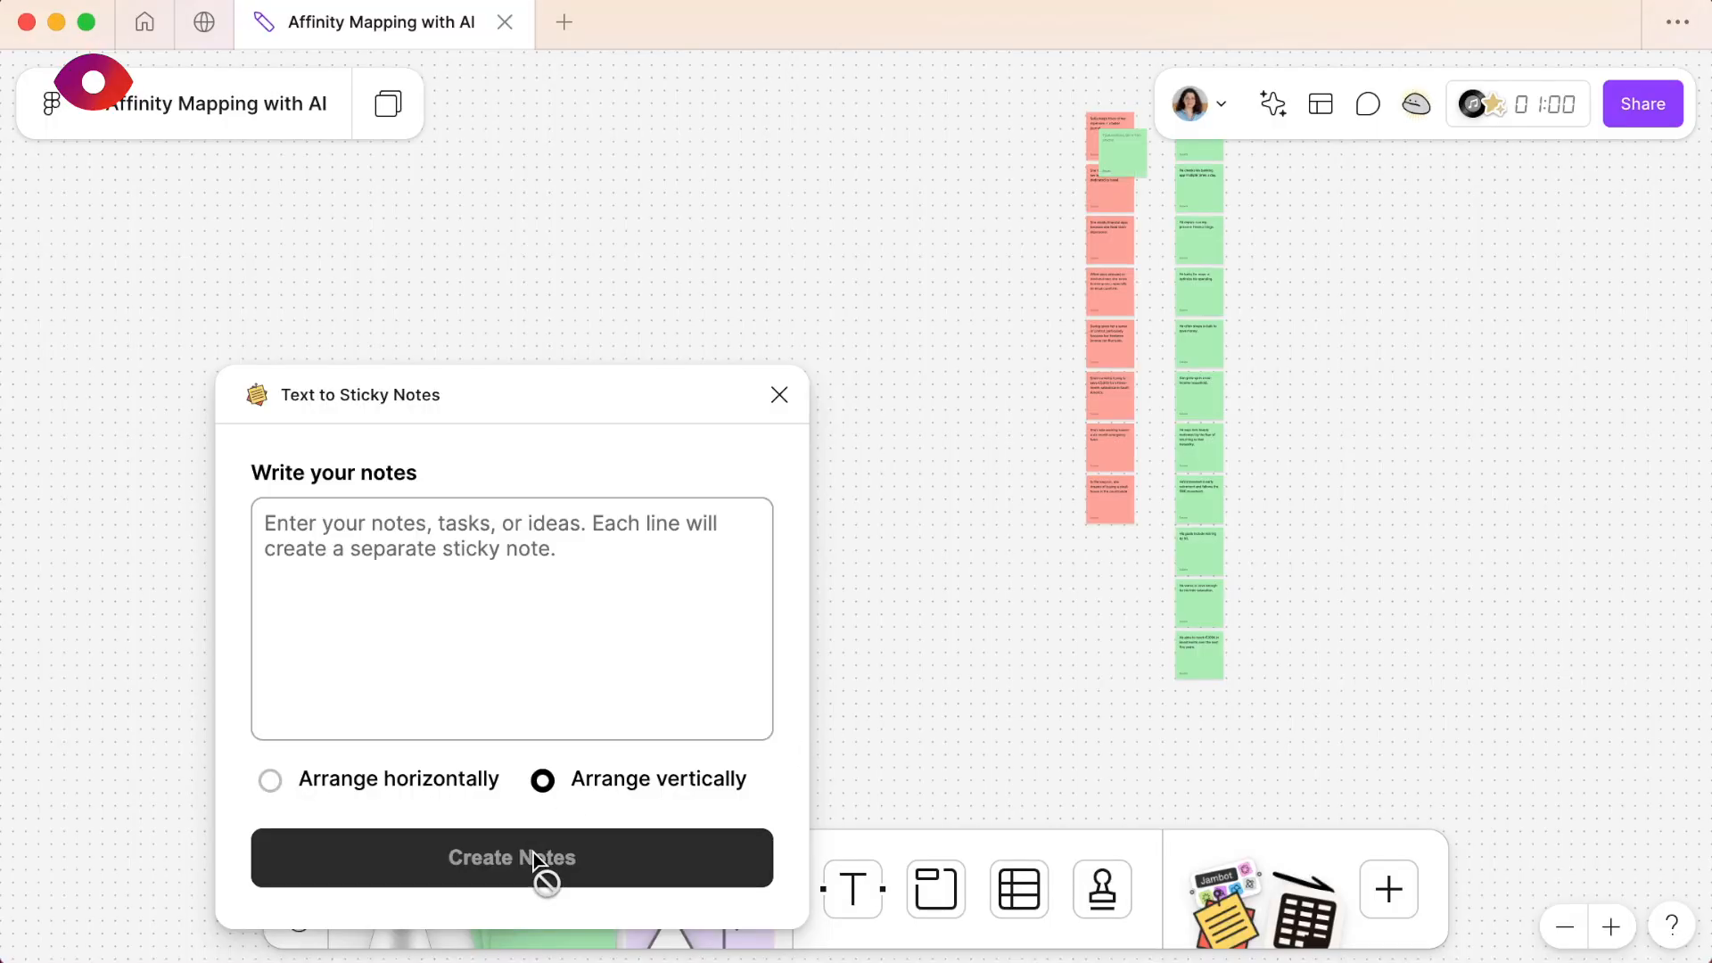
- Select the whole column of new User 3 sticky notes and change its colour to blue
scroll(1081, 511, "down", 5)
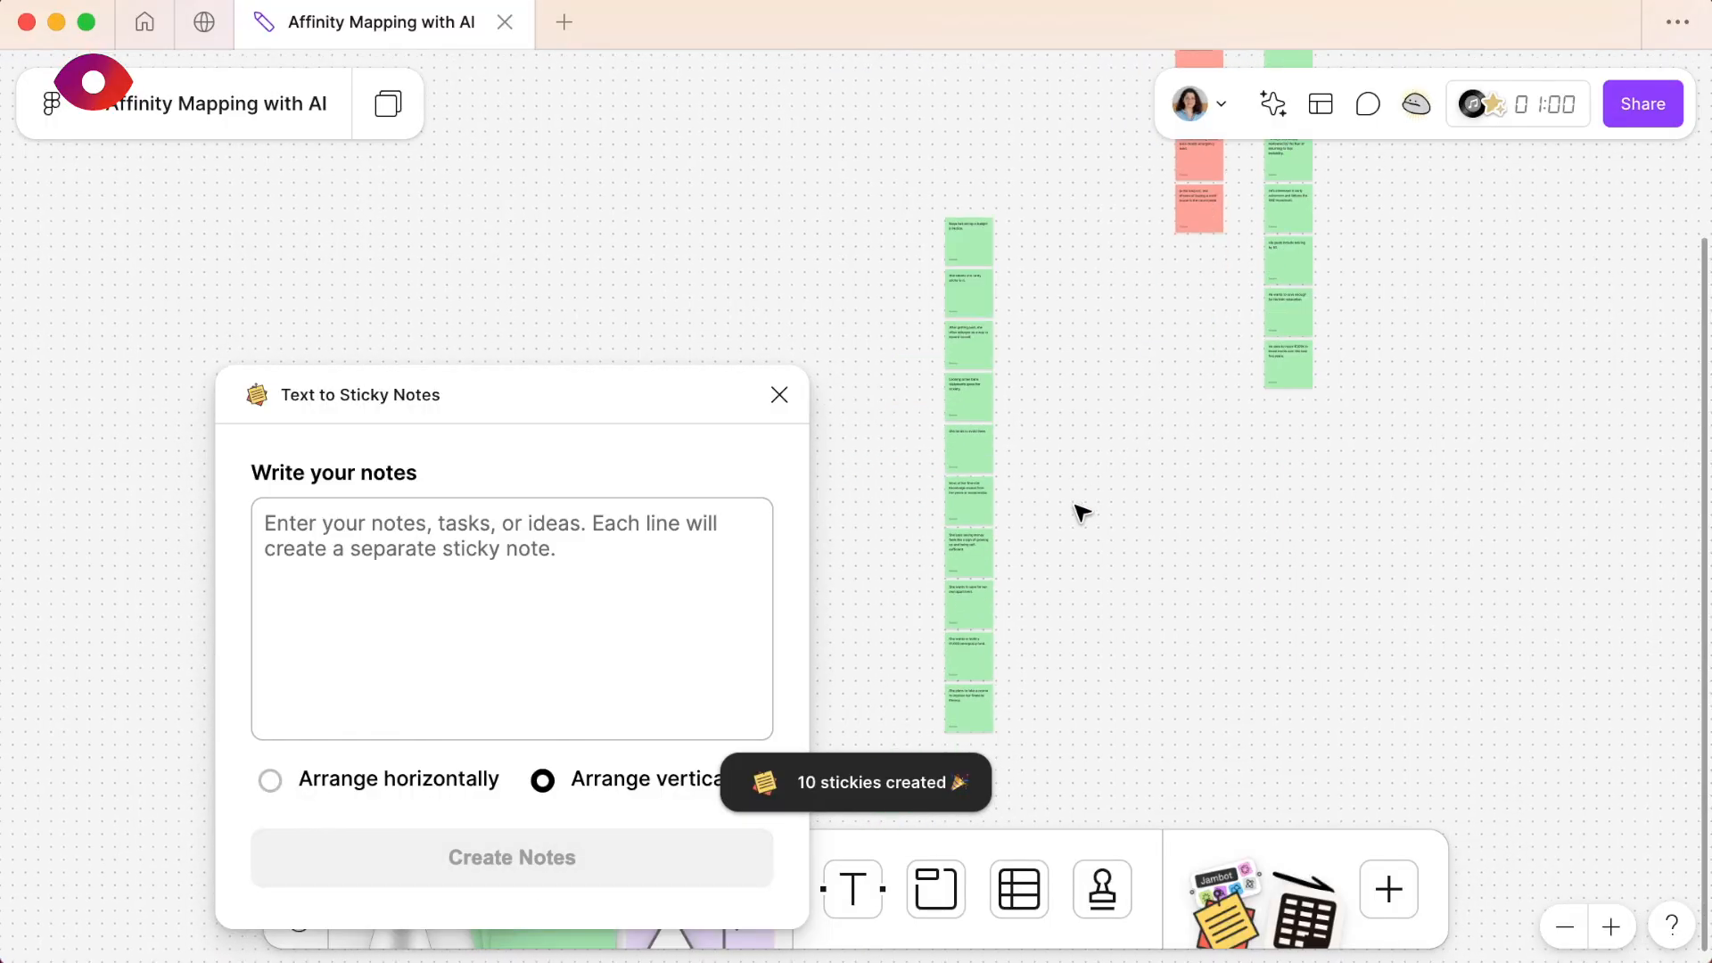
left_click_drag(1097, 76, 1014, 580)
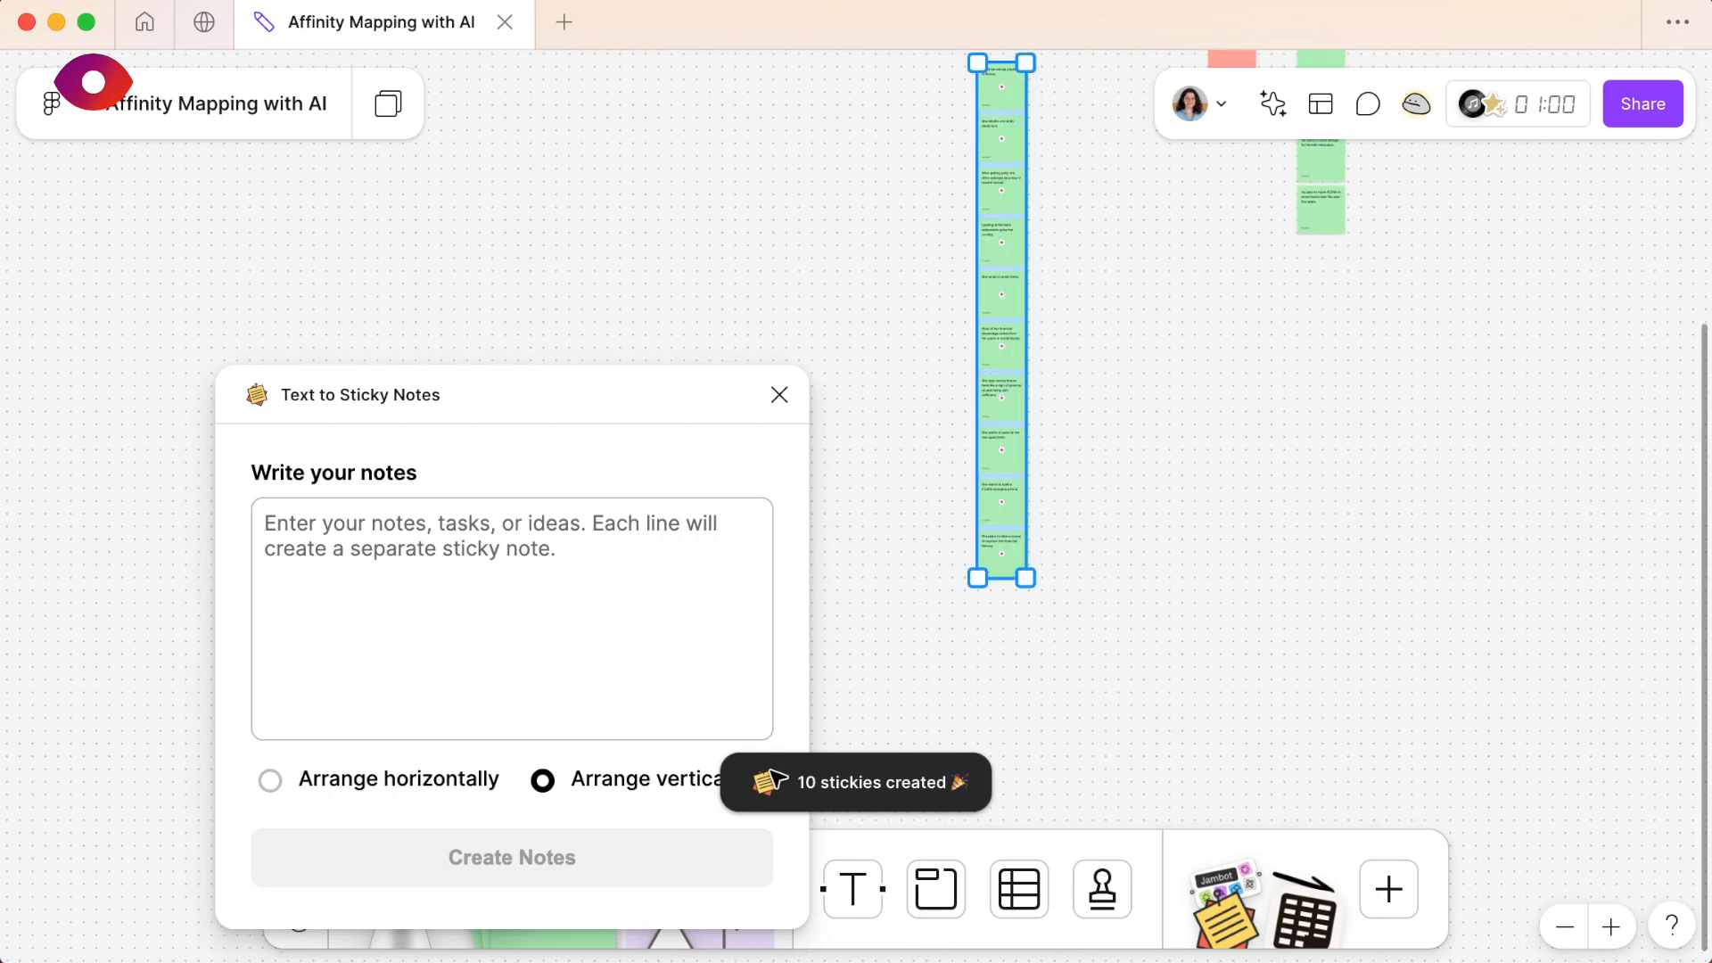
scroll(1062, 783, "left", 5)
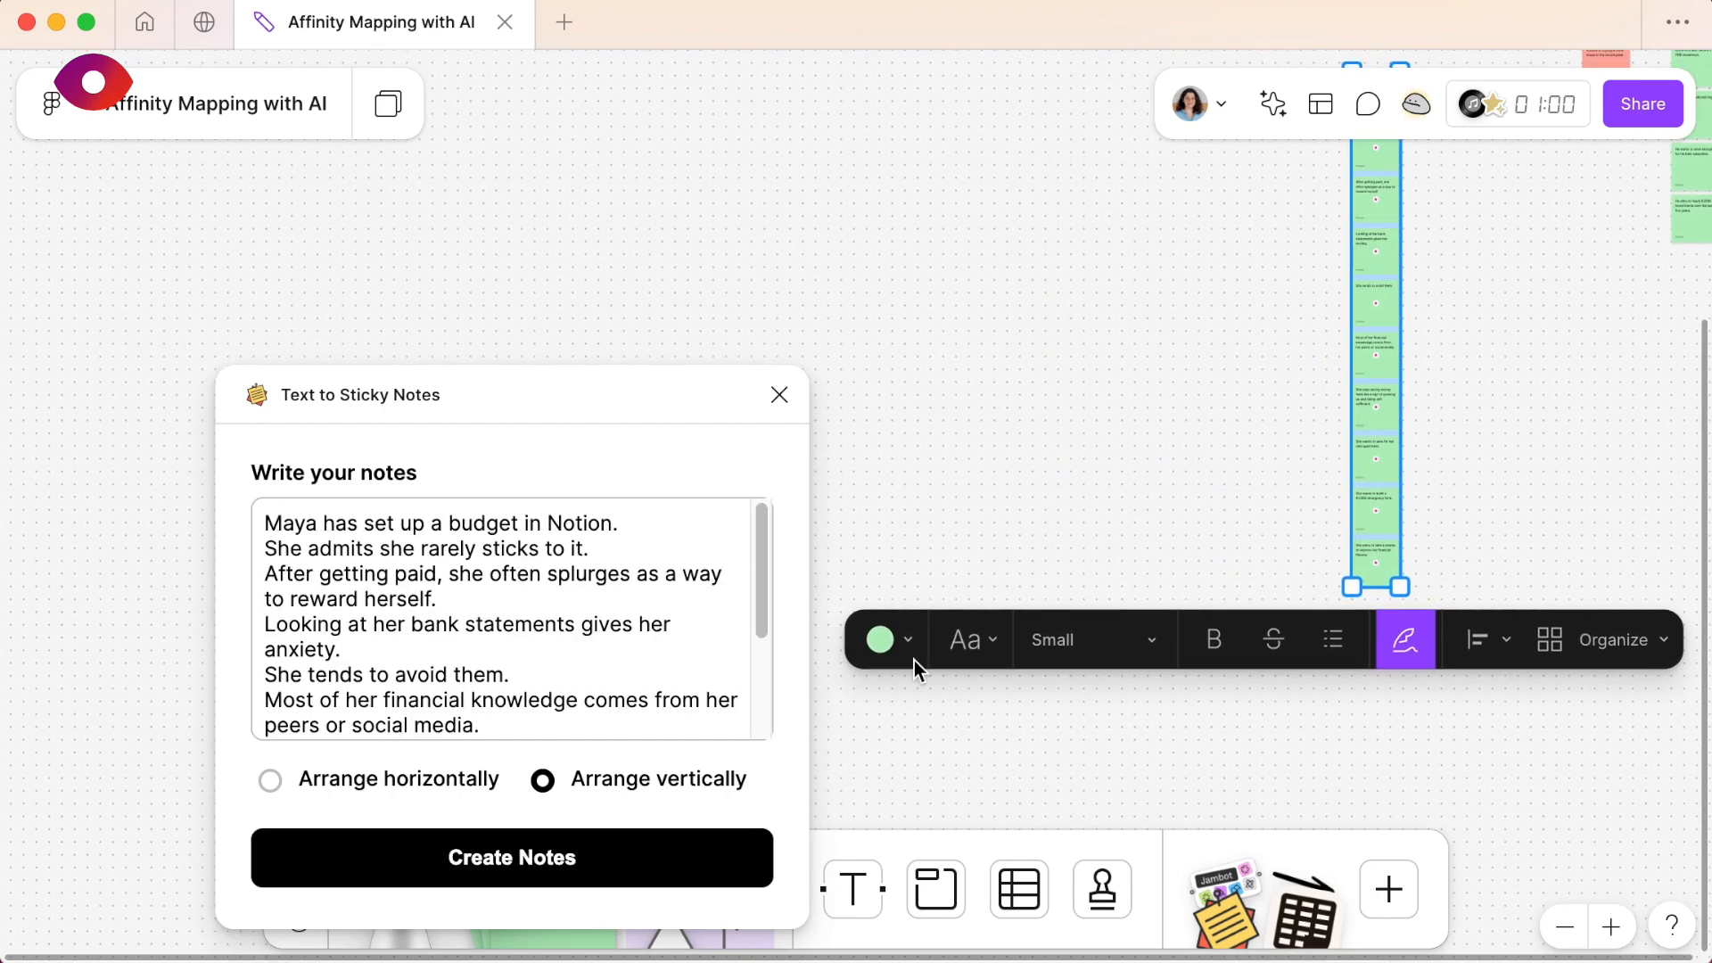
left_click(906, 644)
left_click(1002, 568)
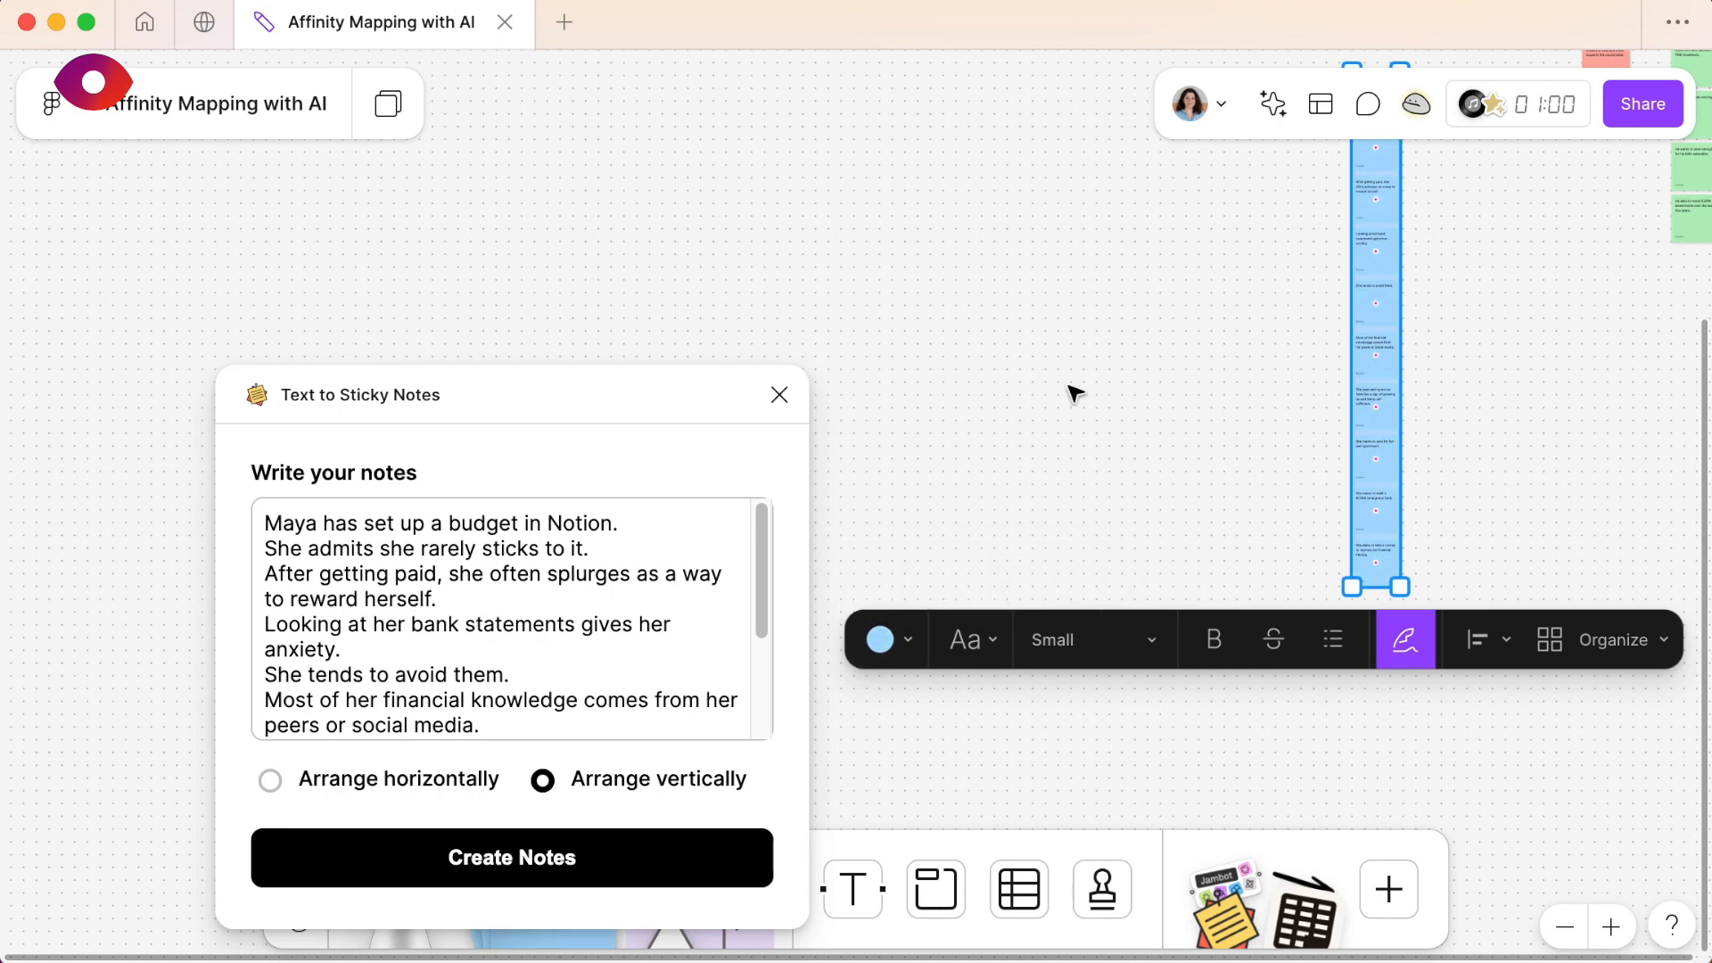
- Move the blue sticky column to the right of the green one, align their top edges, and deselect it
scroll(1070, 390, "up", 5)
scroll(1070, 390, "right", 3)
left_click_drag(1088, 477, 1534, 216)
scroll(1533, 214, "up", 3)
scroll(1533, 214, "right", 3)
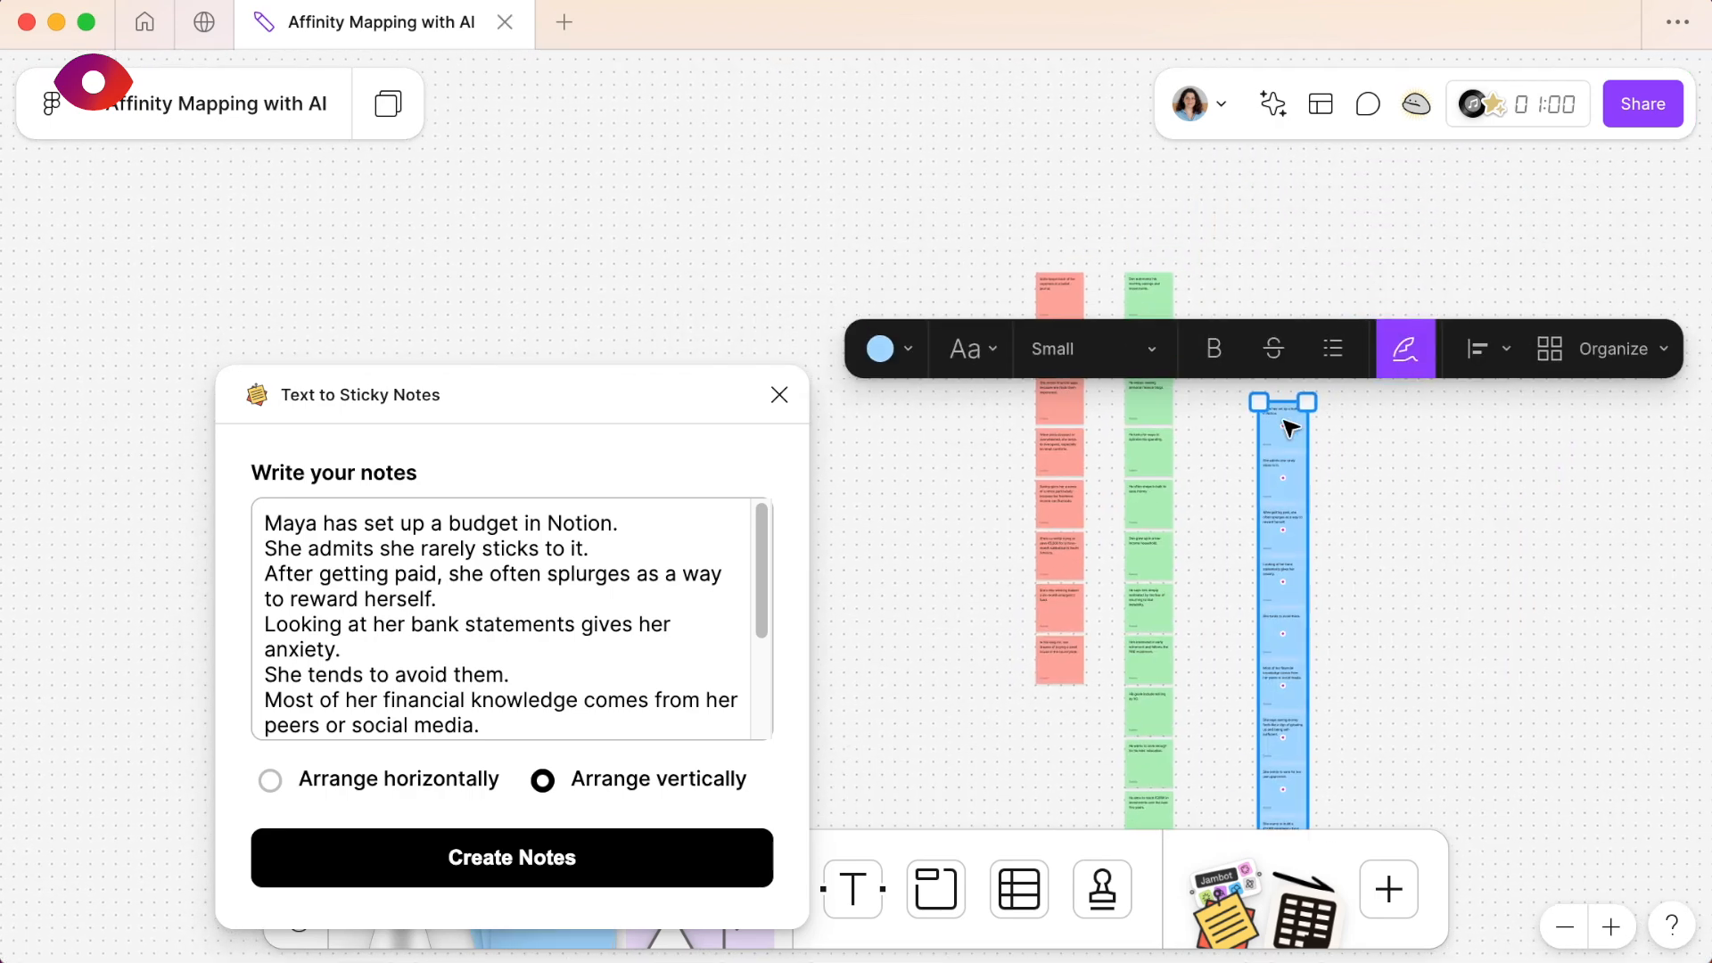
left_click_drag(1284, 432, 1248, 303)
left_click(1391, 494)
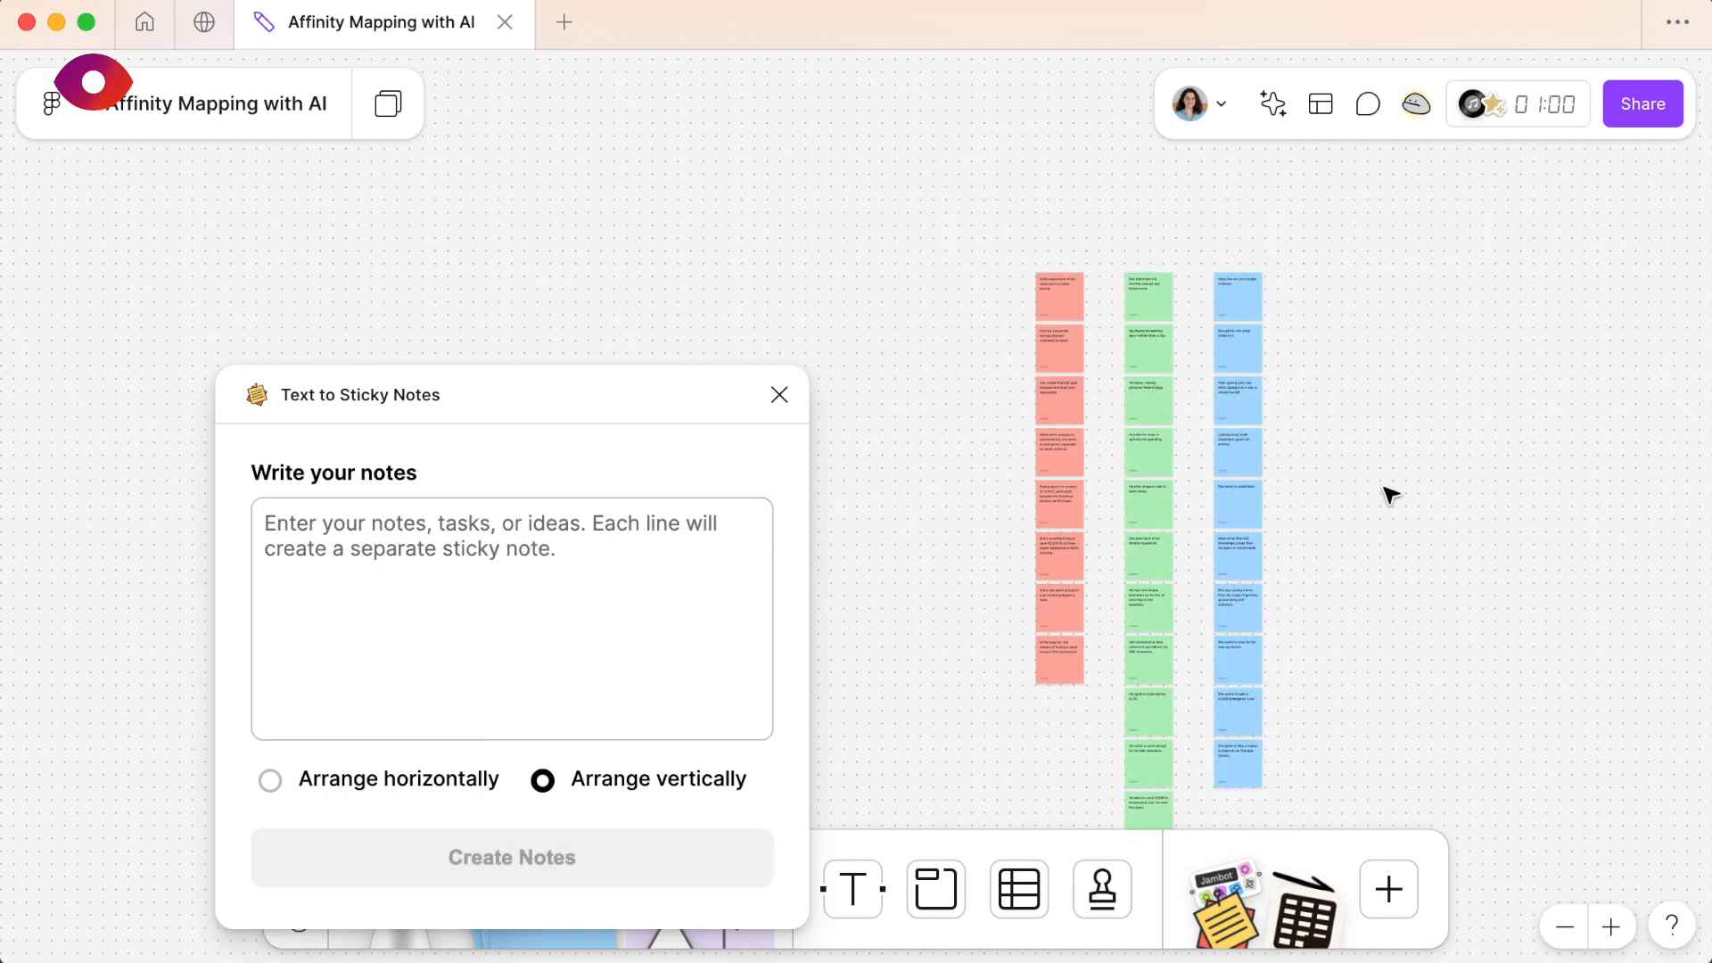
- Close the Text to Sticky Notes plugin
scroll(1391, 495, "down", 2)
scroll(1391, 495, "right", 2)
scroll(1391, 495, "up", 1)
scroll(1391, 495, "left", 1)
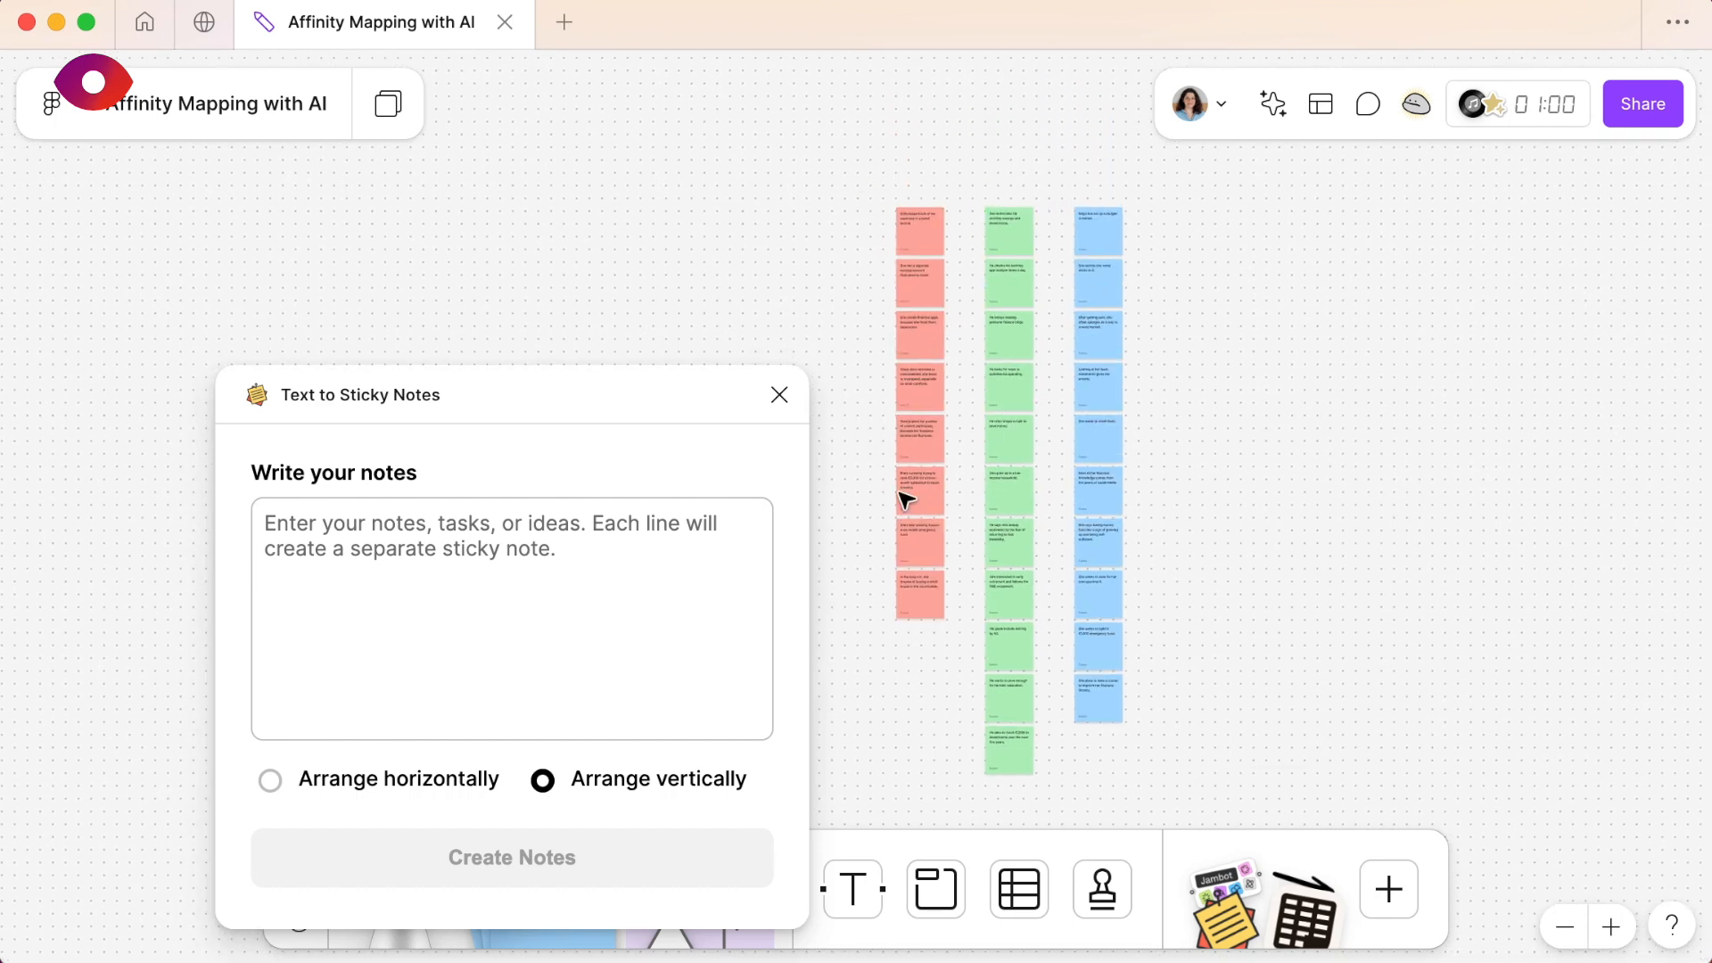
left_click(781, 394)
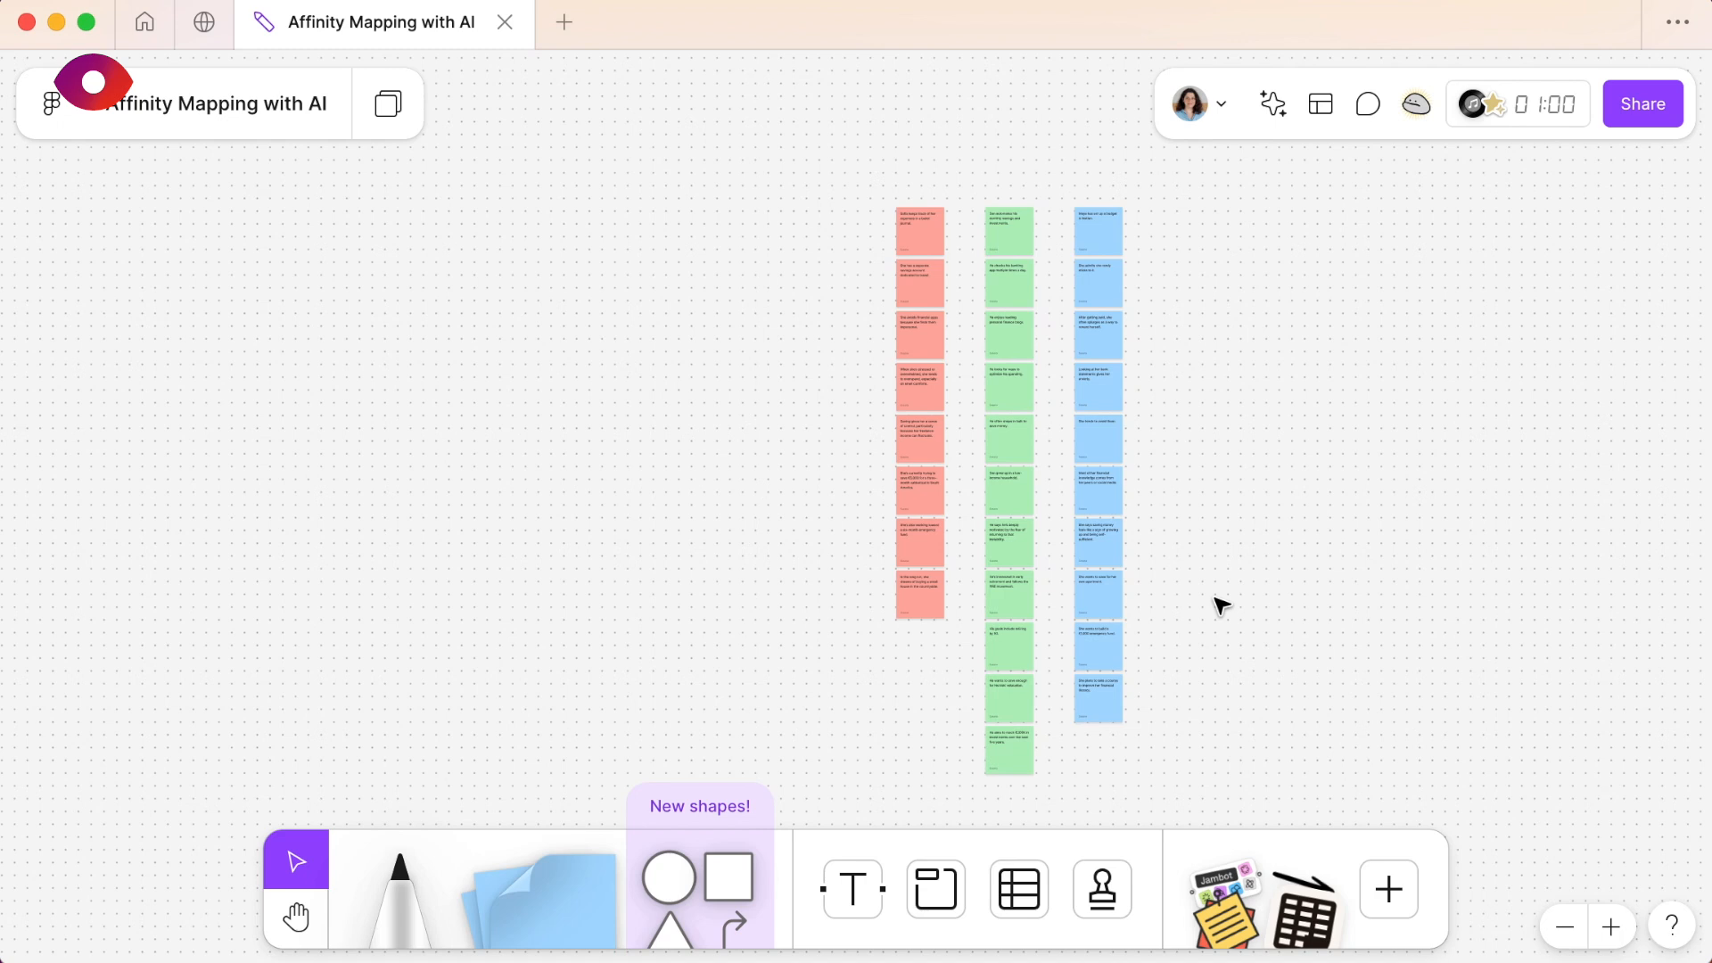
- Select all the red, green and blue sticky notes and sort them by topic with AI
scroll(1222, 607, "right", 5)
scroll(1221, 606, "right", 3)
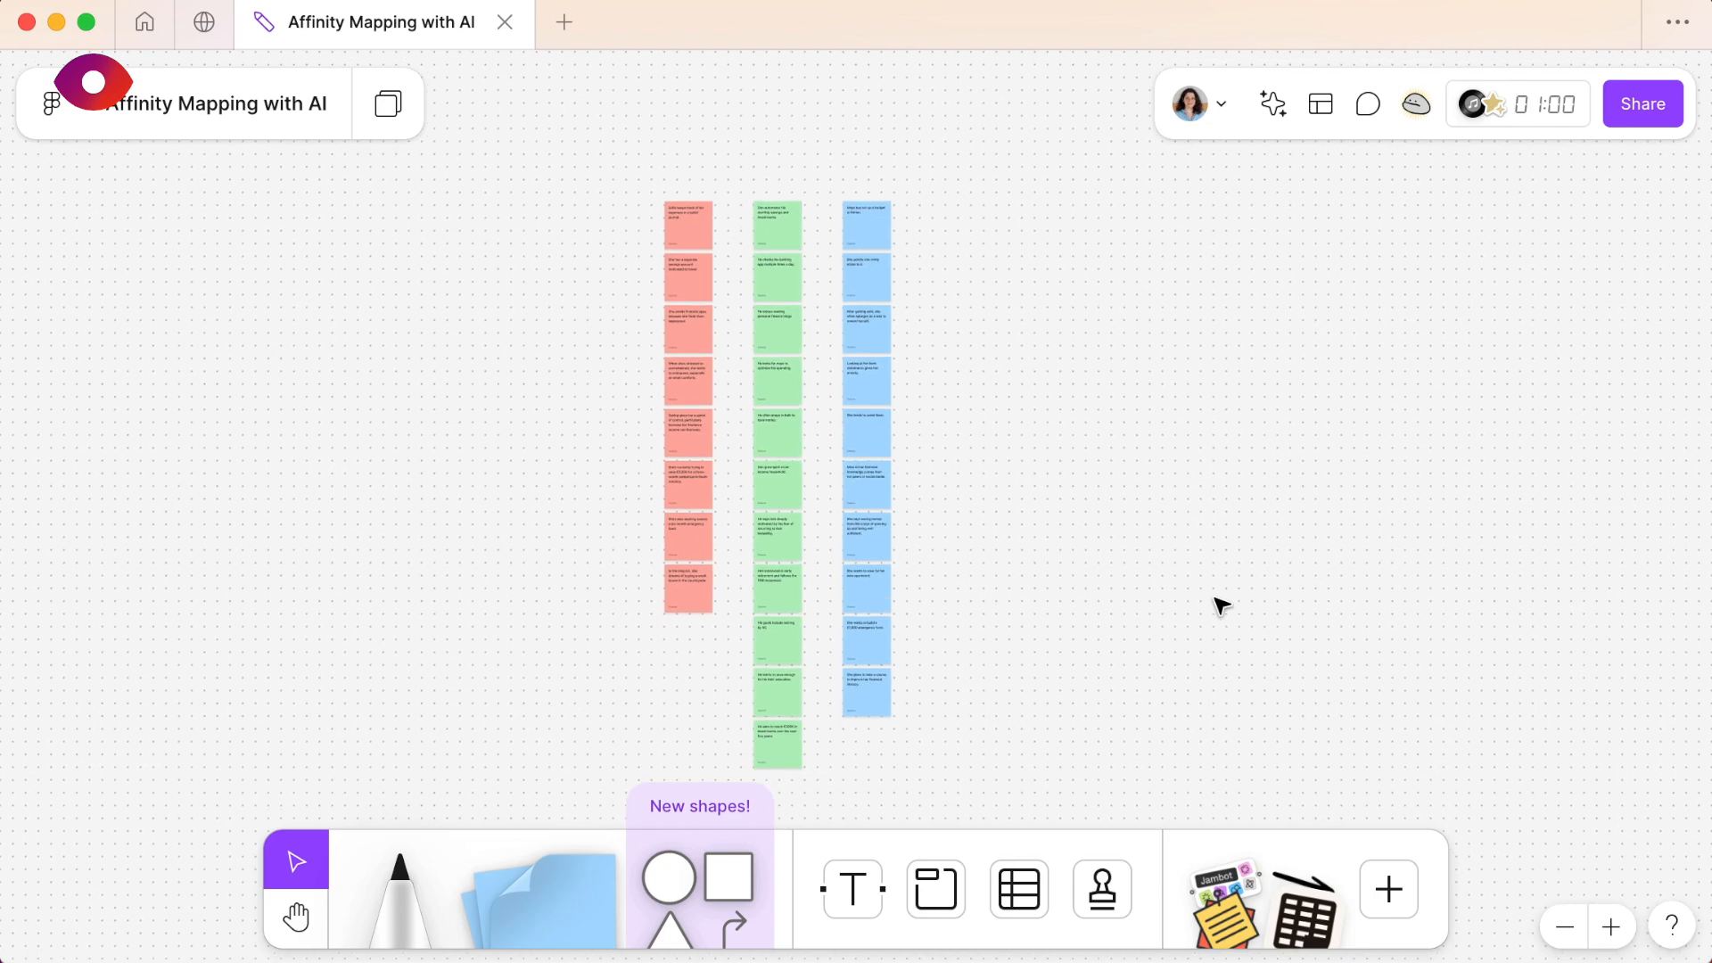
left_click_drag(1040, 177, 587, 758)
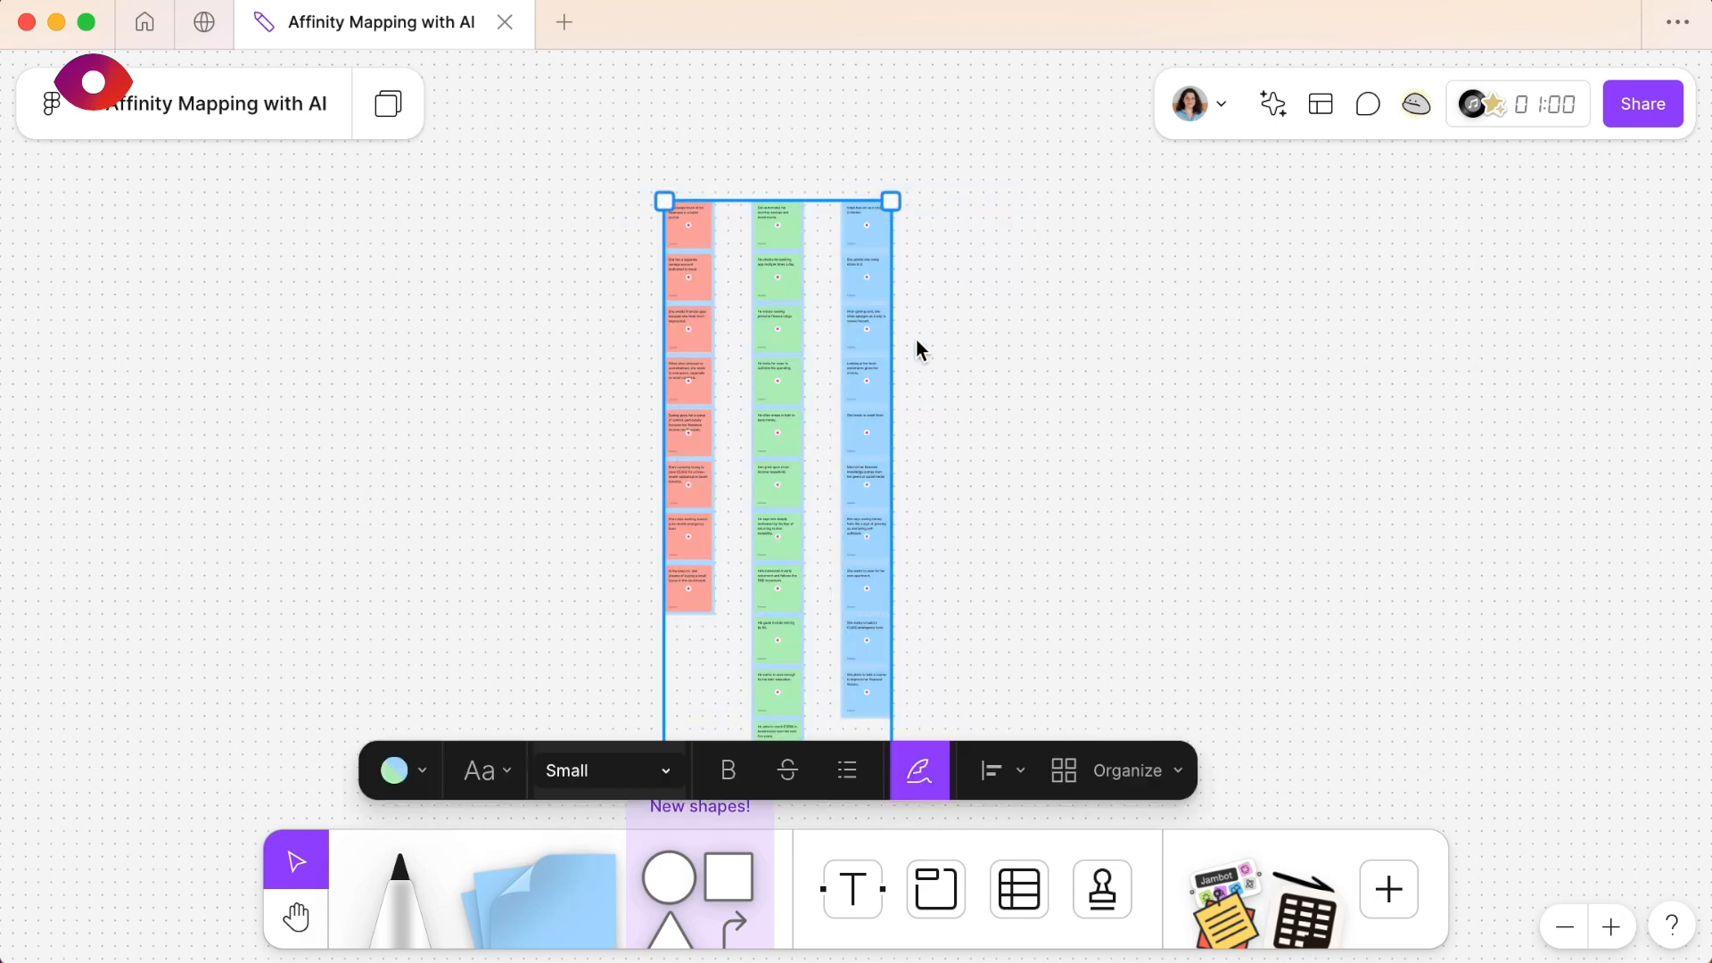
left_click(1179, 772)
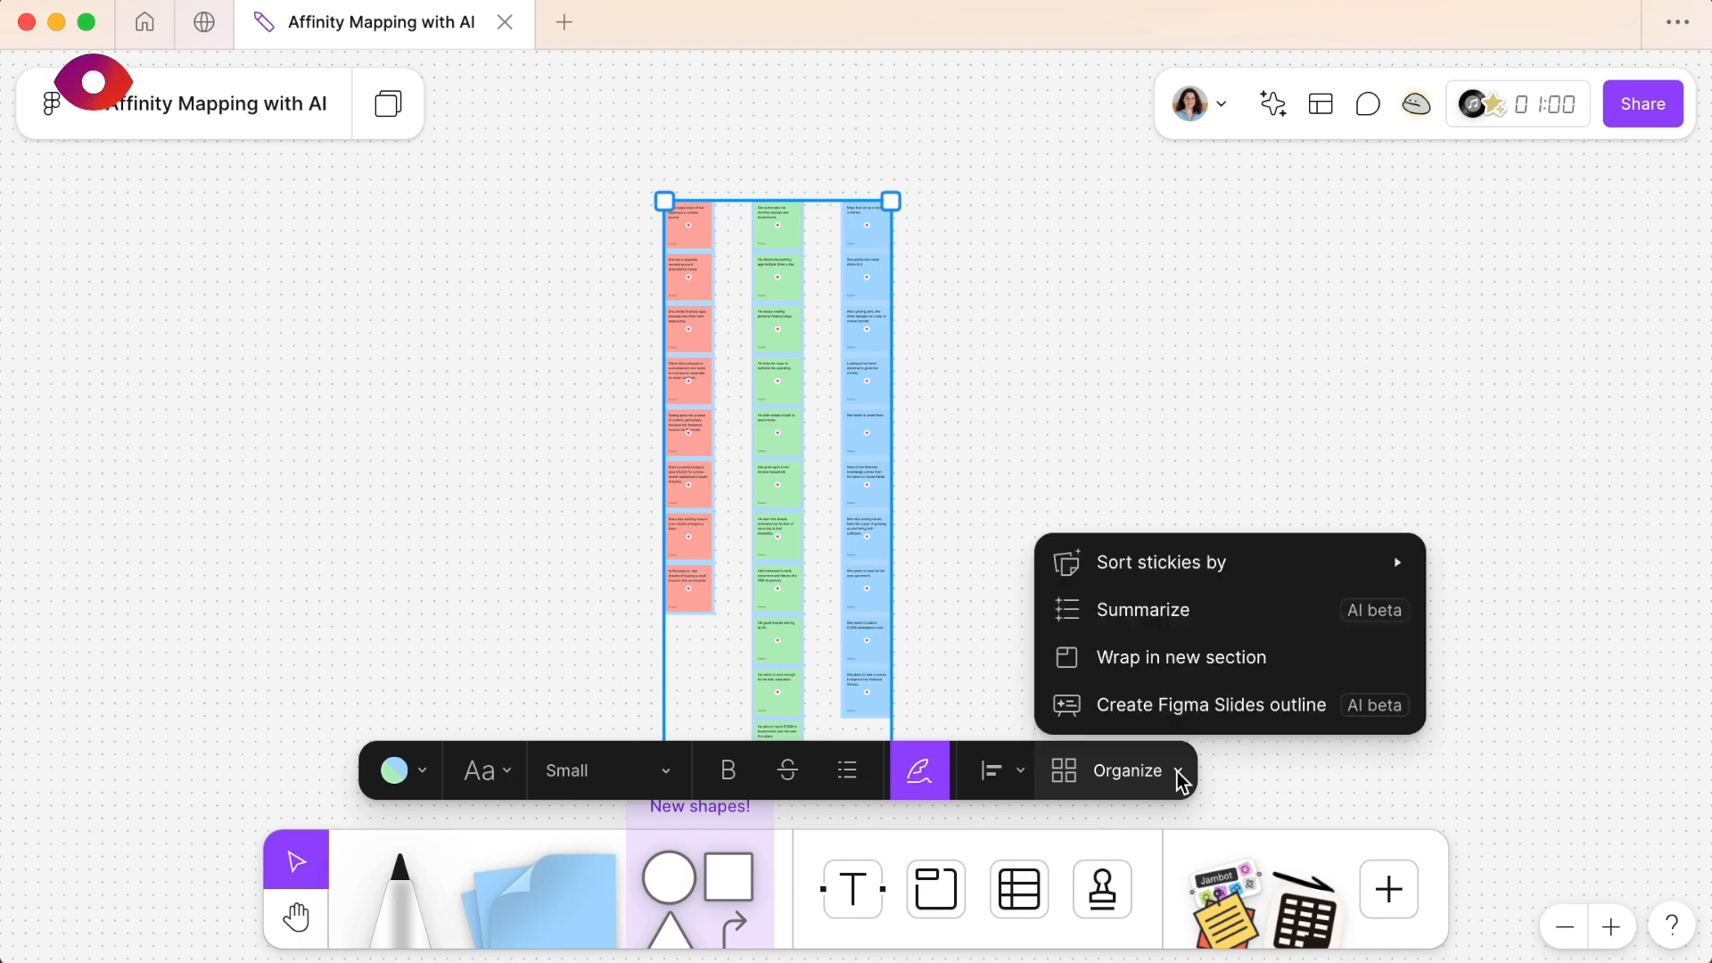
mouse_move(1235, 569)
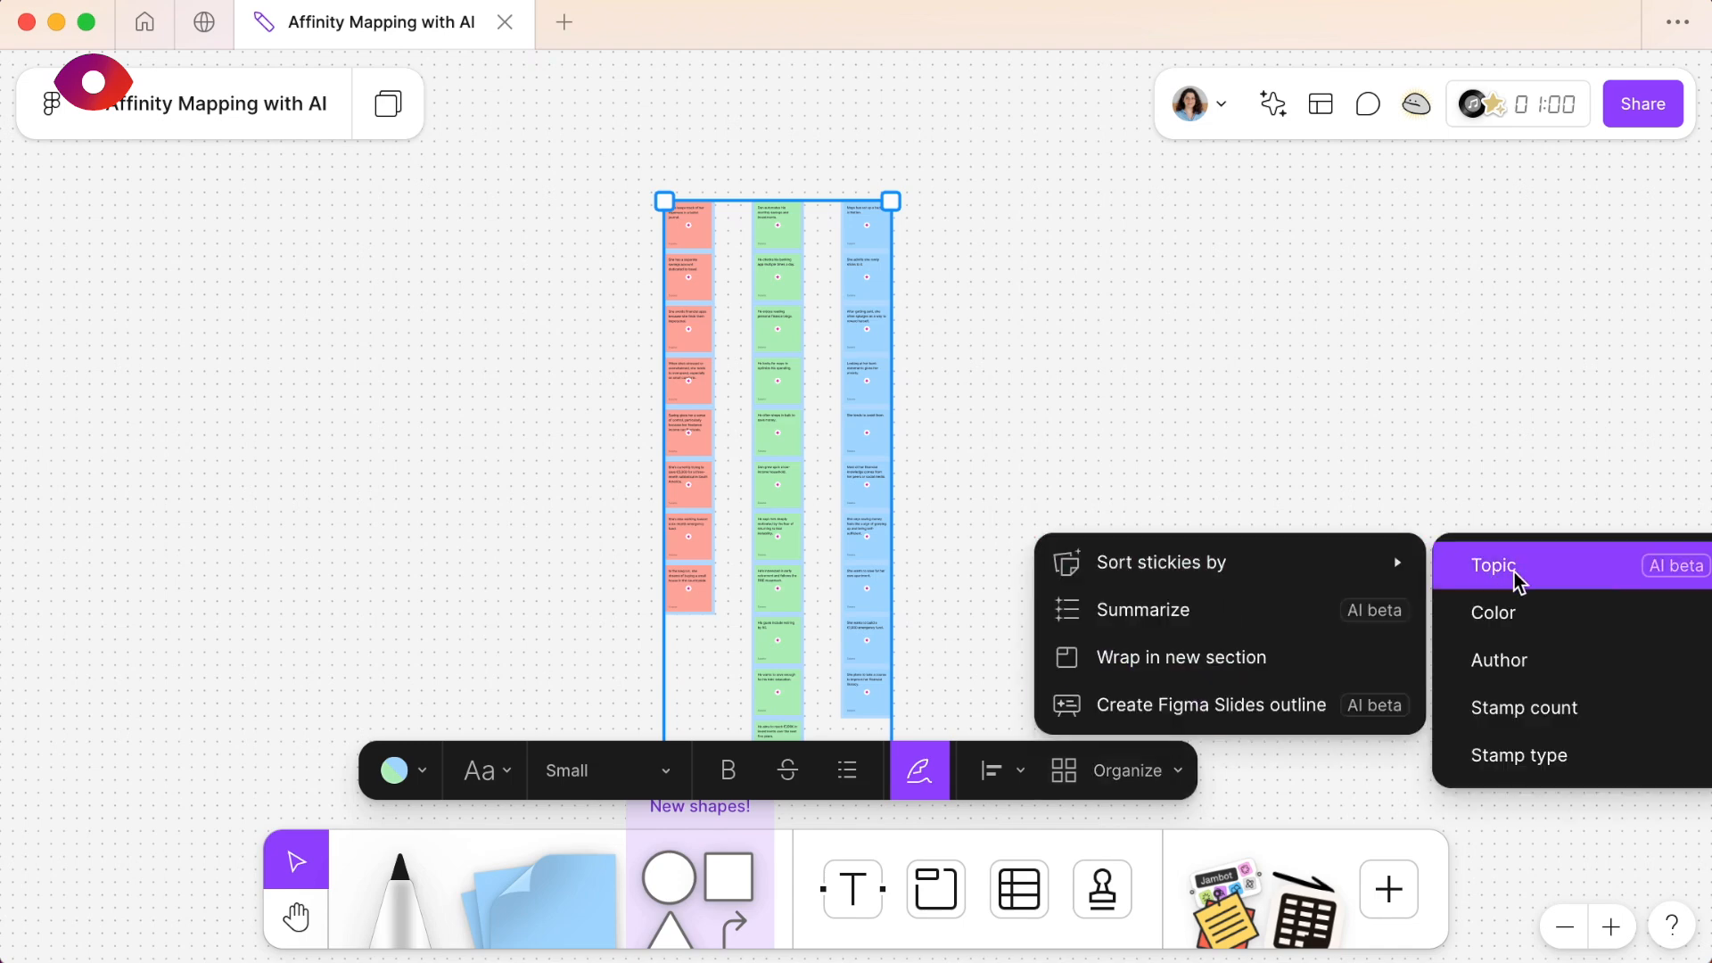
scroll(1520, 582, "right", 2)
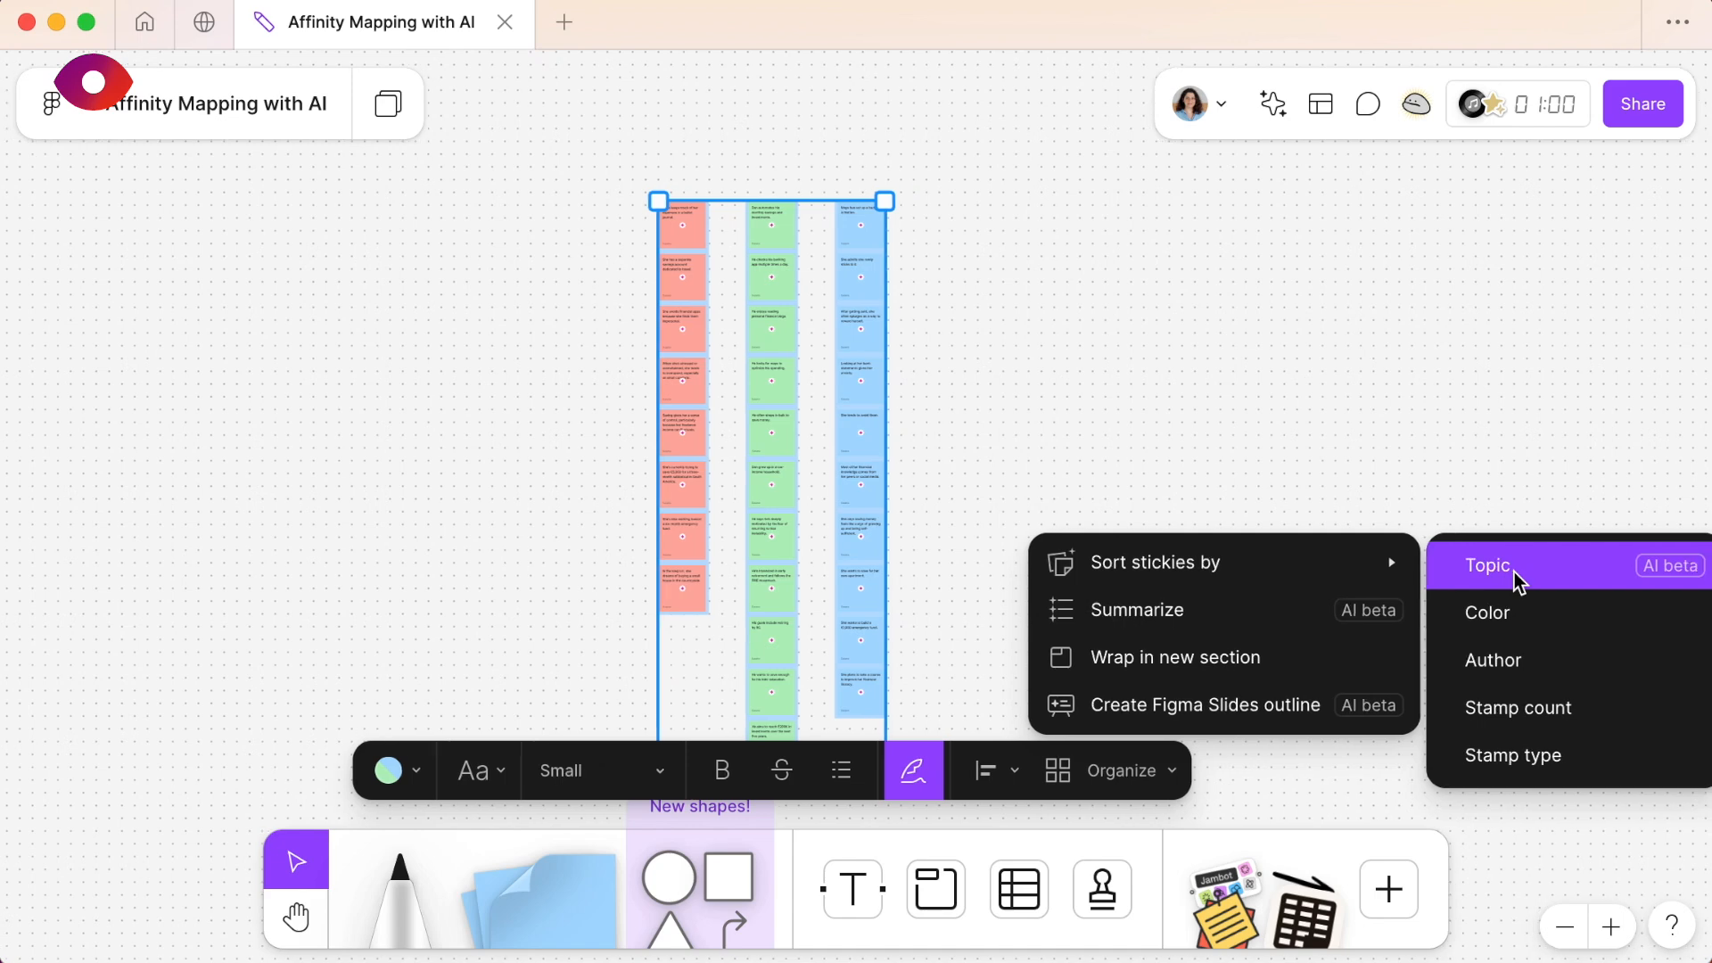
scroll(1520, 582, "down", 1)
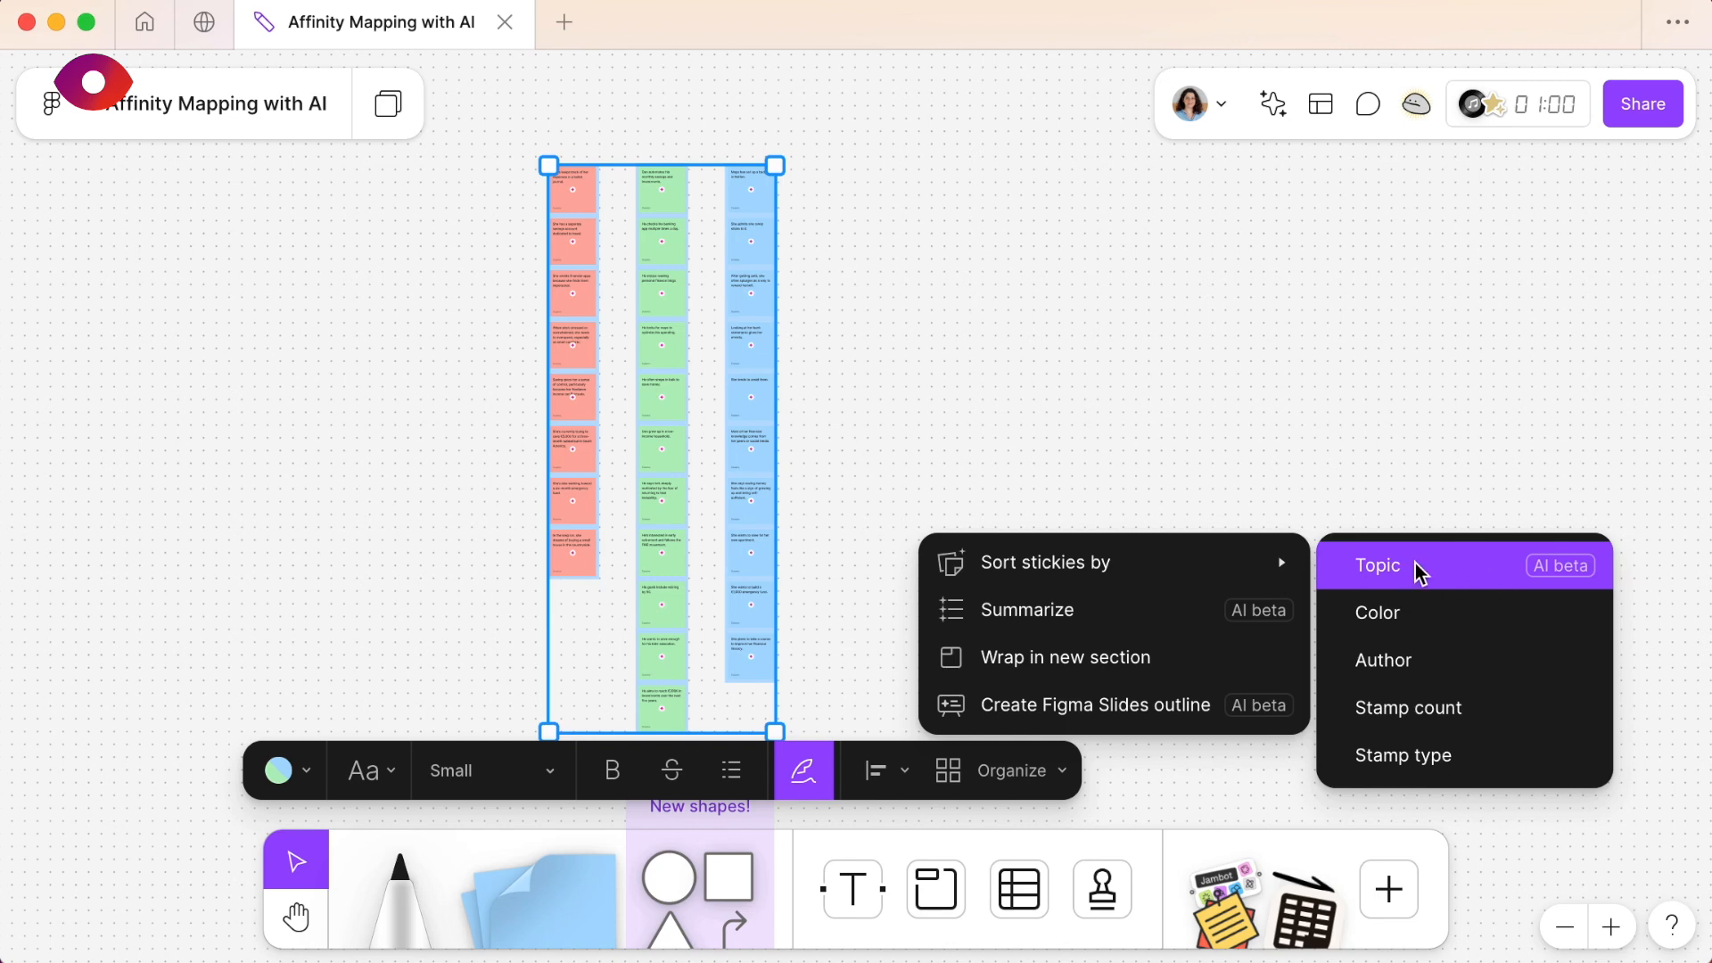
left_click(1389, 566)
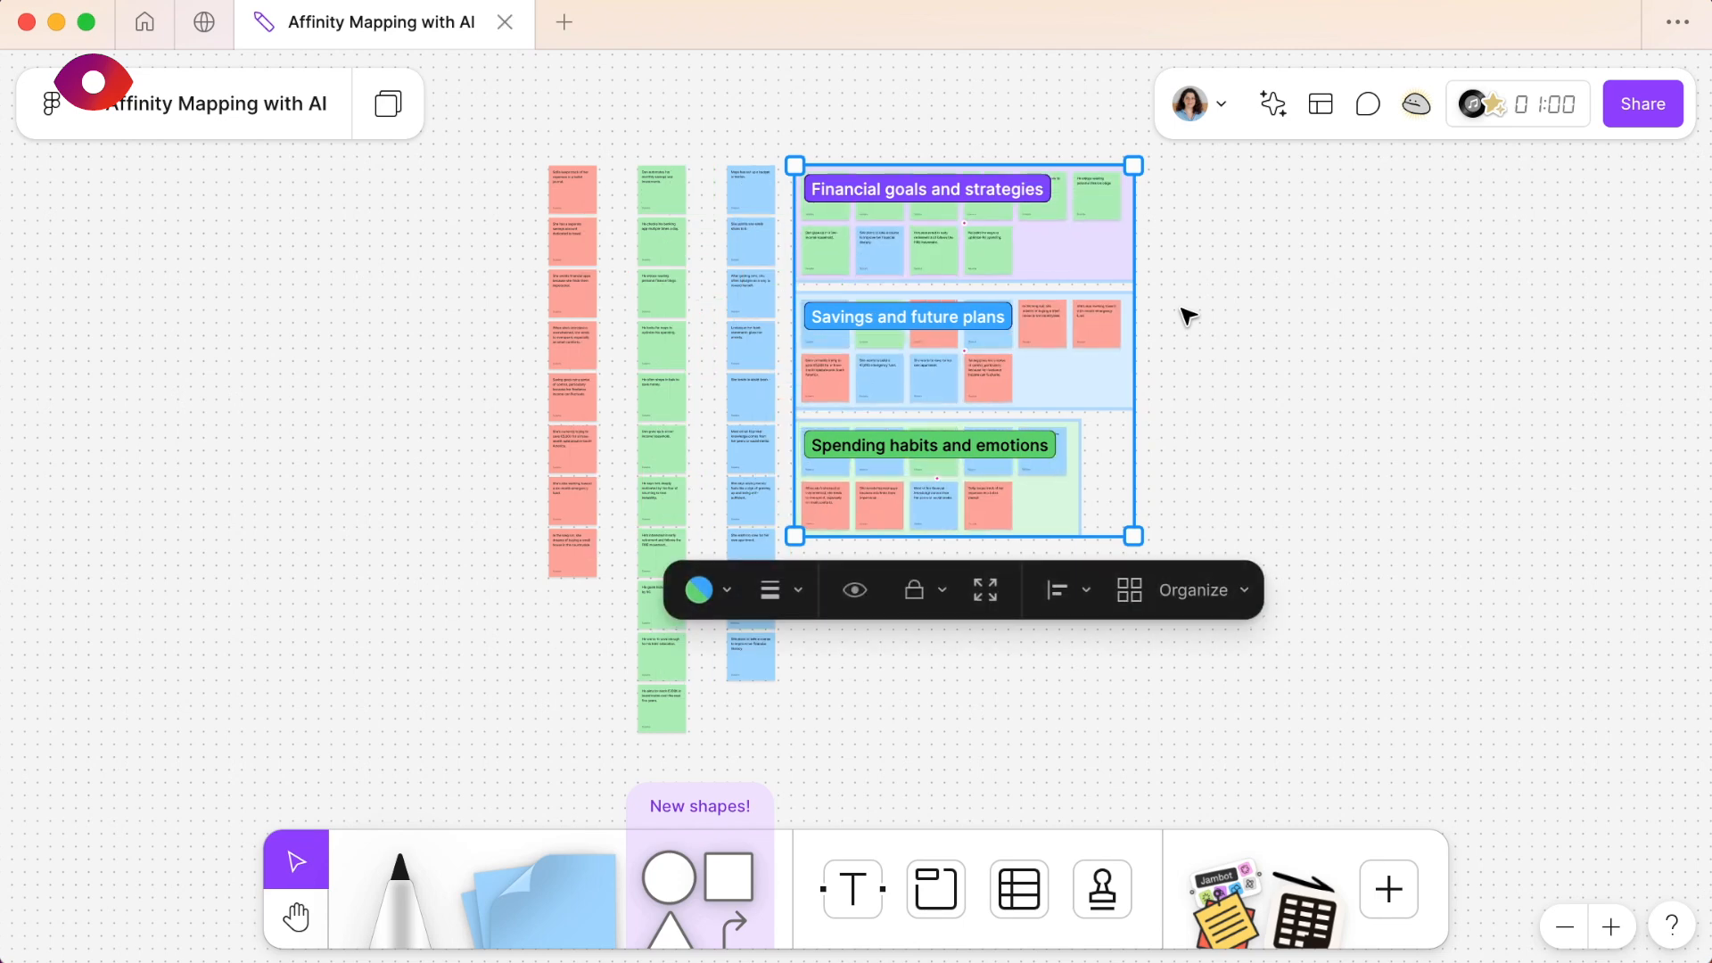
- Examine the AI-generated topic sections up close, focusing on the notes grouped under Financial goals and strategies
scroll(1182, 310, "up", 2)
scroll(1181, 309, "left", 1)
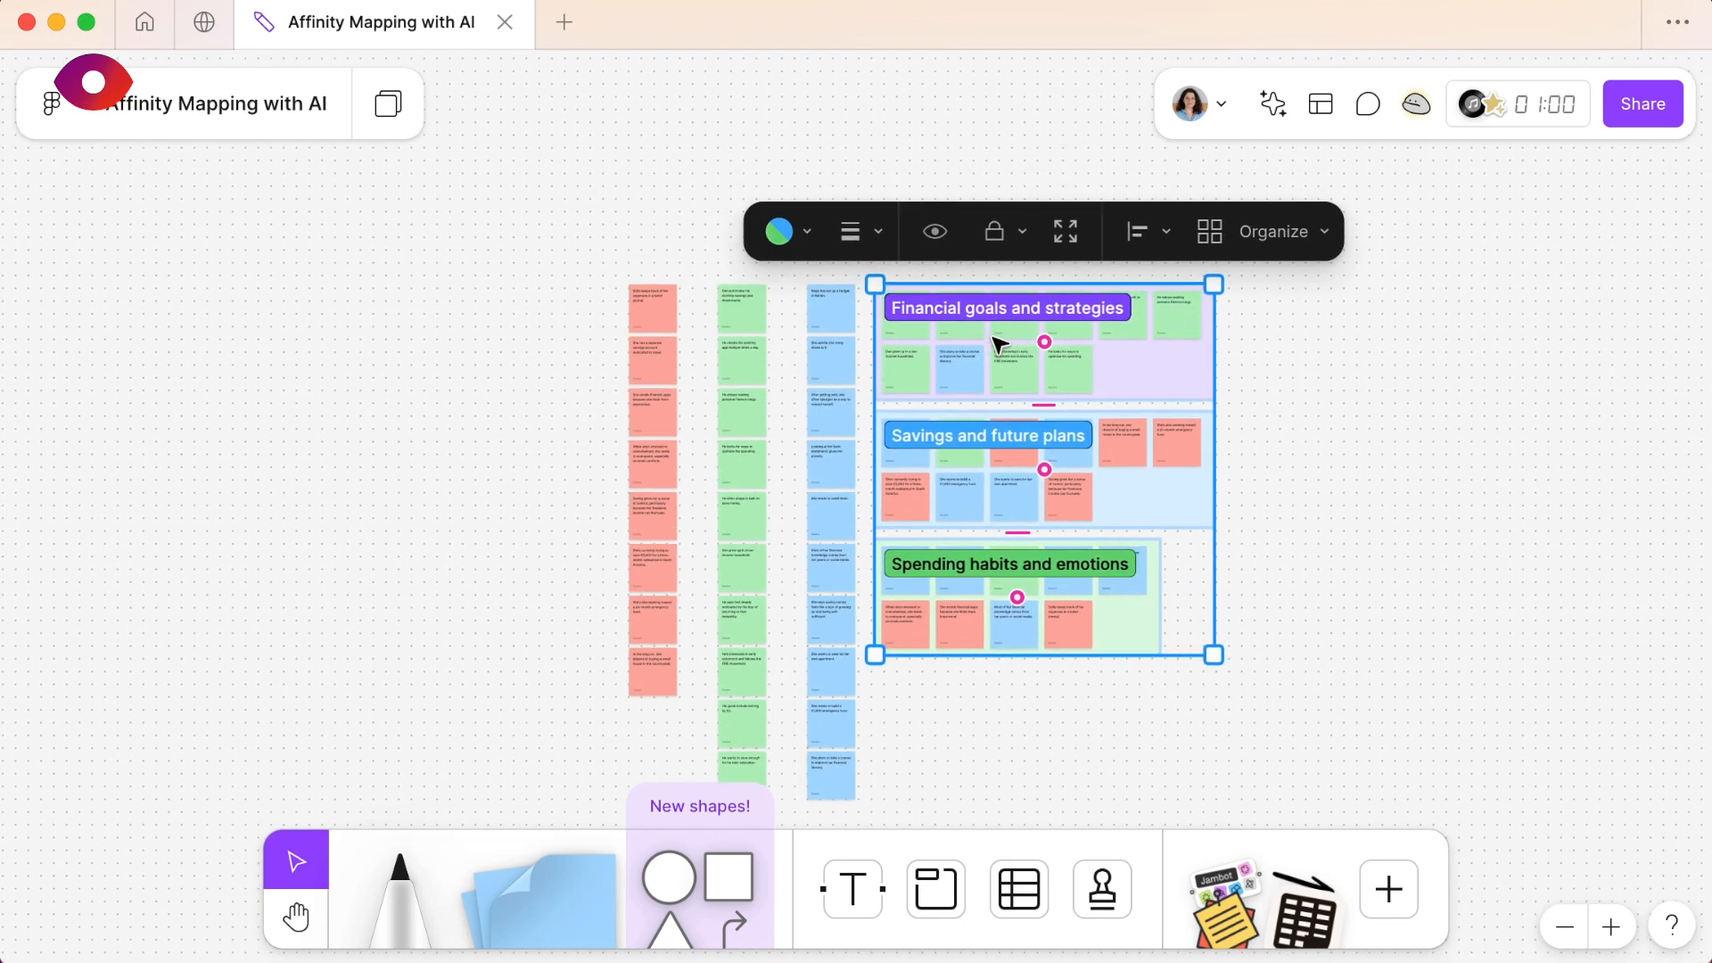
scroll(999, 343, "up", 5)
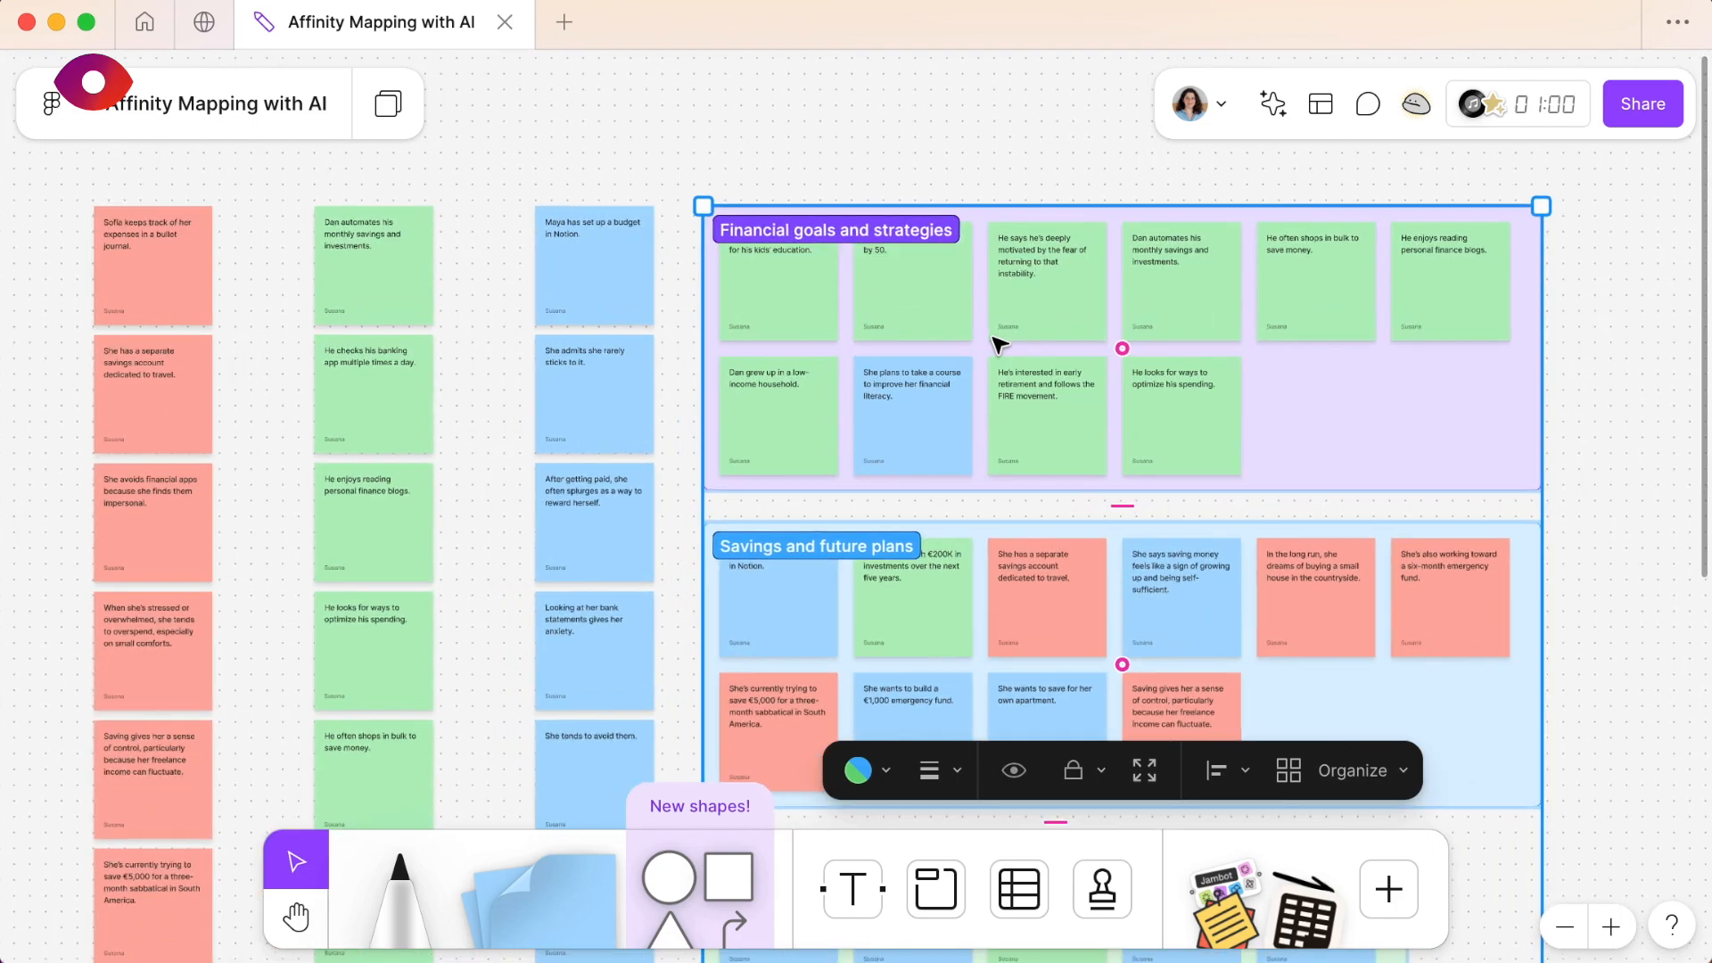
scroll(998, 343, "up", 5)
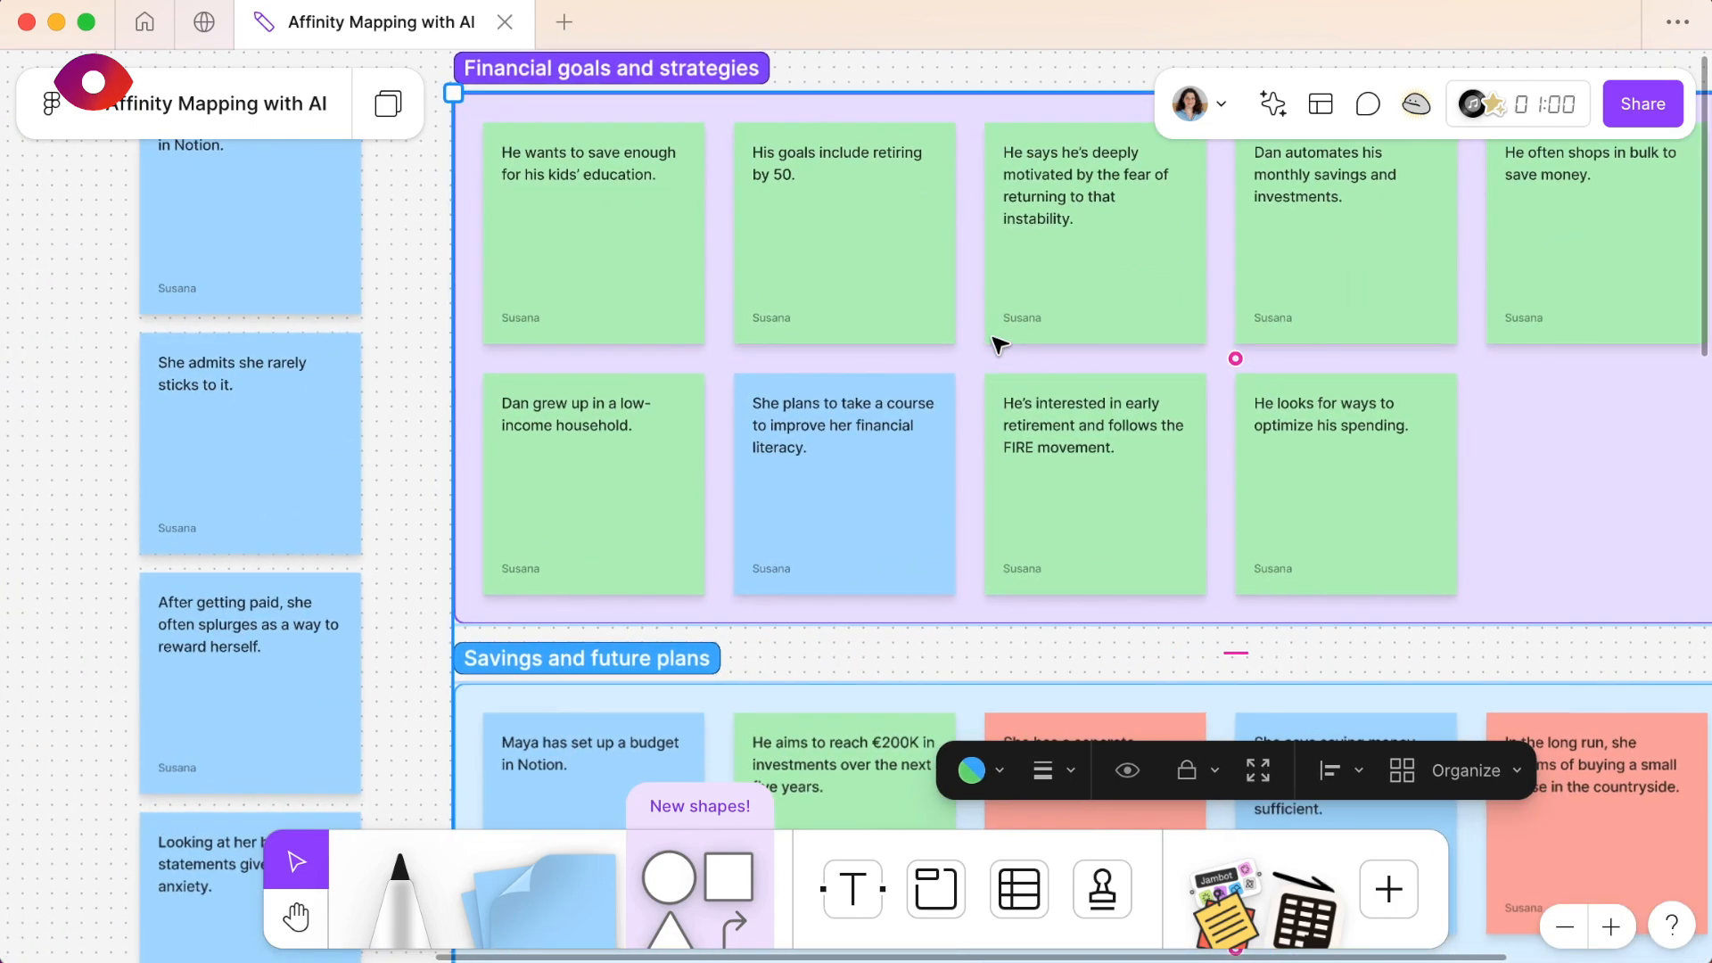
scroll(999, 344, "up", 2)
scroll(998, 343, "up", 1)
scroll(999, 343, "right", 1)
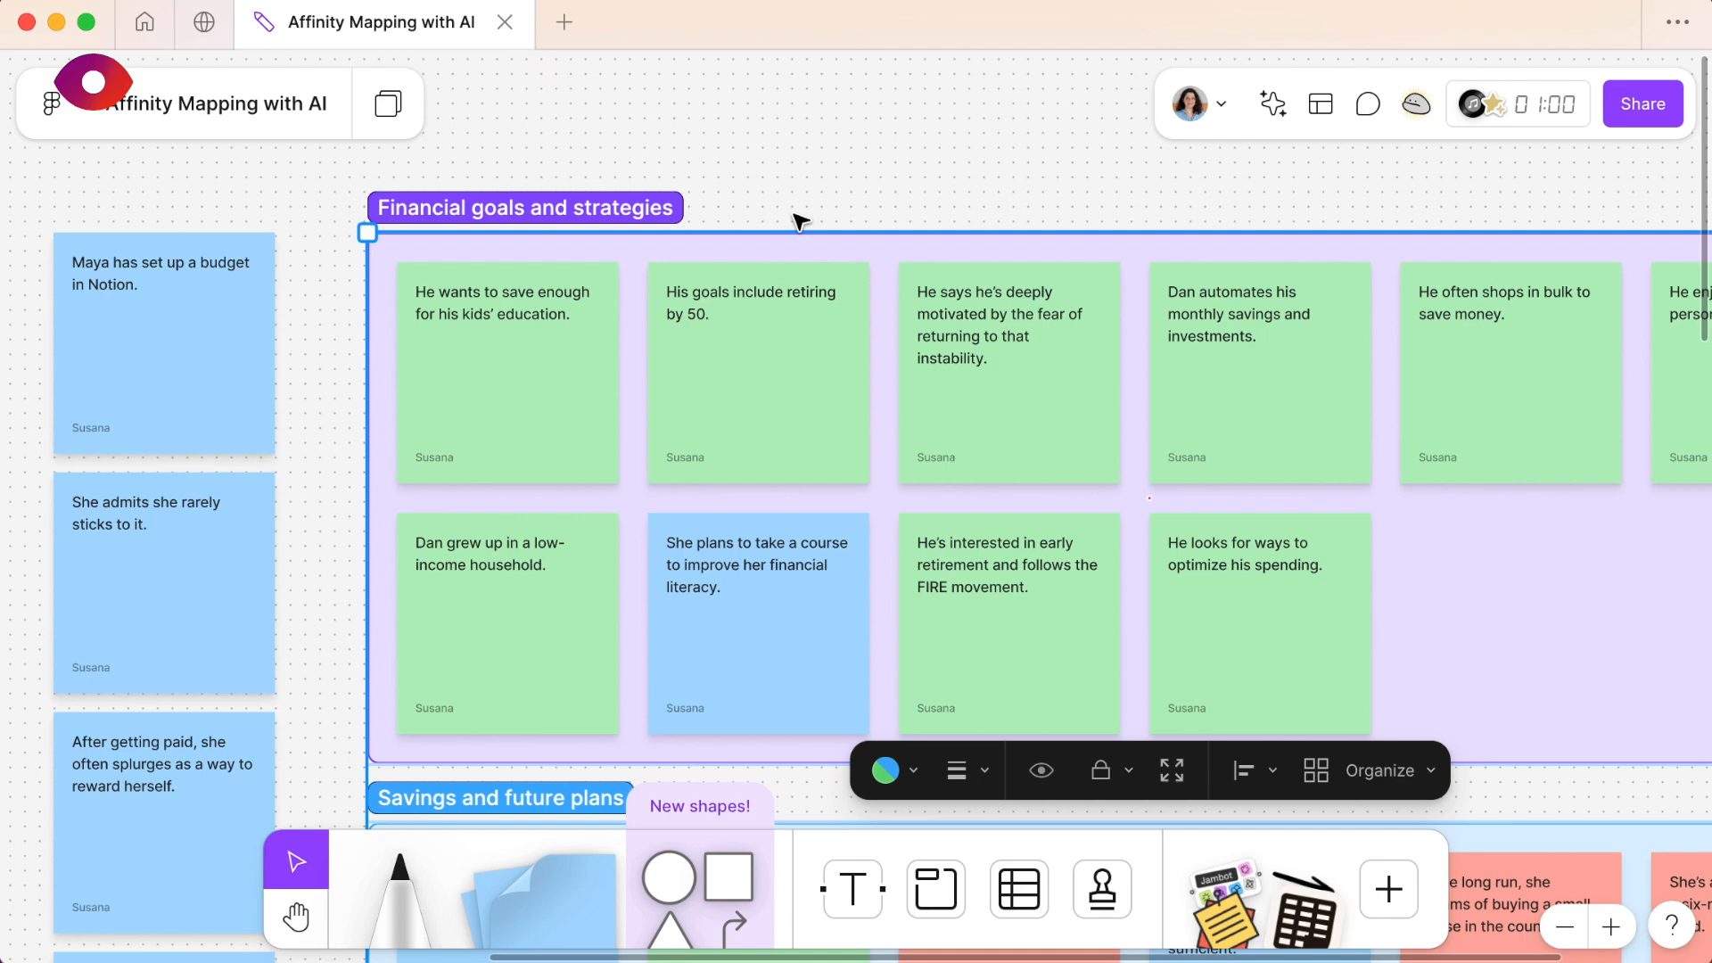
scroll(800, 220, "down", 1)
scroll(800, 220, "left", 1)
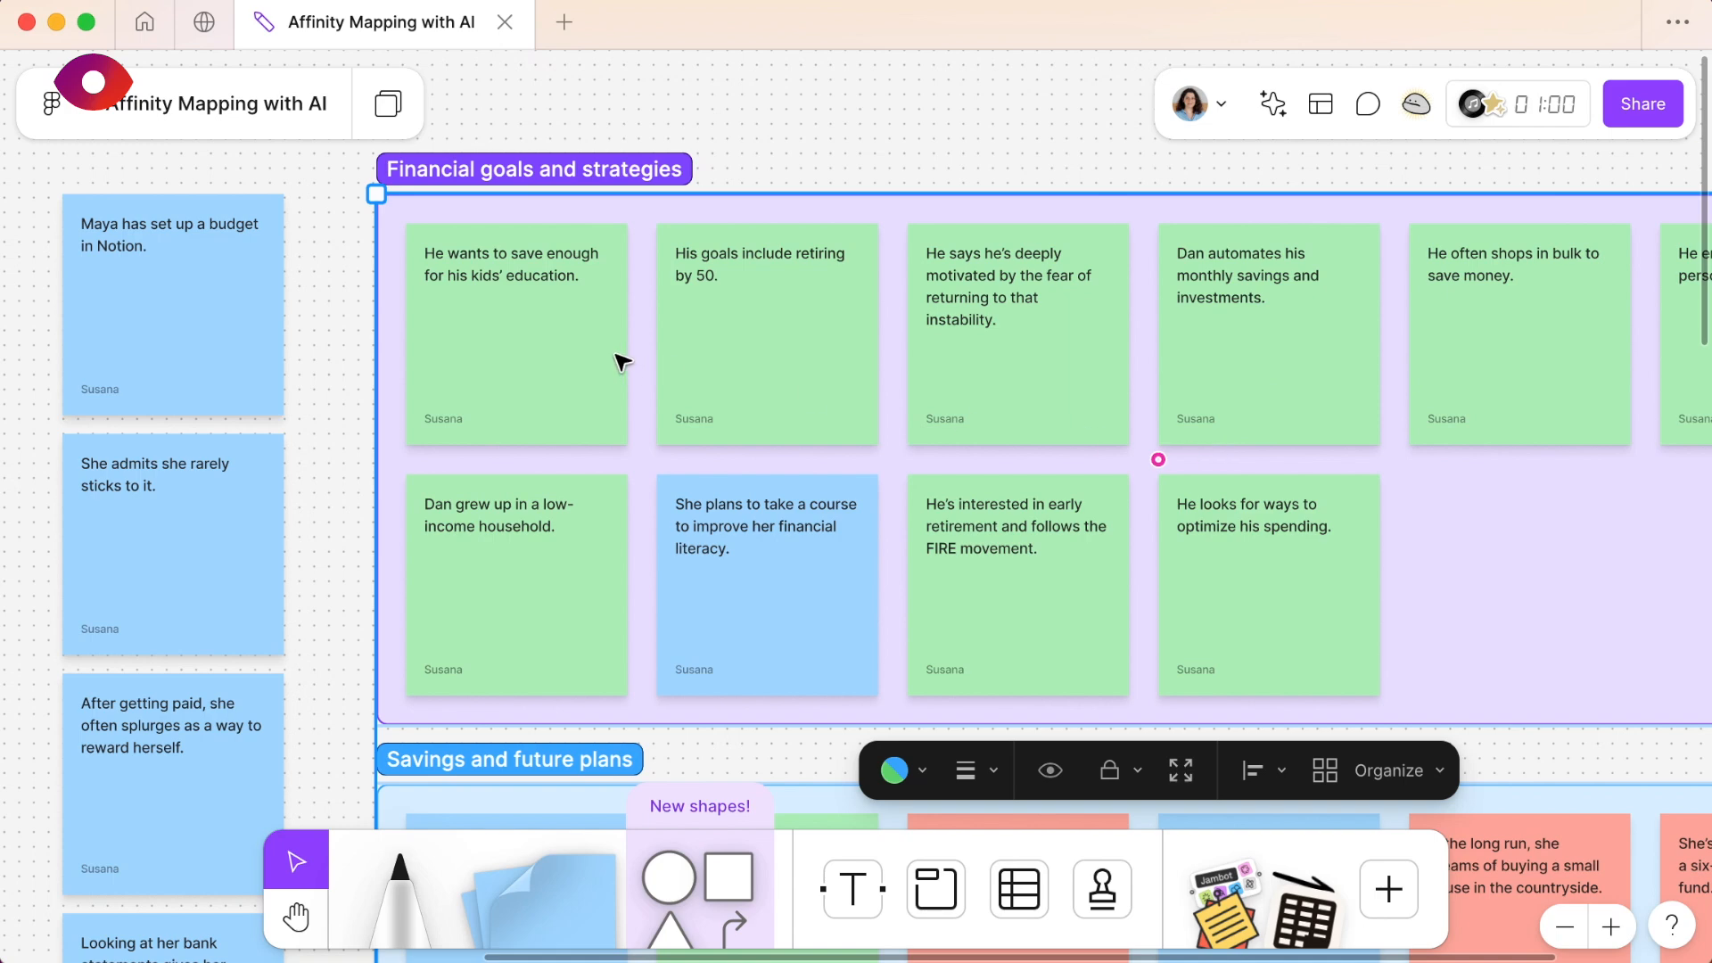
scroll(622, 361, "down", 1)
scroll(622, 361, "right", 2)
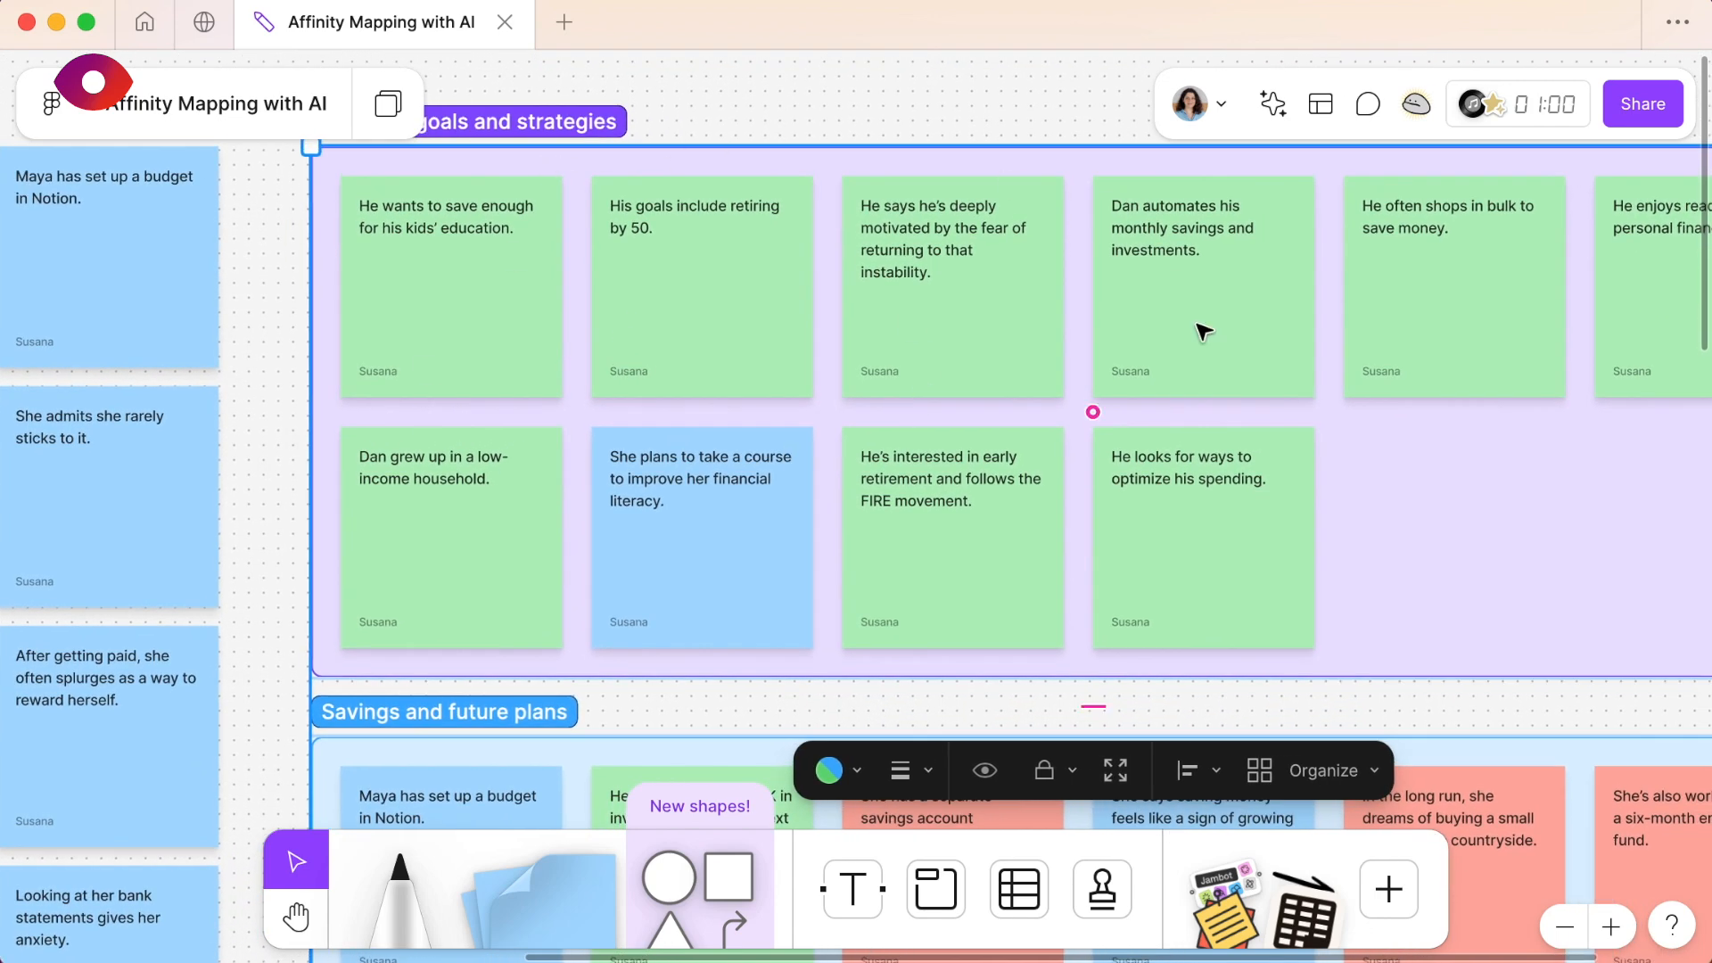
- Go through individual notes in the Financial goals and strategies section to check whether they fit the topic
left_click(472, 266)
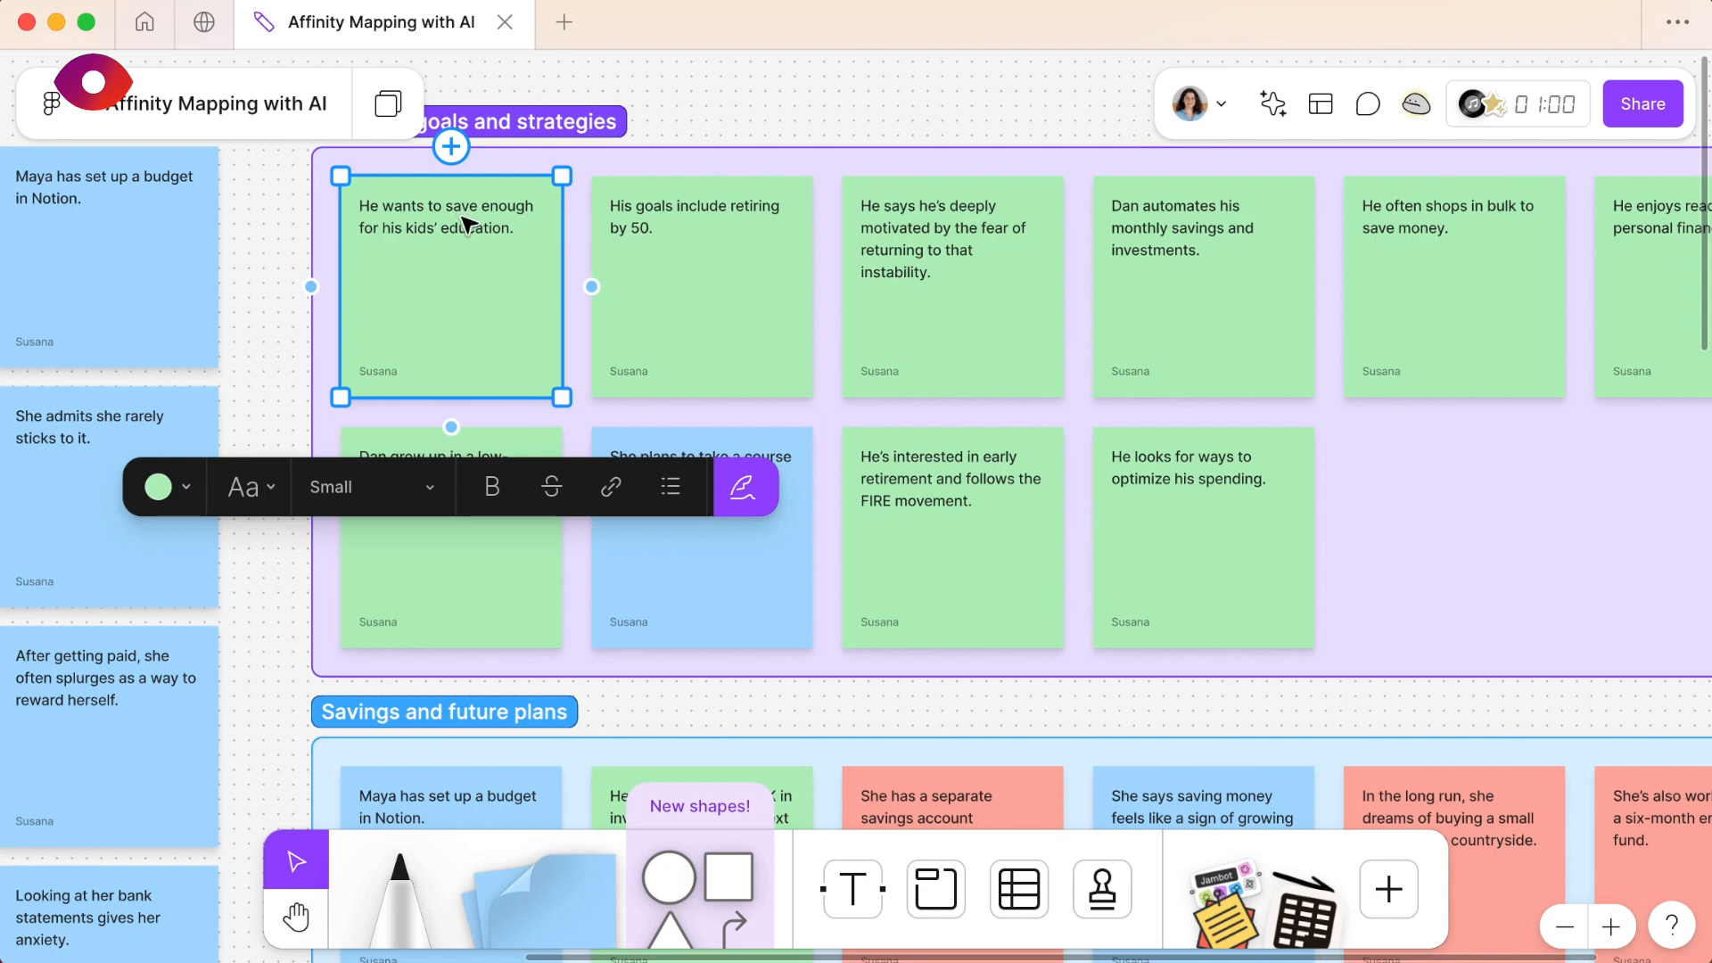
left_click(734, 268)
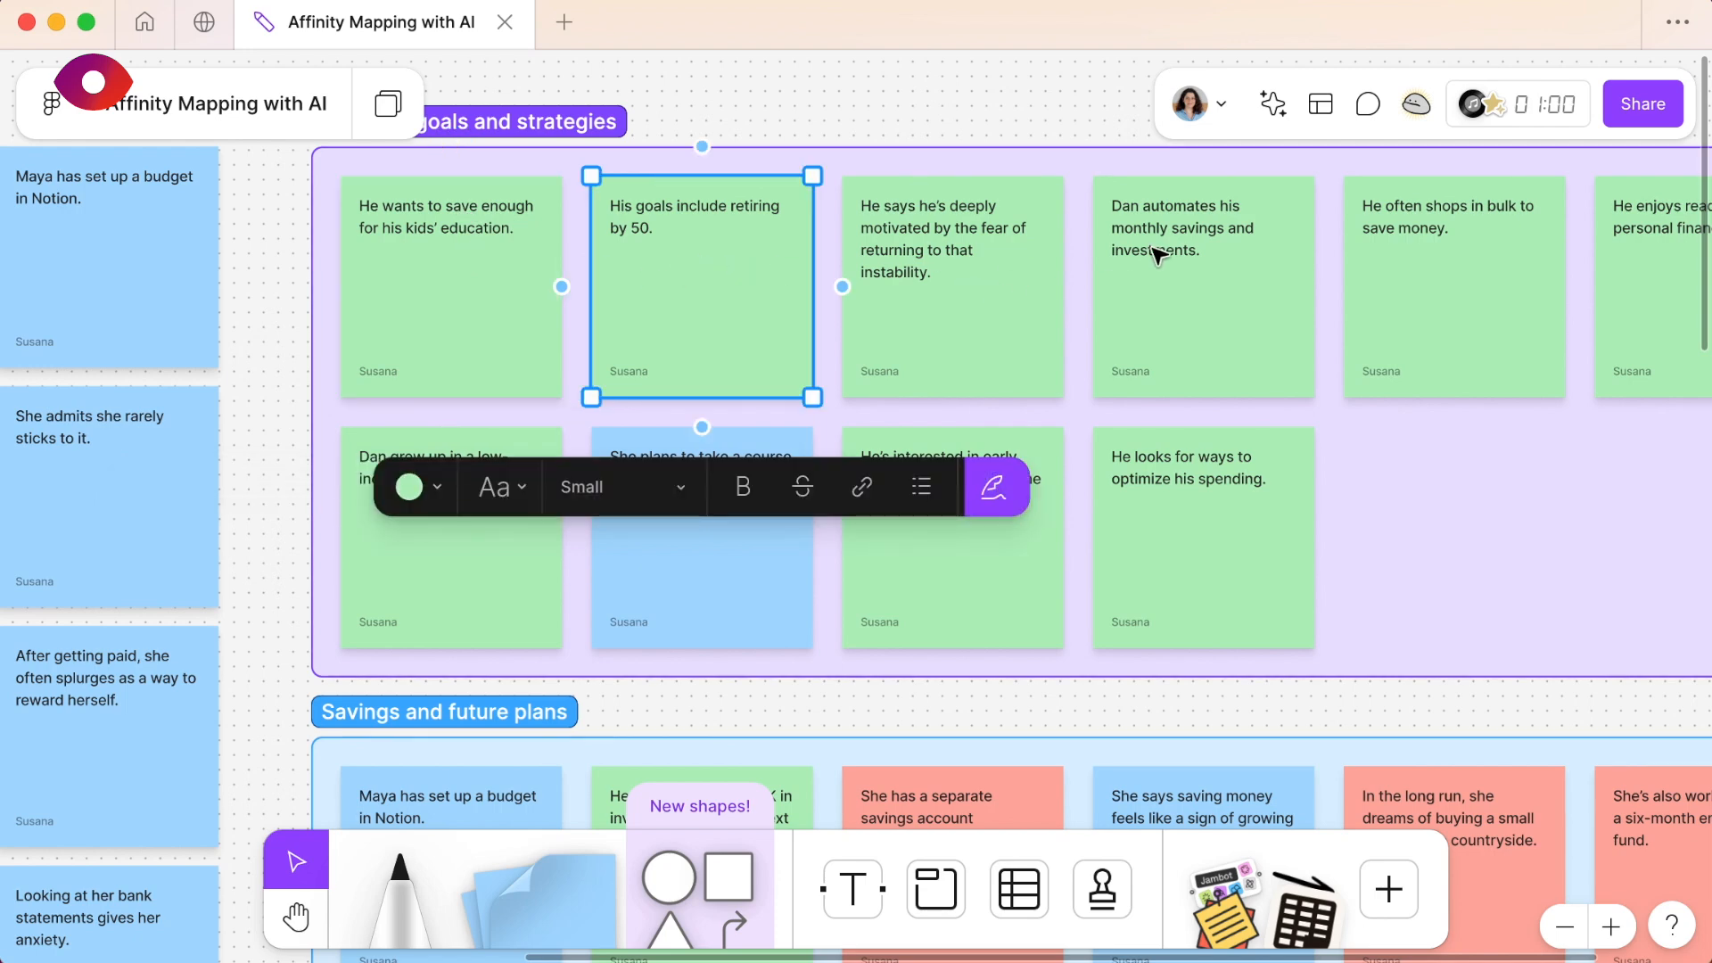
scroll(1159, 254, "right", 5)
left_click(1289, 249)
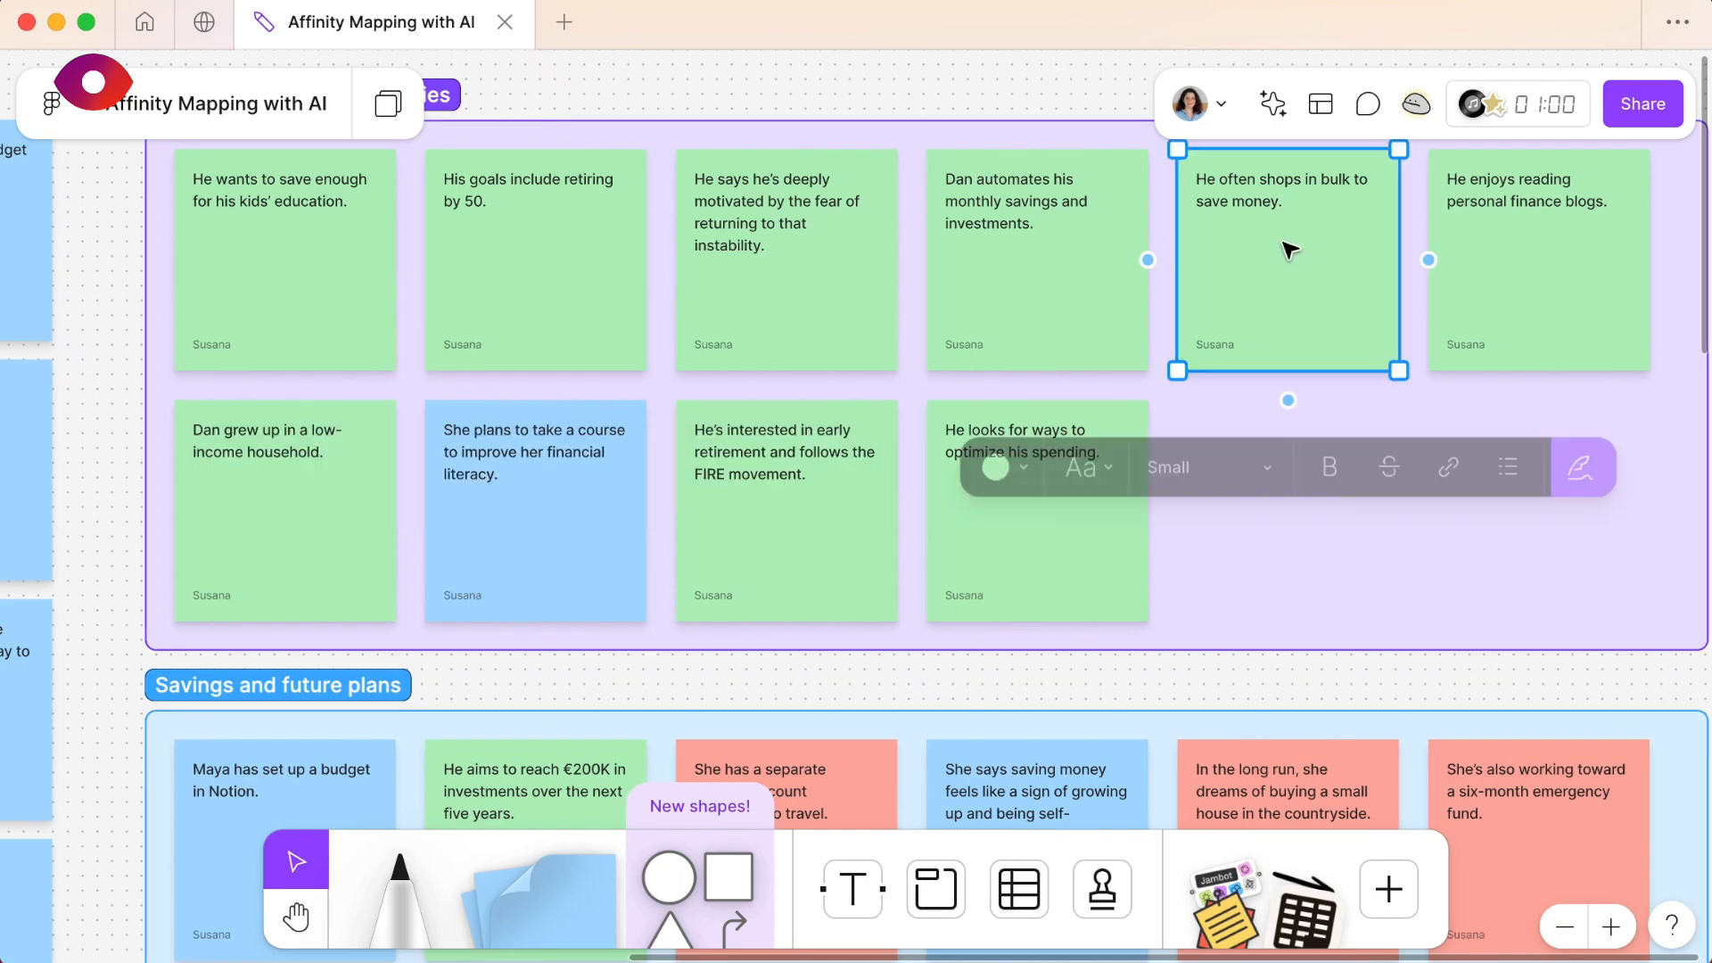
left_click(1574, 264)
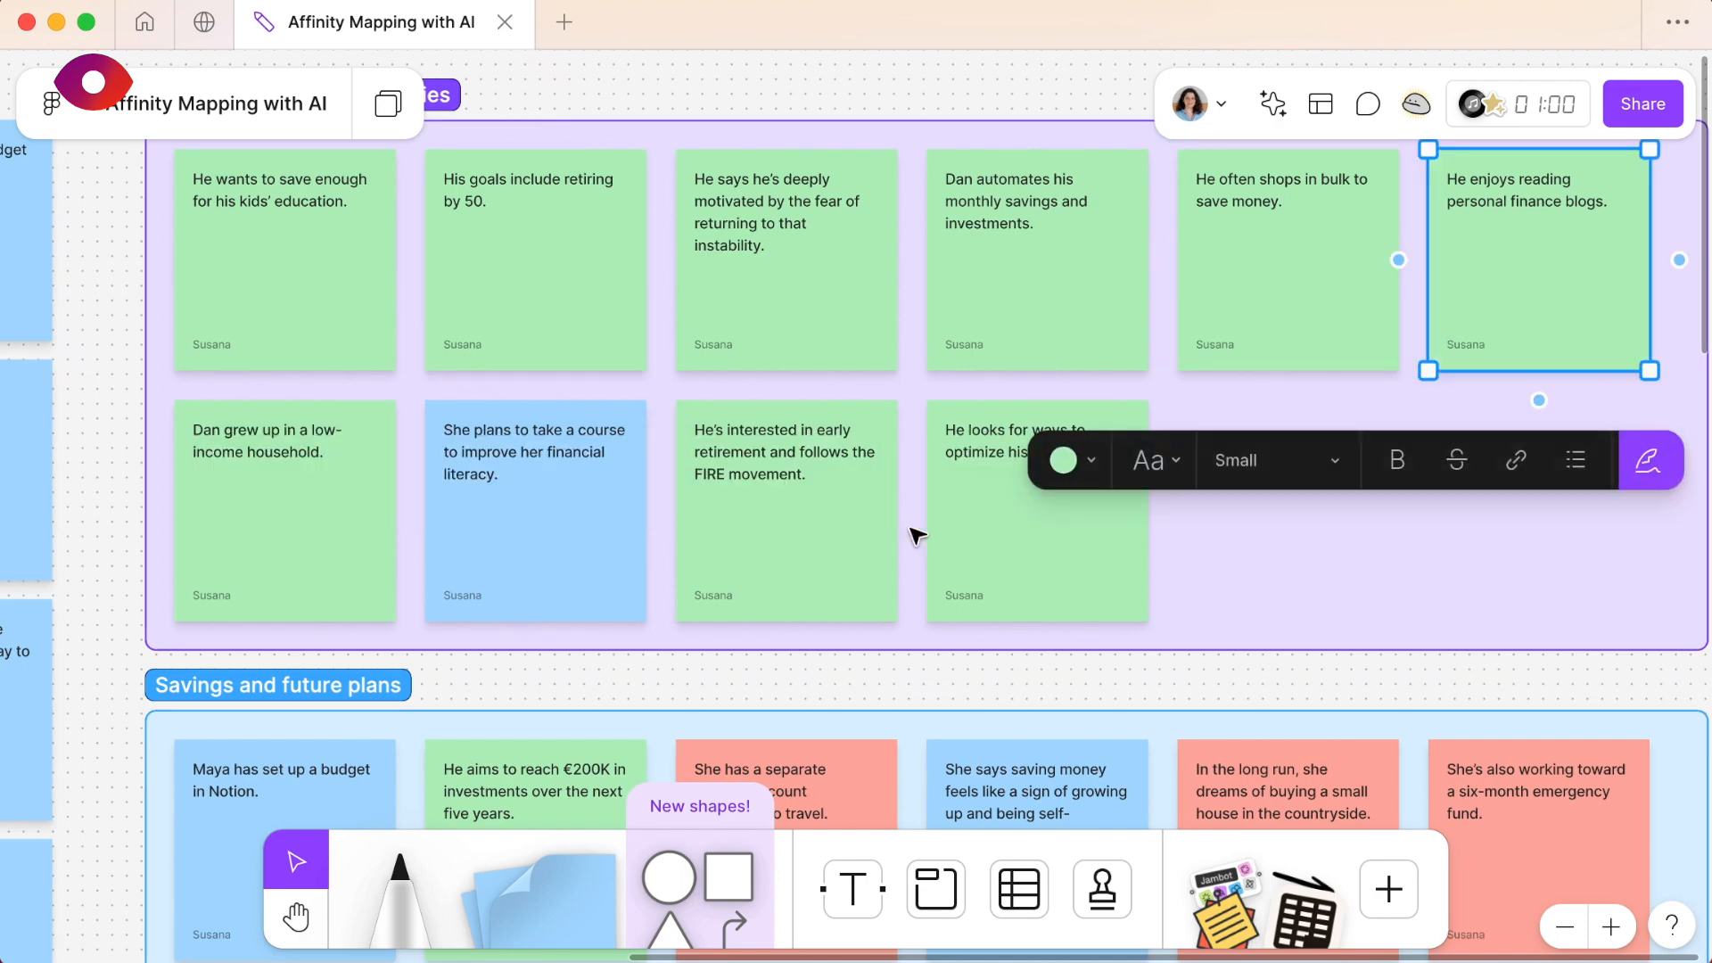
left_click(287, 544)
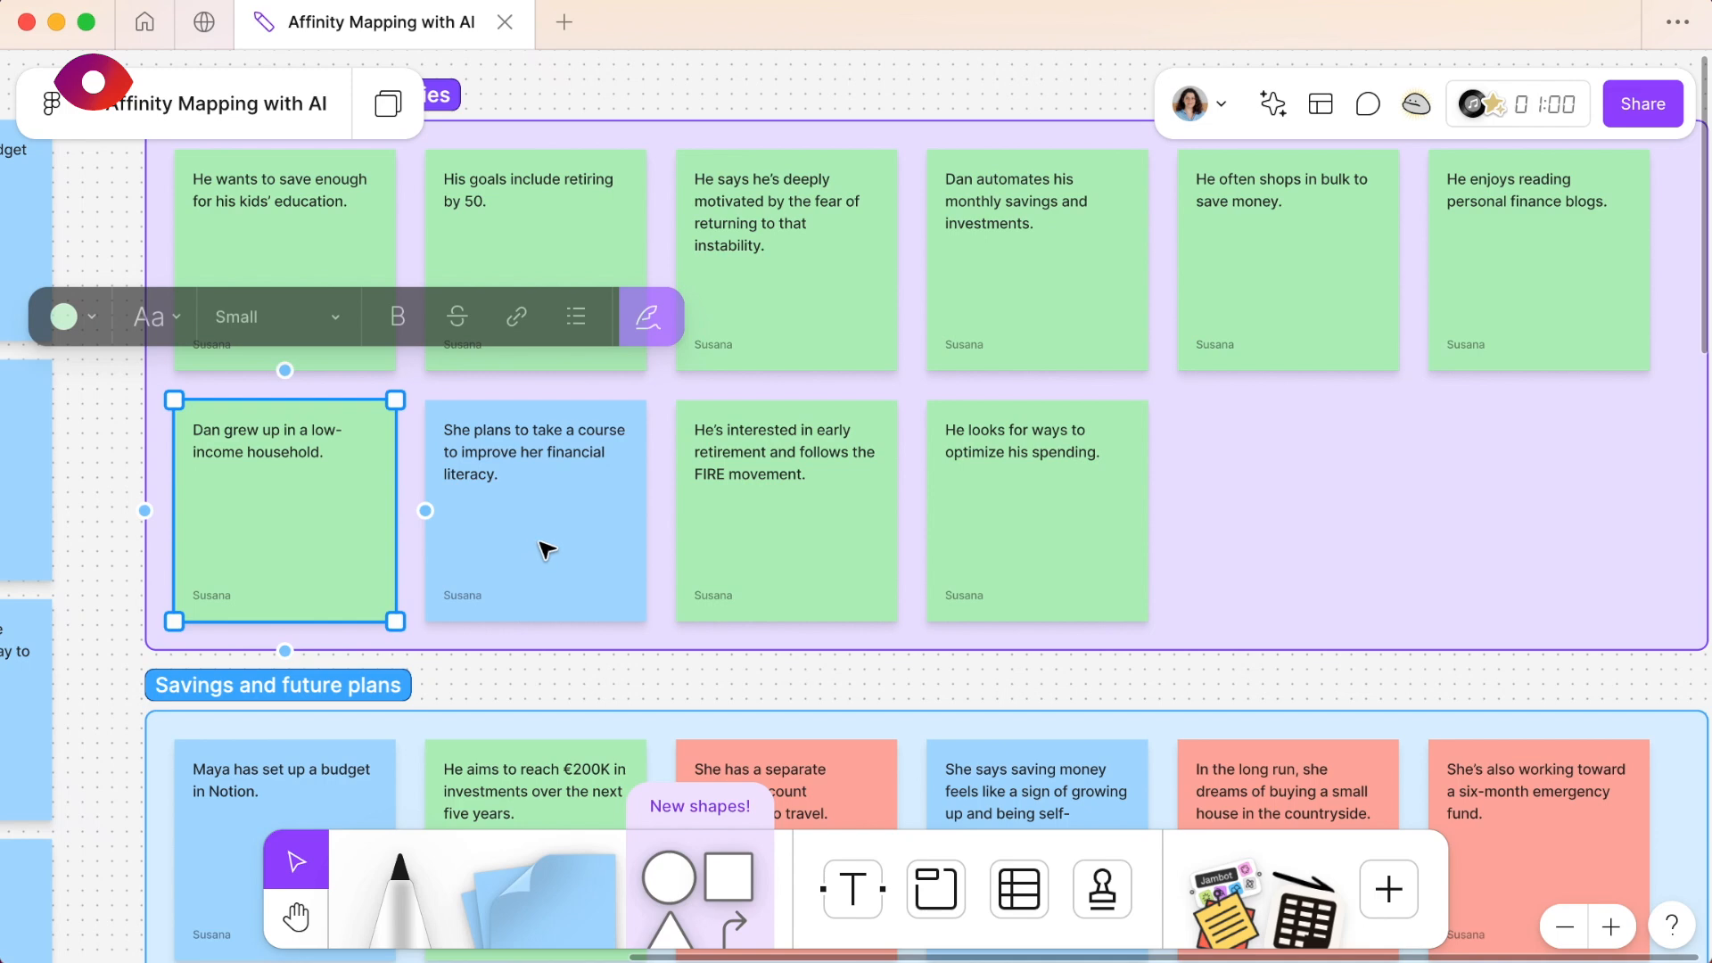
left_click(547, 554)
left_click(1030, 533)
- Review the notes in the Savings and future plans section and compare it with the other topic sections
scroll(1033, 535, "down", 5)
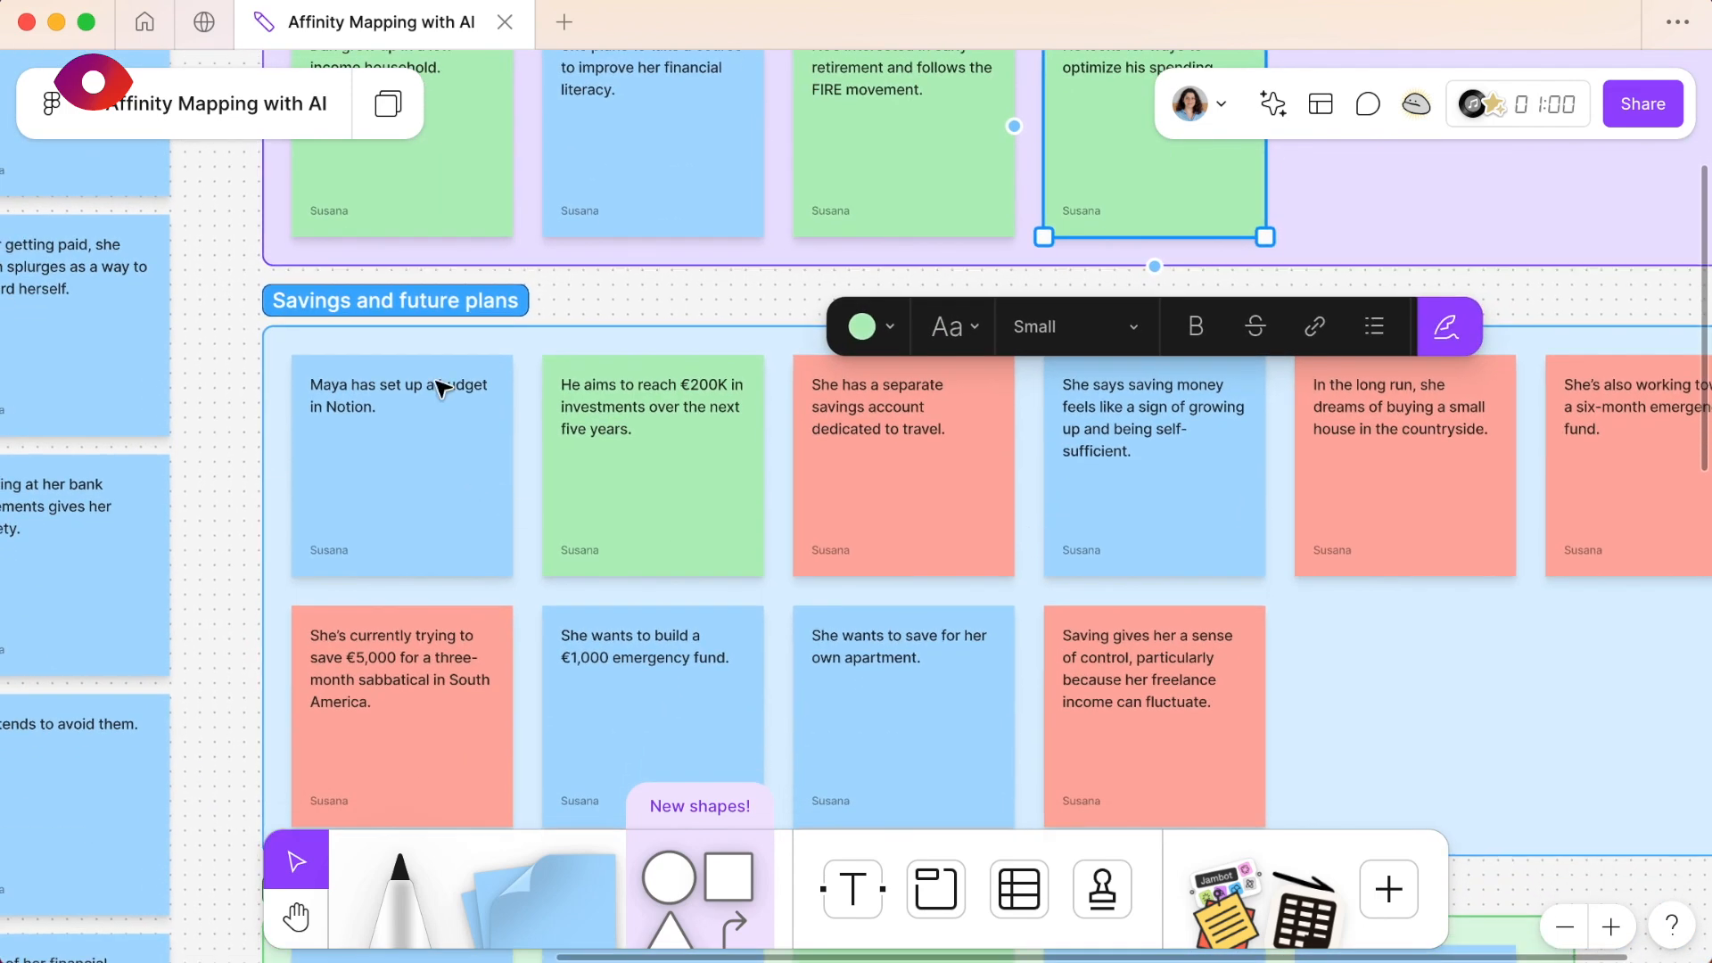
left_click(667, 509)
scroll(667, 509, "down", 2)
scroll(667, 510, "right", 3)
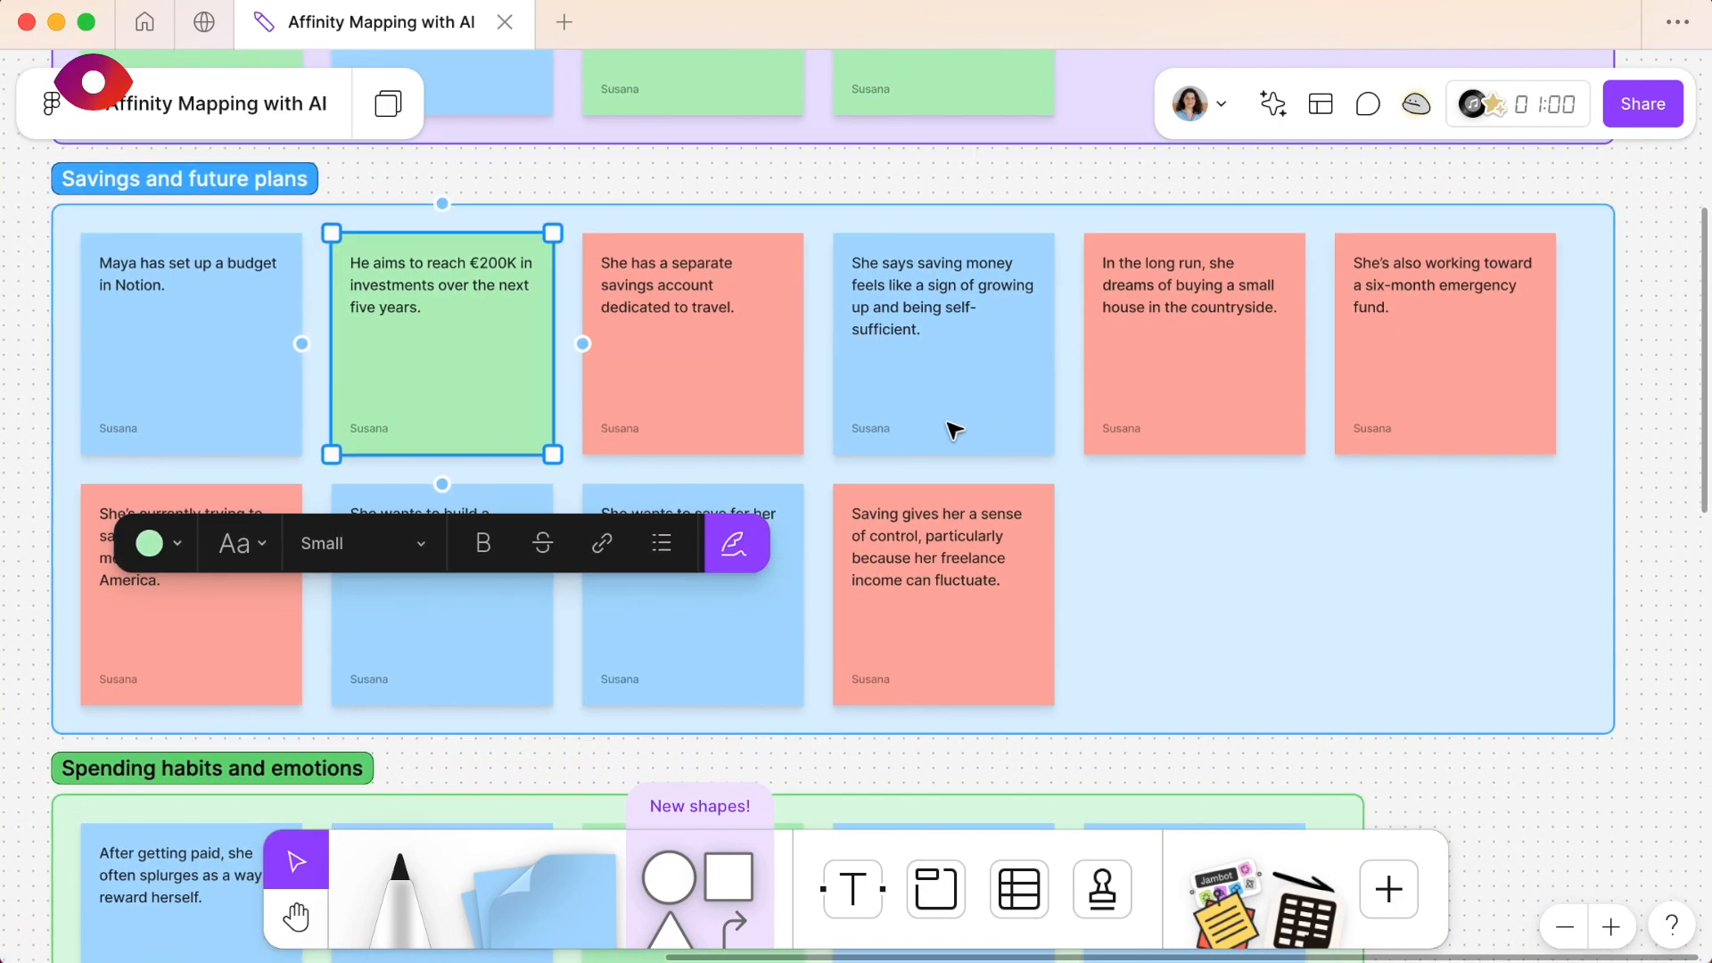
scroll(961, 434, "down", 5)
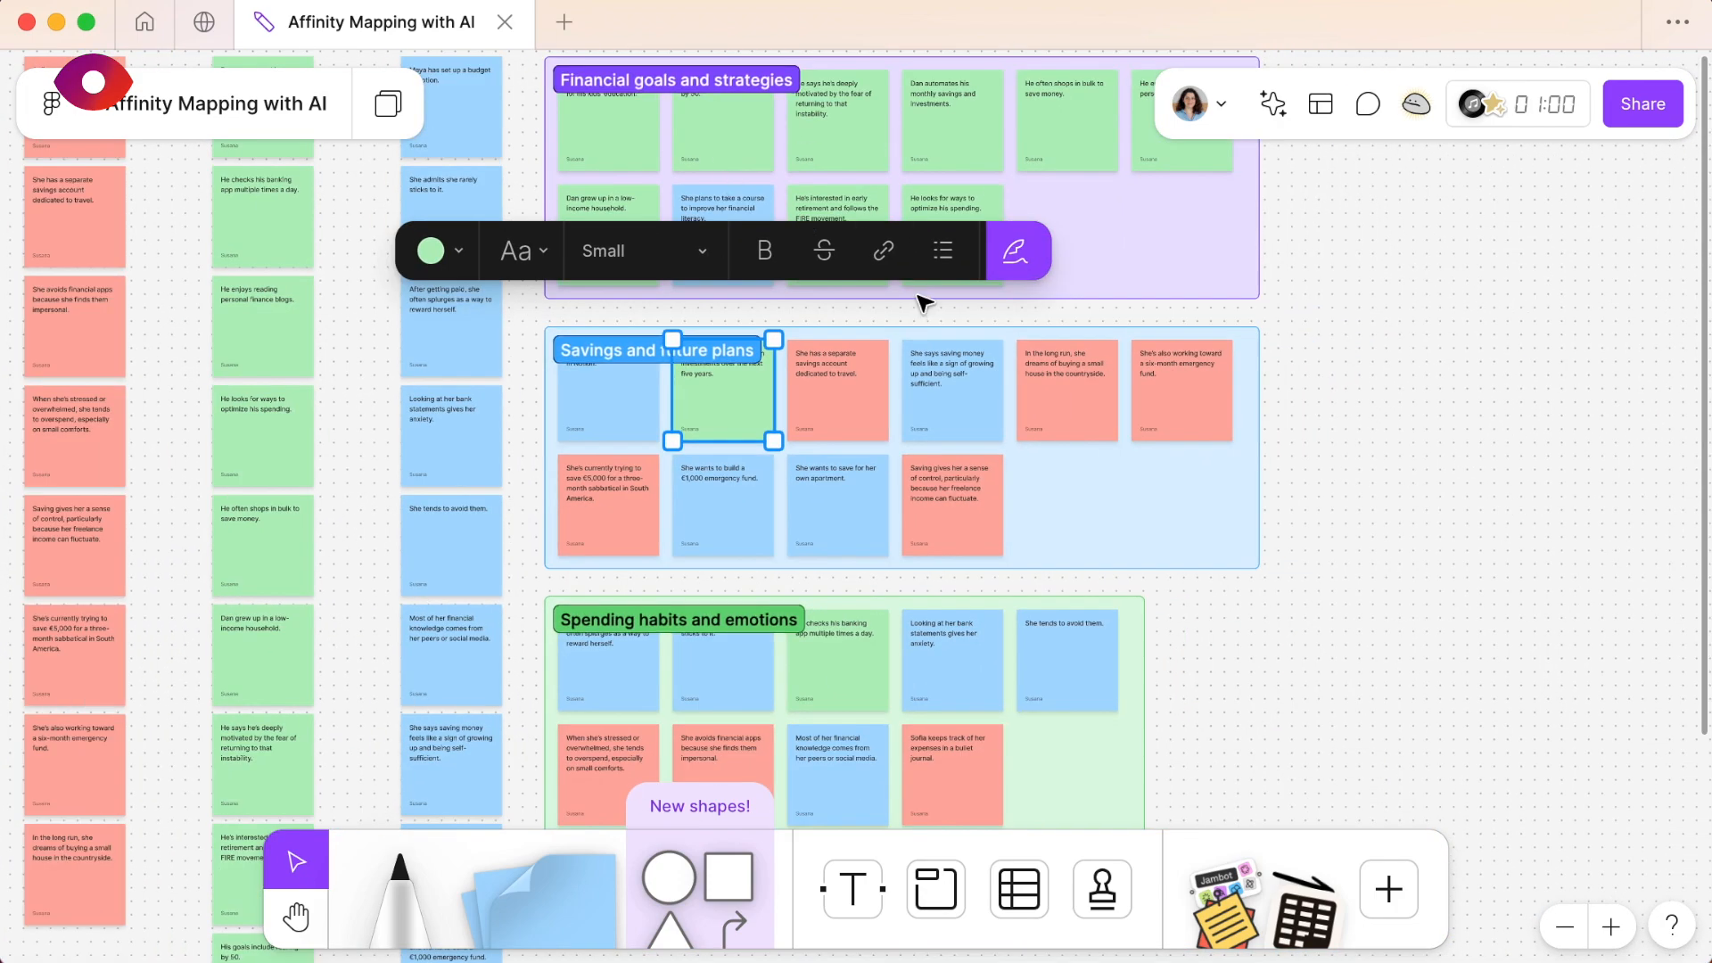
- Select all the sticky notes in the Financial goals and strategies section and sort them by topic with AI
scroll(919, 296, "up", 3)
scroll(918, 296, "right", 1)
left_click(1406, 329)
scroll(1407, 328, "up", 1)
scroll(1406, 328, "left", 1)
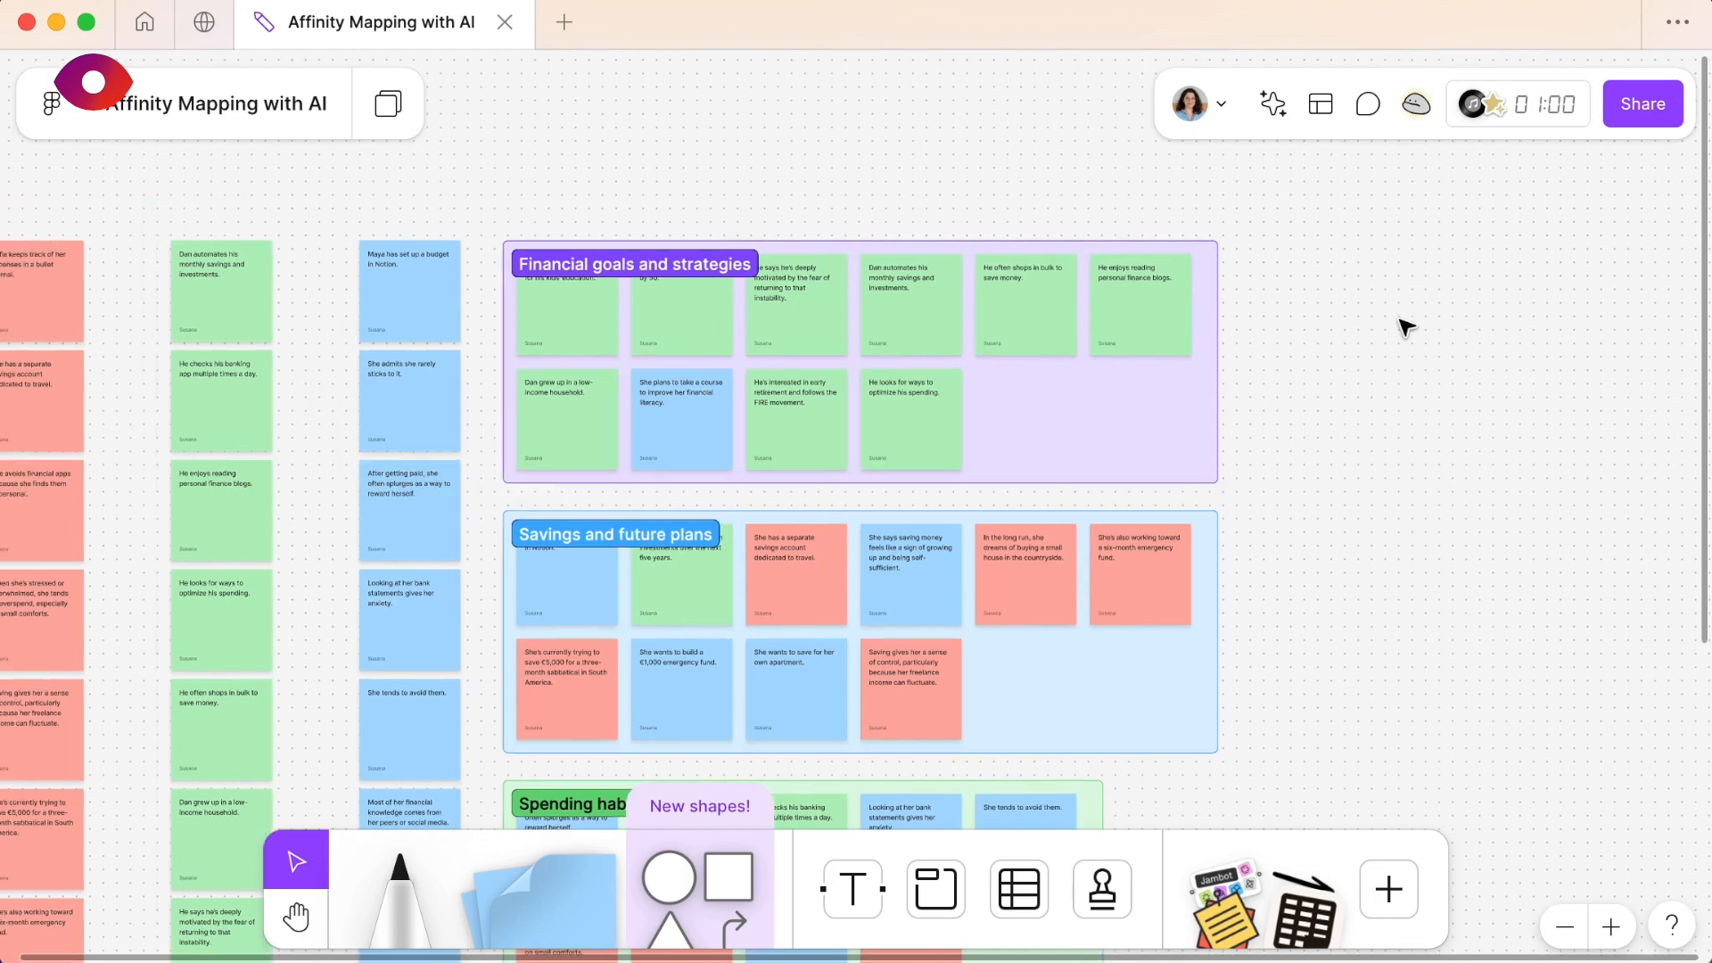
left_click(634, 272)
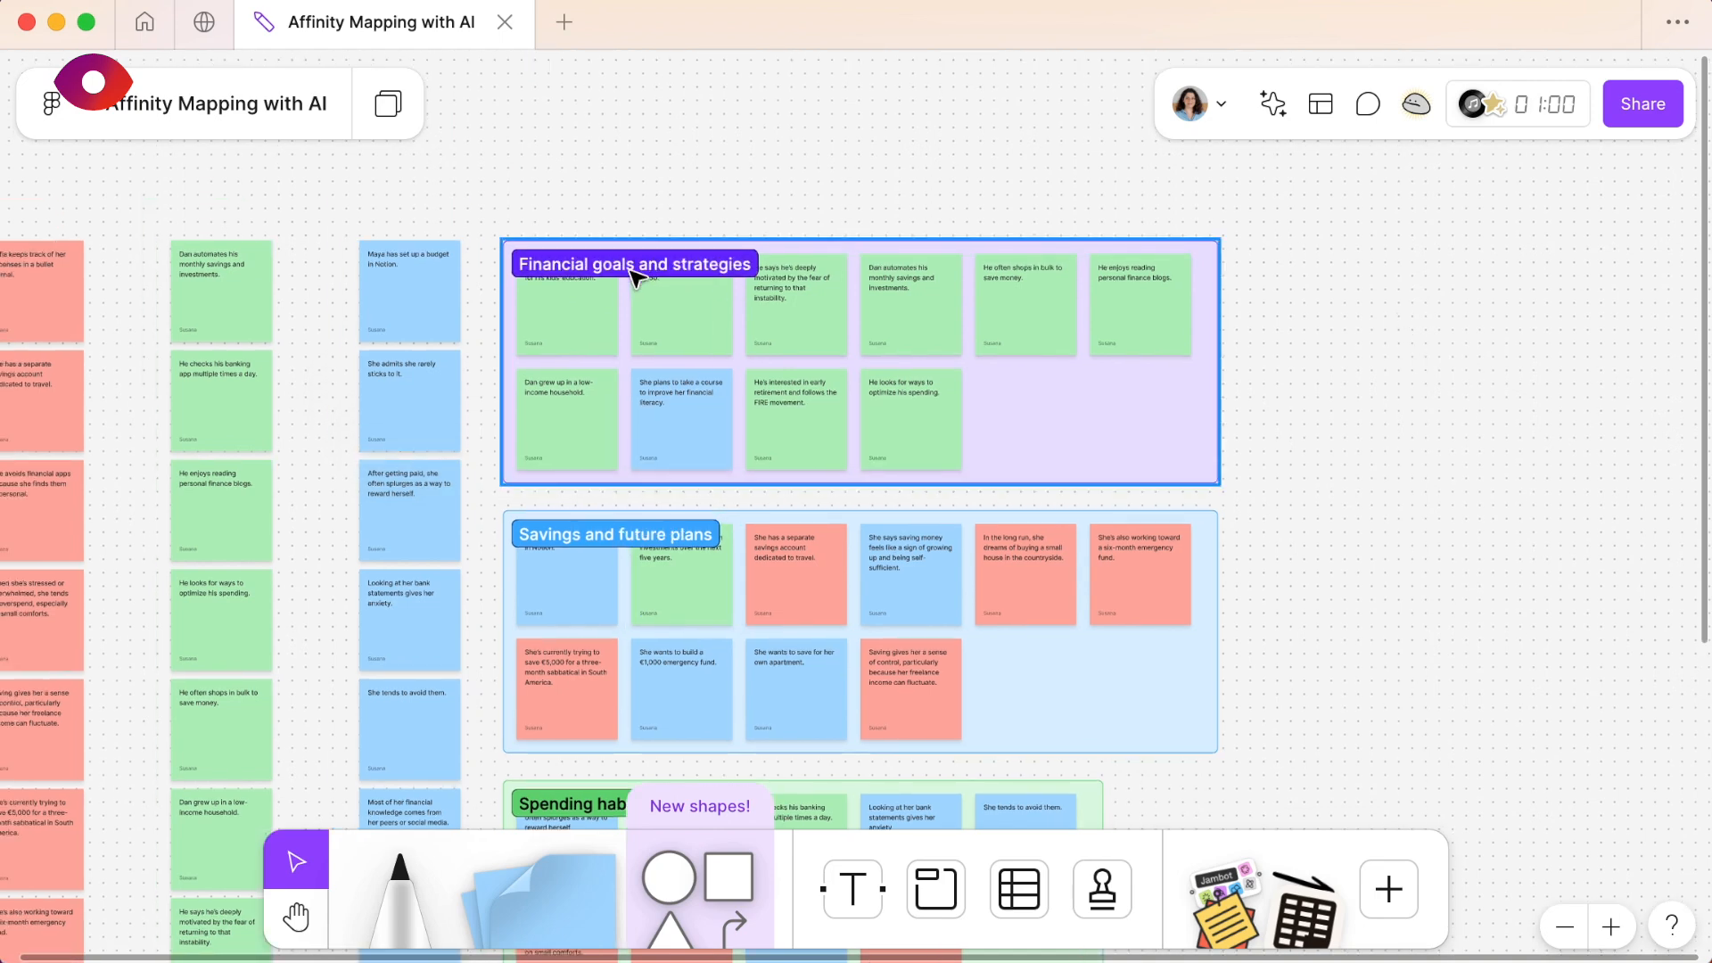
left_click(1418, 279)
left_click_drag(882, 364, 585, 451)
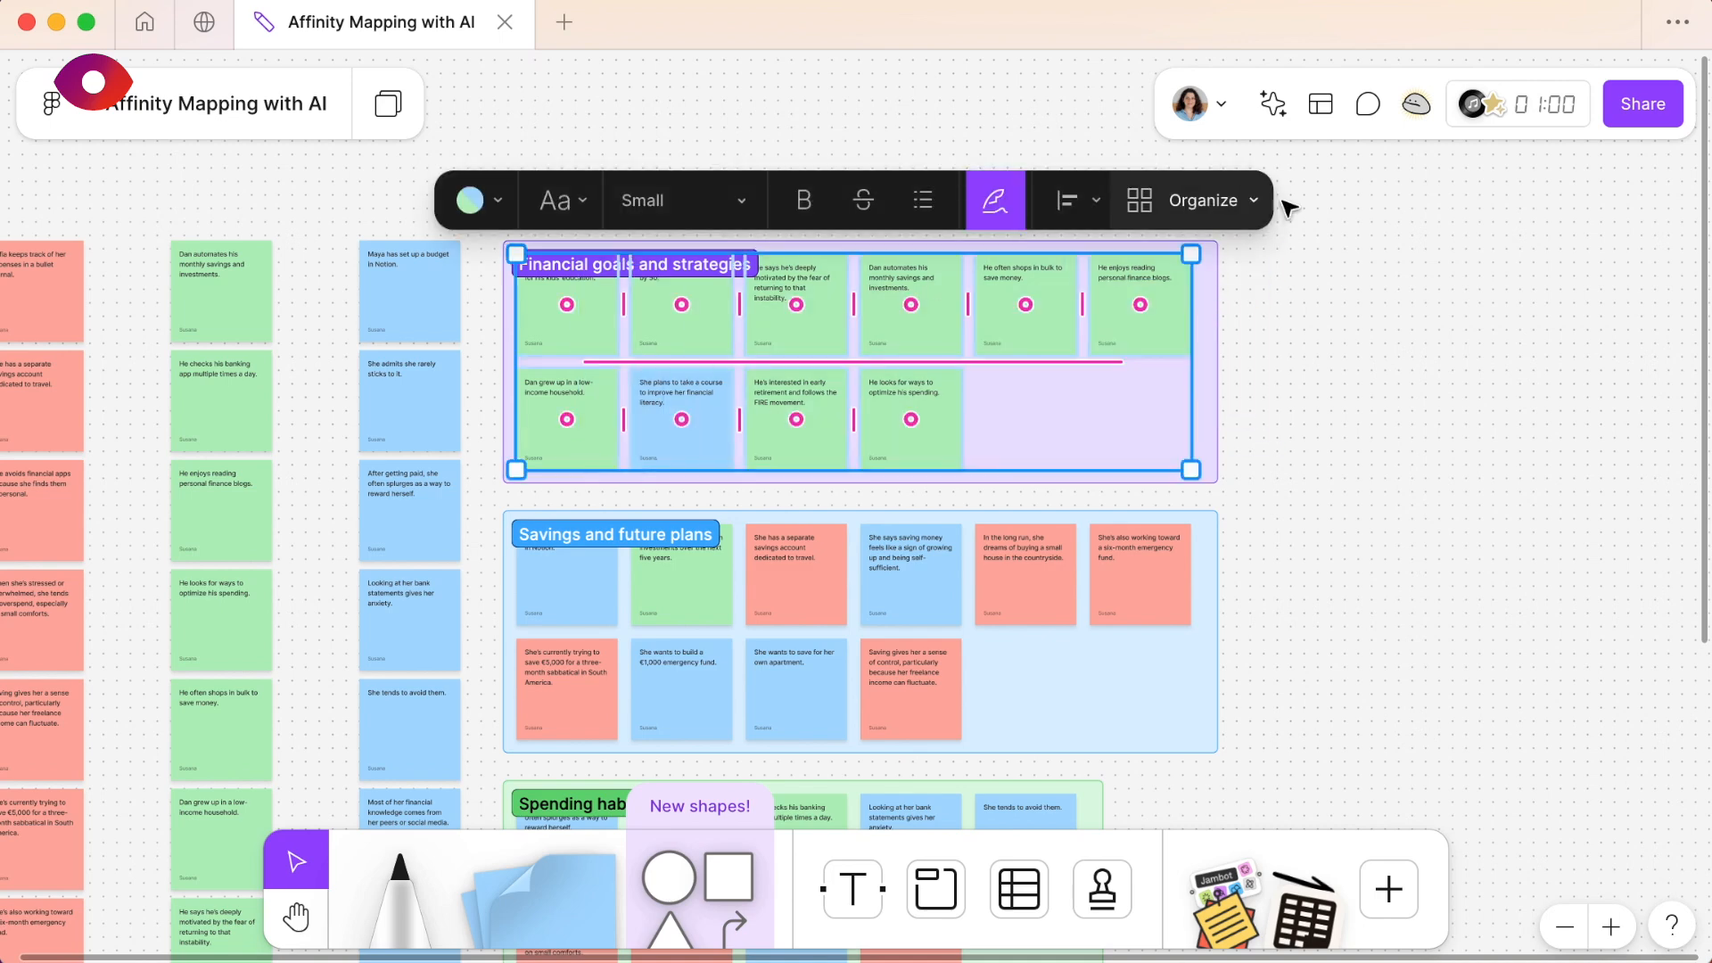
left_click(1253, 202)
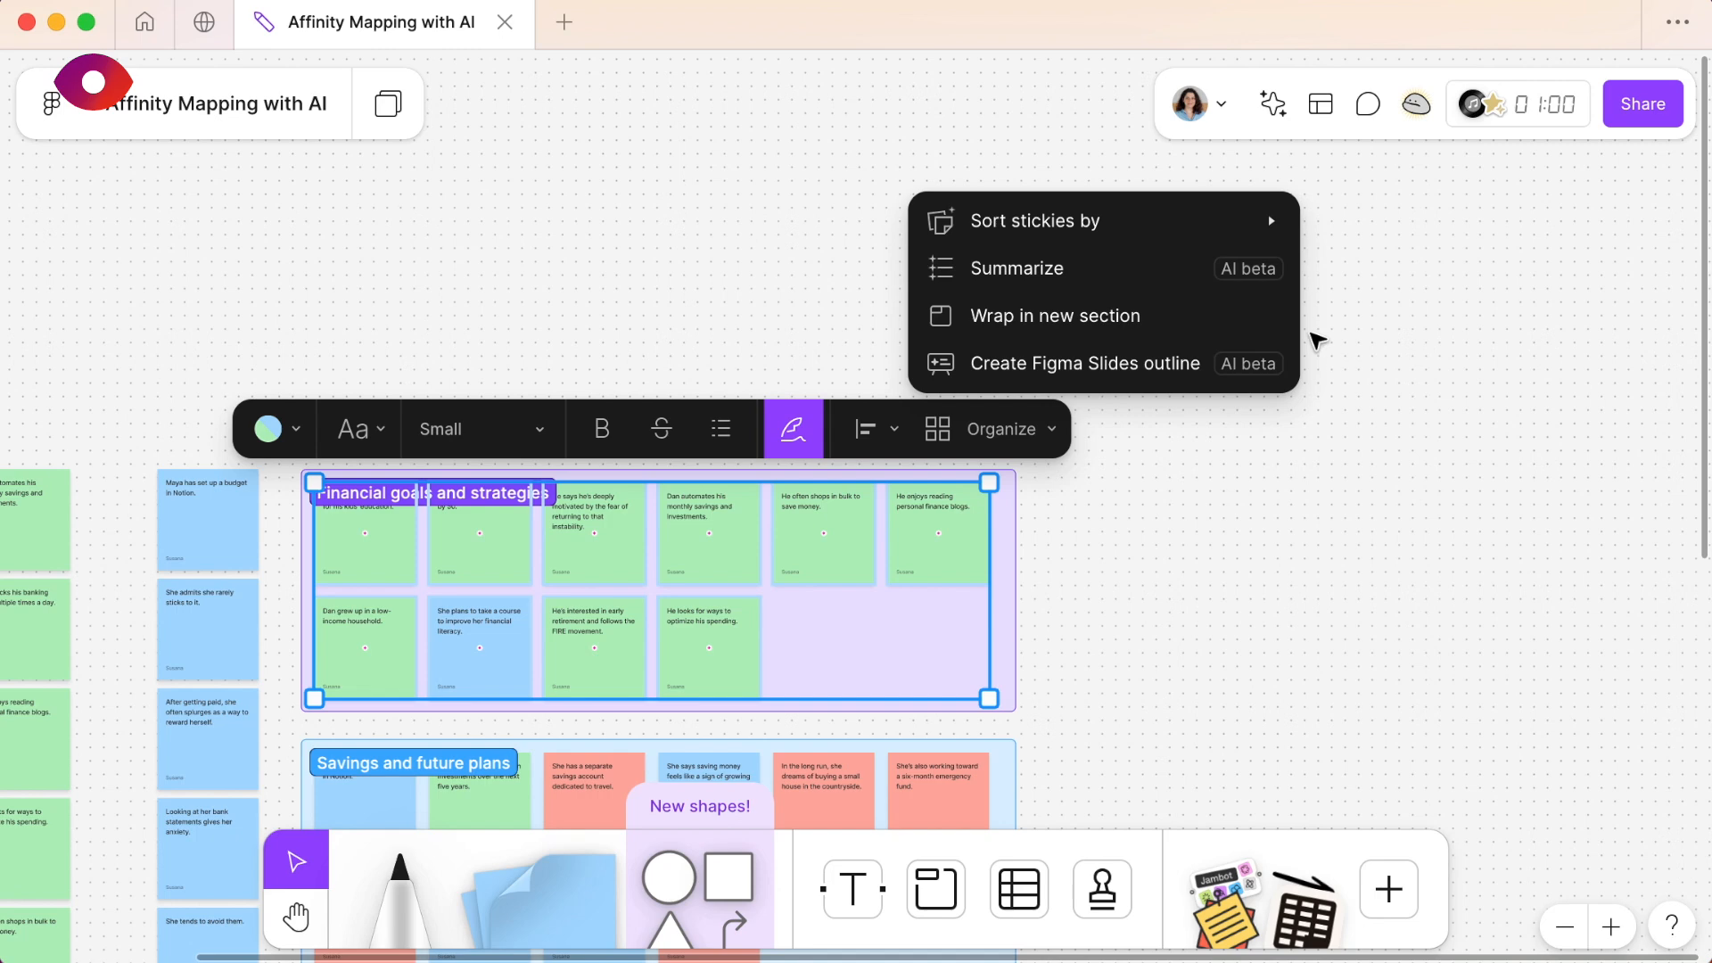
mouse_move(1209, 232)
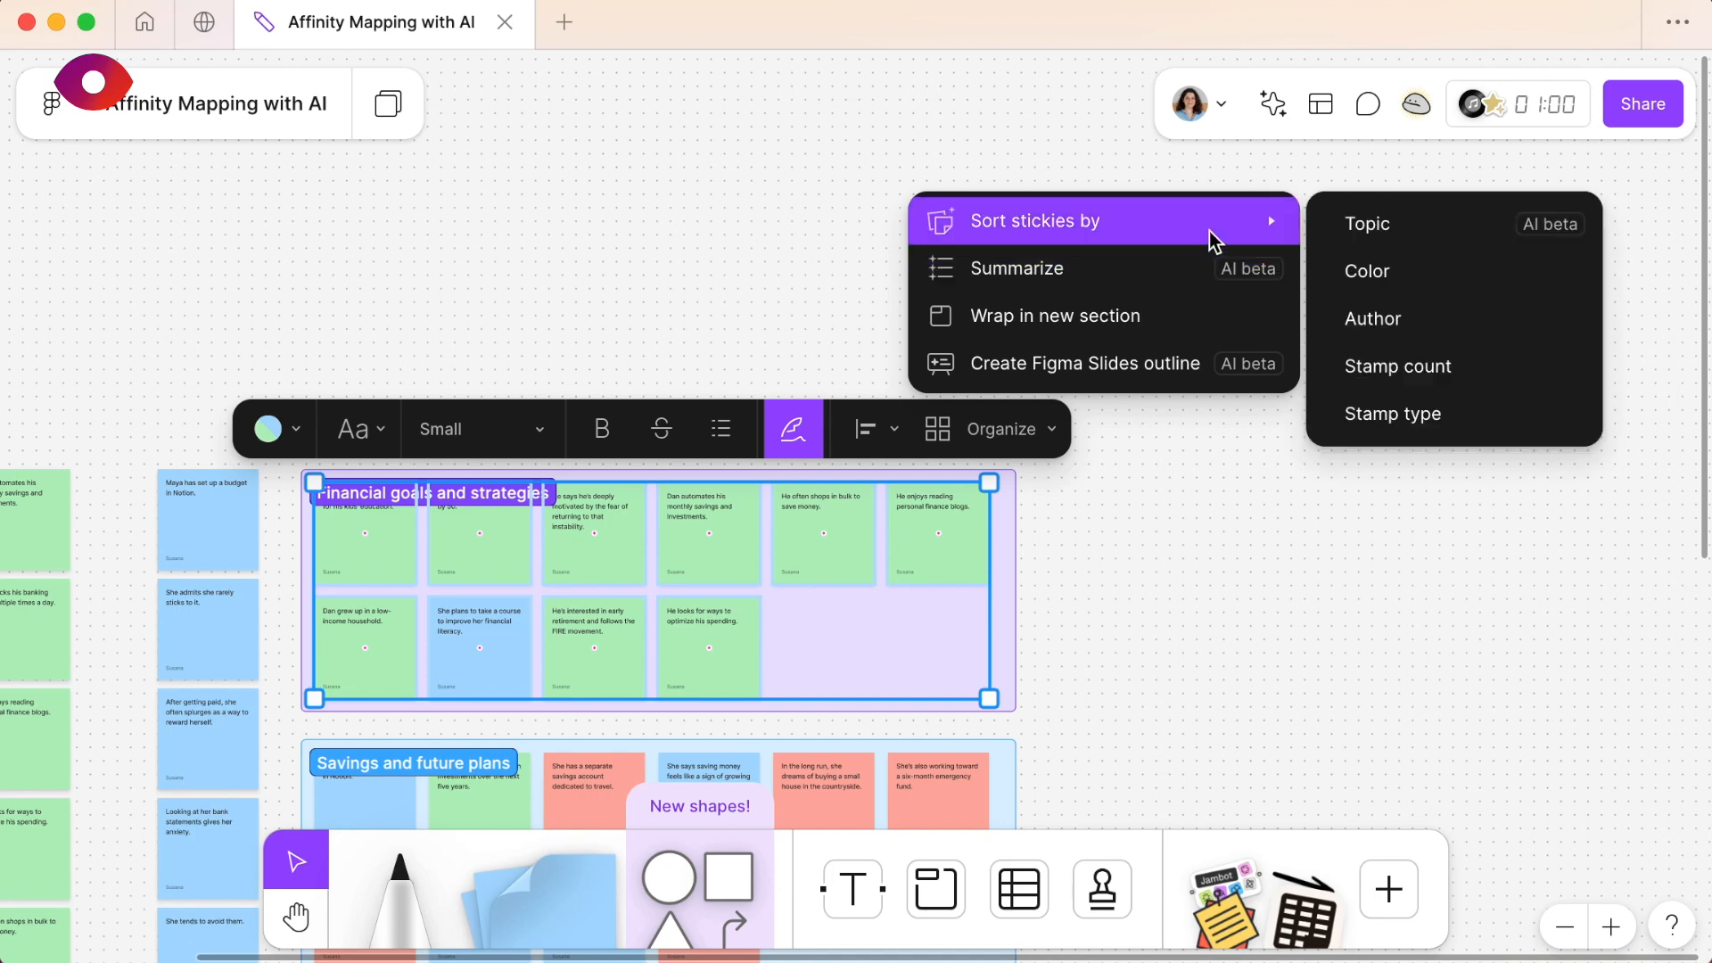
left_click(1412, 238)
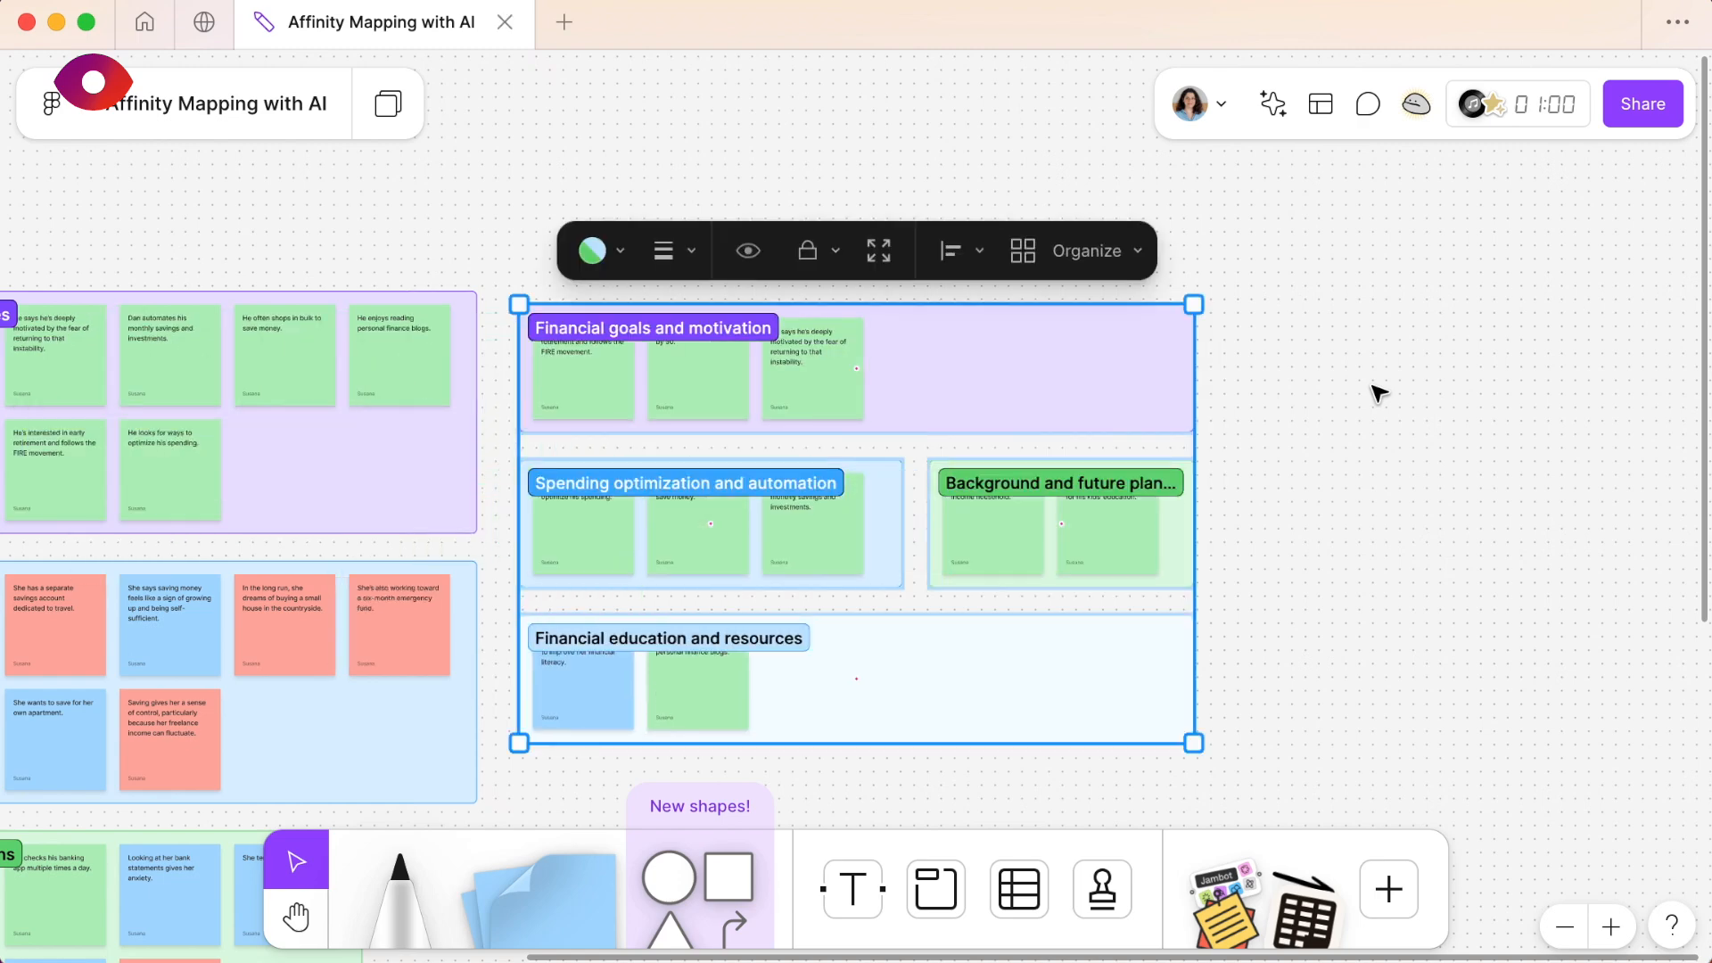
- Compare the new AI-generated subtopic sections with the original topic sections and read the Financial education and resources notes
scroll(1373, 387, "down", 2)
scroll(1373, 387, "left", 1)
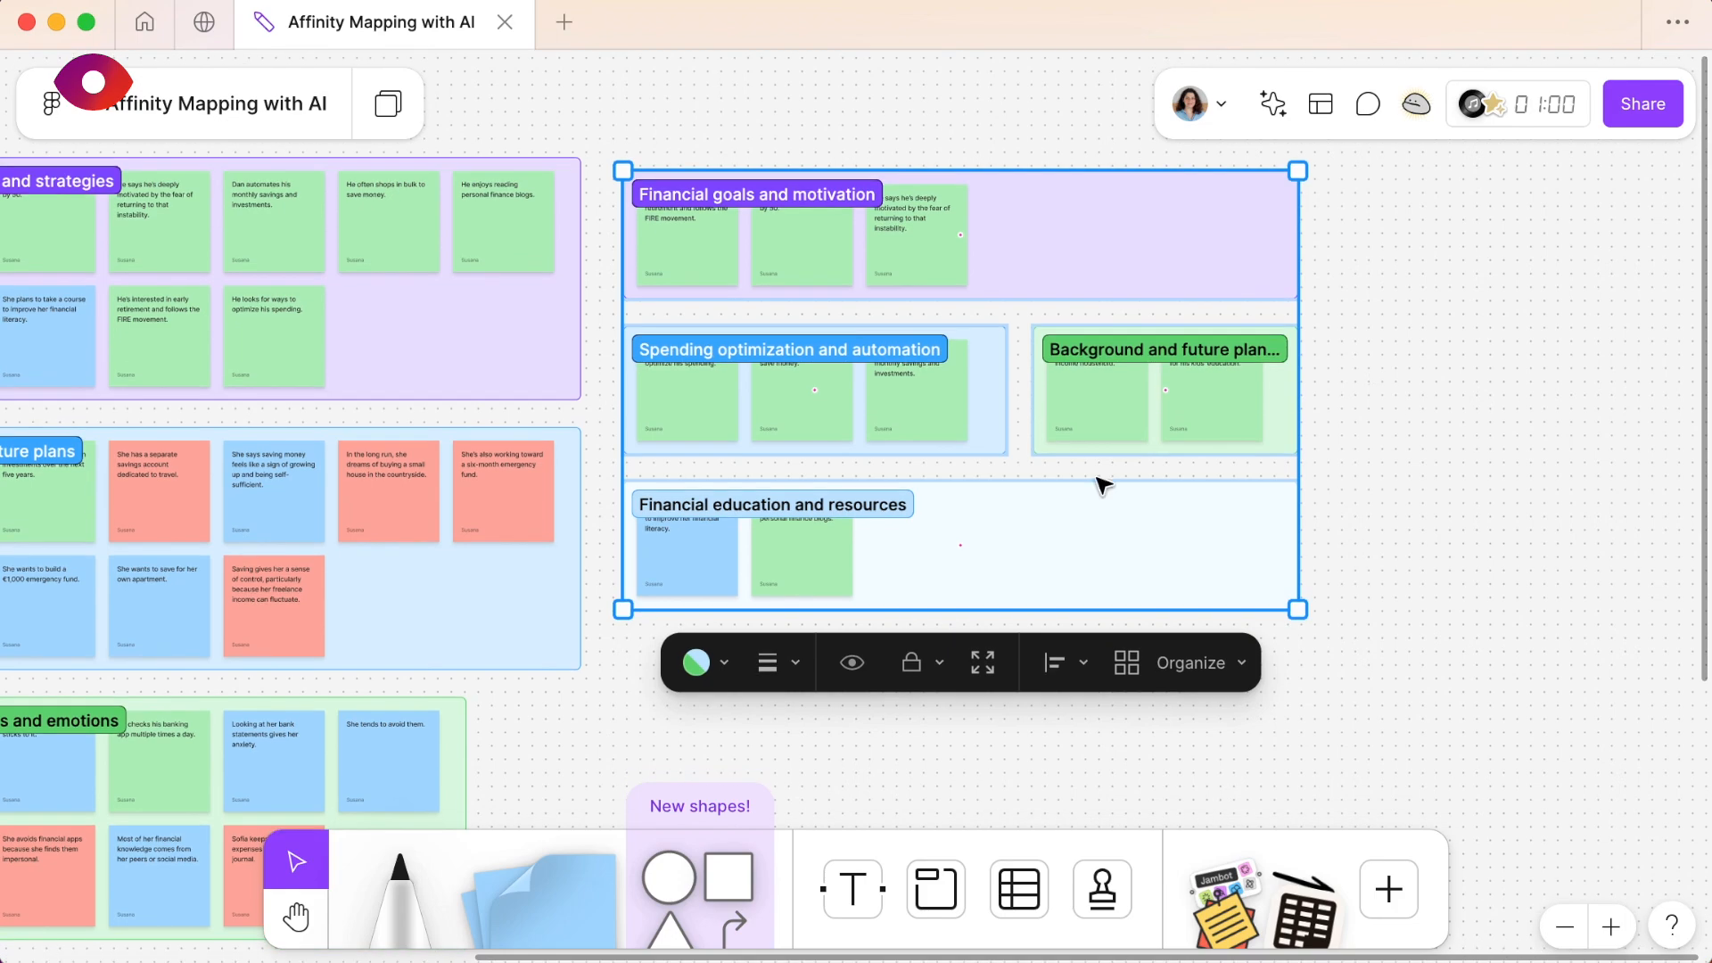
scroll(733, 540, "left", 4)
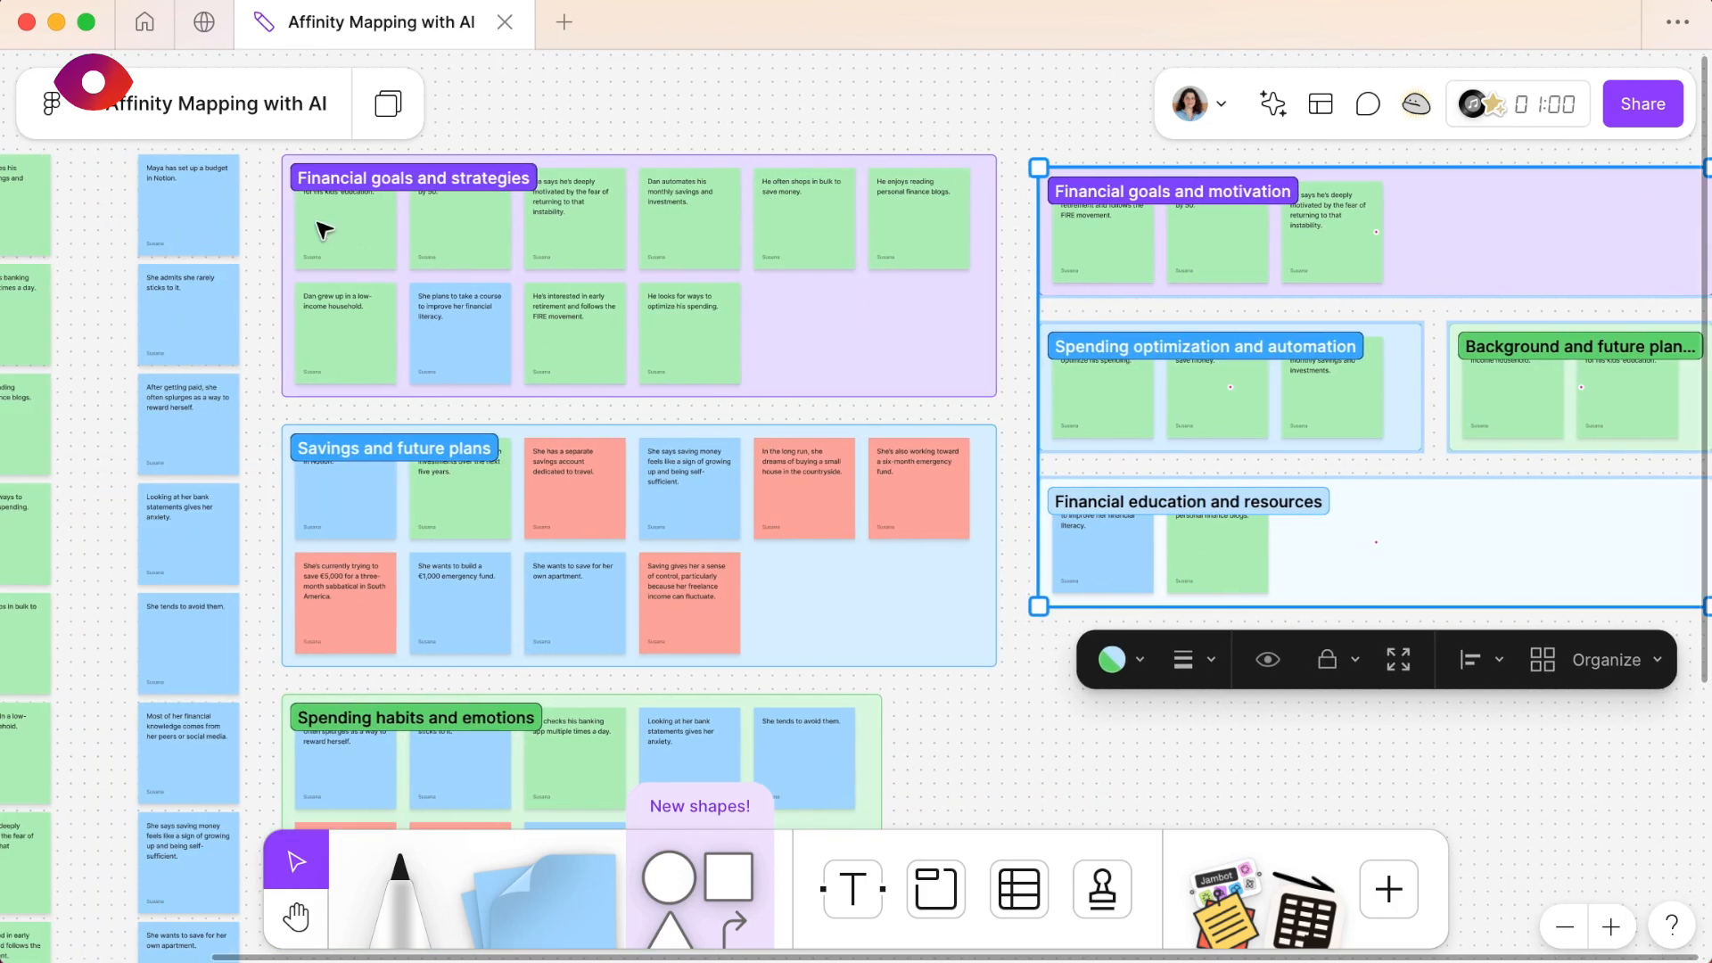
scroll(803, 321, "down", 1)
scroll(802, 321, "right", 2)
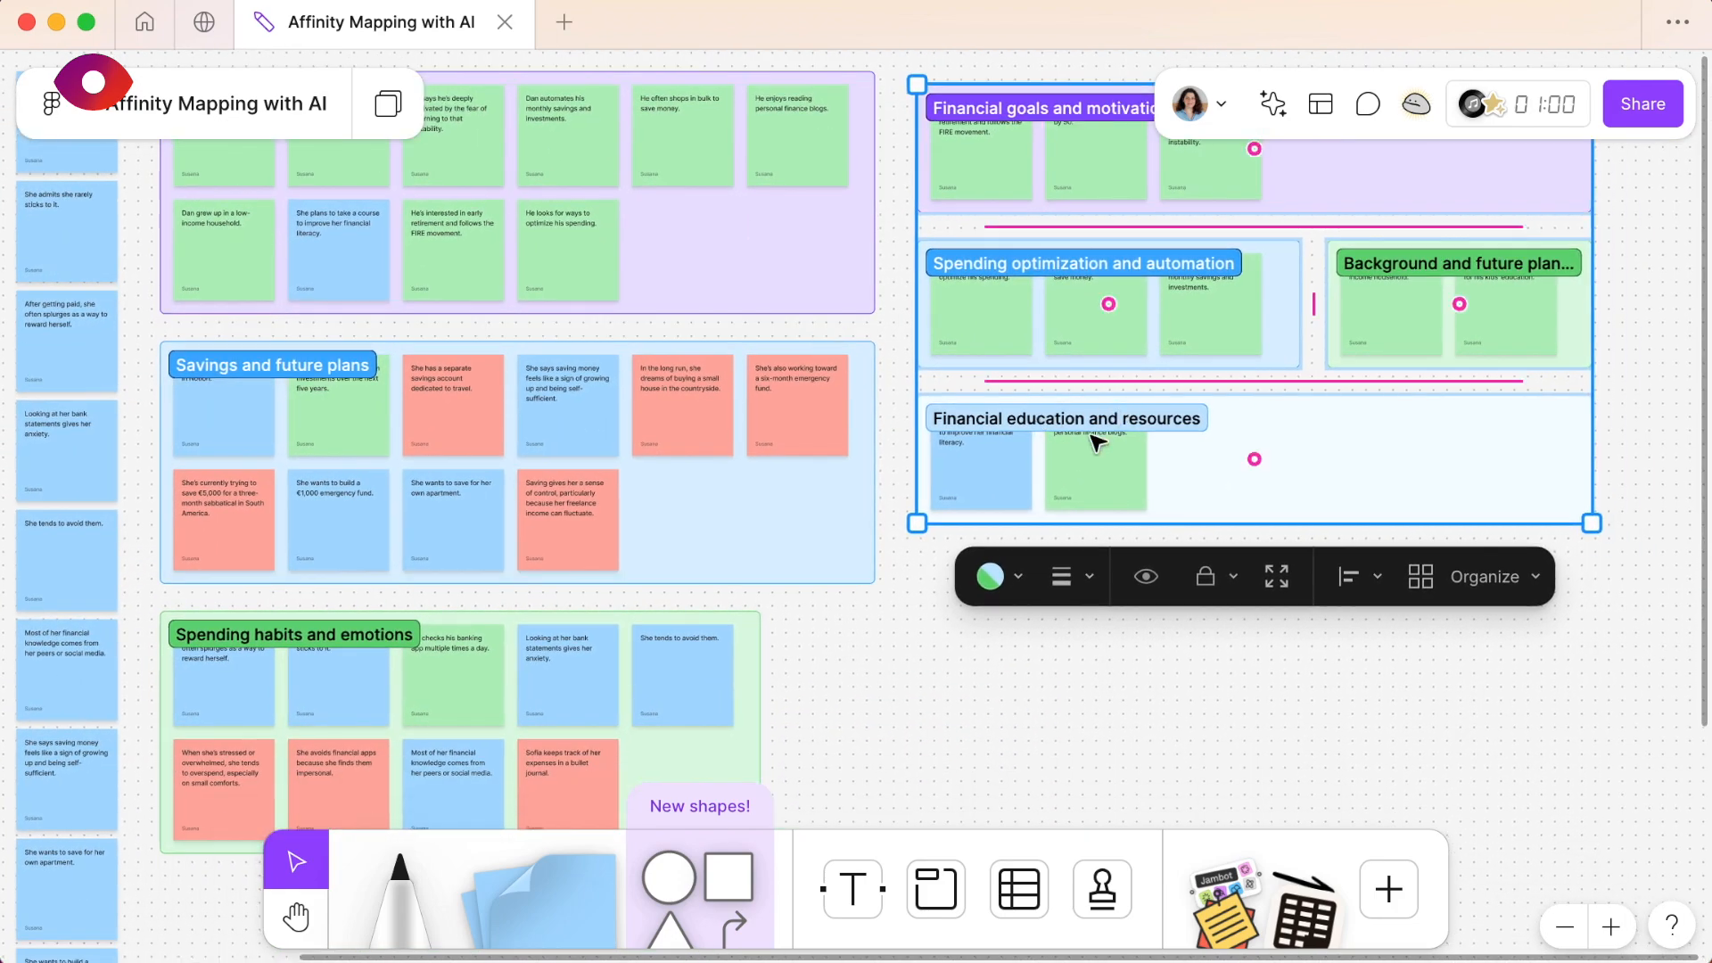
scroll(1097, 441, "up", 10)
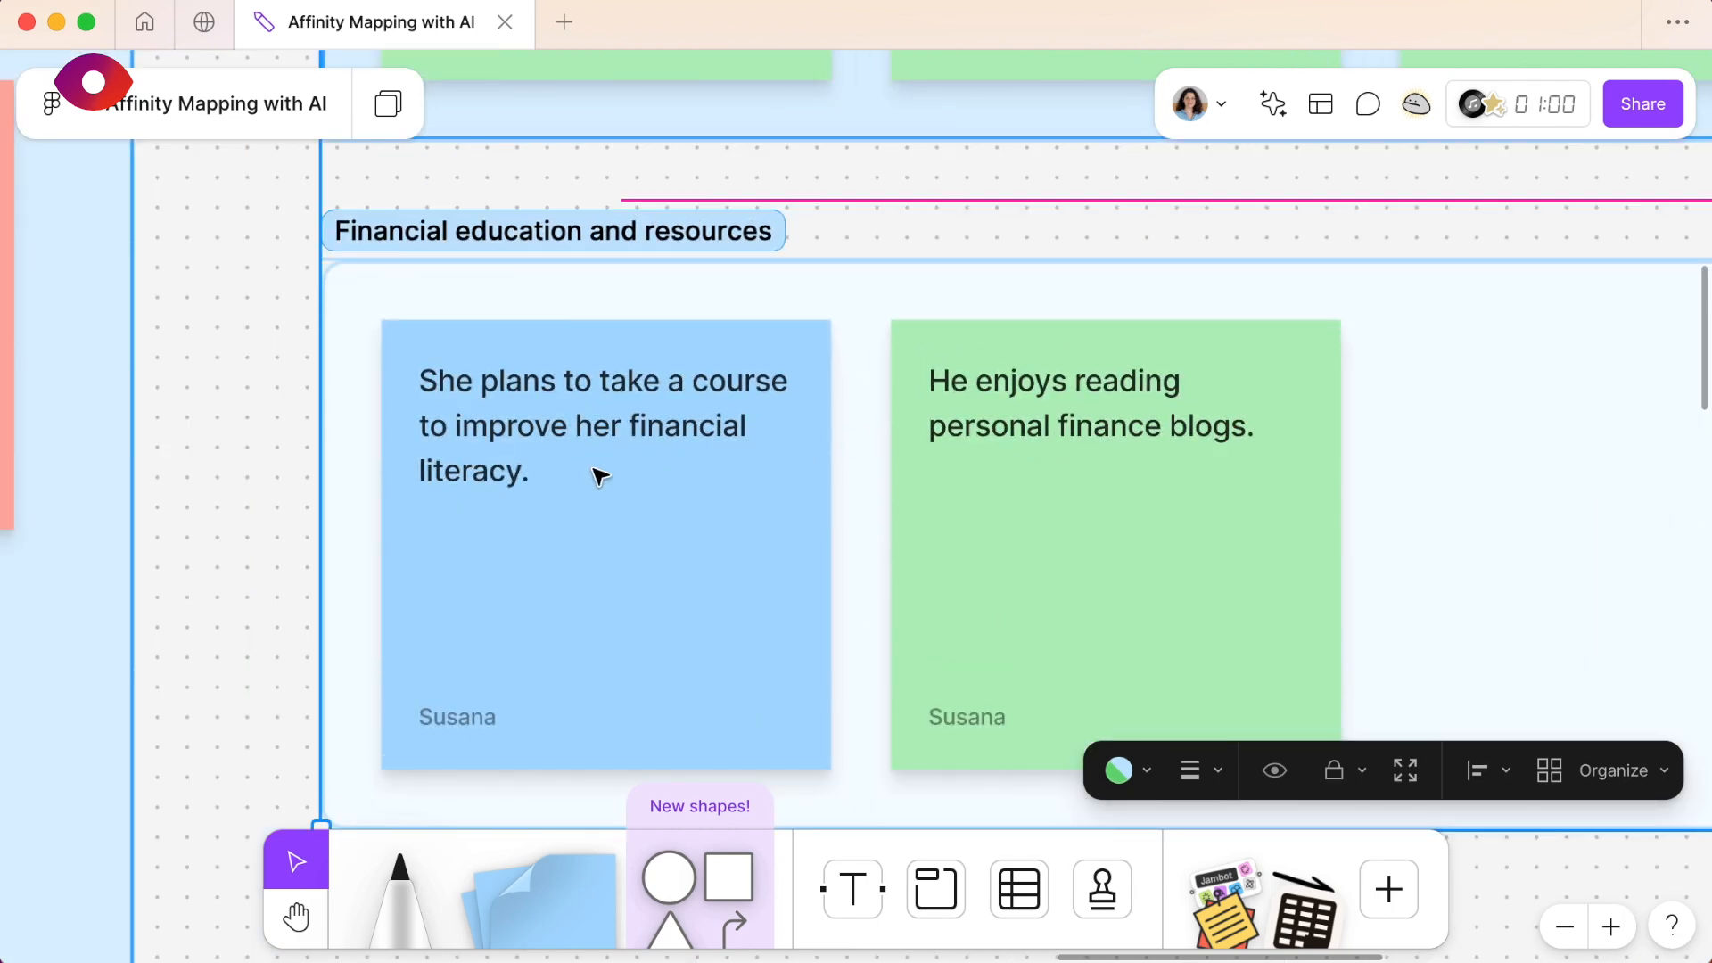
scroll(599, 477, "down", 6)
scroll(599, 477, "up", 2)
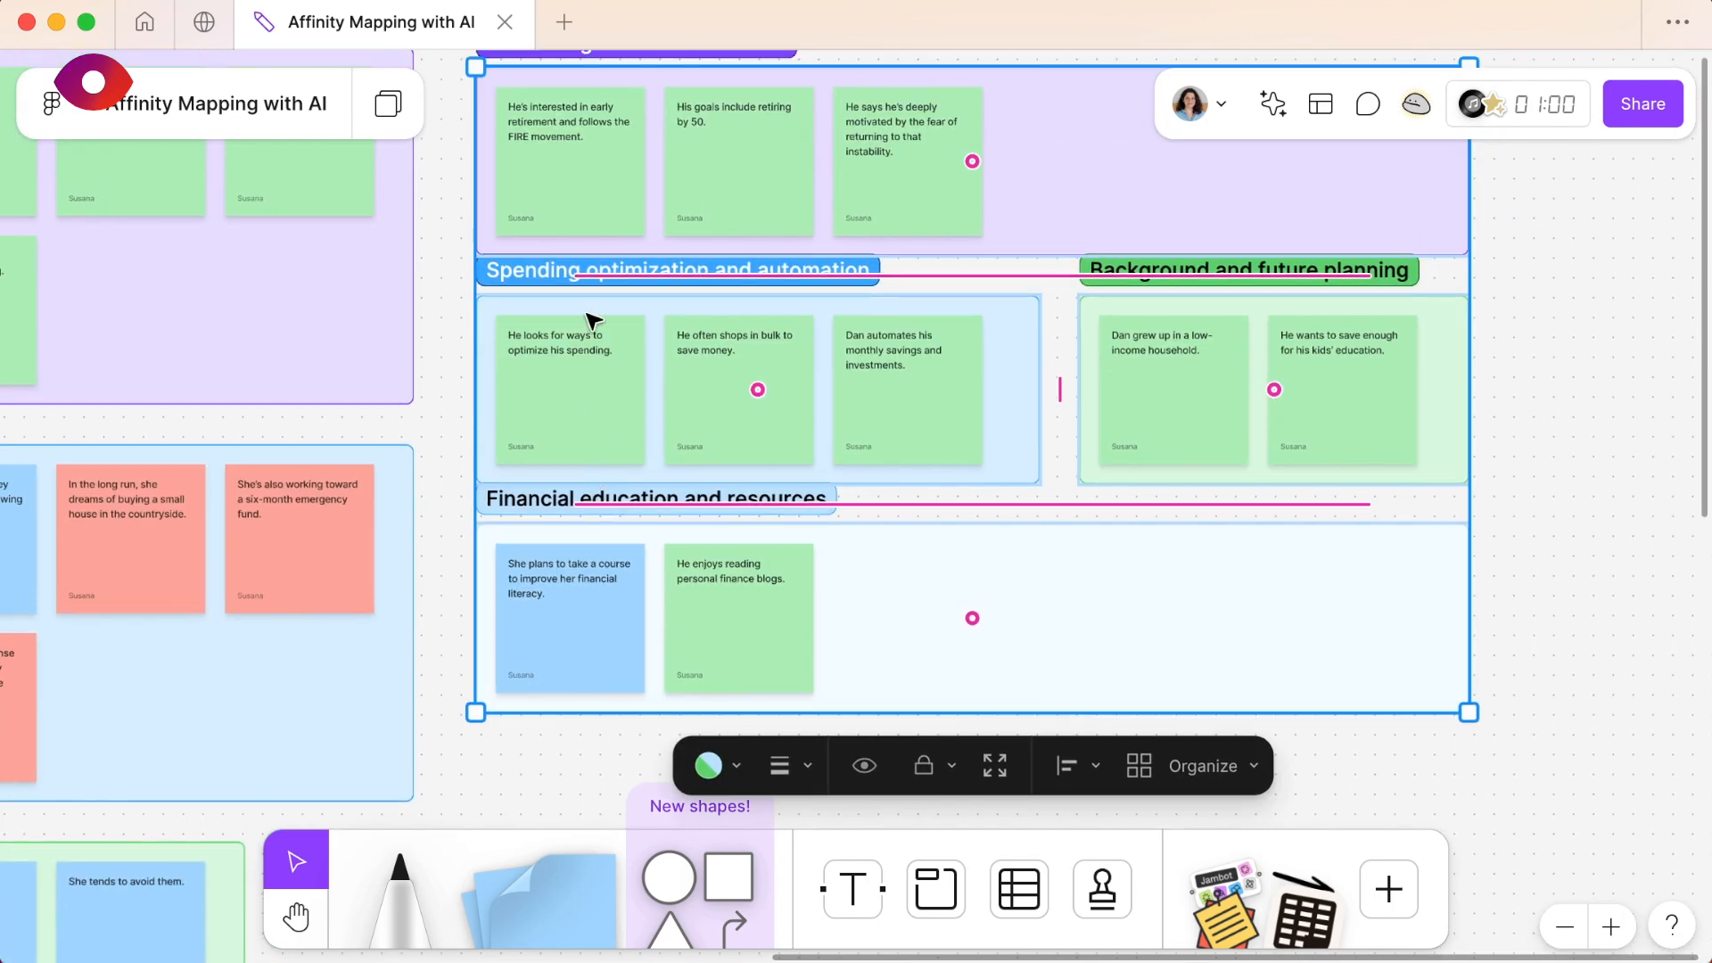
- Read the notes grouped under Spending optimization and automation and under Background and future planning
scroll(593, 319, "up", 5)
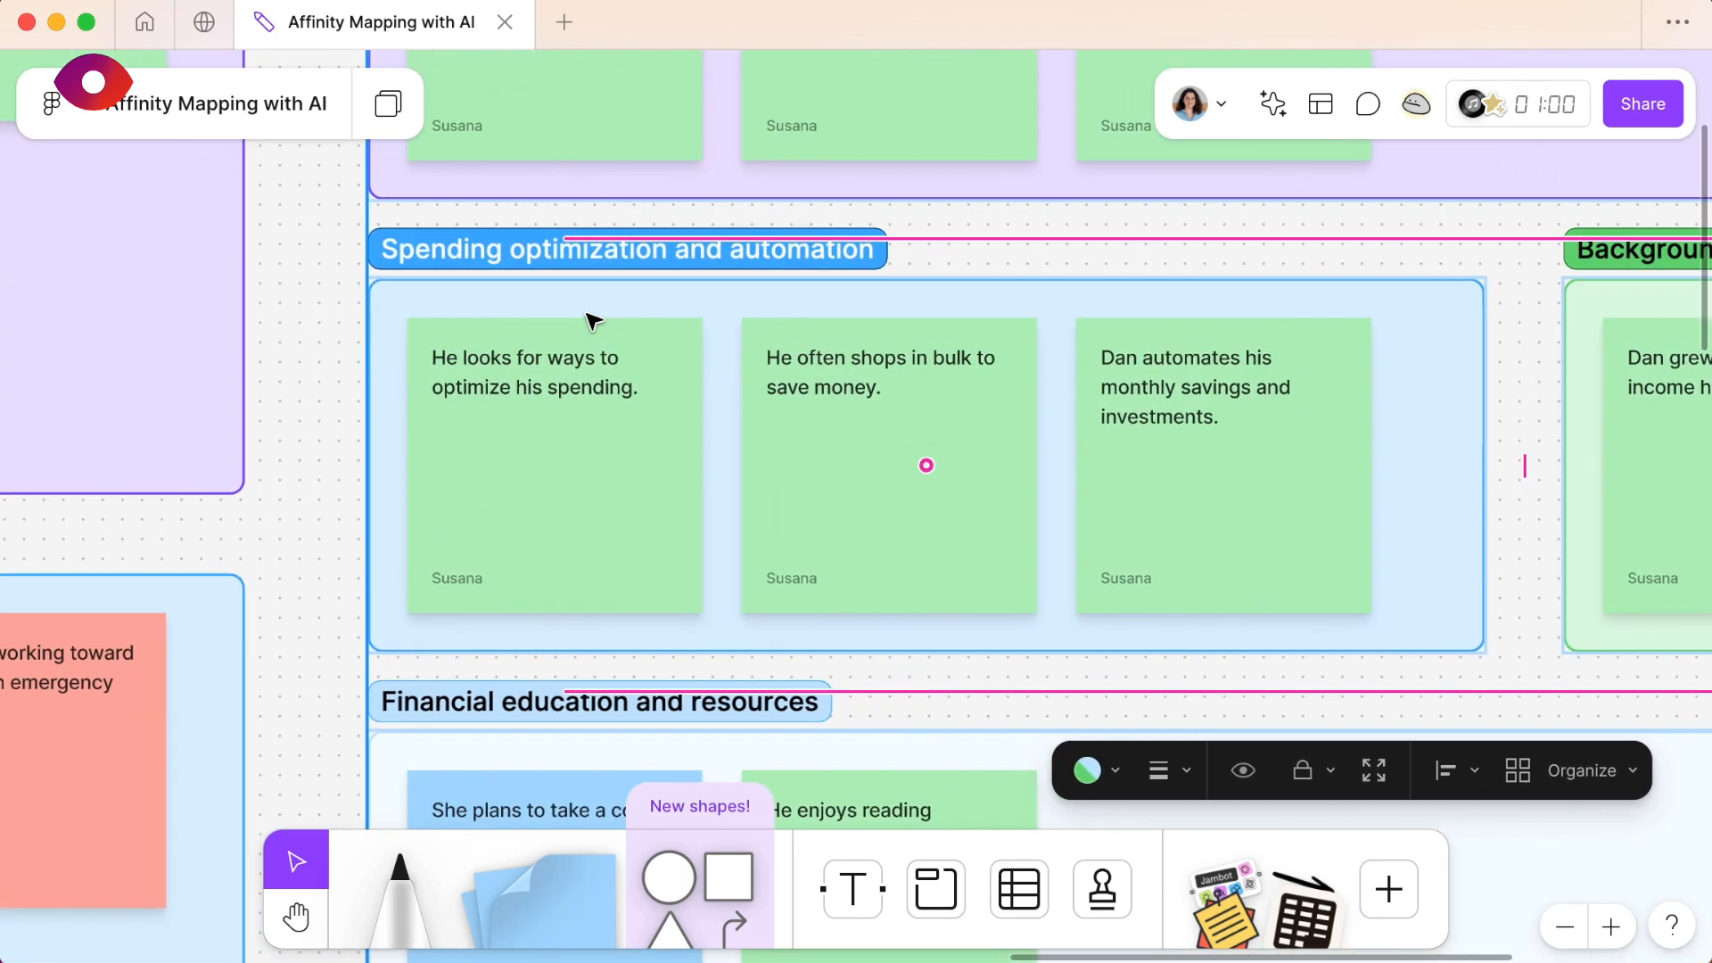
scroll(593, 319, "up", 1)
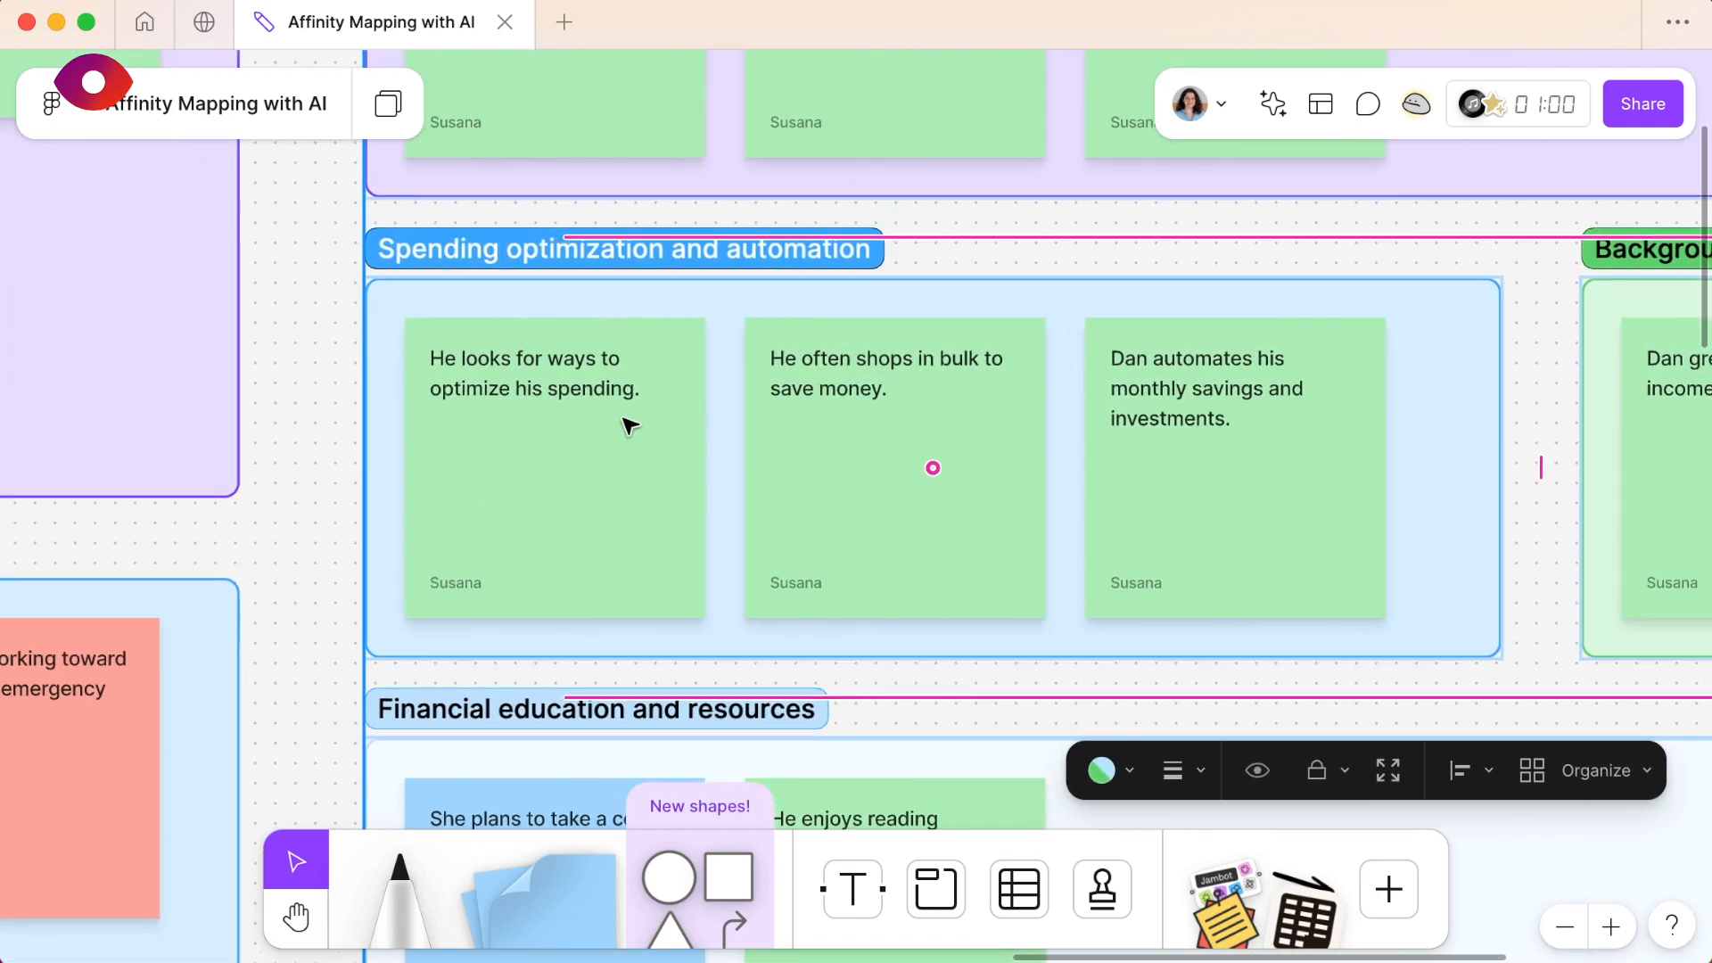
scroll(981, 444, "right", 10)
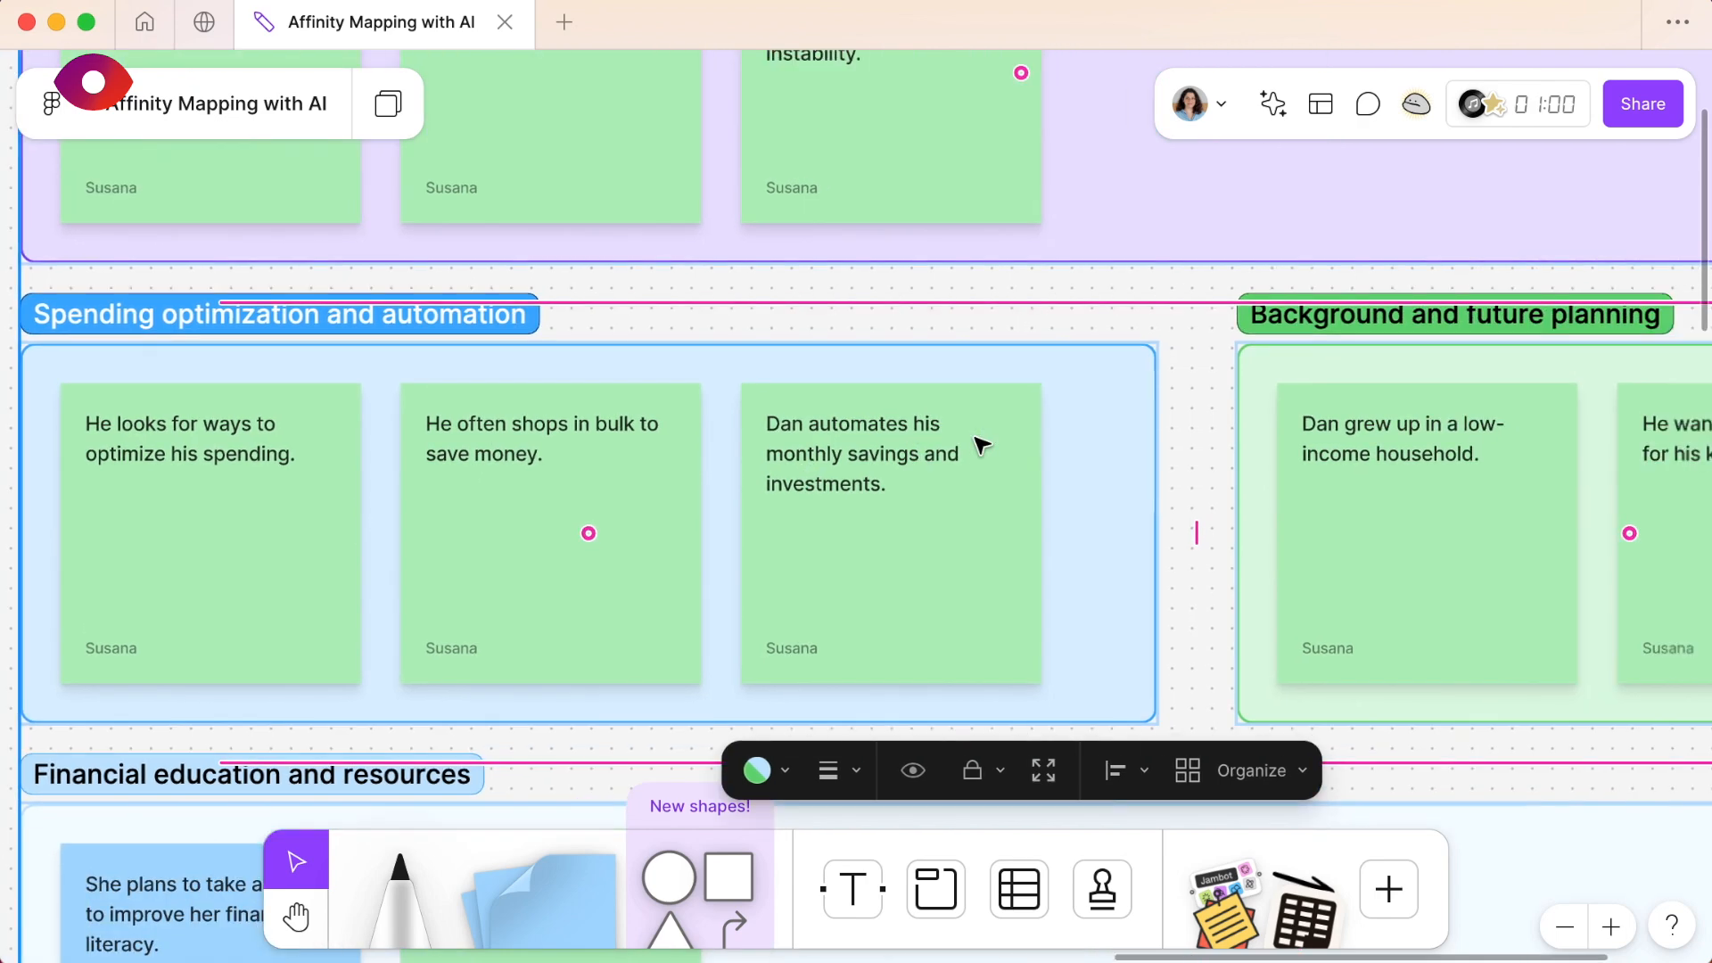
scroll(981, 444, "right", 2)
scroll(981, 444, "down", 1)
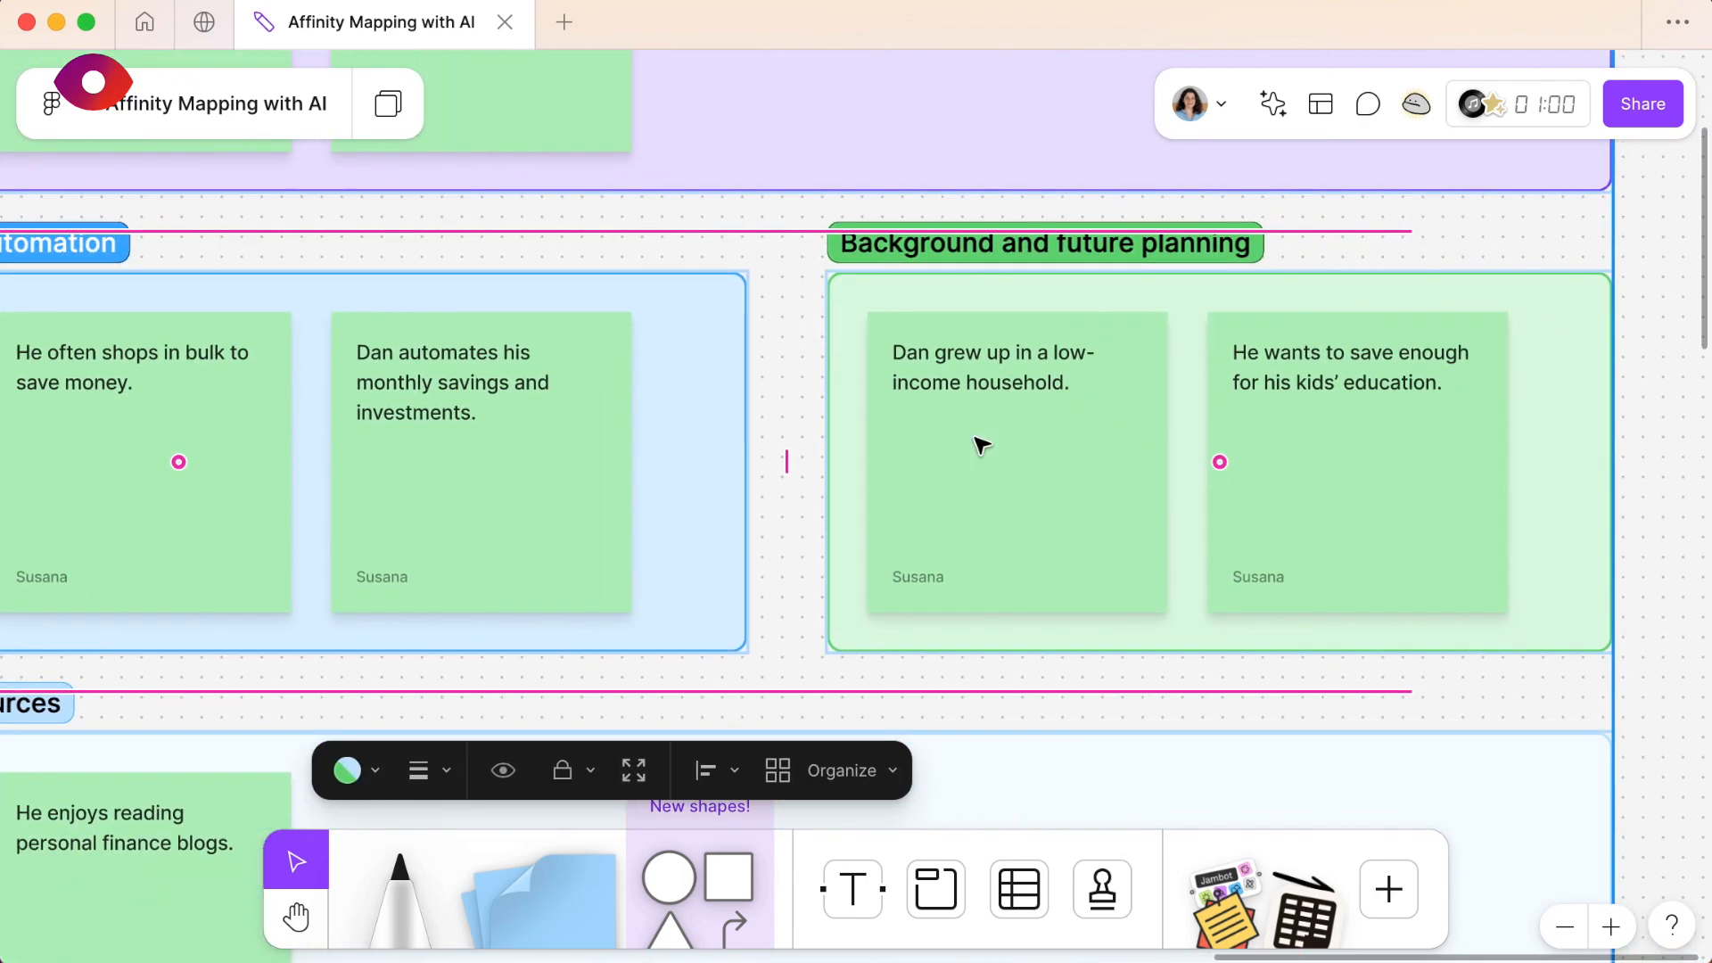
scroll(981, 444, "down", 5)
scroll(981, 446, "left", 3)
scroll(981, 446, "down", 2)
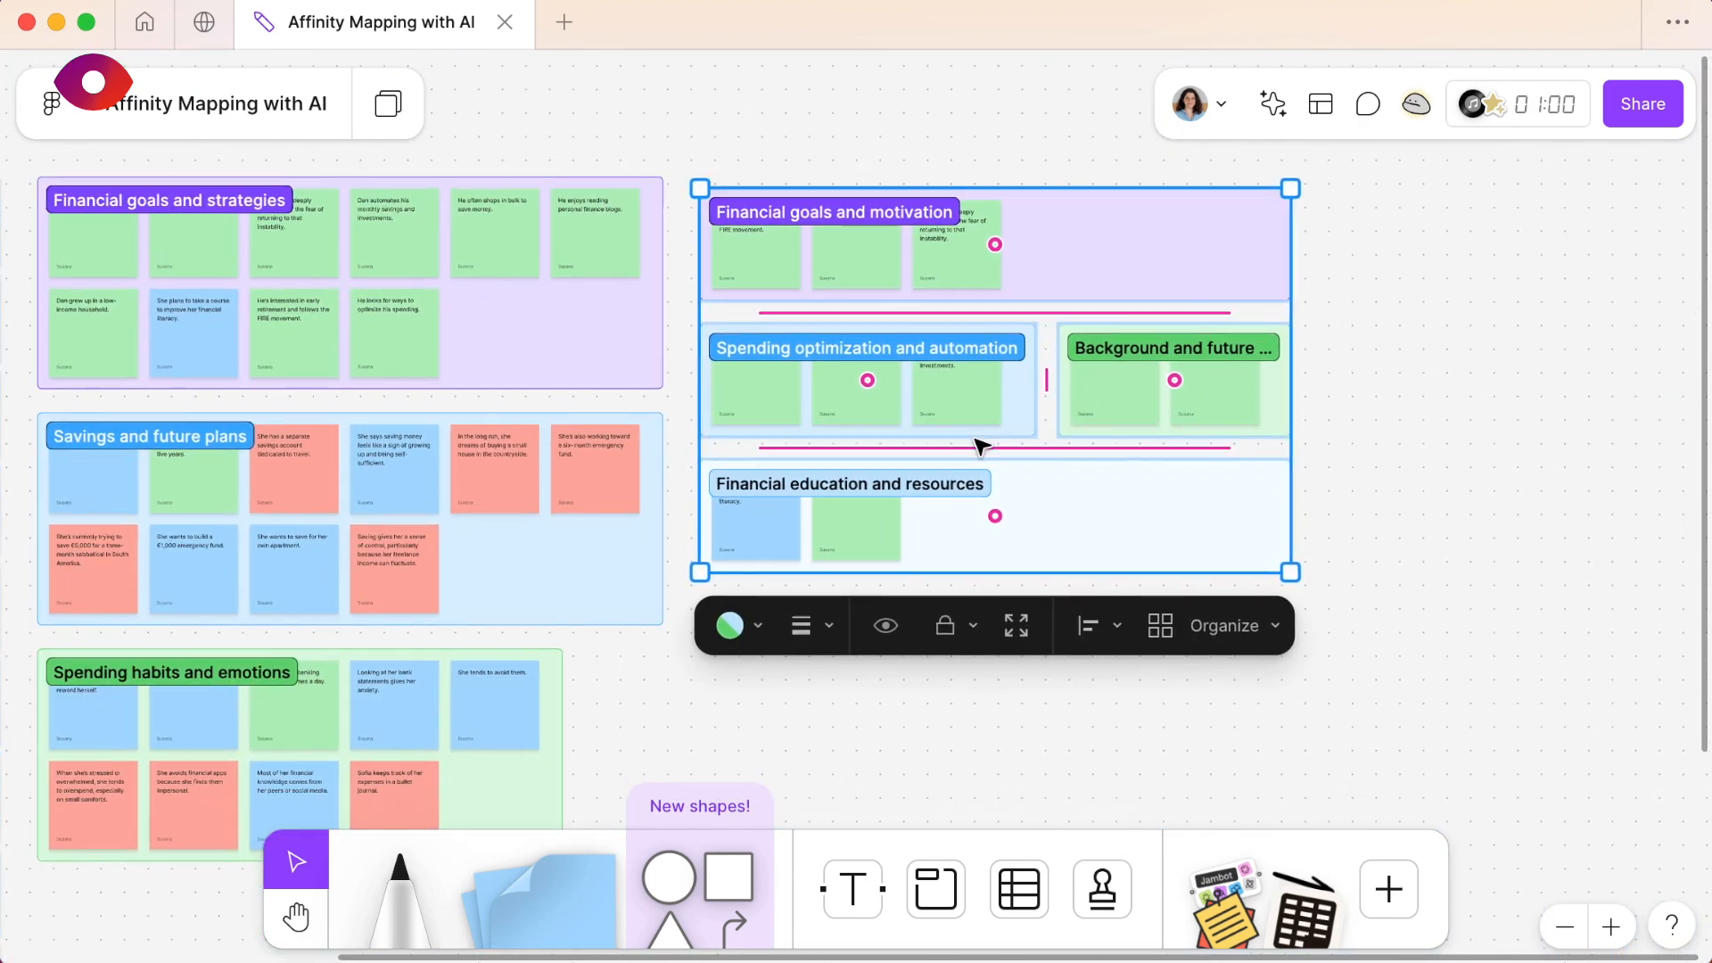
- Review the Financial goals and motivation section's title against the notes it contains
left_click(838, 147)
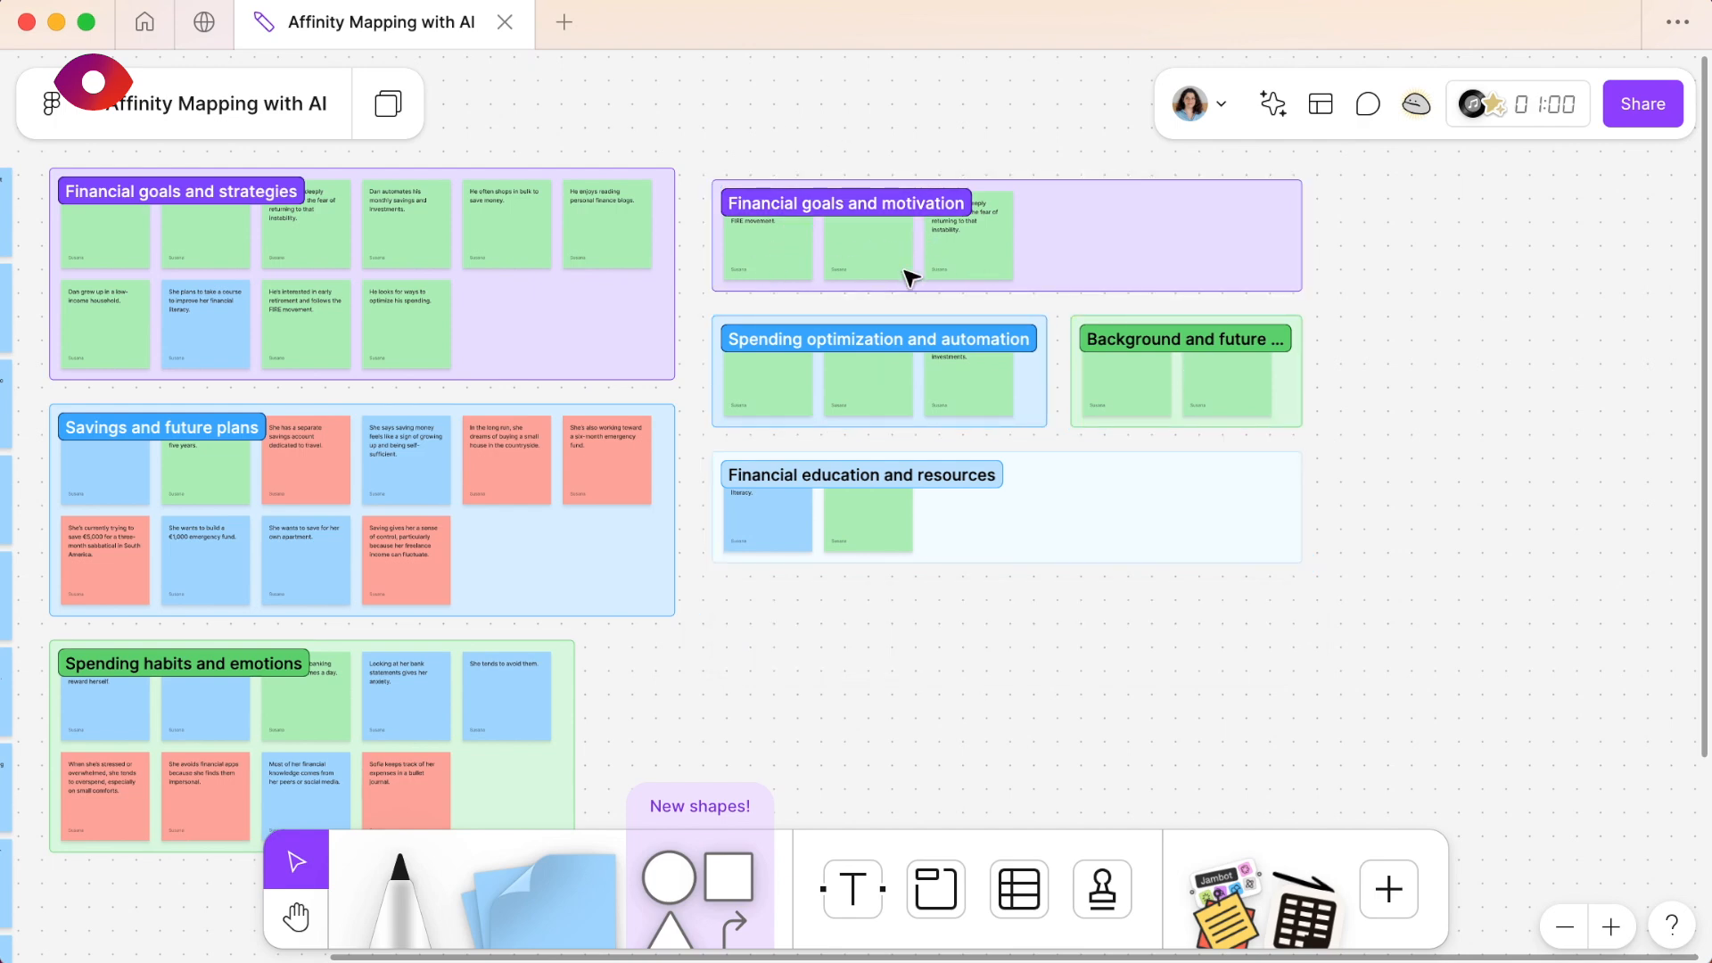
scroll(910, 278, "up", 5)
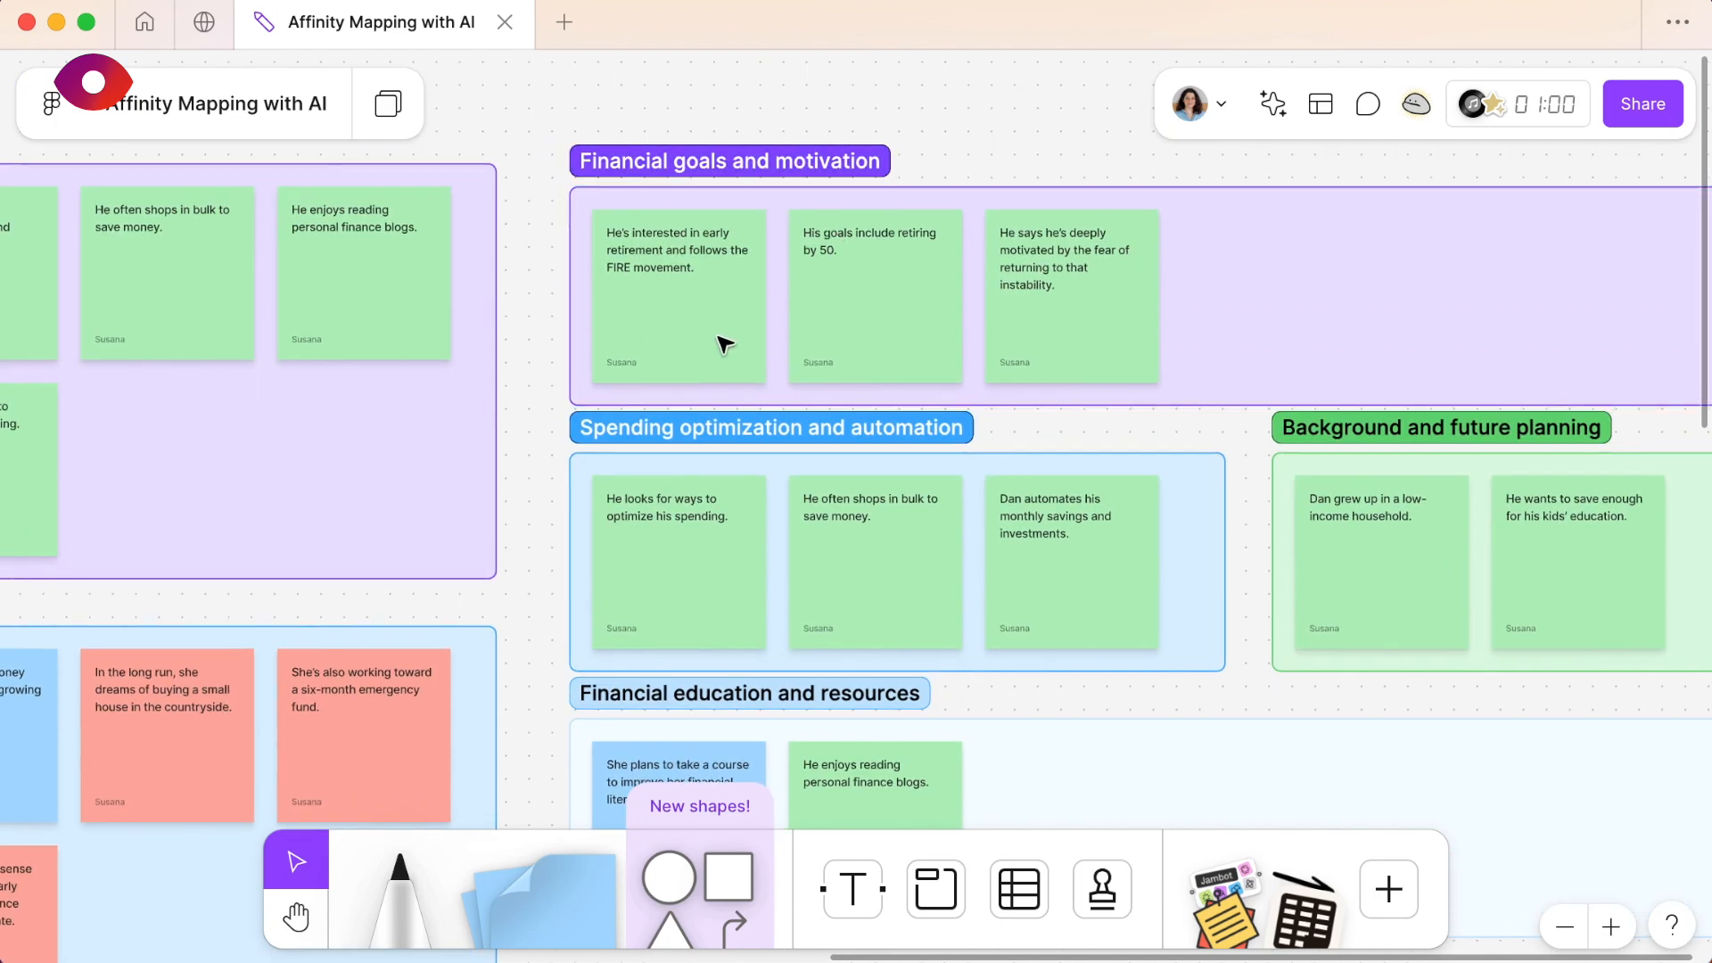
left_click(769, 163)
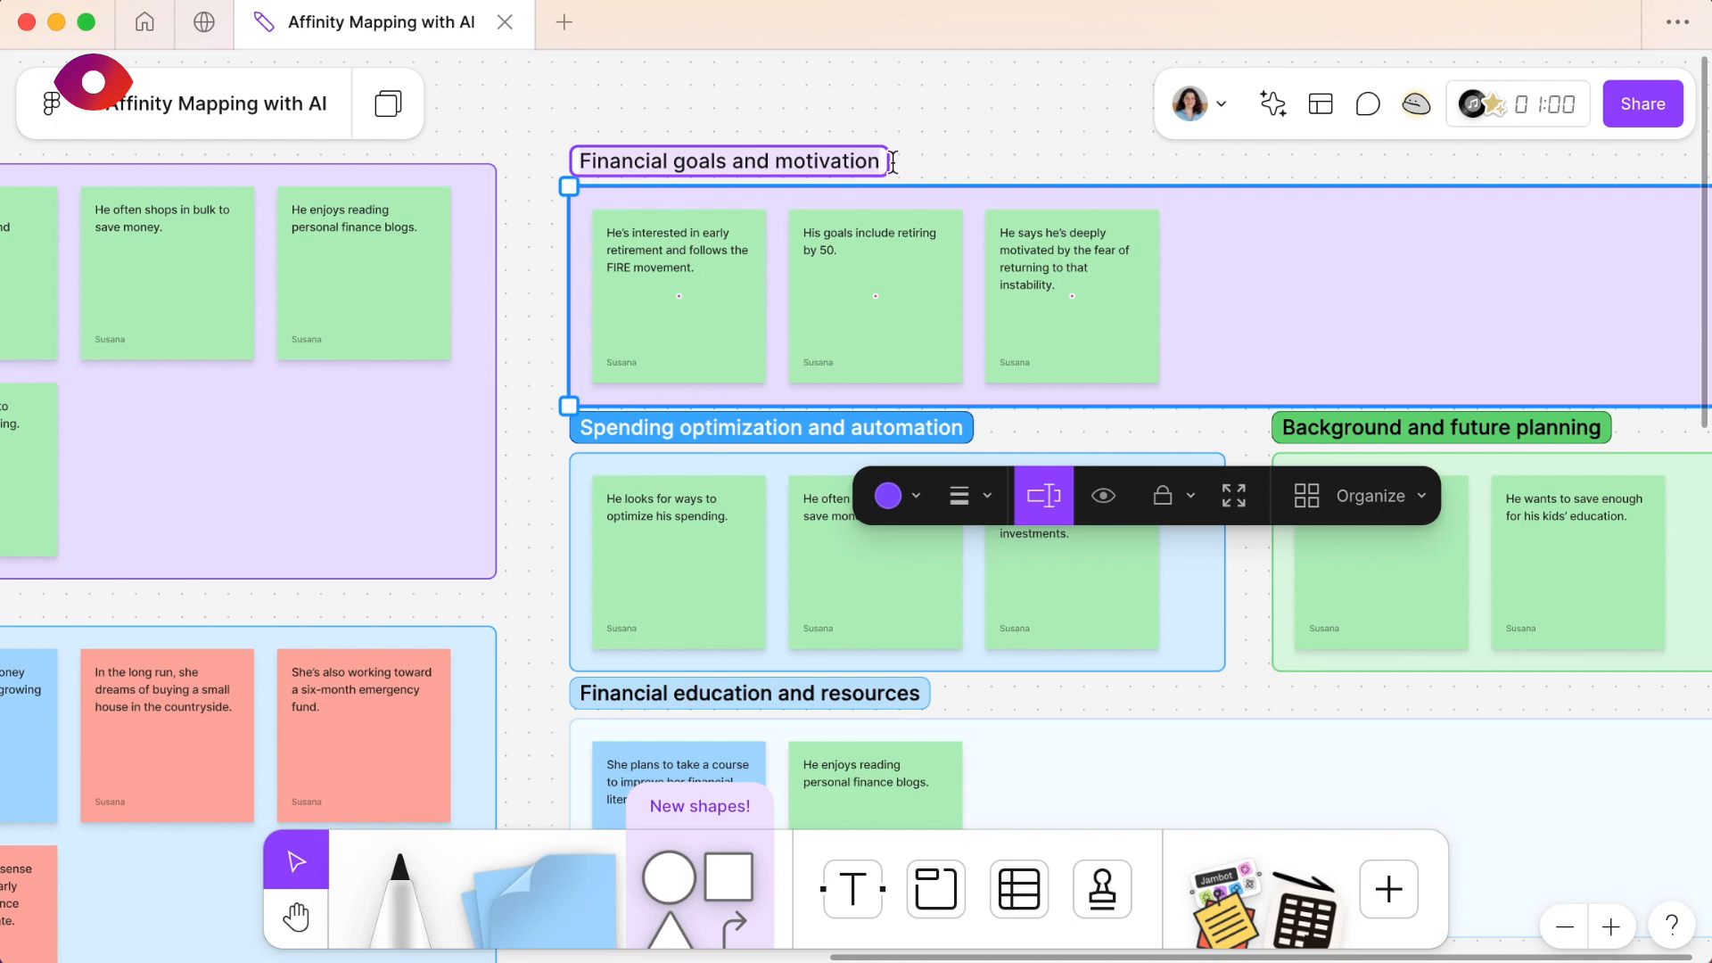
left_click(1032, 159)
scroll(1019, 175, "down", 5)
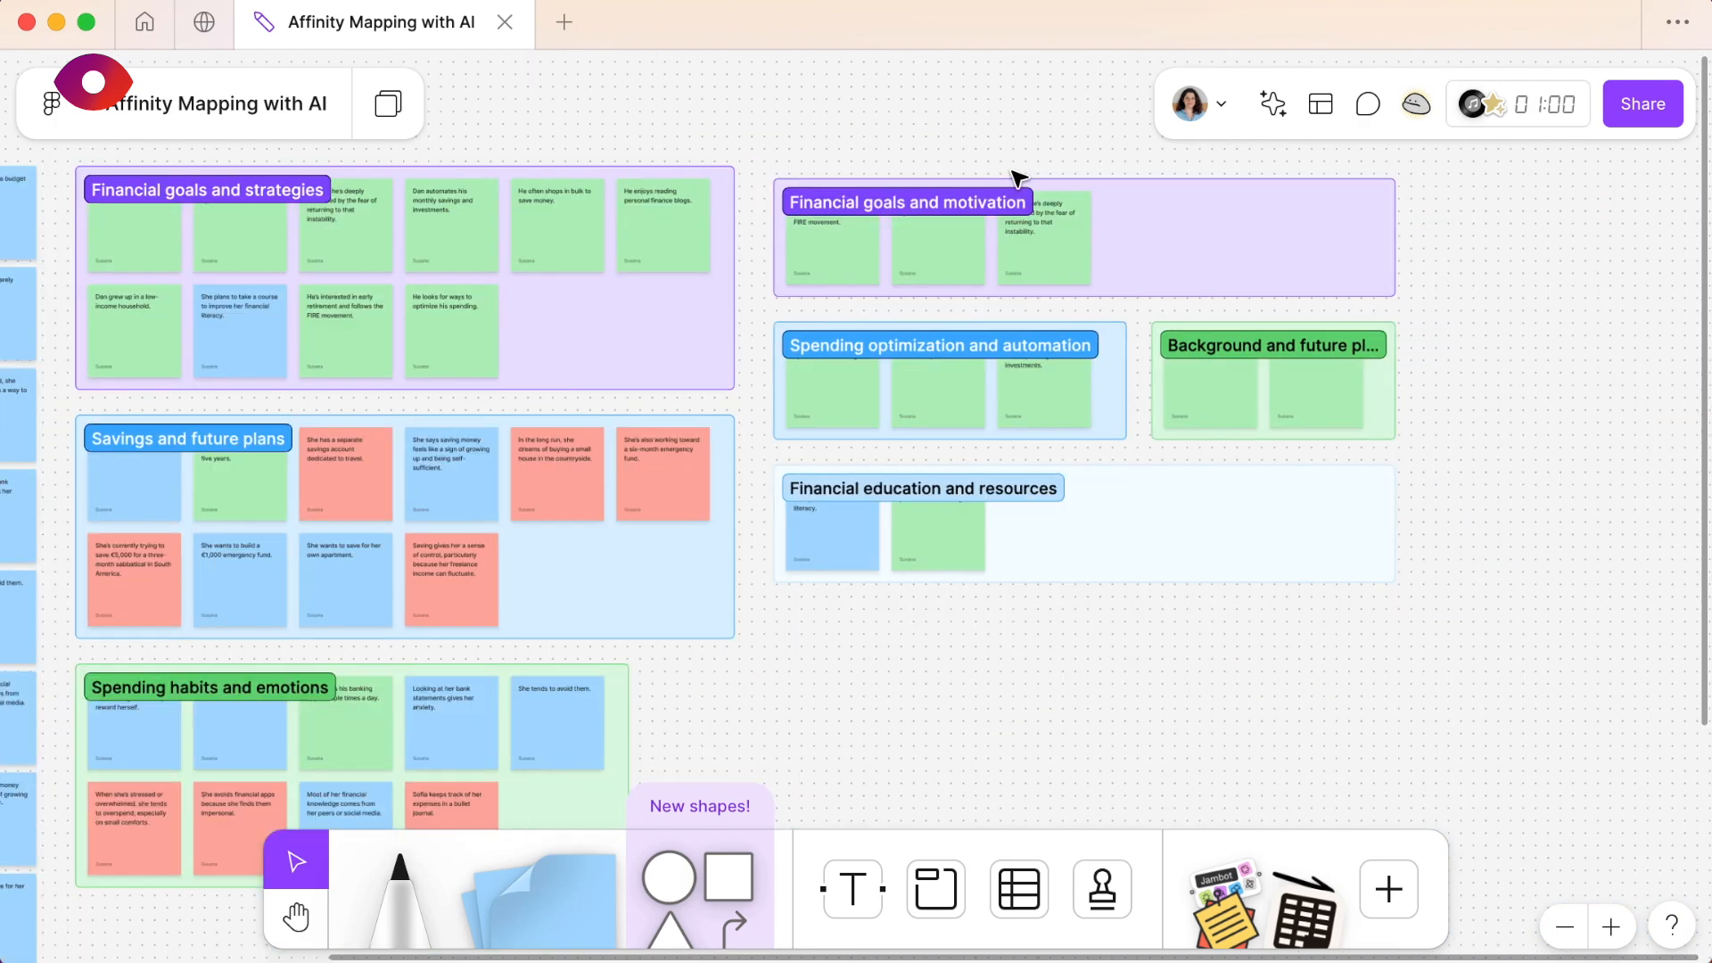
- Select the four new subtopic sections and wrap them together in a new section
scroll(1104, 233, "up", 3)
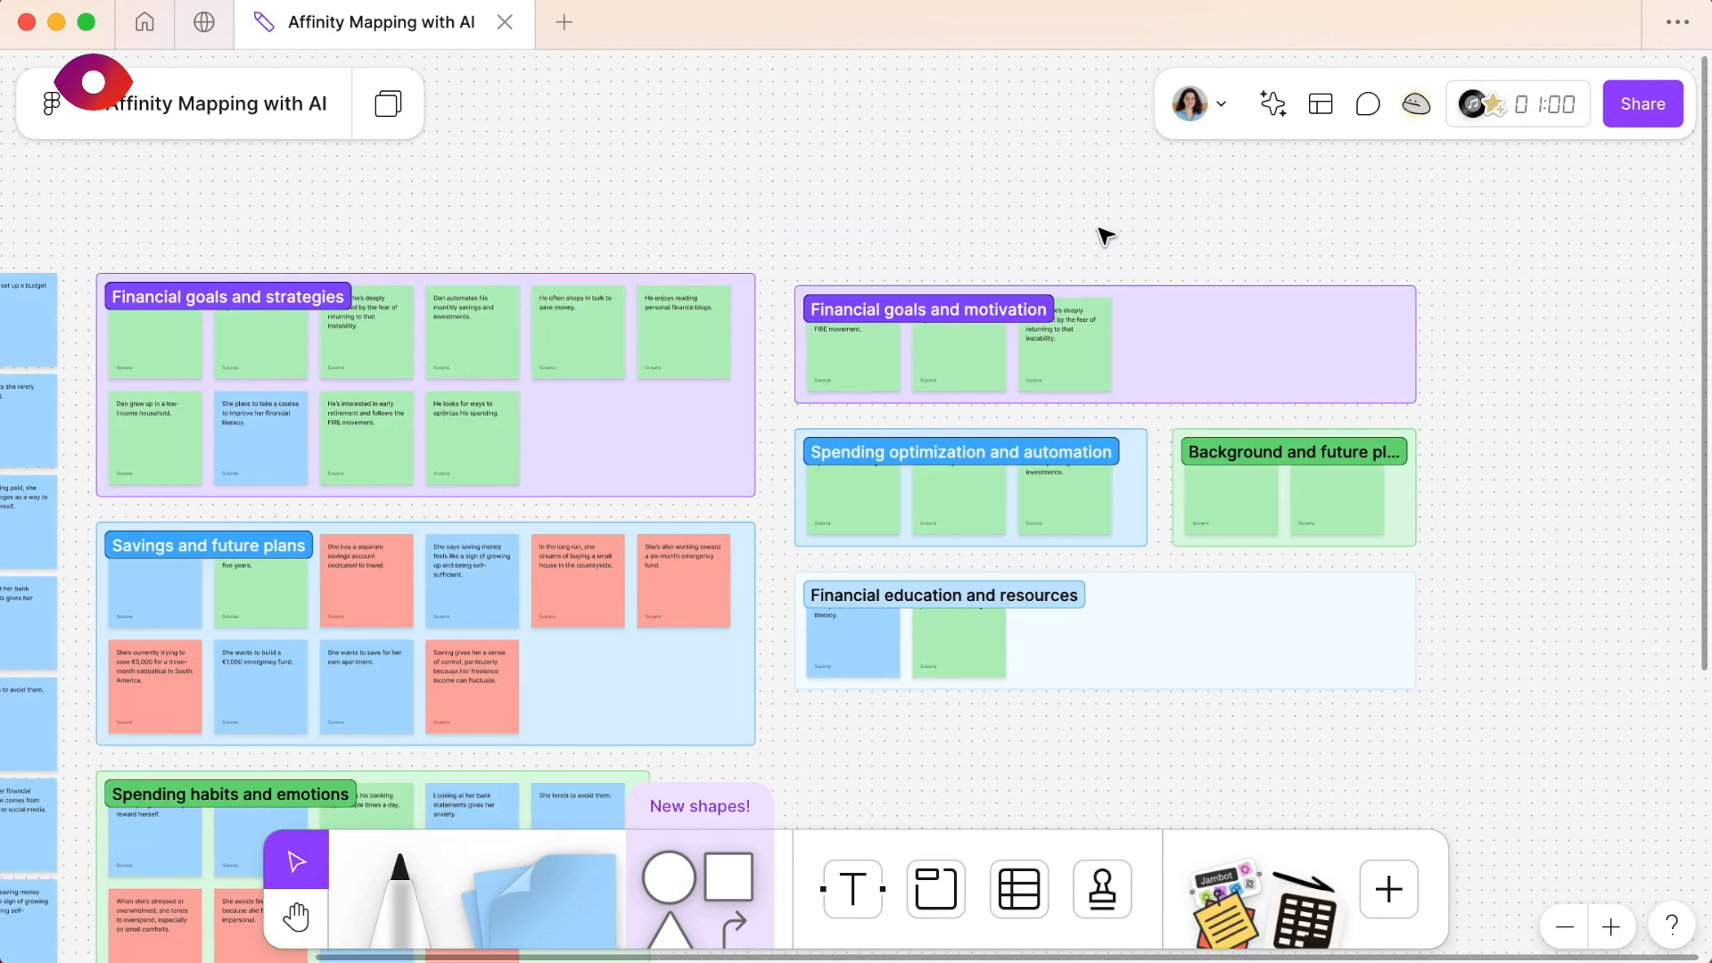
left_click_drag(772, 258, 1467, 719)
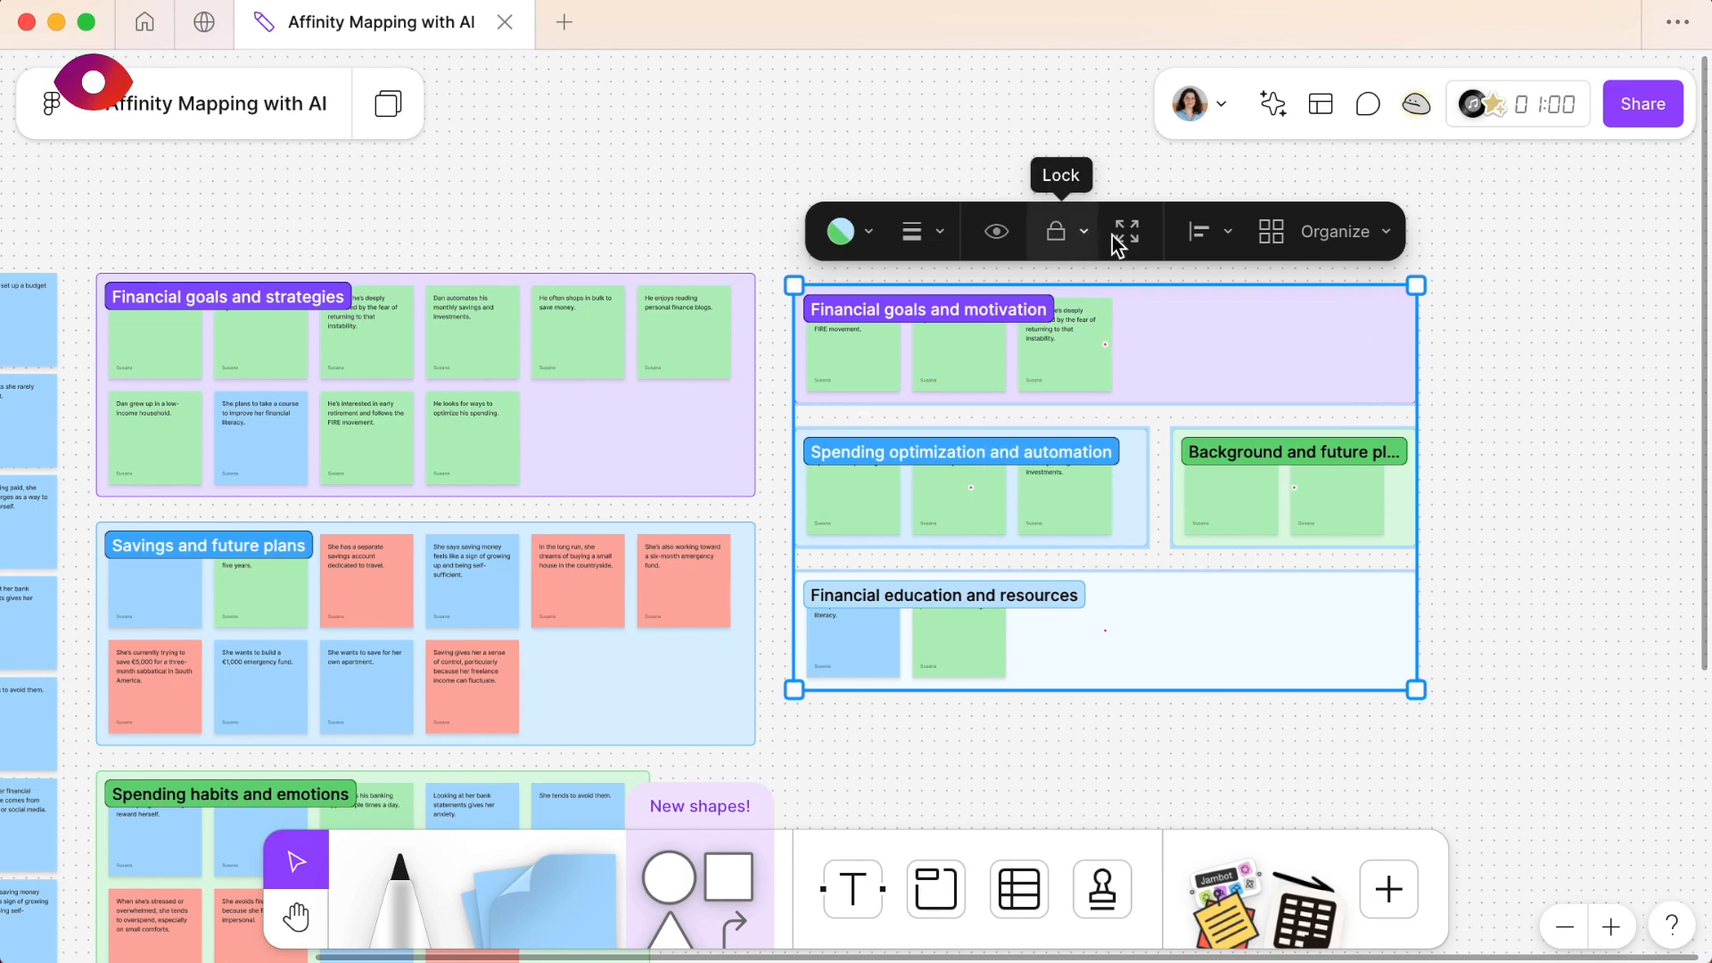
left_click(1383, 234)
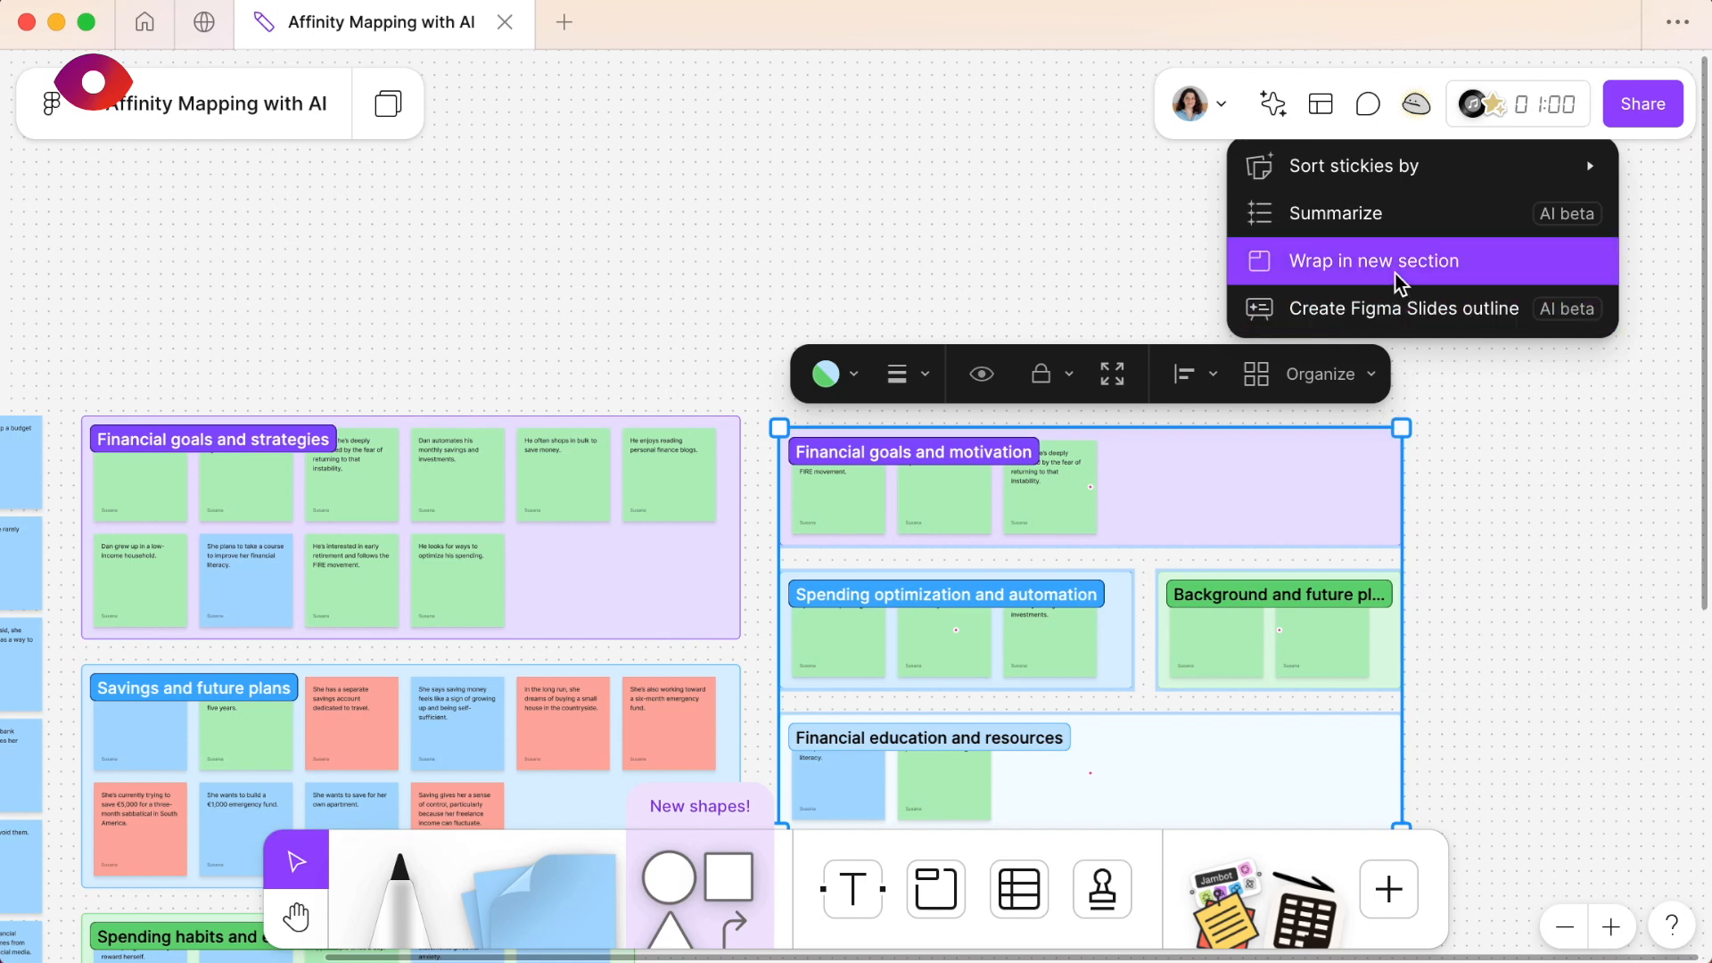
left_click(1397, 283)
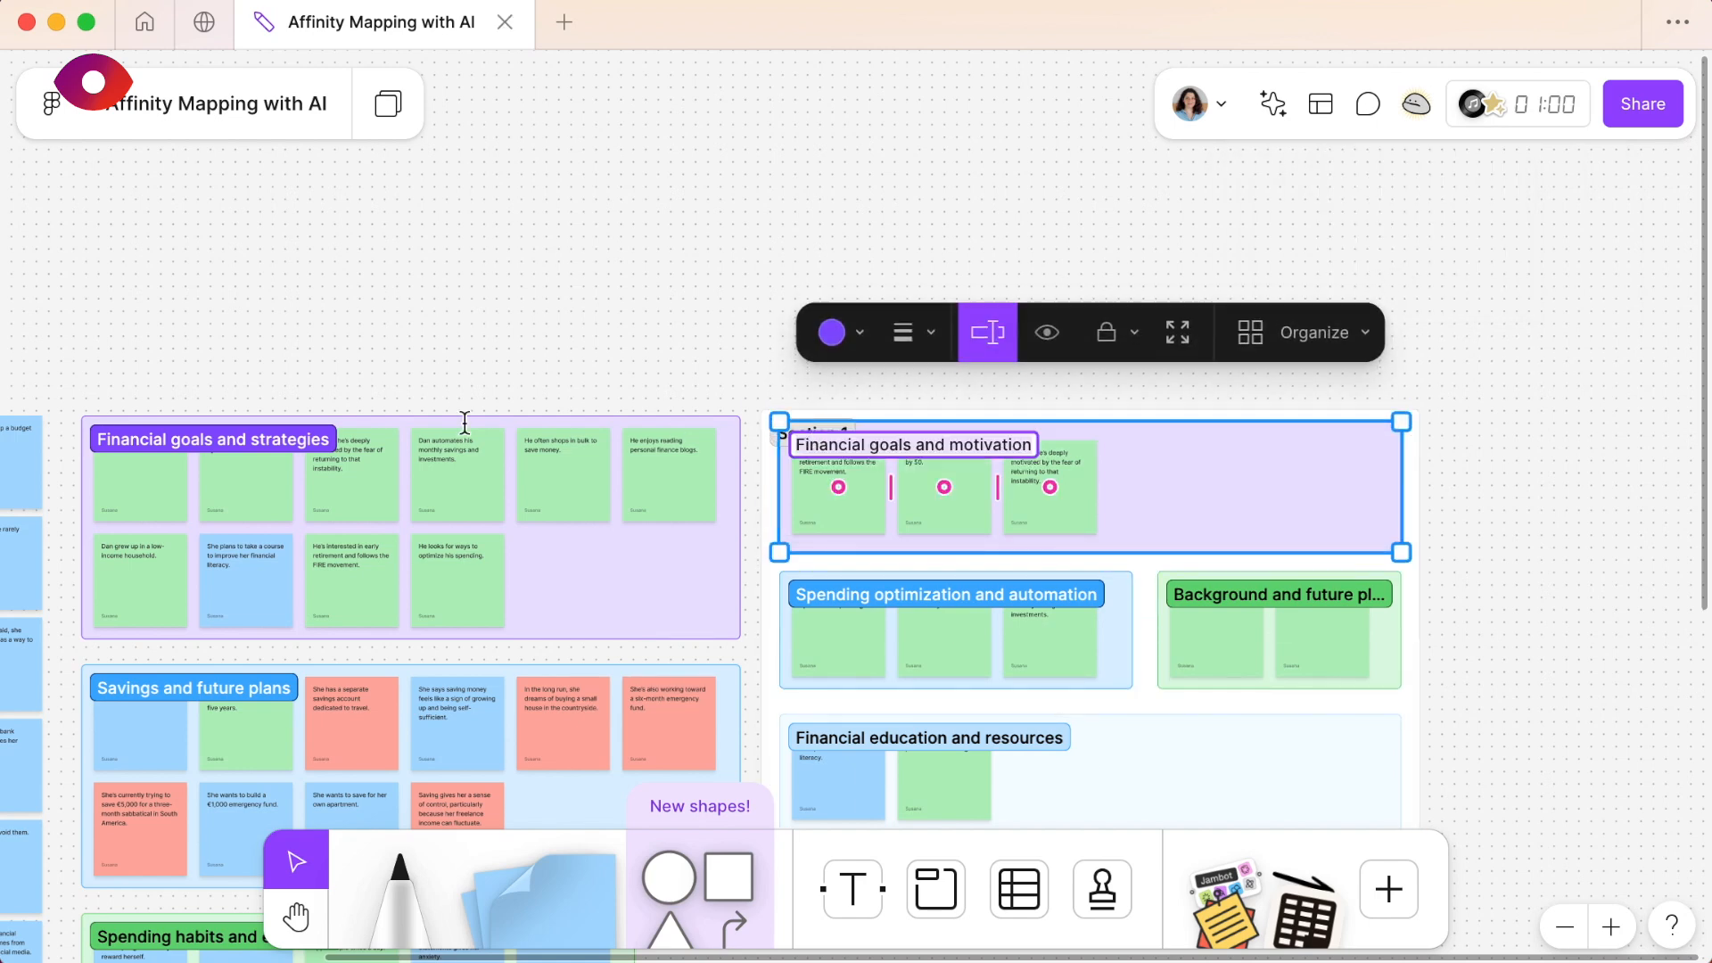
- Copy the original purple section's title and rename the new wrapping section as Financial goals and strategies
left_click(254, 437)
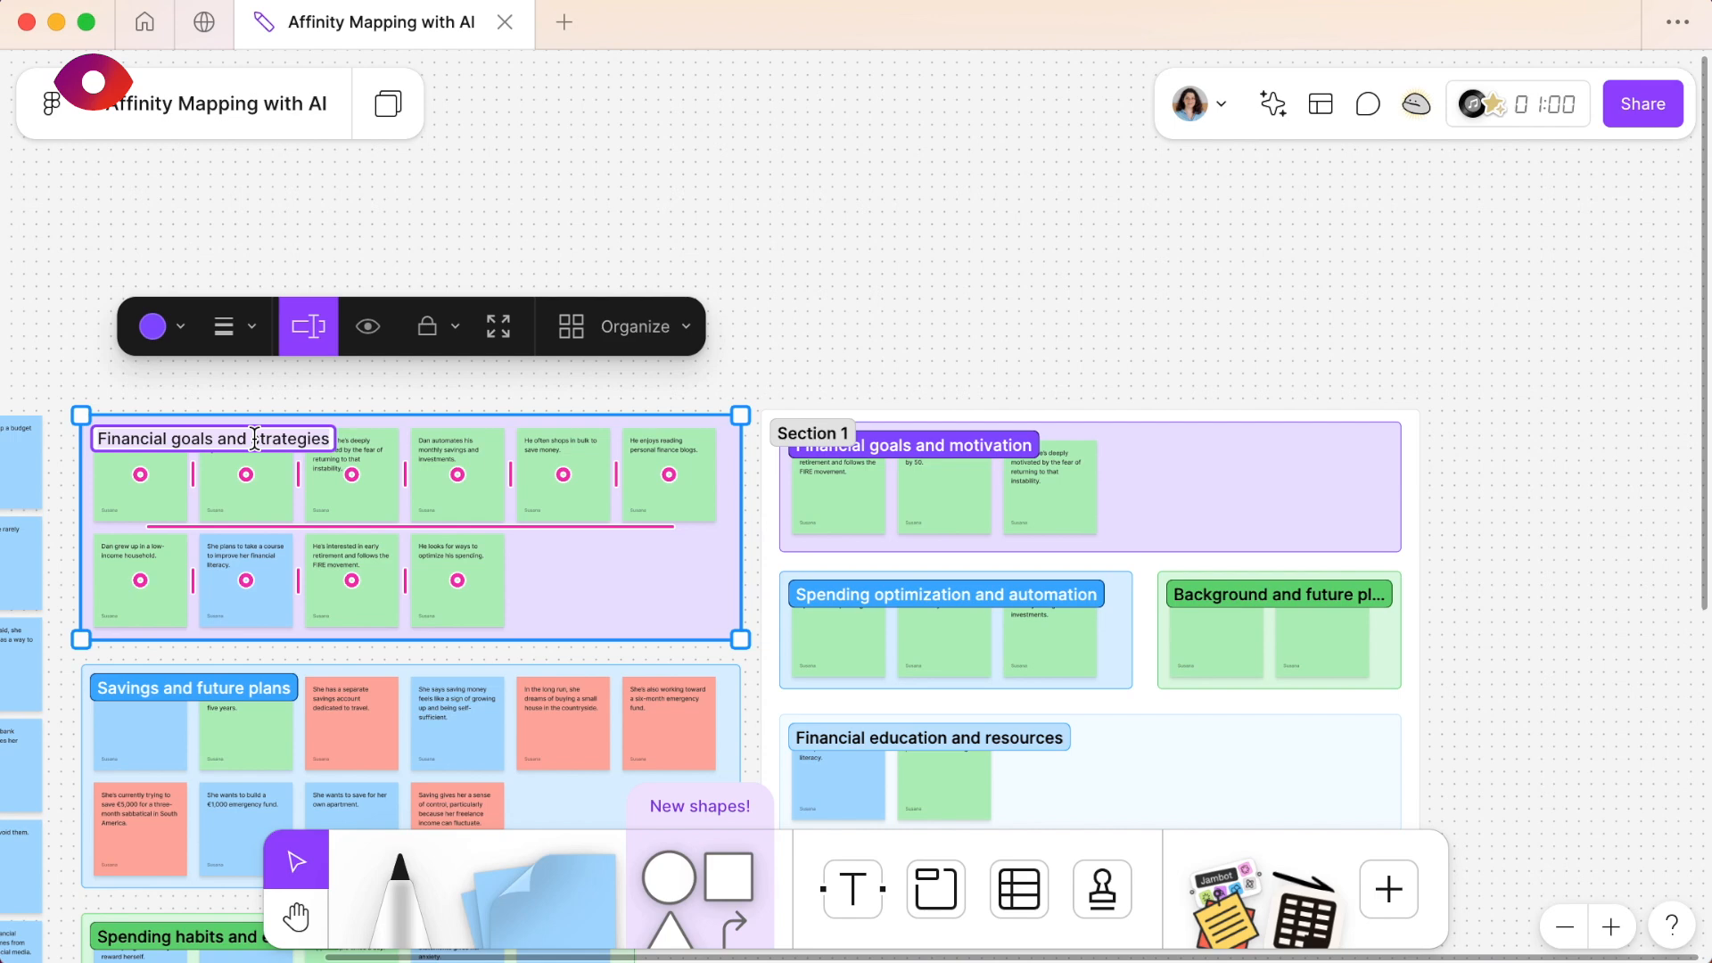
left_click(878, 484)
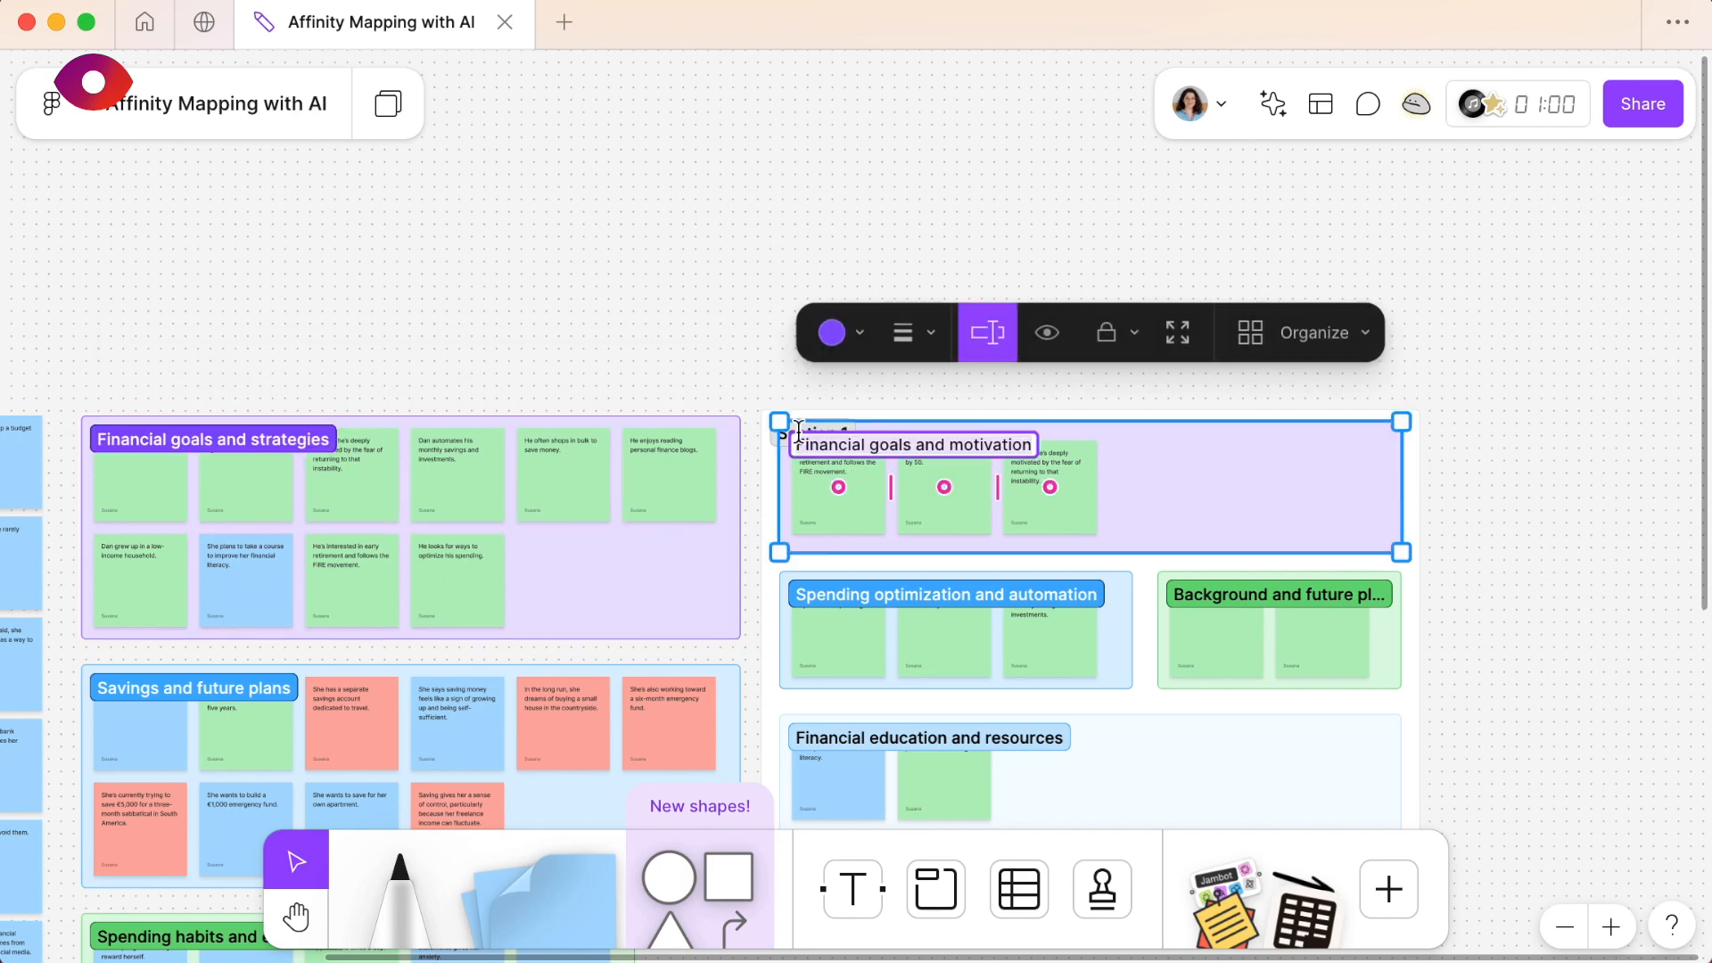
left_click(825, 390)
scroll(829, 401, "up", 5)
left_click(737, 400)
type("Financial goals and strategies")
left_click(826, 267)
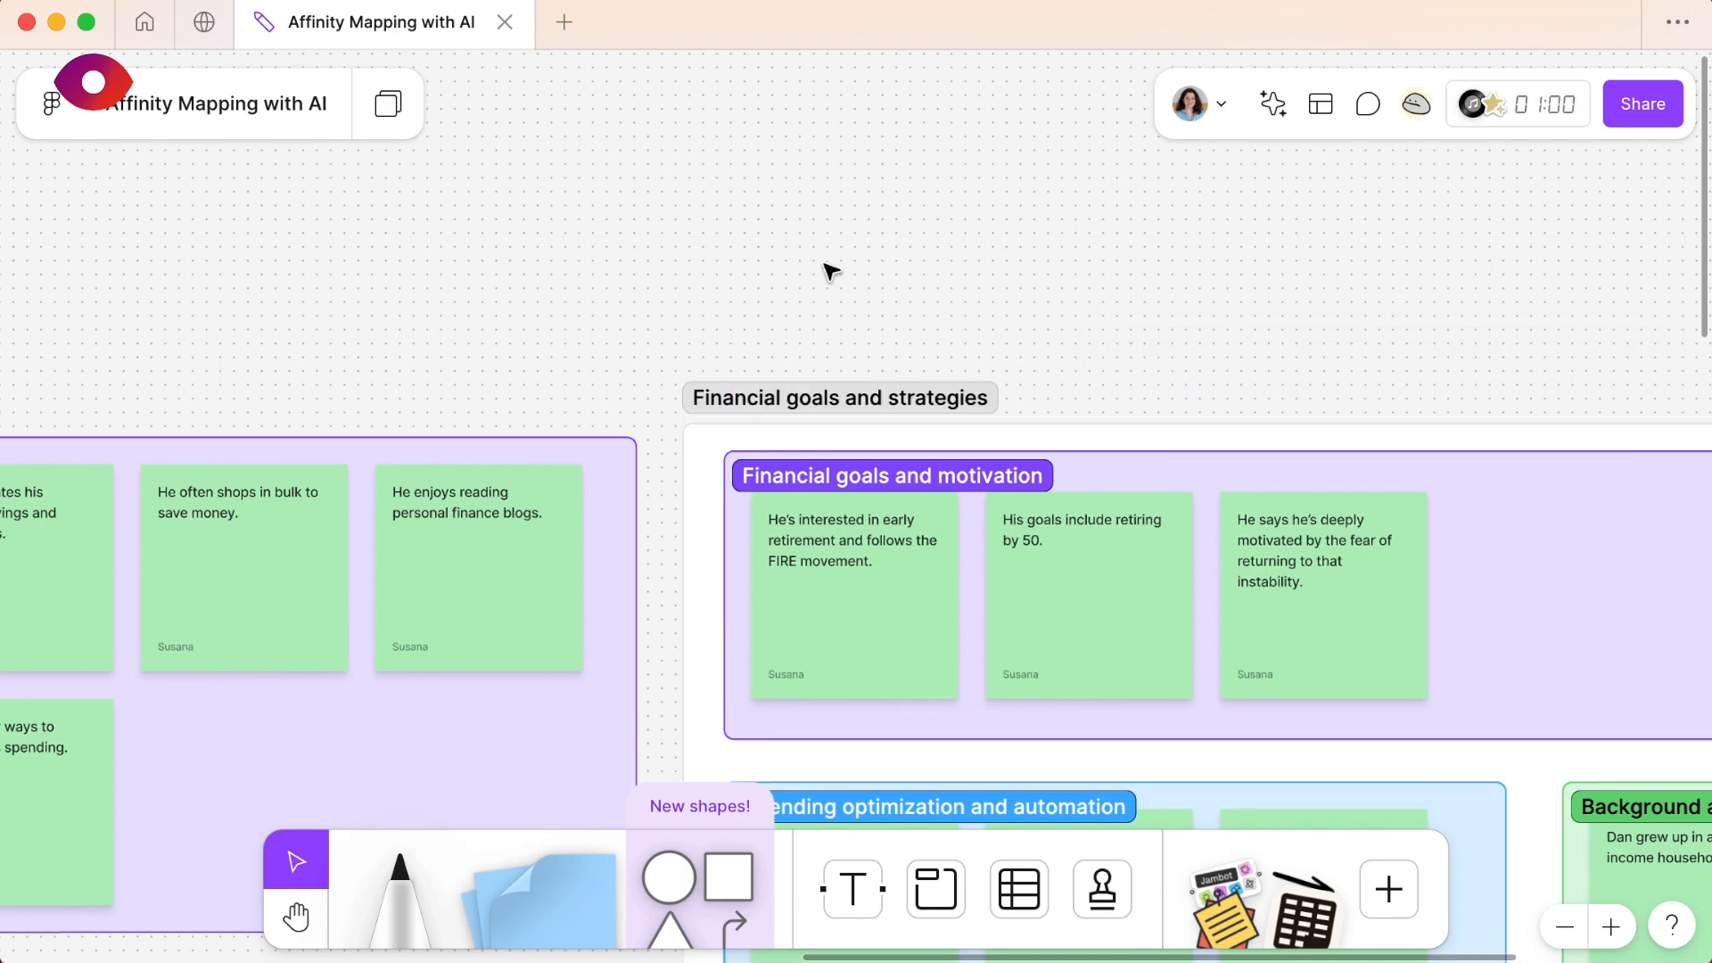
- Rename the Financial goals and motivation subsection as "Goal: Retirement"
scroll(831, 270, "down", 5)
scroll(831, 270, "right", 3)
left_click(794, 259)
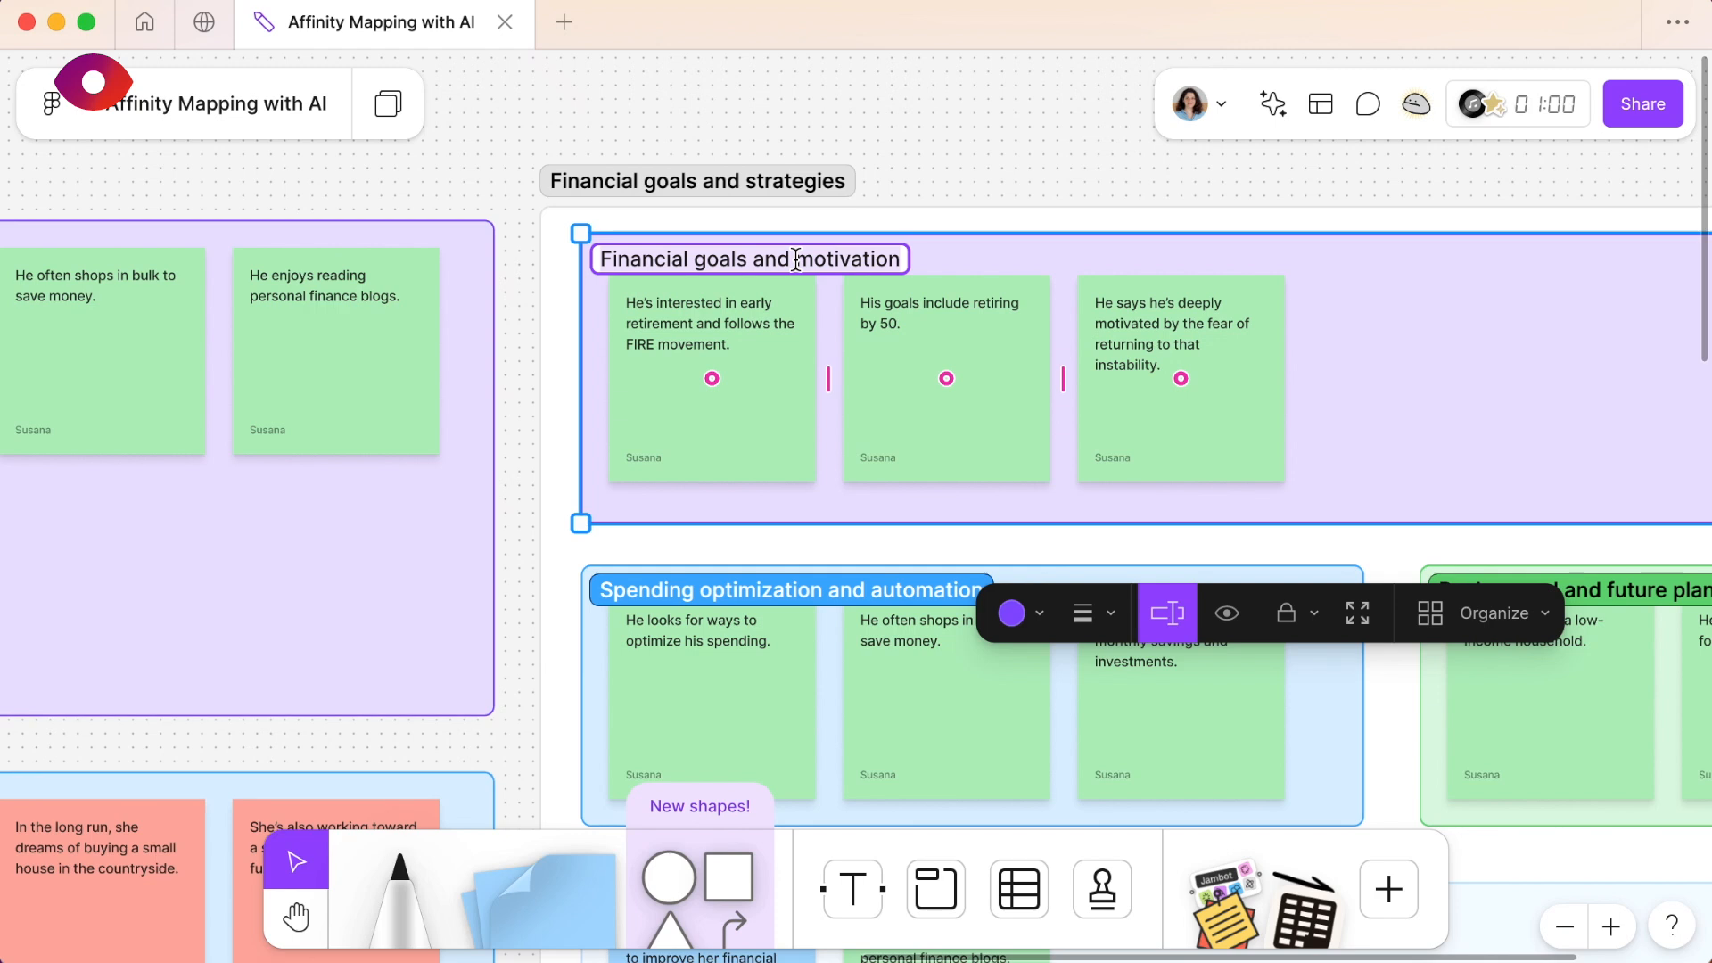
double_click(796, 260)
type("Goal: Retirement")
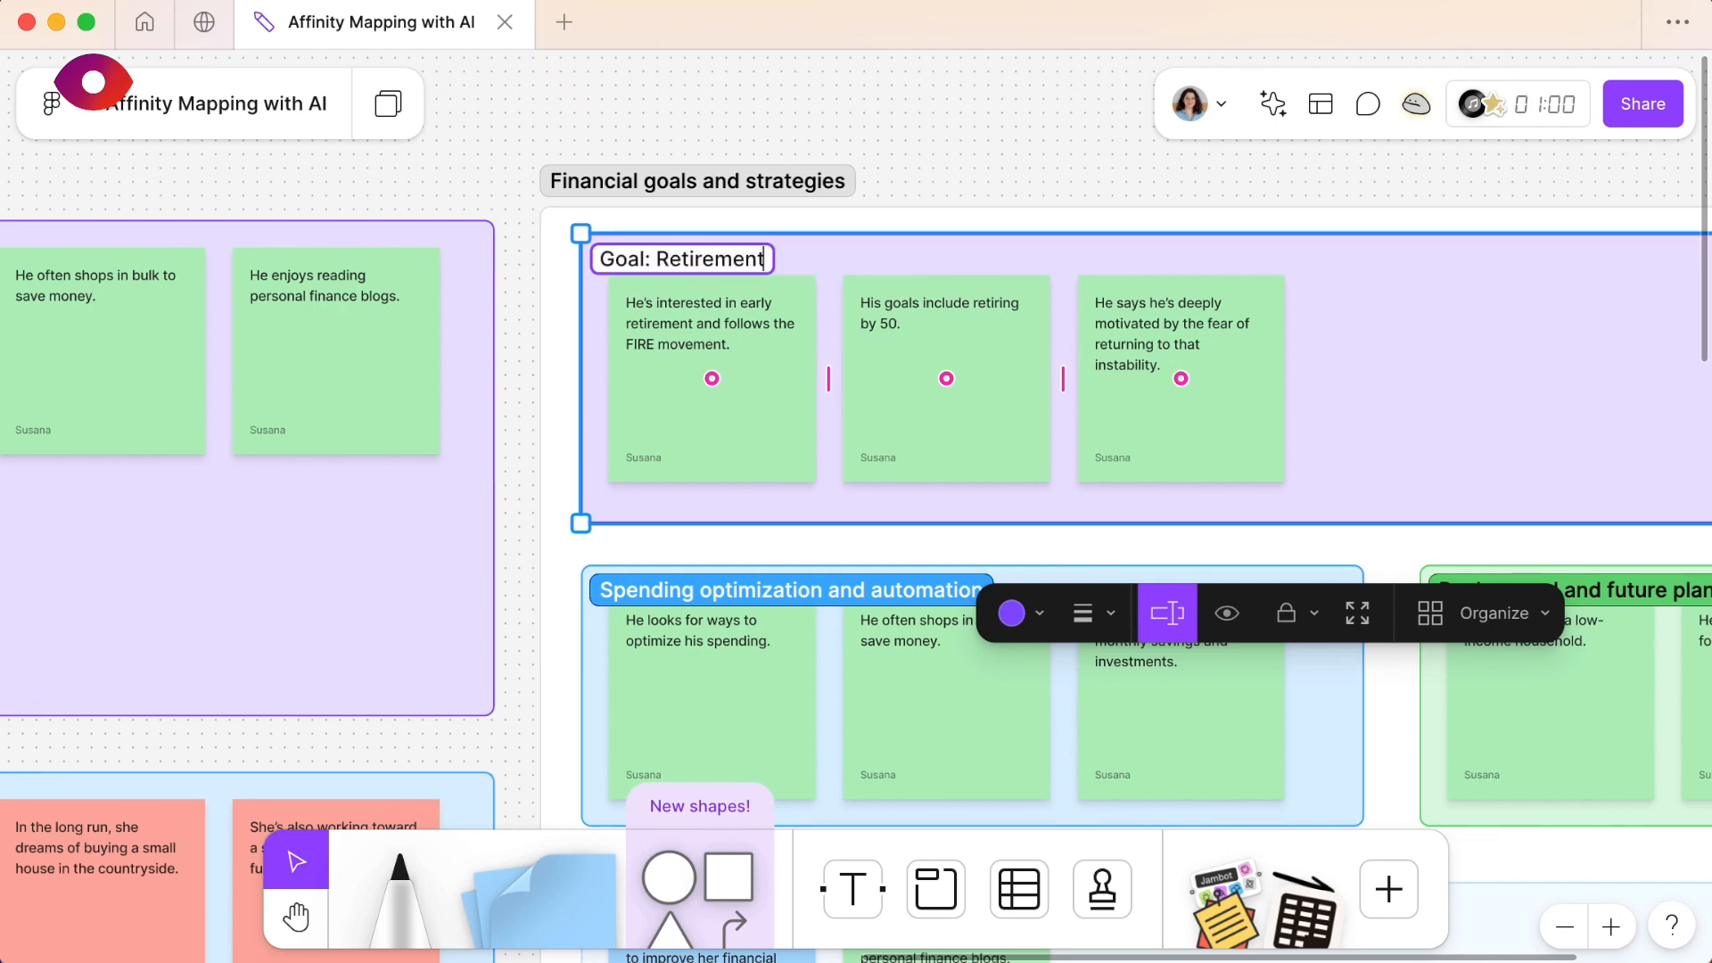
key("Return")
- Overlap the retiring-by-50 note with the early-retirement note and narrow the Goal: Retirement section to leave the fear-of-instability note outside it
left_click_drag(952, 349, 848, 409)
left_click(1238, 366)
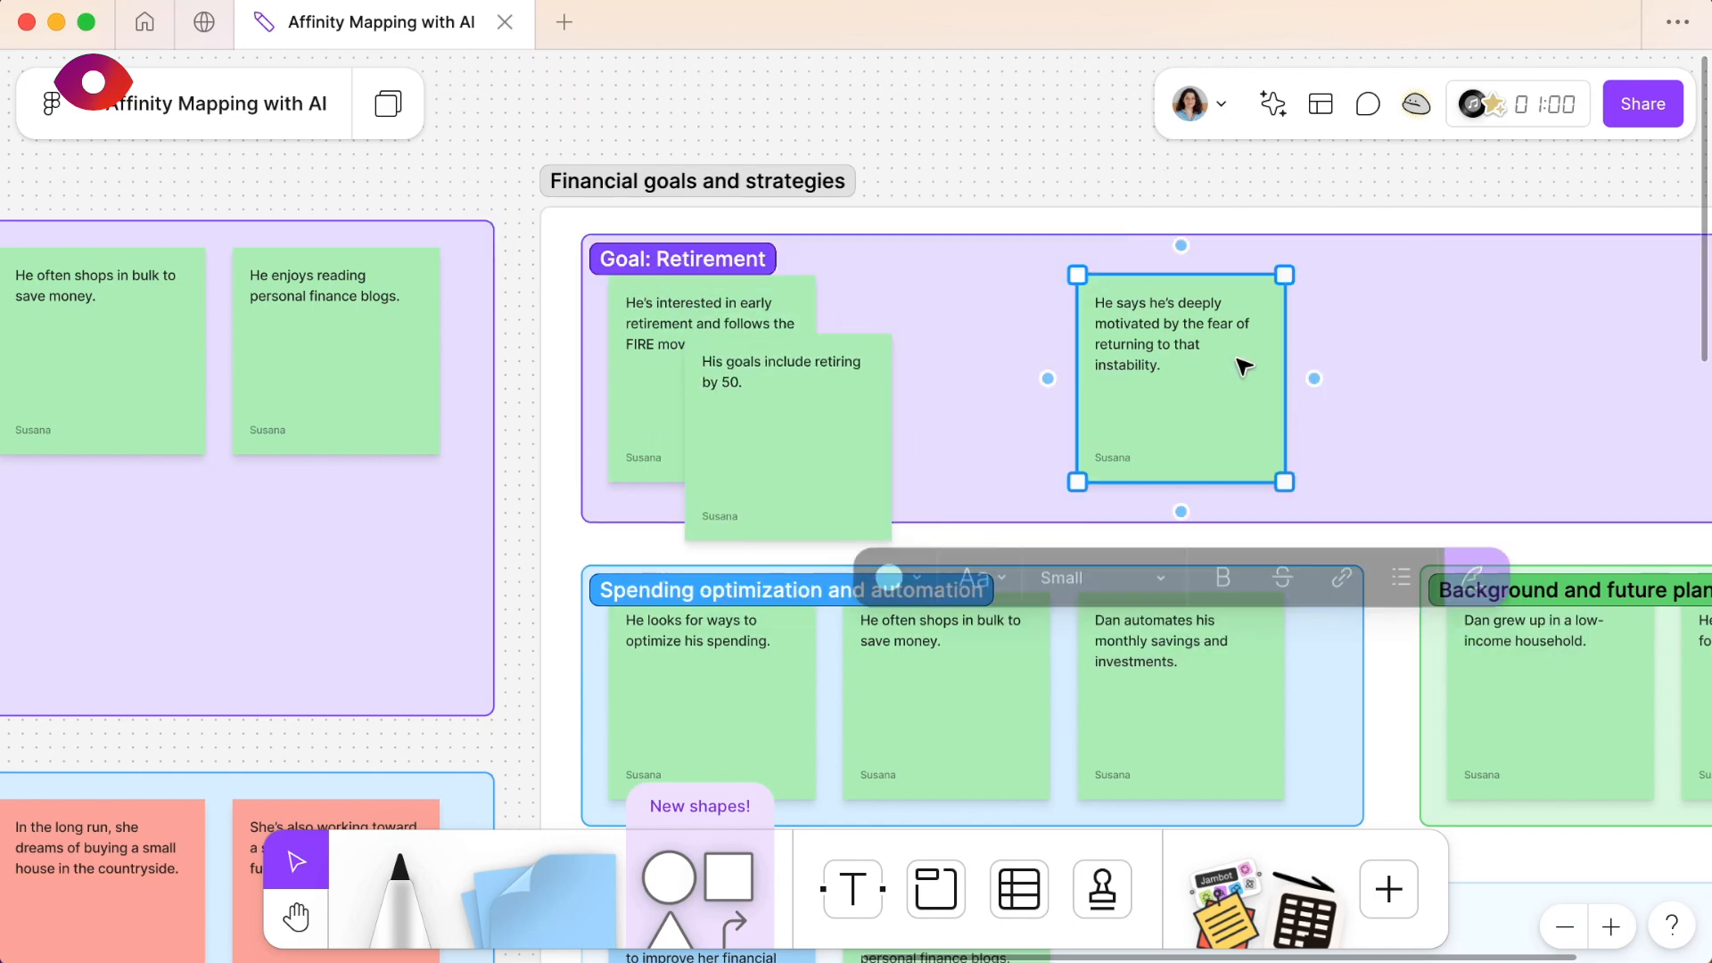
scroll(1244, 366, "right", 2)
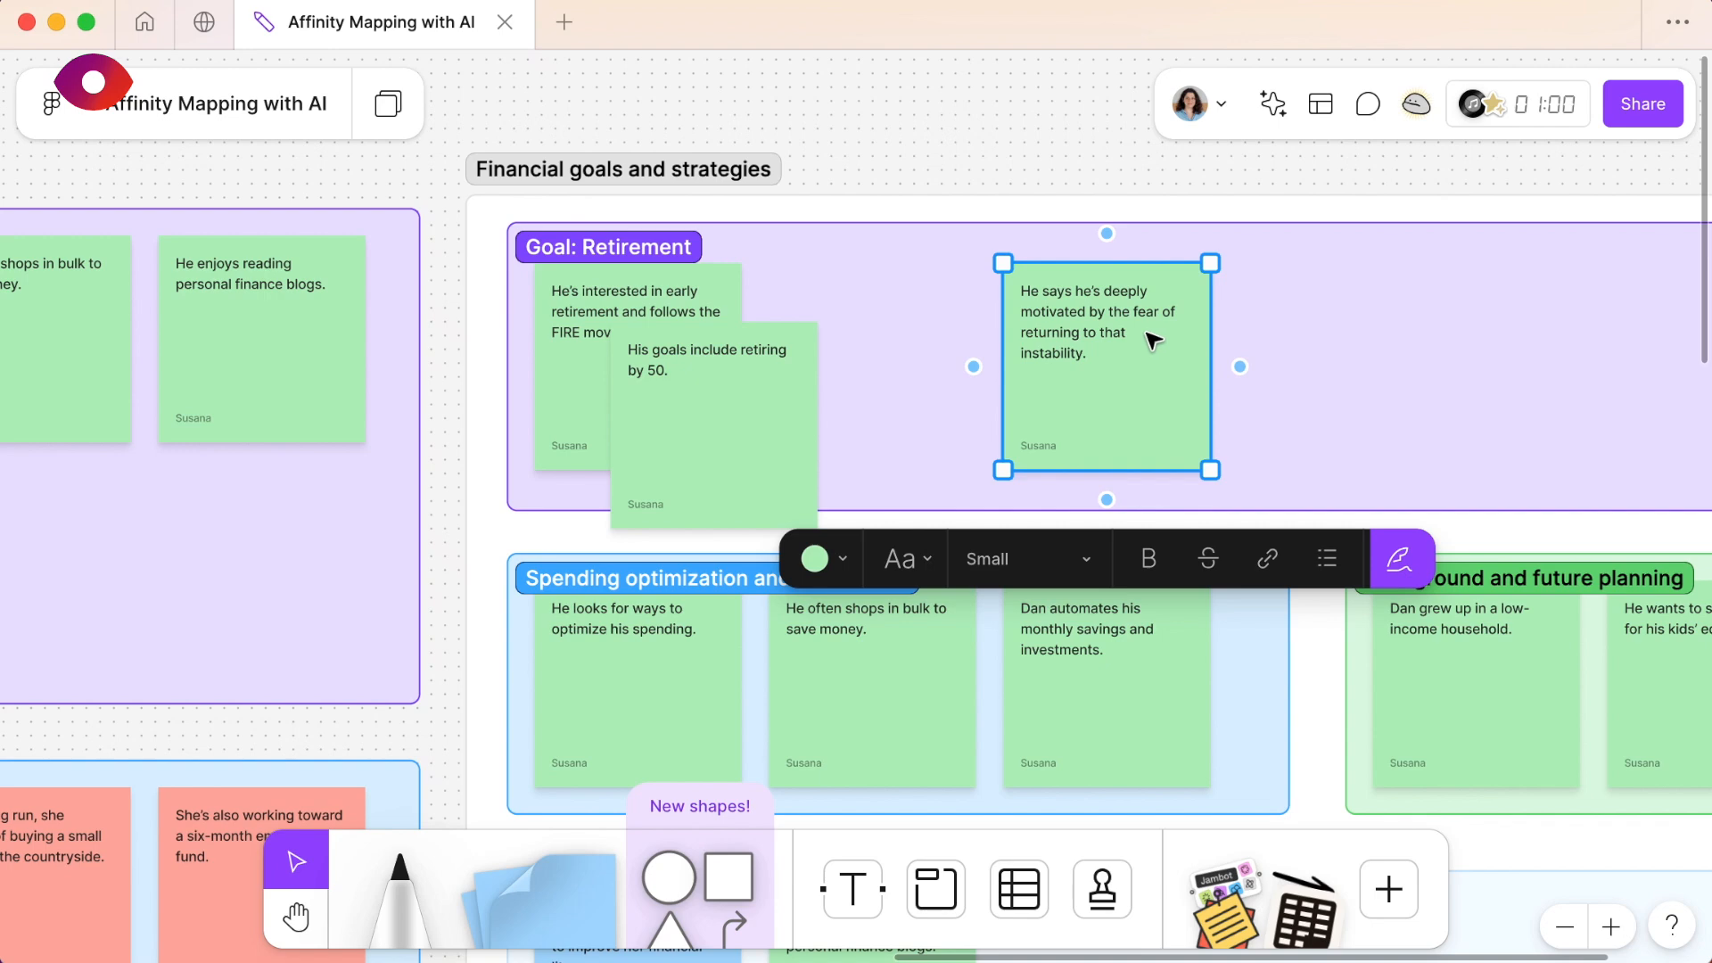
scroll(1155, 343, "down", 5, "ctrl")
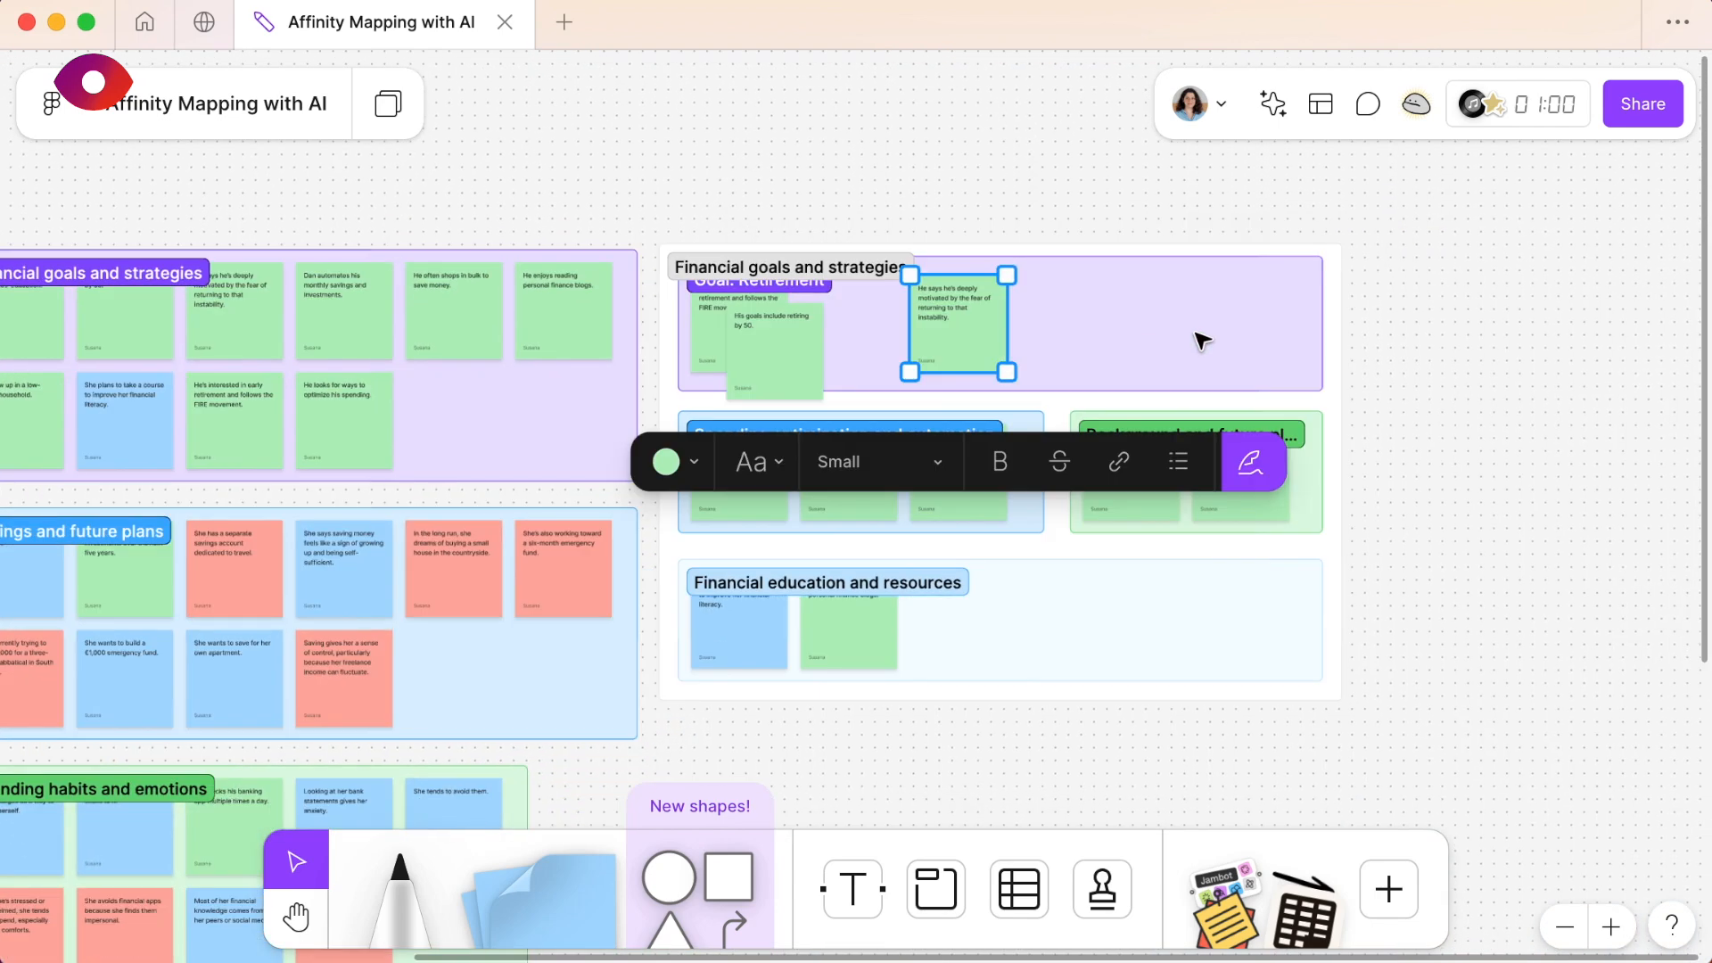
left_click(1342, 321)
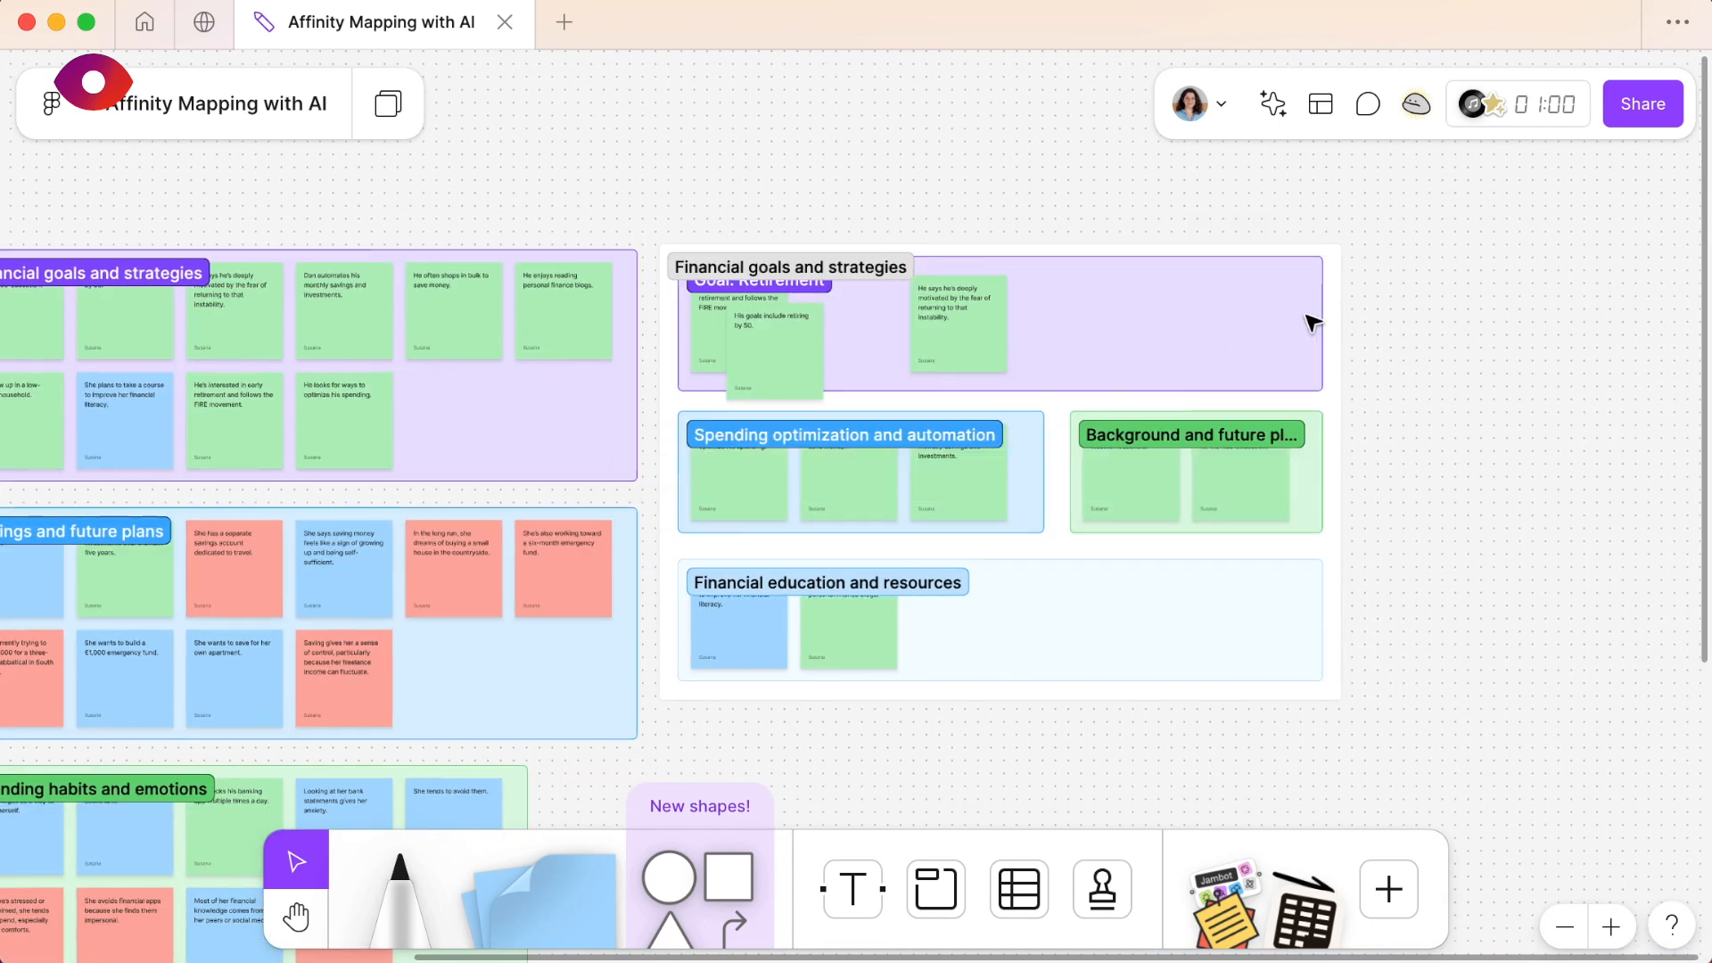
left_click(1323, 321)
left_click_drag(1021, 314, 887, 314)
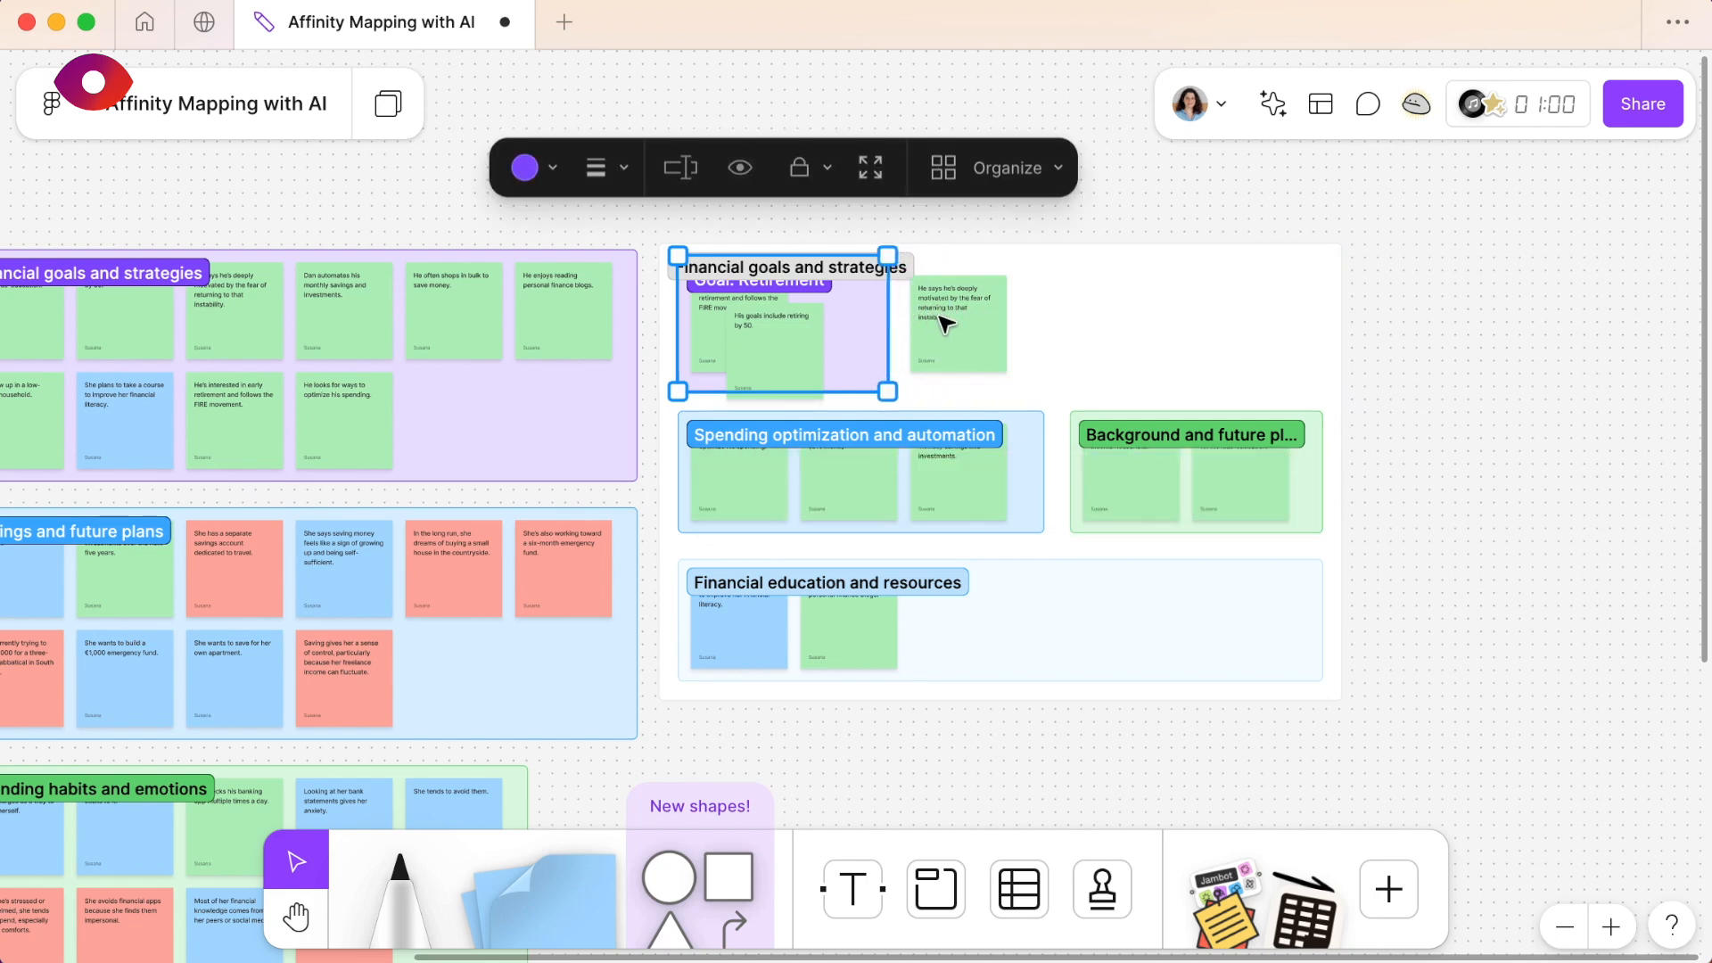
- Examine the fear-of-instability note beside the Goal: Retirement section and consider where it fits among the subtopics
left_click(936, 321)
scroll(941, 323, "up", 5, "ctrl")
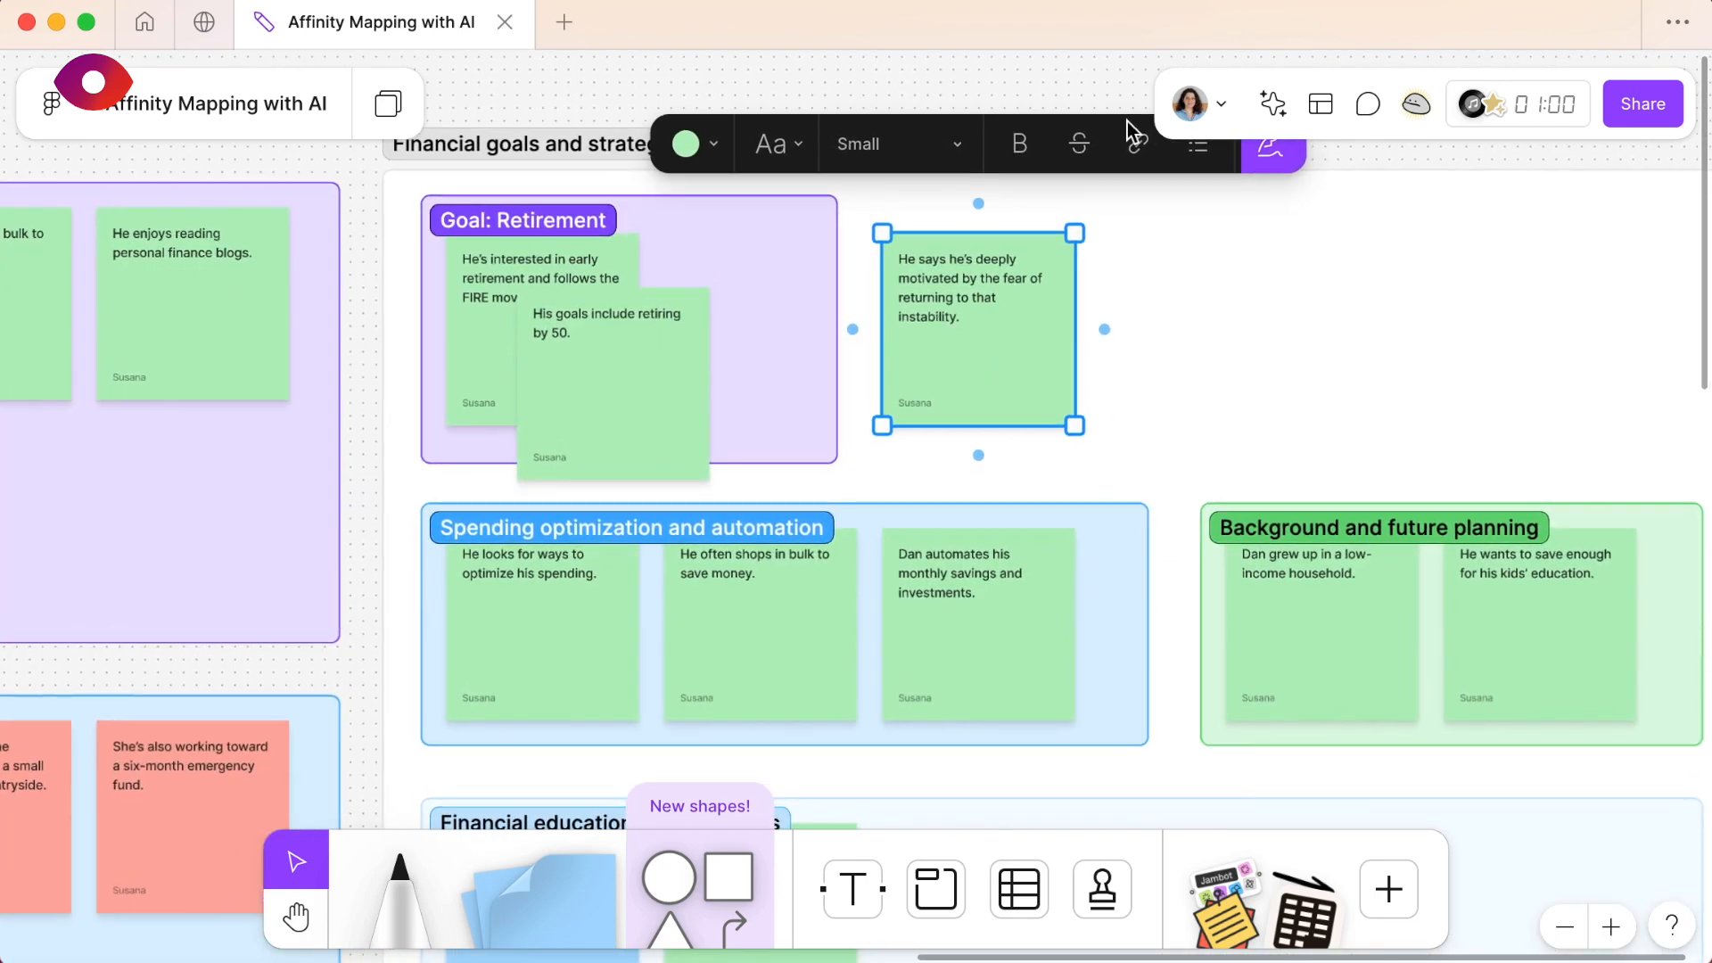
scroll(1308, 252, "up", 2)
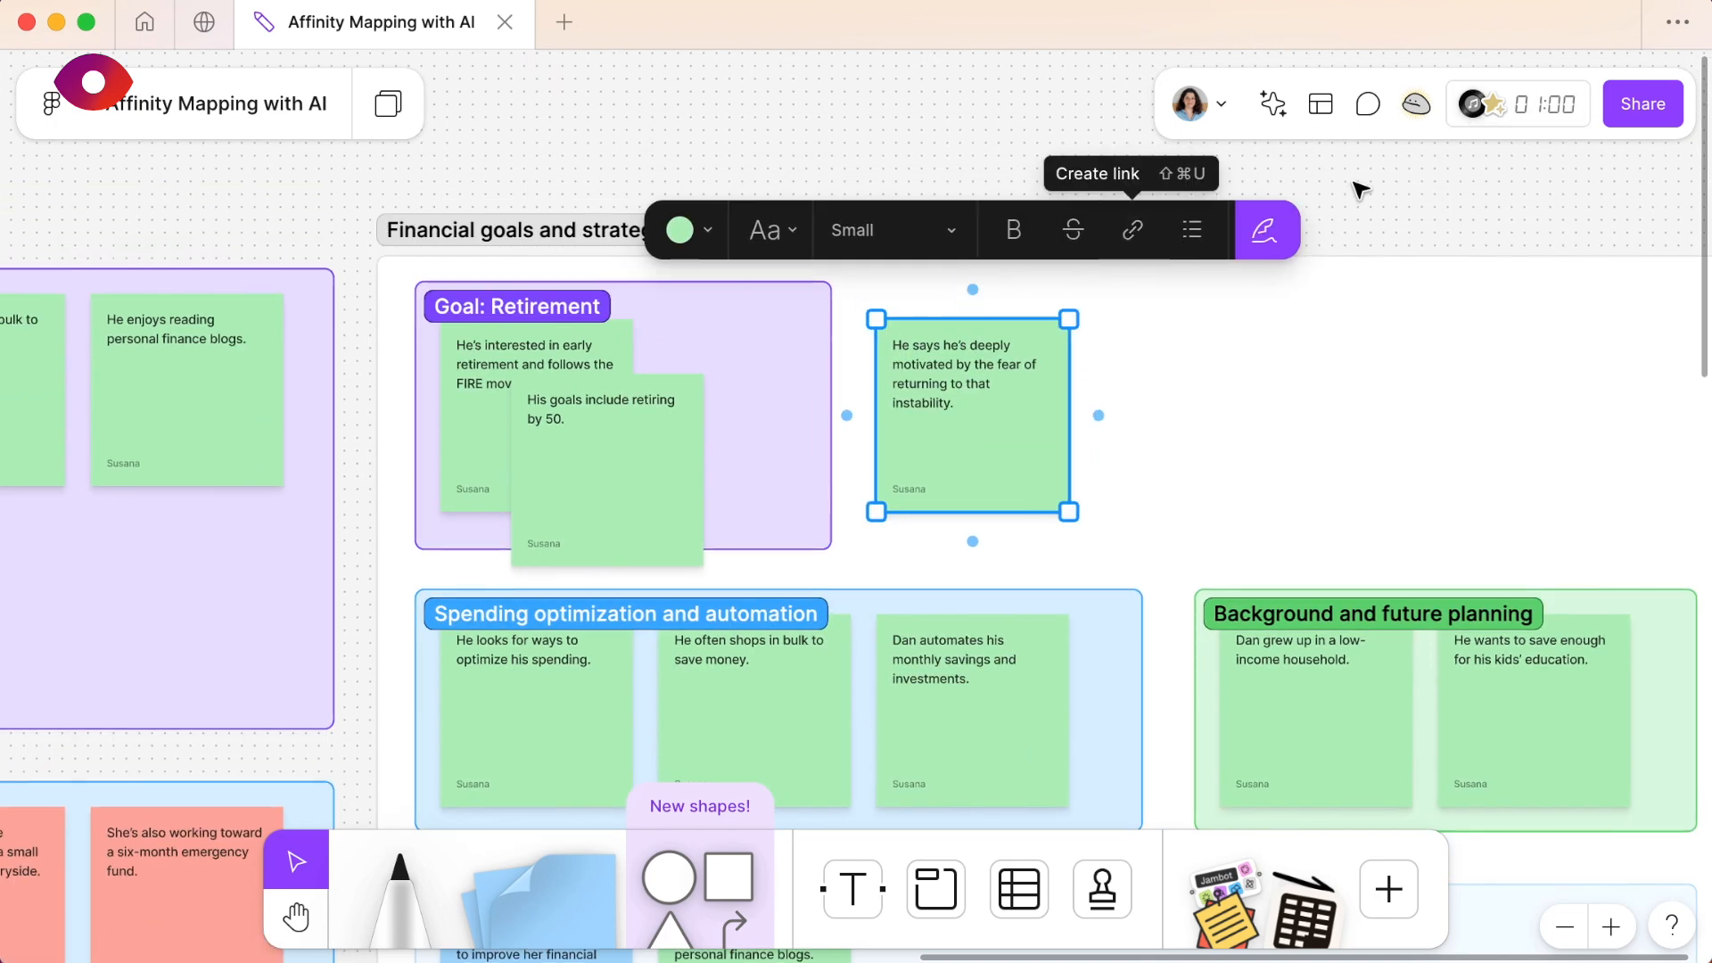
left_click(1170, 251)
left_click(1043, 368)
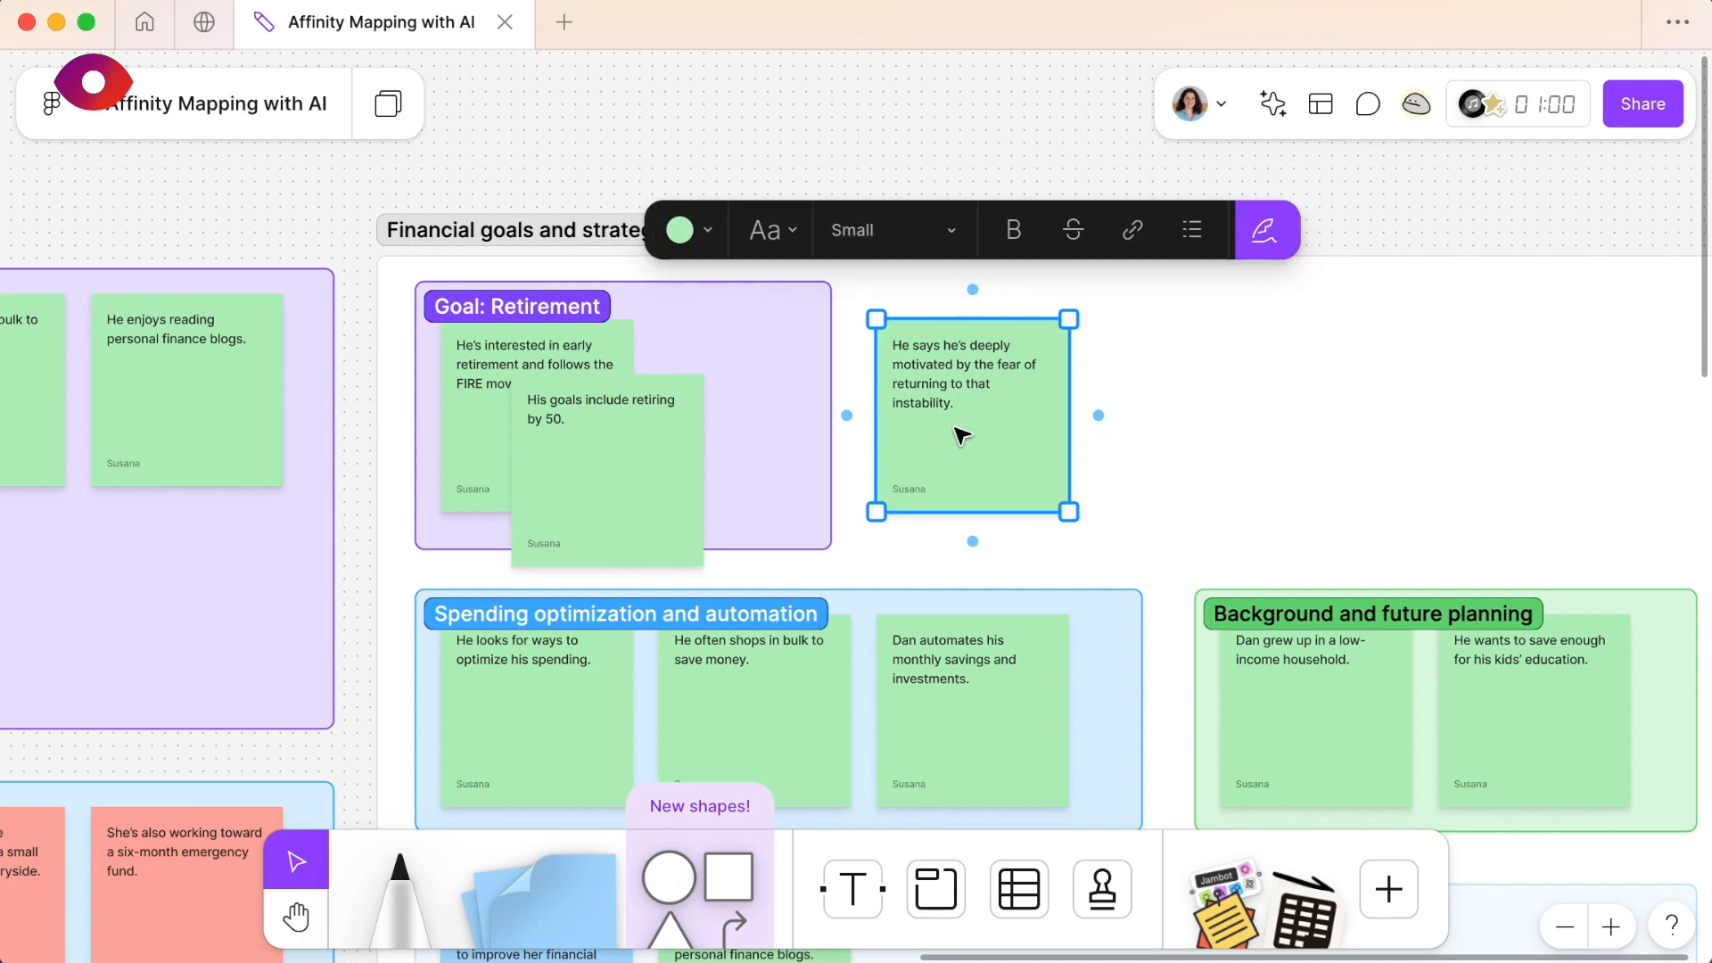
scroll(959, 431, "down", 2)
scroll(959, 408, "up", 1)
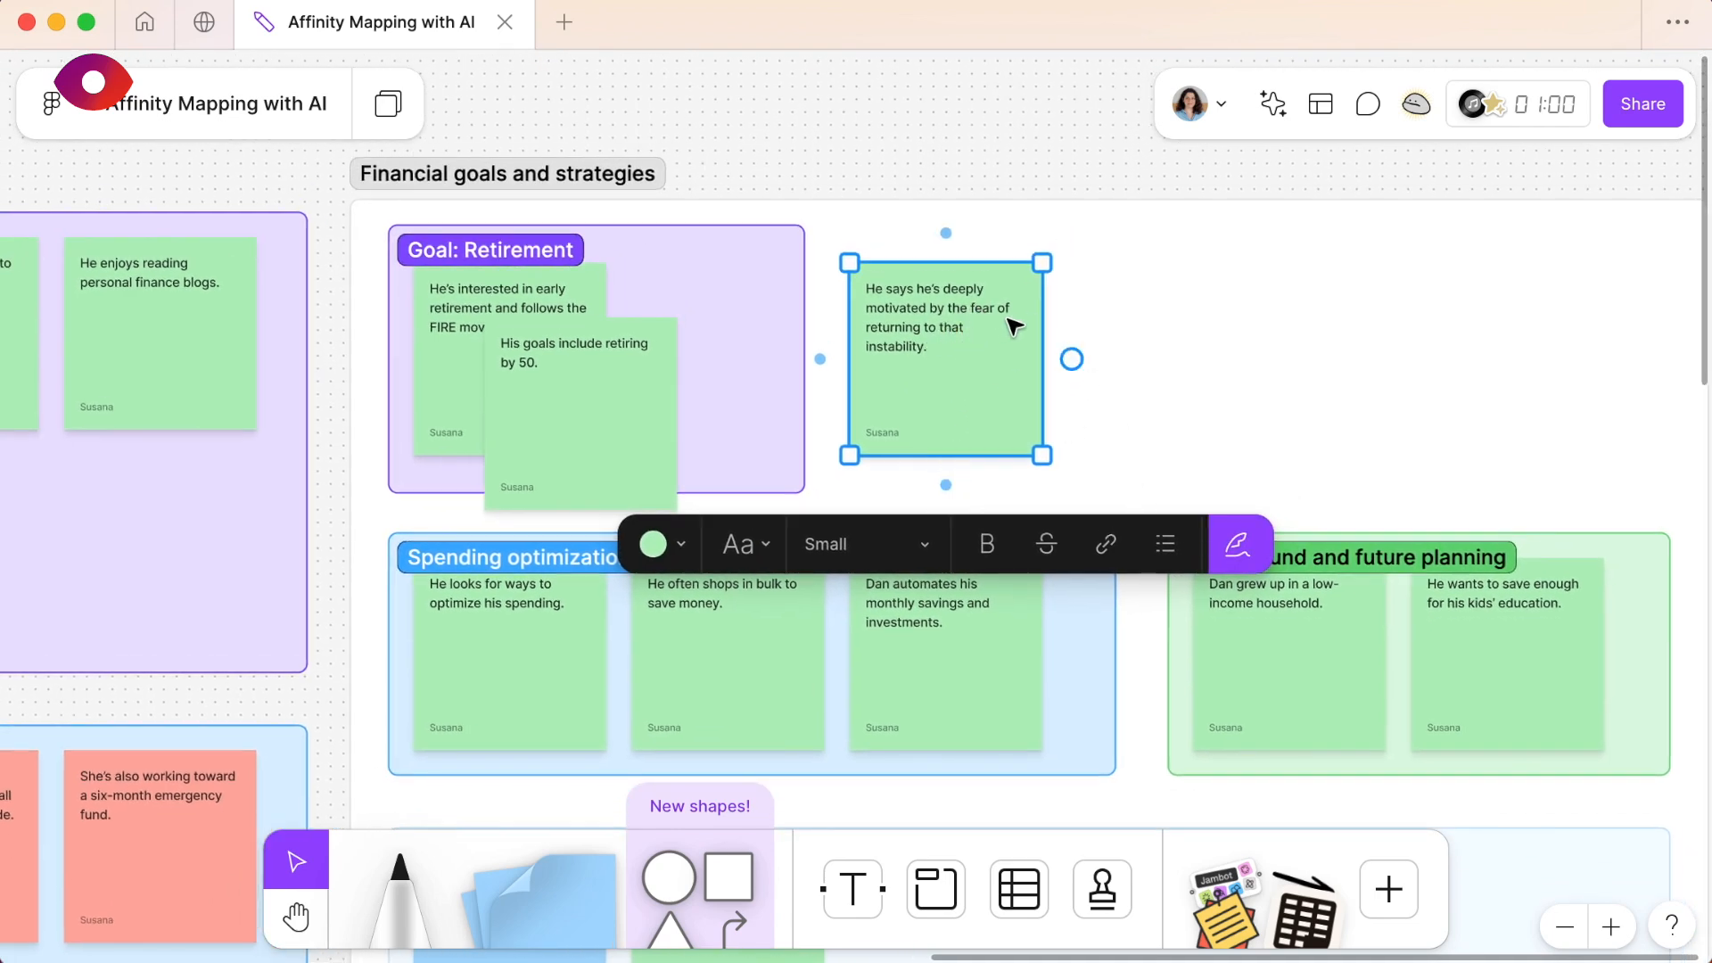
left_click(947, 211)
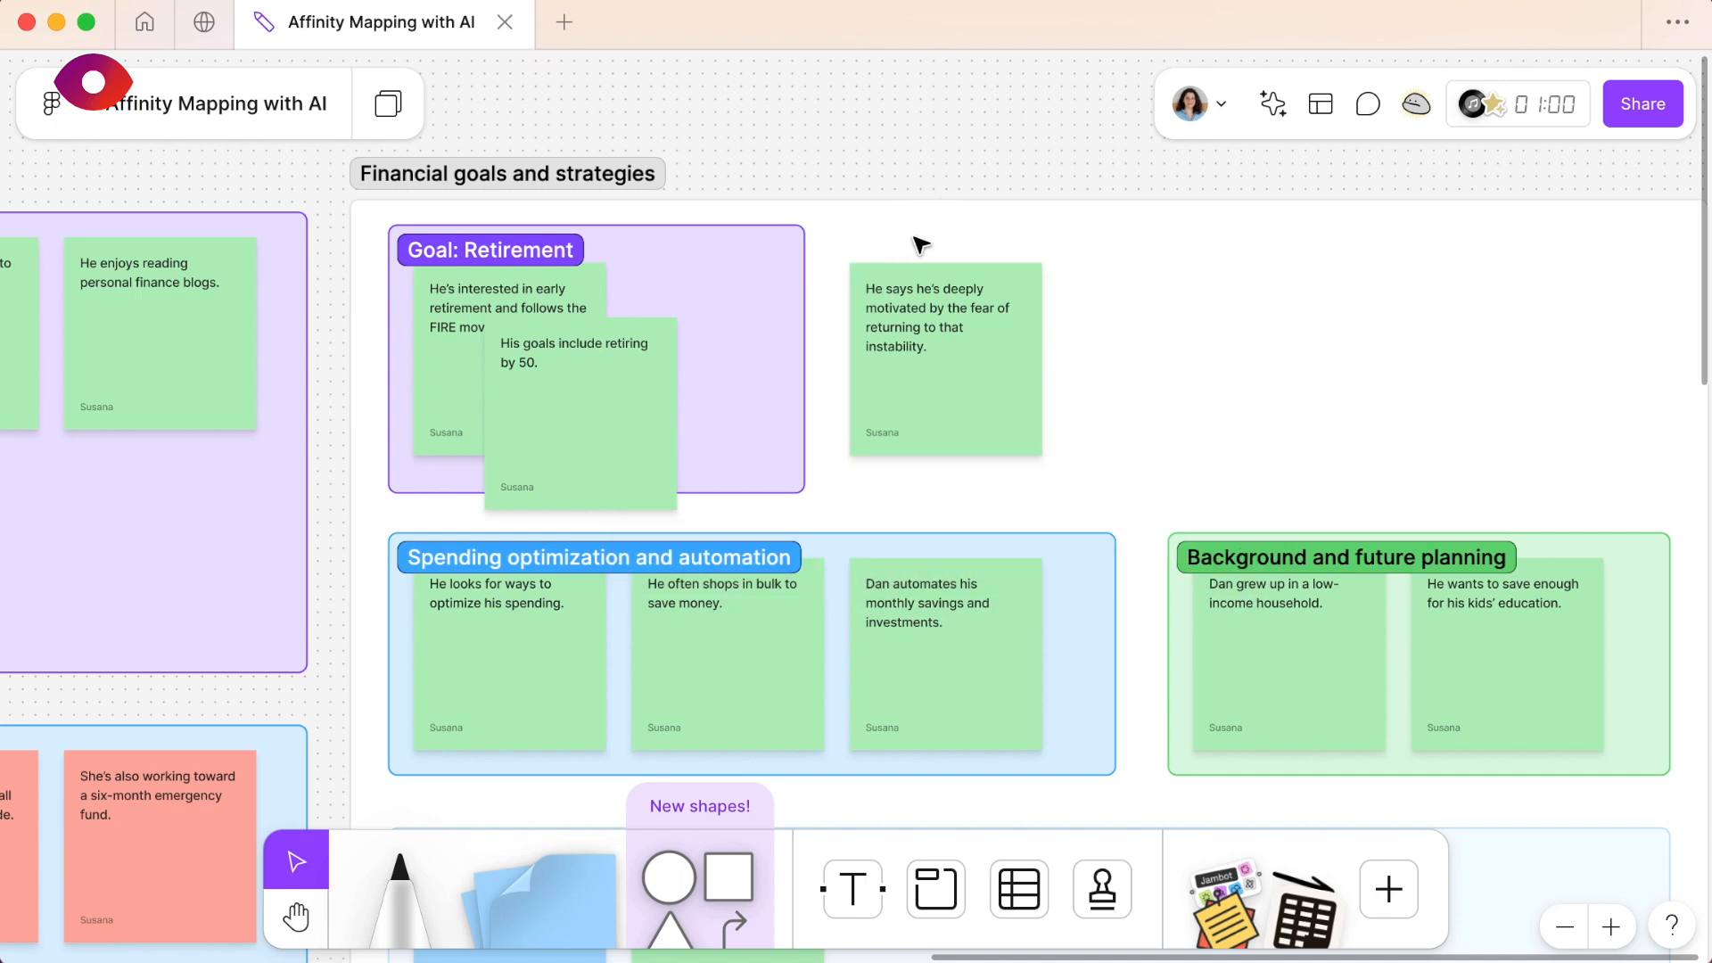
left_click(915, 407)
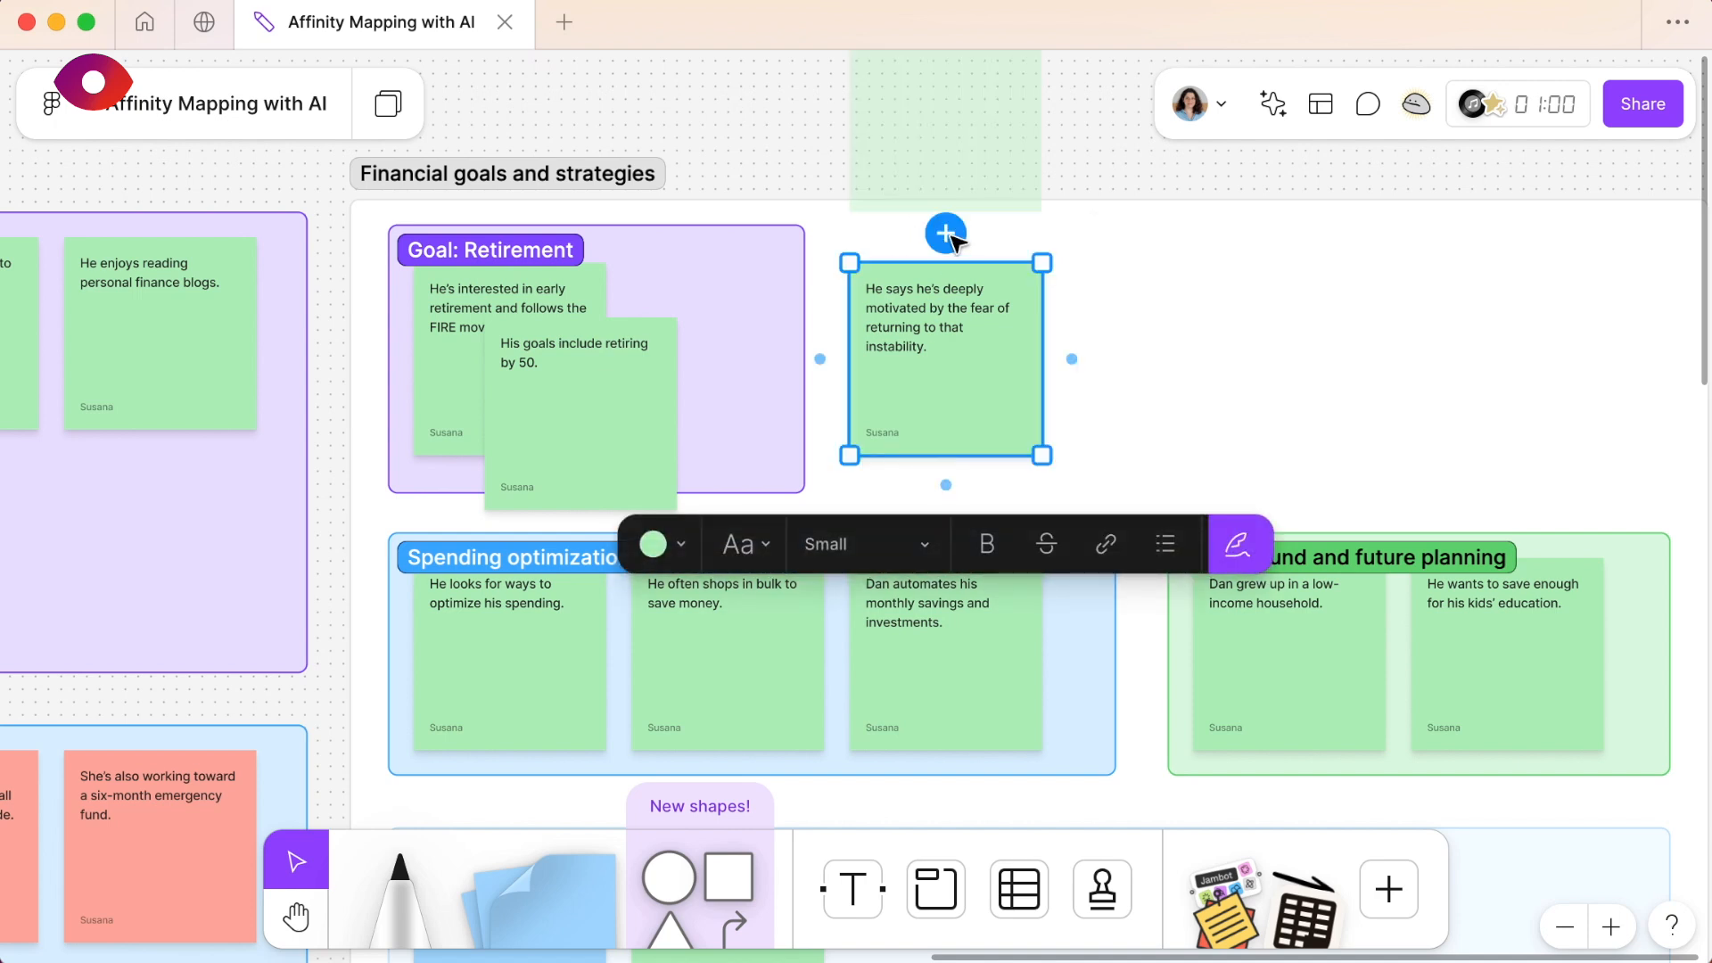
left_click(960, 183)
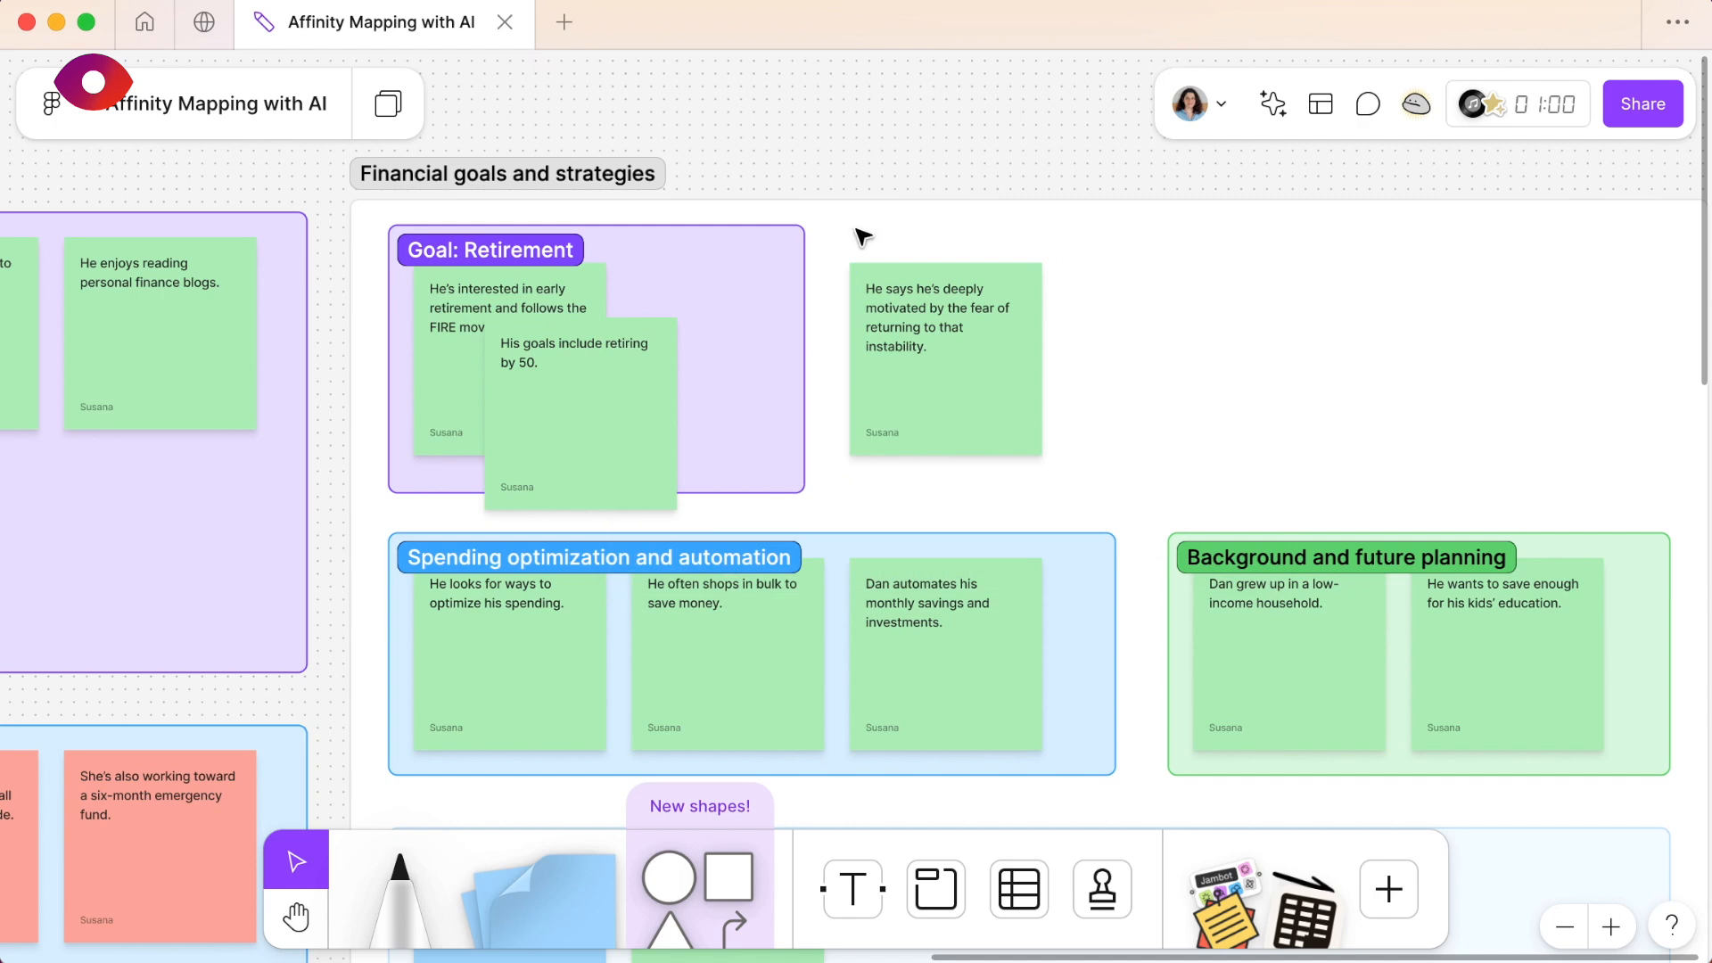
- Review the other subtopic sections and compare the whole board's note columns and AI clusters with the refined Financial goals and strategies section
scroll(779, 449, "down", 10)
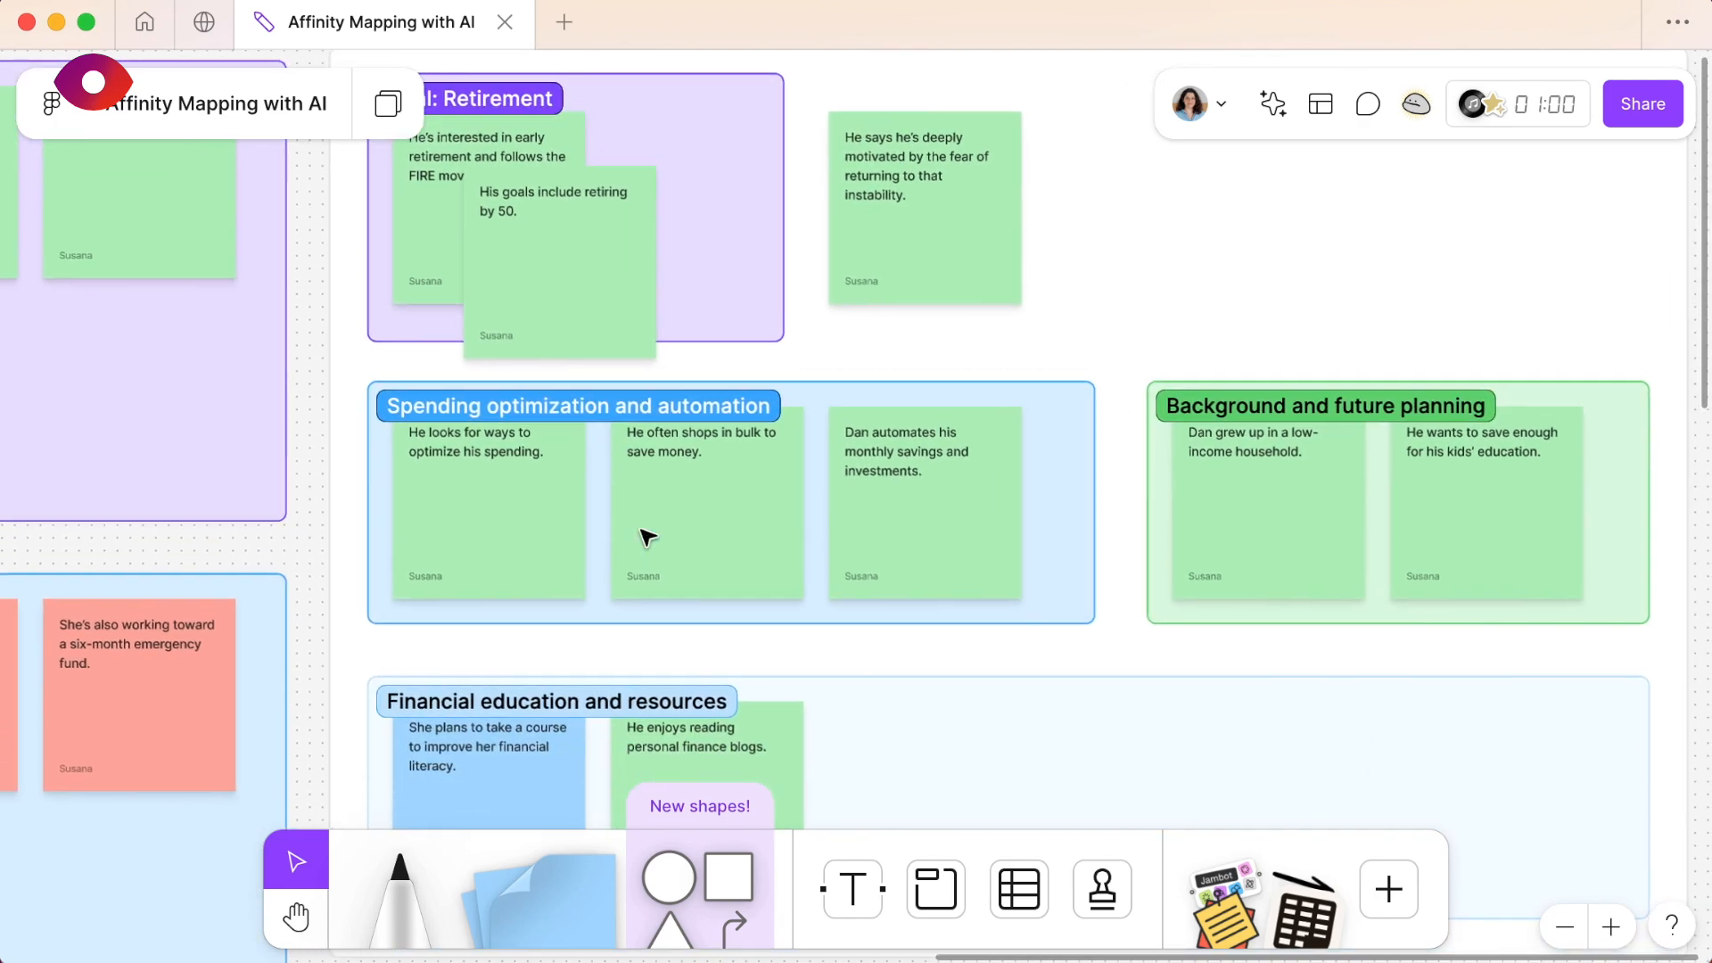
scroll(648, 537, "down", 1)
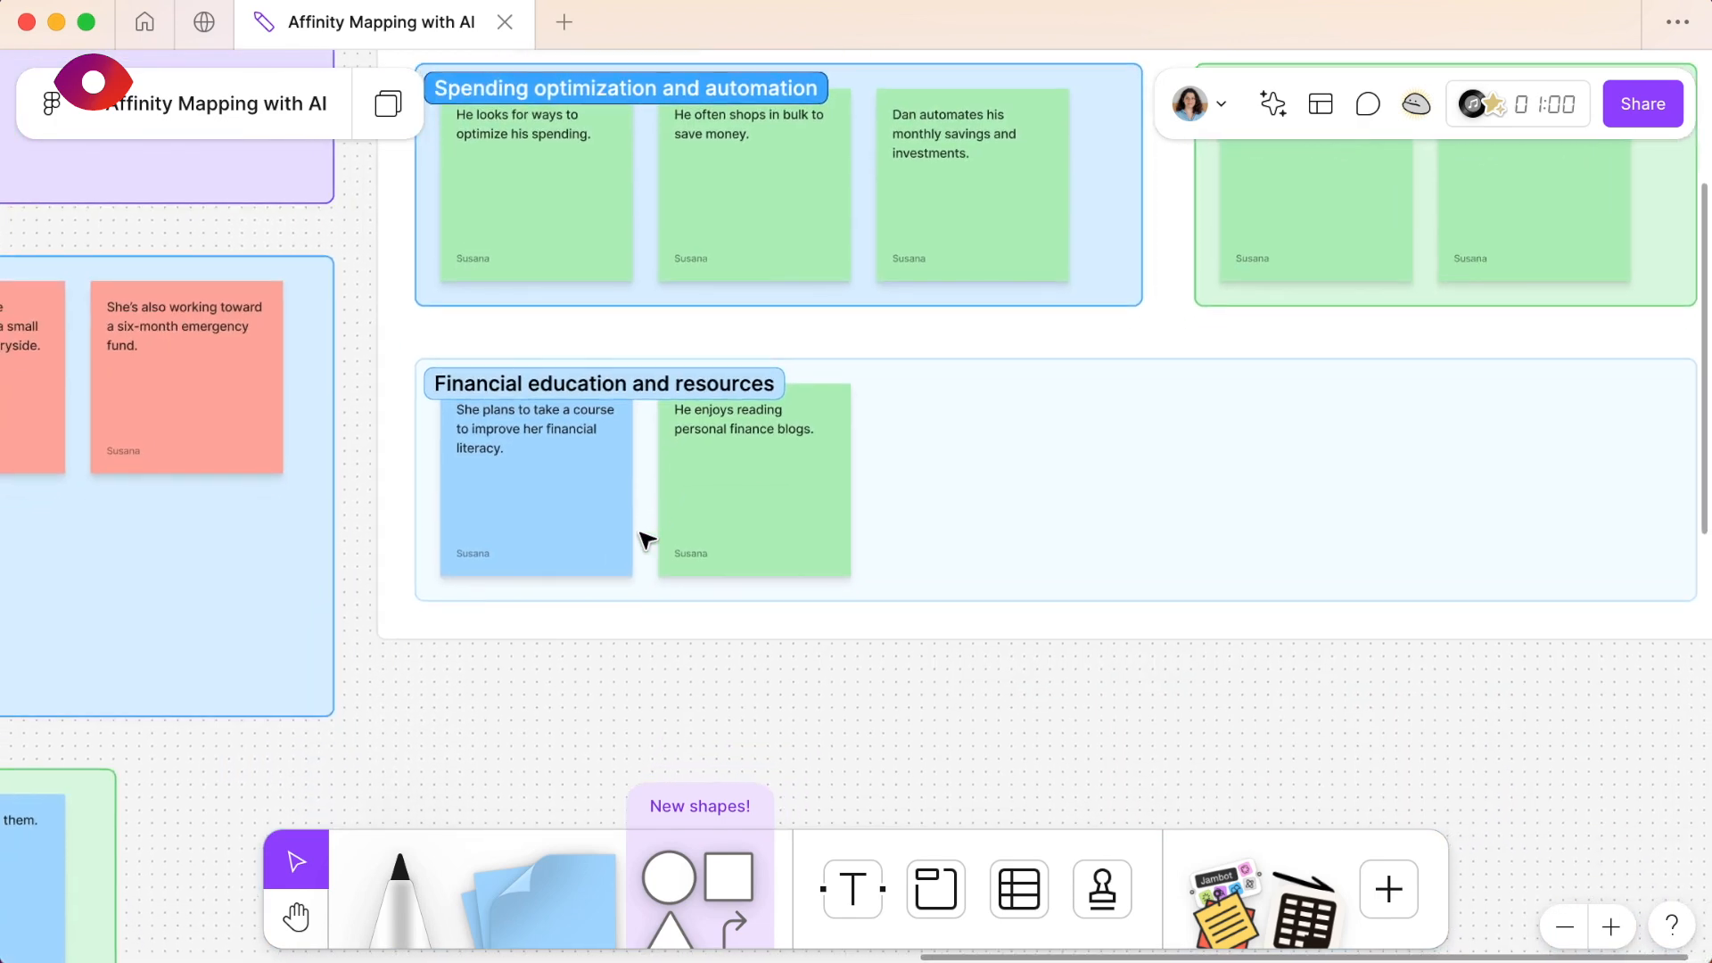
scroll(642, 539, "down", 10)
scroll(642, 542, "down", 5)
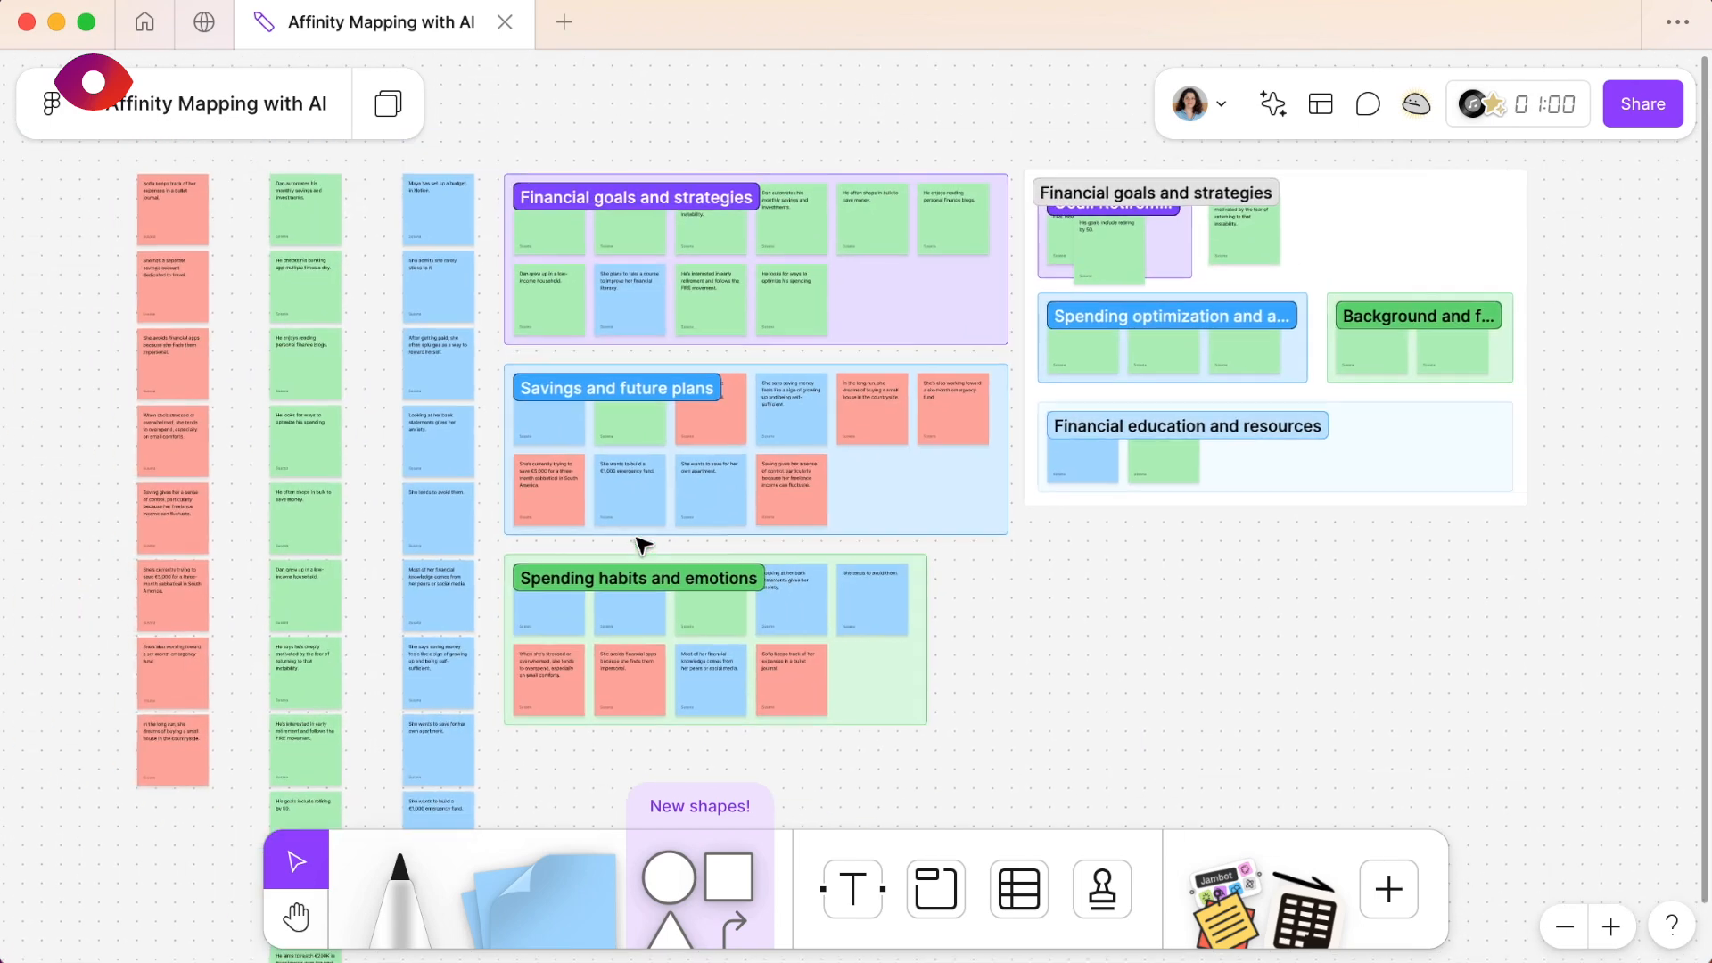
scroll(642, 544, "left", 5)
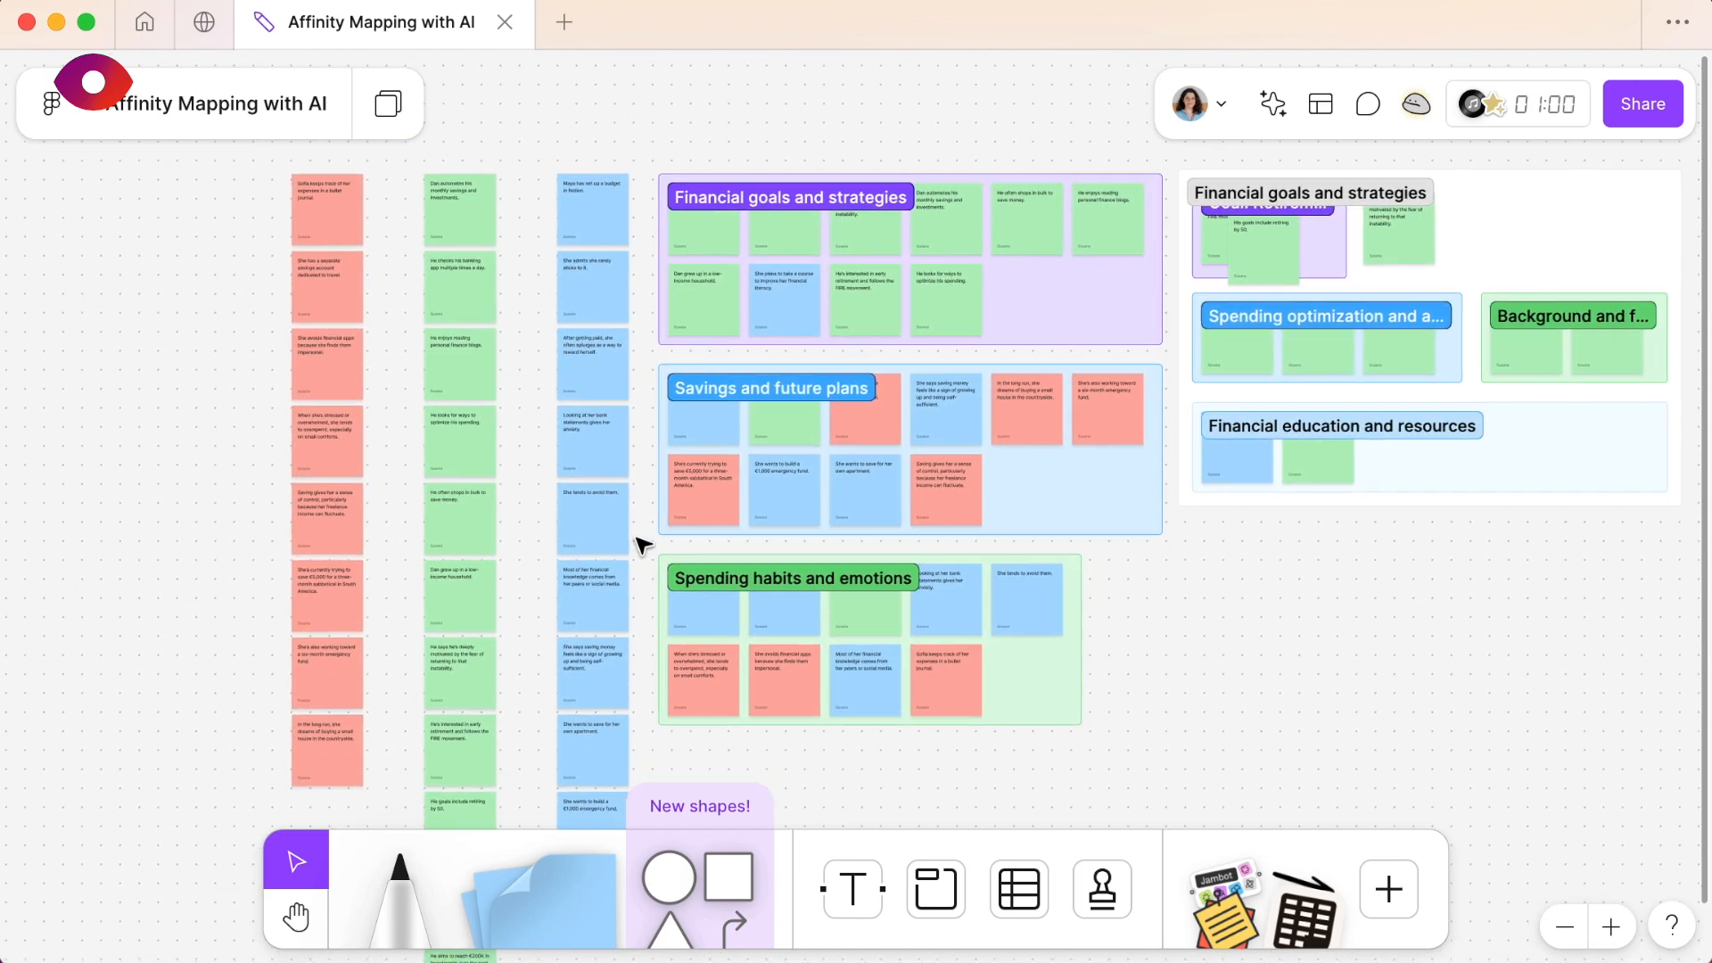
scroll(642, 544, "right", 10)
scroll(642, 544, "up", 2)
left_click(1061, 268)
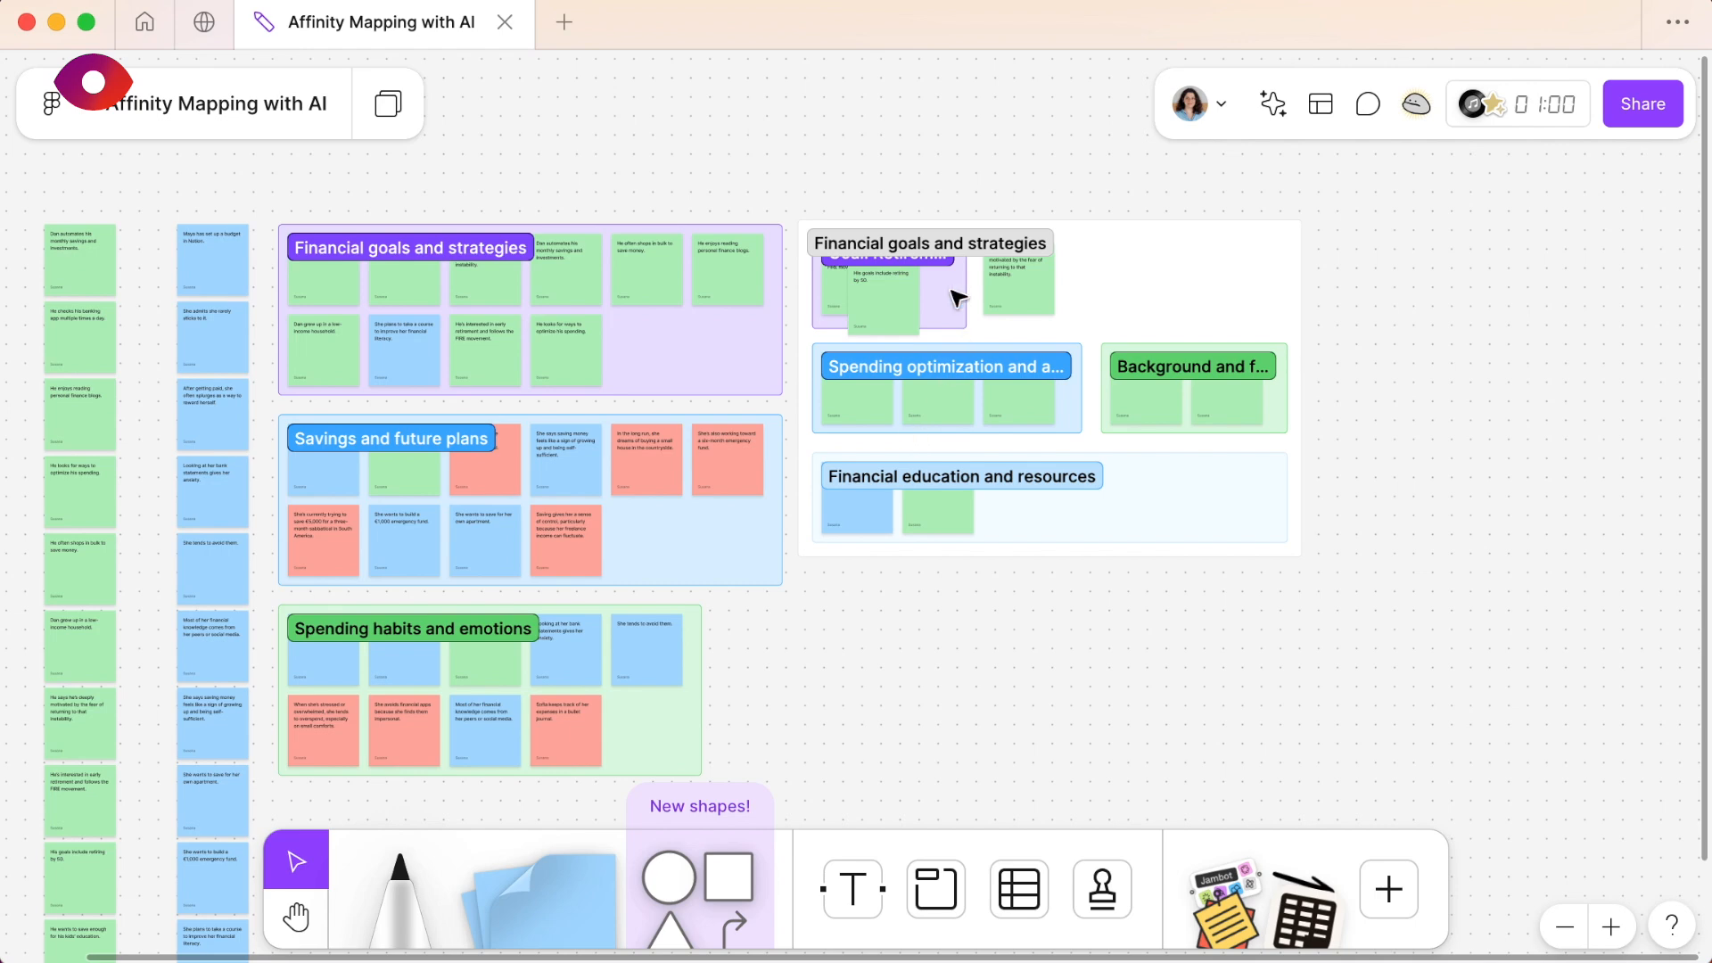
- Inspect the refined Financial goals and strategies section up close, from Goal: Retirement down to Spending optimization and automation
scroll(956, 294, "up", 2)
scroll(956, 295, "right", 1)
scroll(957, 297, "up", 1)
scroll(957, 297, "right", 1)
scroll(956, 296, "up", 6)
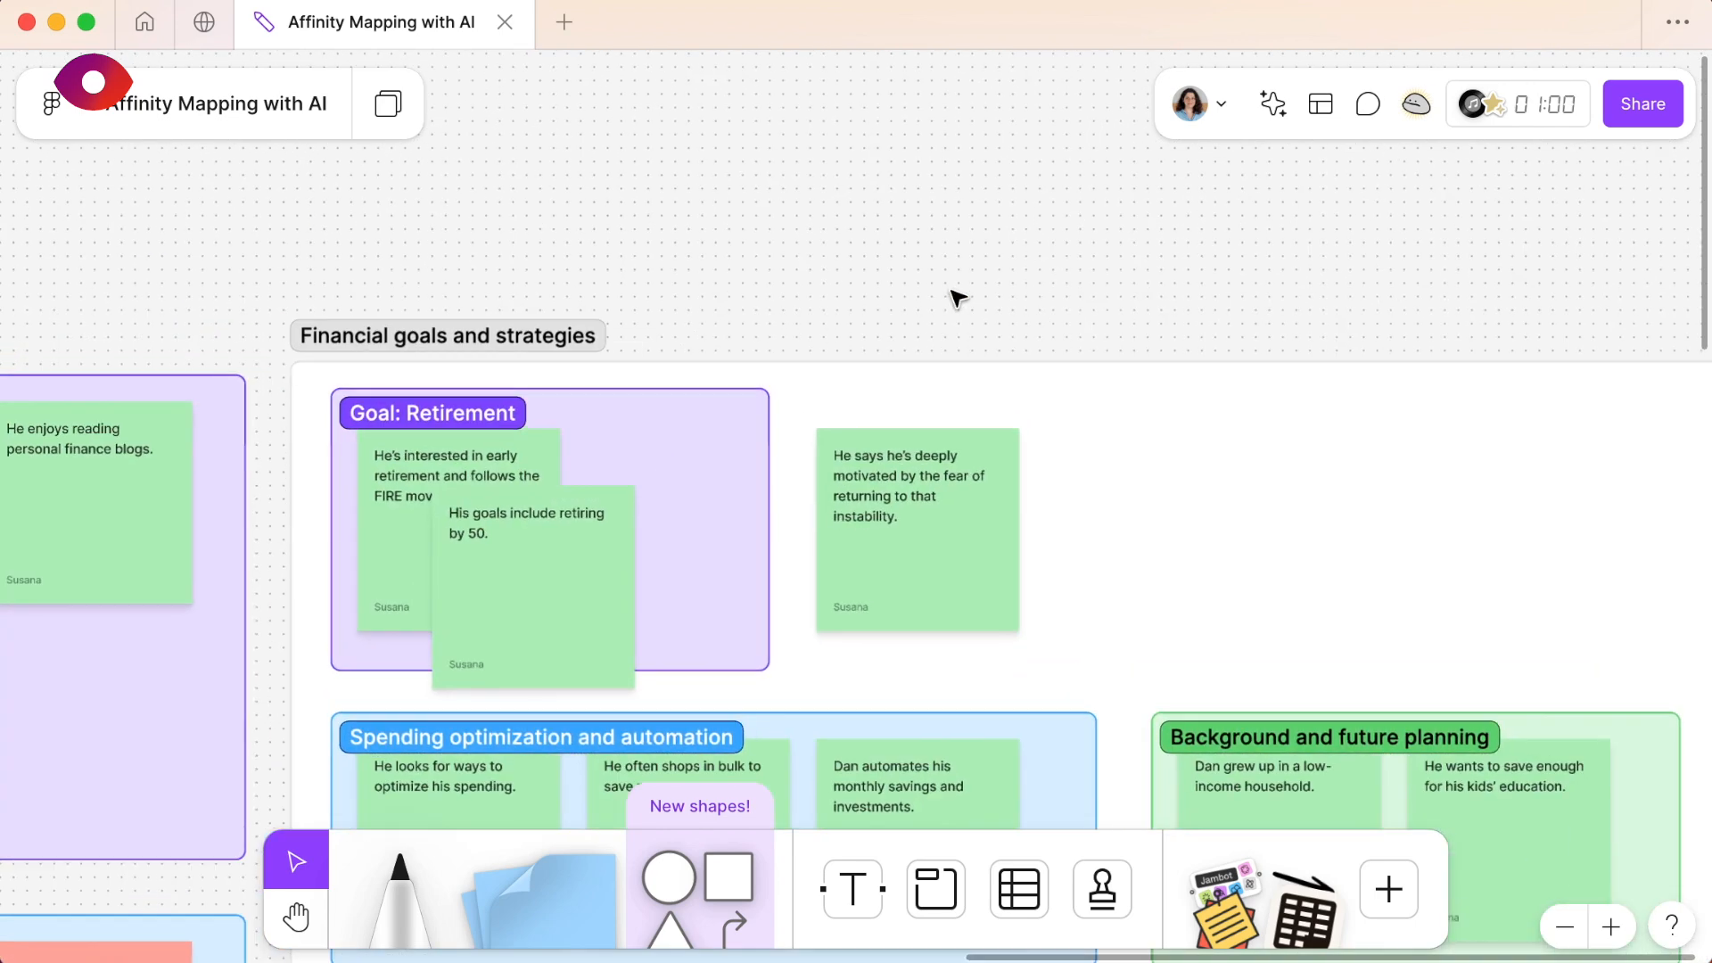
scroll(961, 295, "up", 1)
scroll(961, 295, "down", 3)
scroll(961, 295, "left", 2)
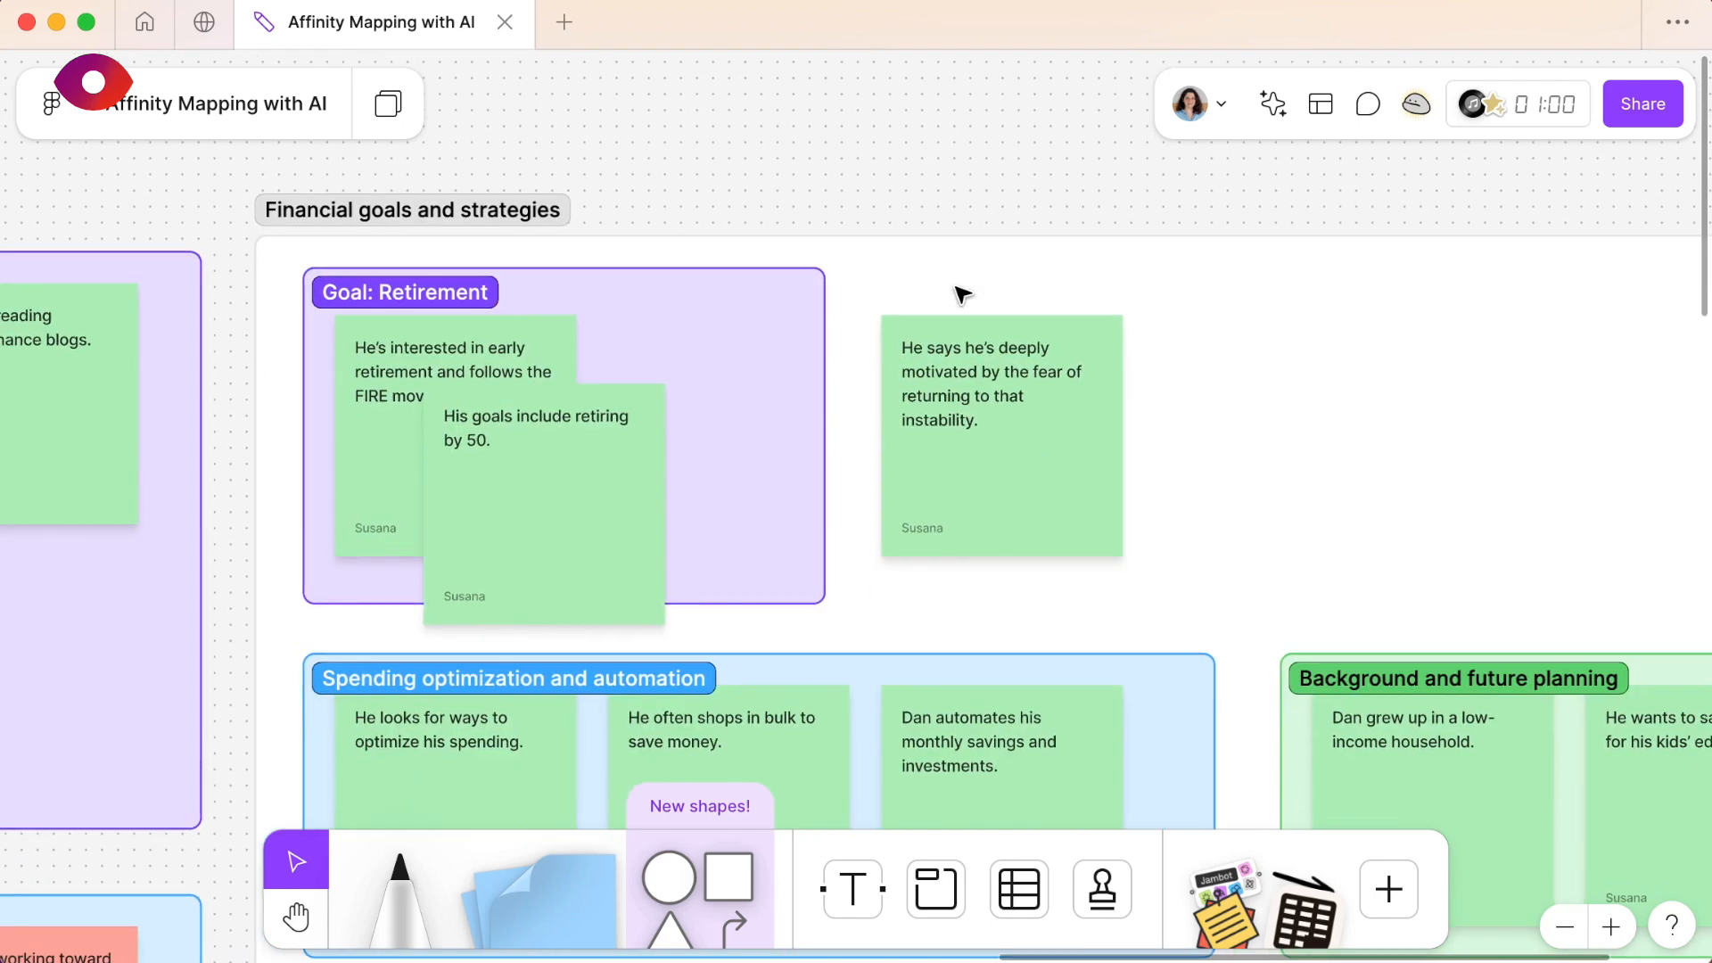
scroll(961, 294, "down", 6)
scroll(961, 294, "left", 2)
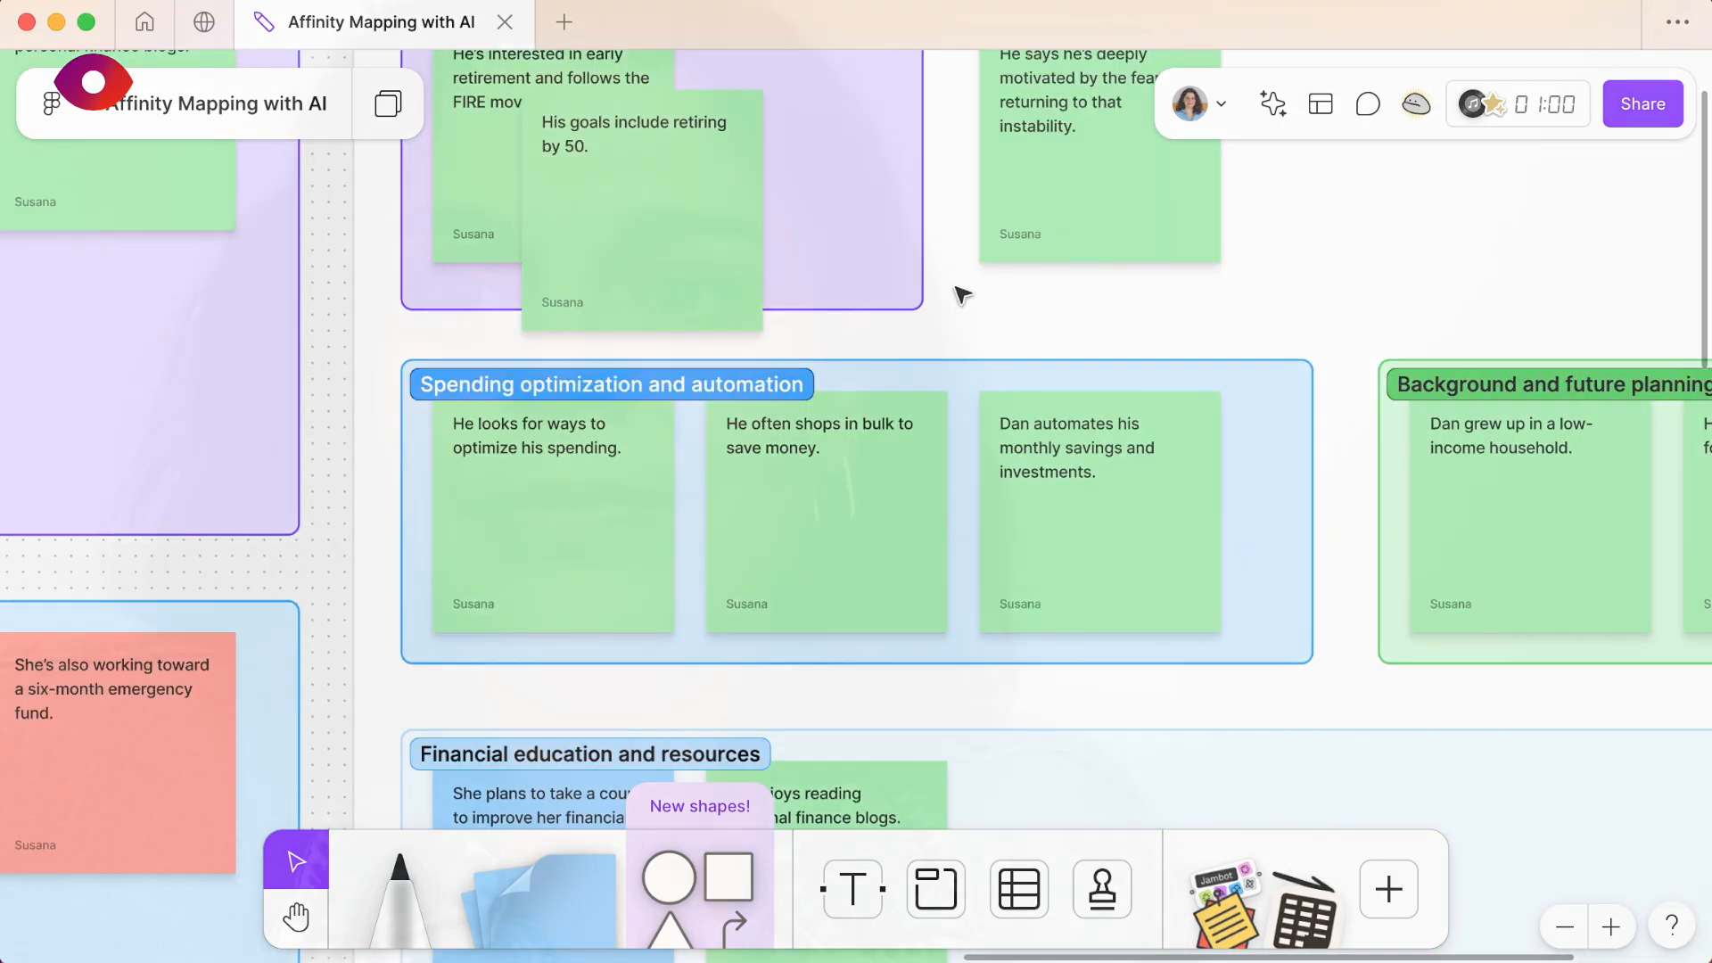